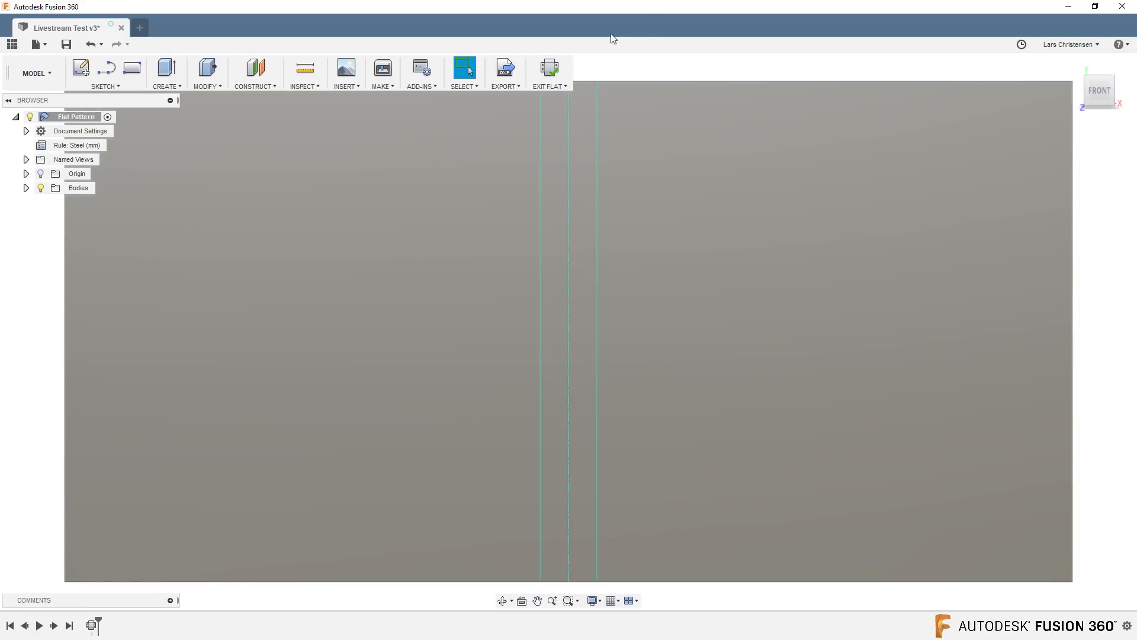
Step: Leave the flat pattern and roll the design history forward to its end to view the bracket with its ribs
left_click(555, 66)
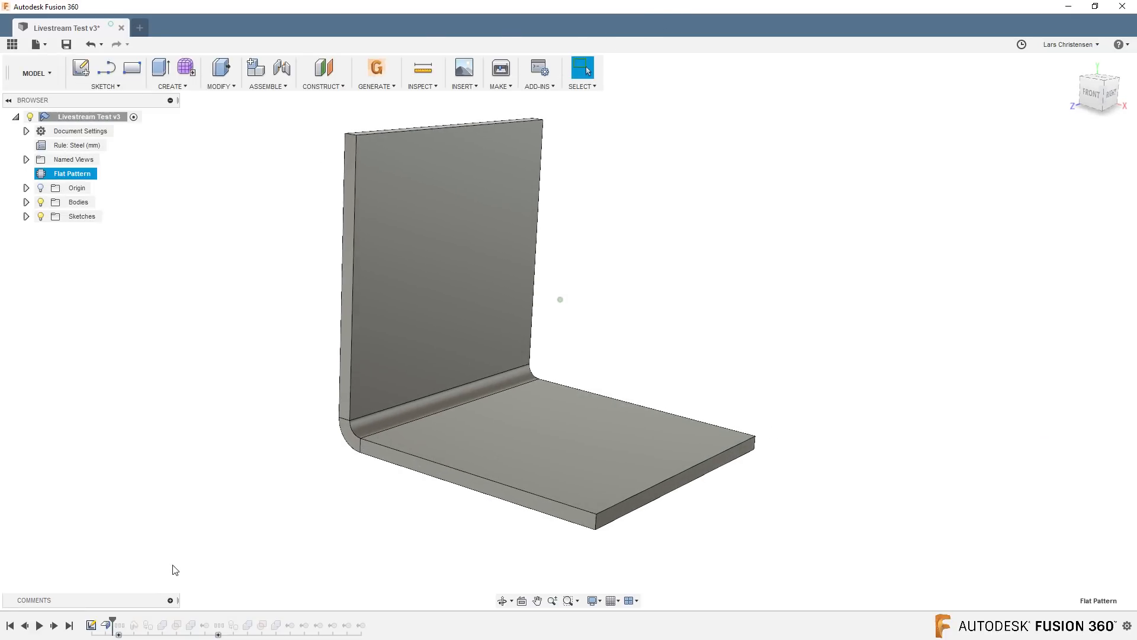
left_click_drag(125, 619, 368, 618)
mouse_move(730, 492)
middle_mouse_down("shift")
mouse_move(549, 463)
mouse_move(494, 394)
mouse_move(640, 468)
mouse_move(668, 500)
middle_mouse_up("shift")
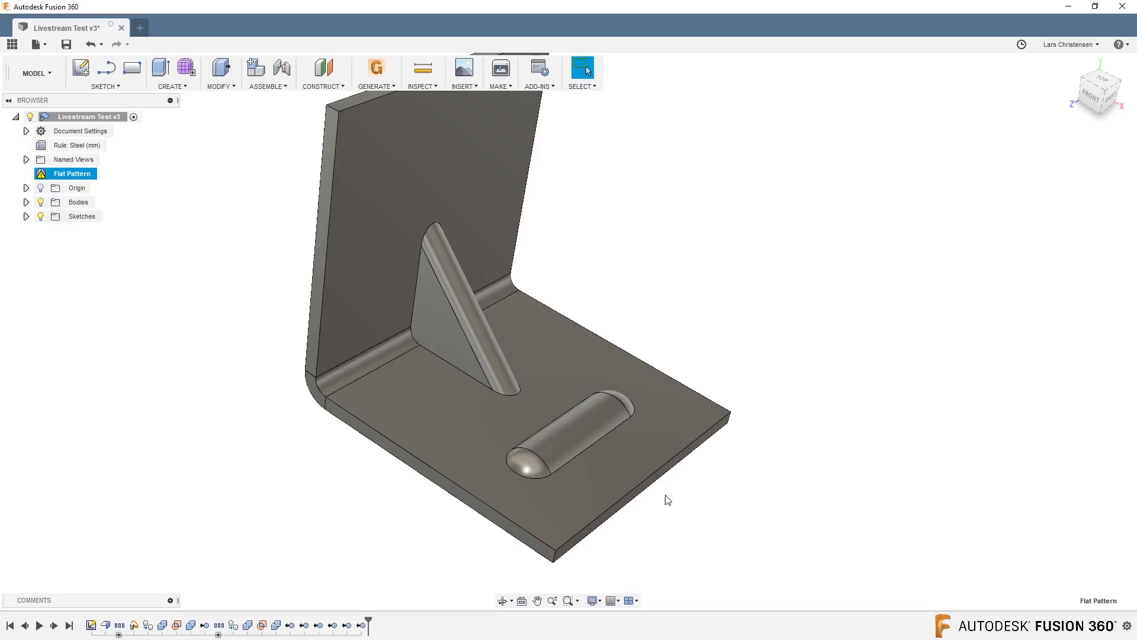
middle_click_drag(668, 500, 336, 582, "shift")
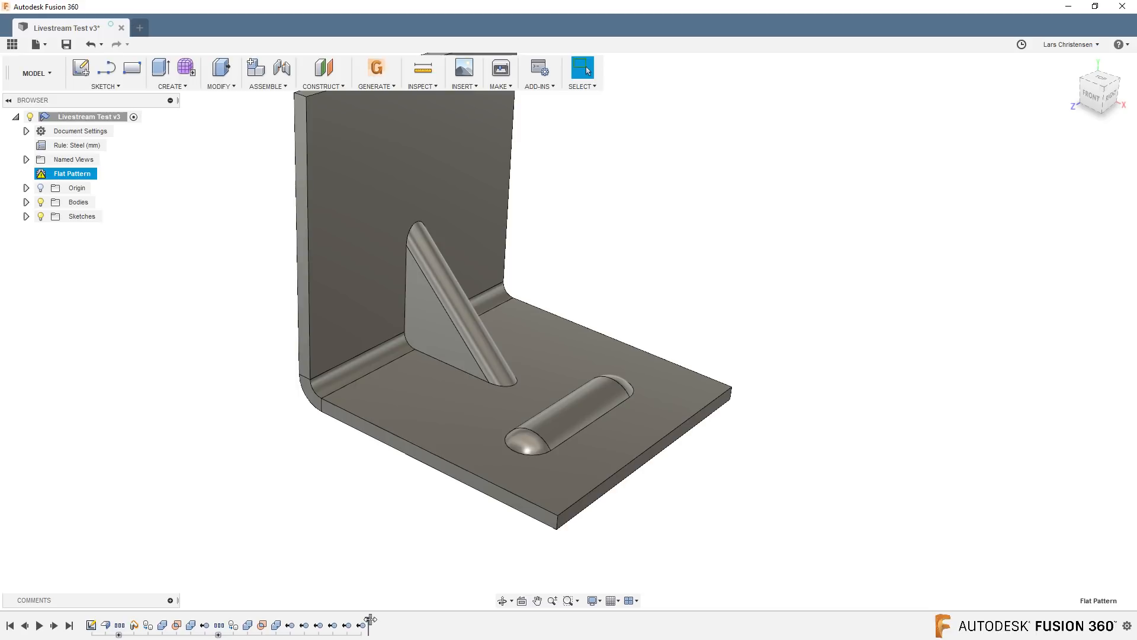
Step: Roll the history back to just after the flange, inspect the flat pattern, and restore the full history
left_click_drag(369, 619, 112, 620)
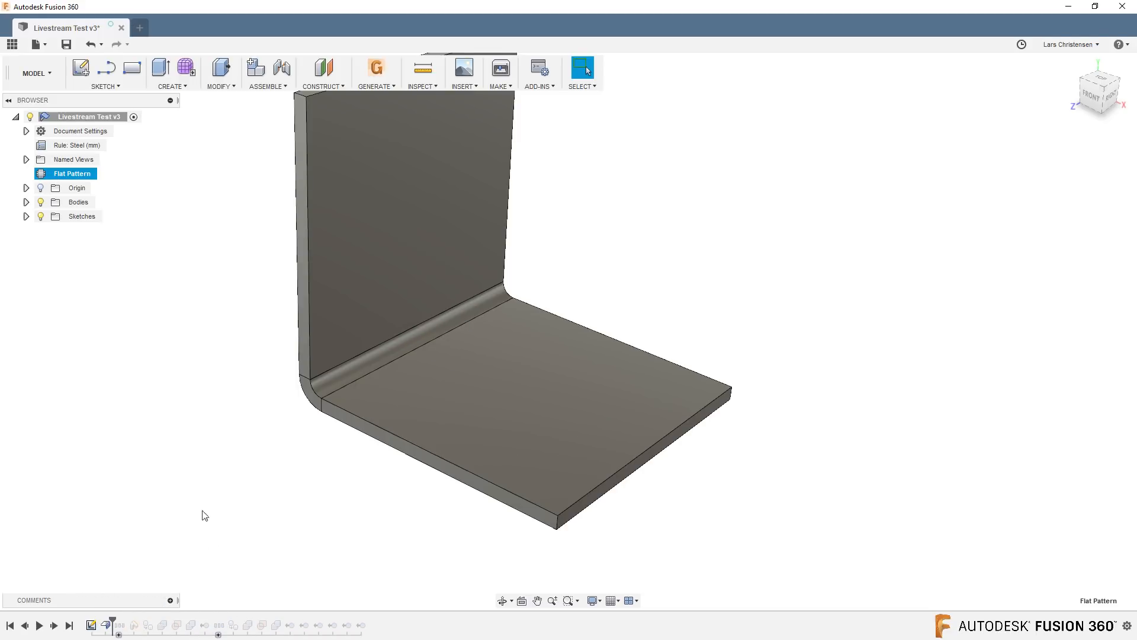
left_click(104, 174)
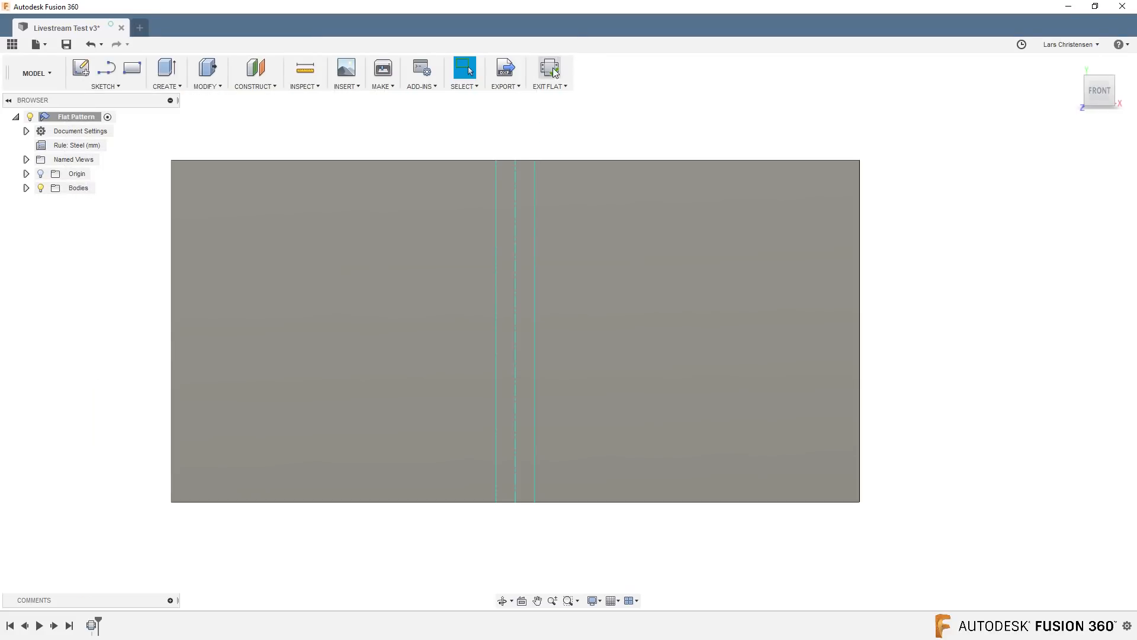
left_click(550, 69)
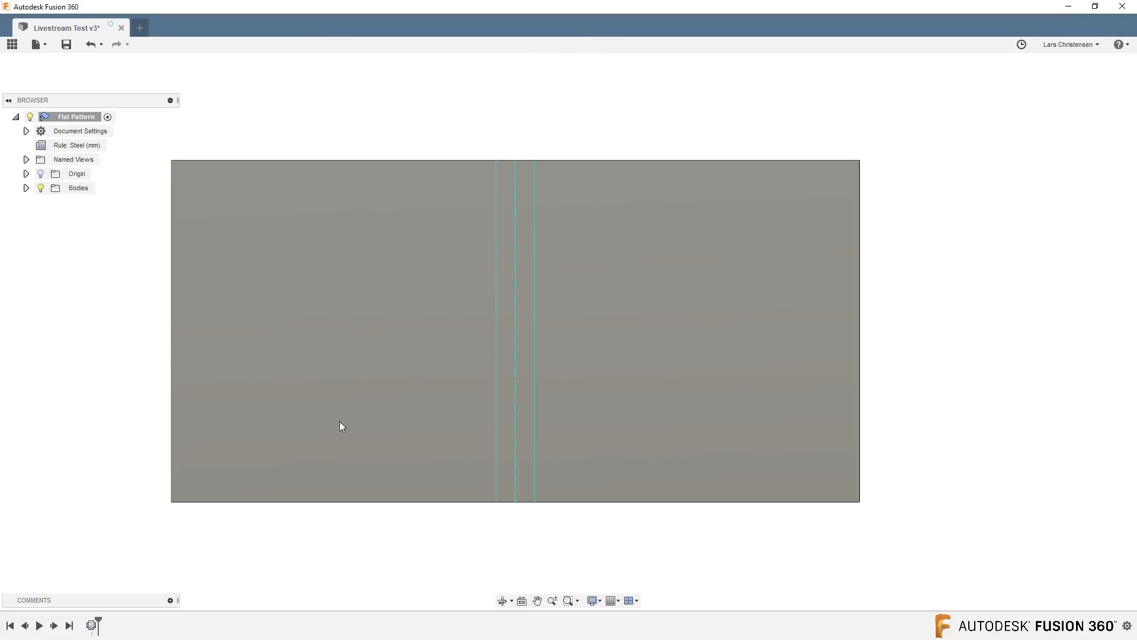
left_click_drag(127, 616, 368, 619)
left_click(286, 509)
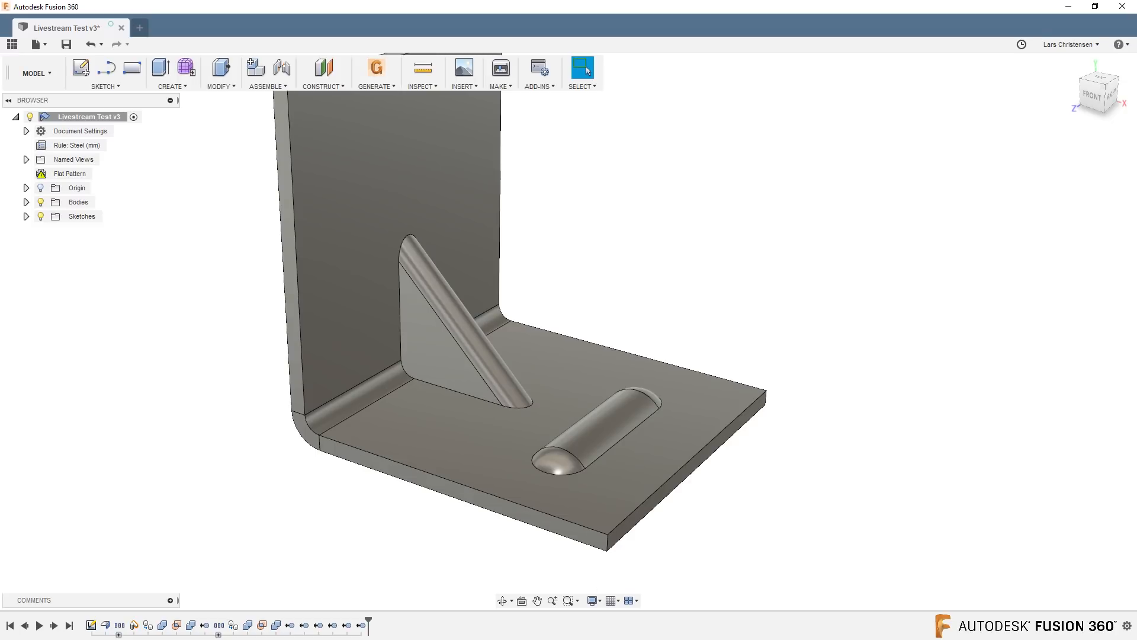
Step: Review the plain flange's flat pattern once more from the rolled-back history and return to the complete ribbed bracket
left_click_drag(368, 624, 113, 625)
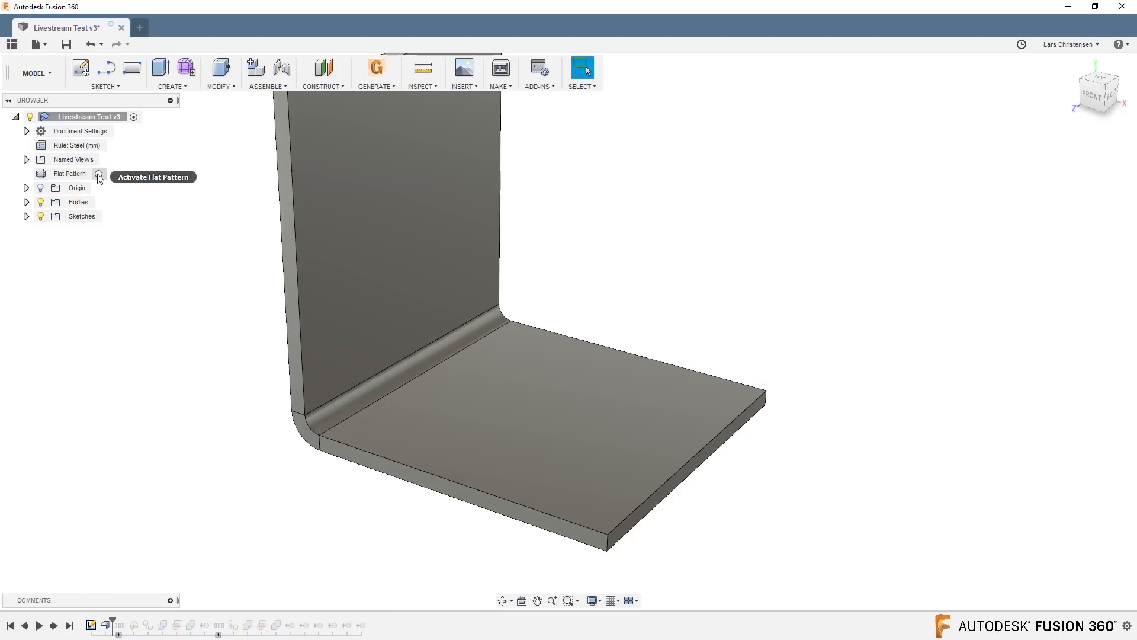
left_click(99, 173)
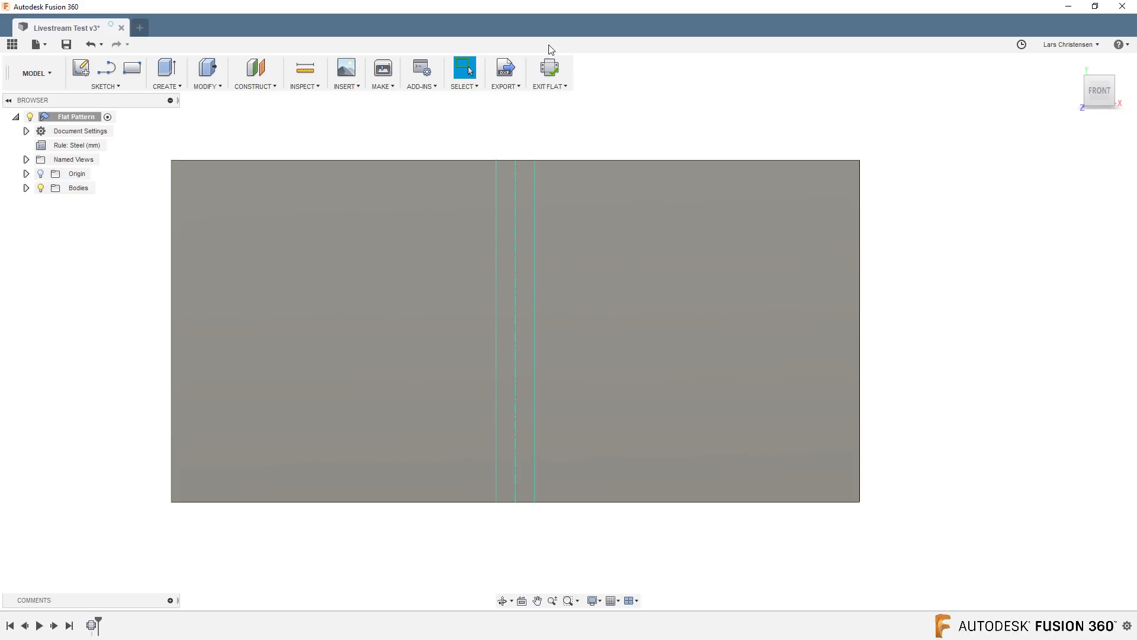
left_click(550, 68)
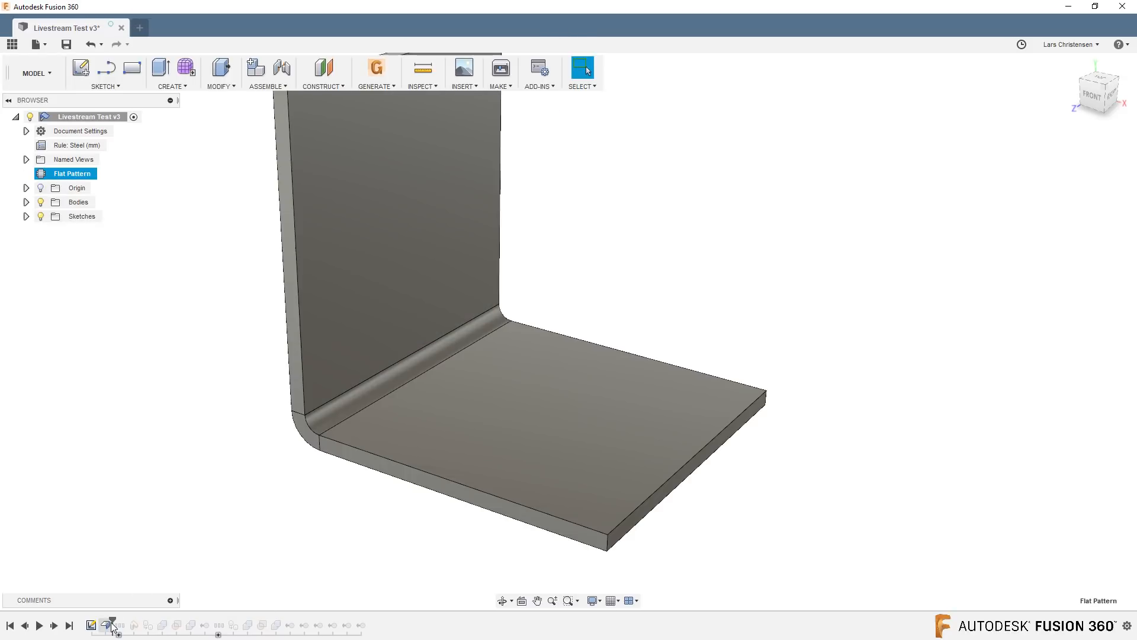
left_click_drag(113, 621, 368, 622)
left_click(244, 470)
mouse_move(242, 471)
middle_mouse_down("shift")
mouse_move(218, 493)
mouse_move(229, 483)
middle_mouse_up("shift")
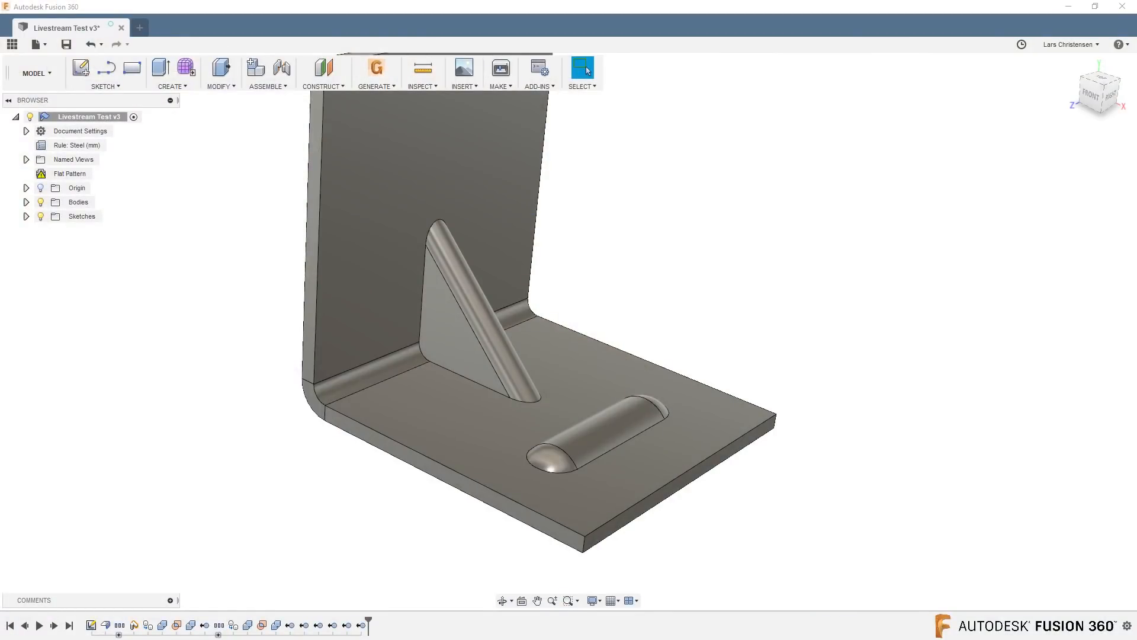
Step: Close the Livestream Test v3 design without saving the changes
scroll(110, 358, "down", 1)
middle_click_drag(110, 360, 121, 294, "shift")
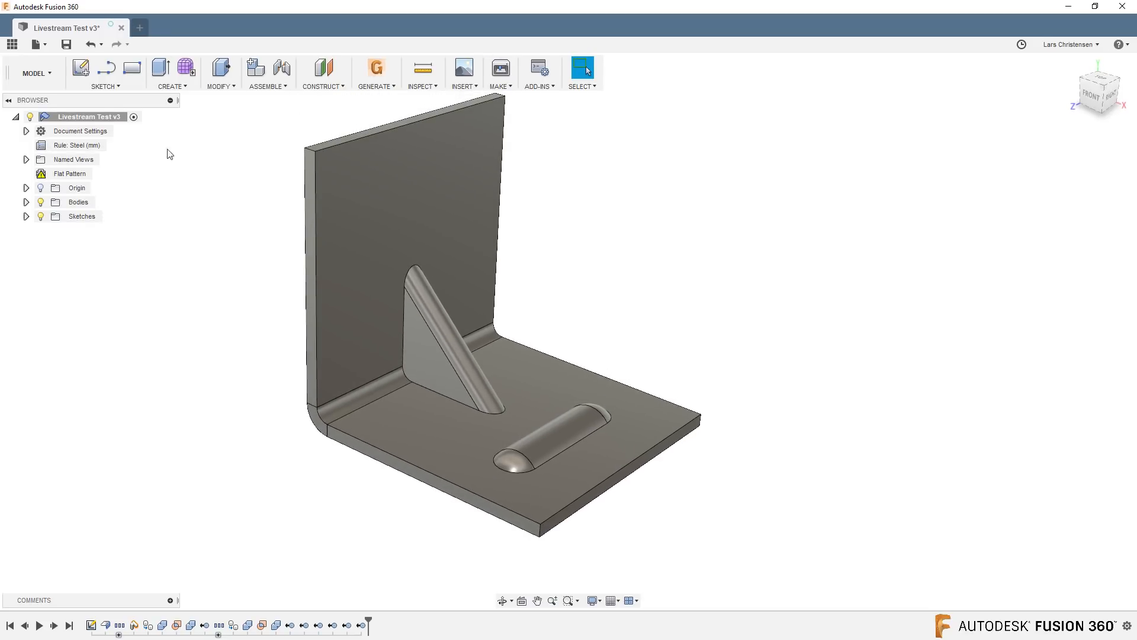
left_click(122, 29)
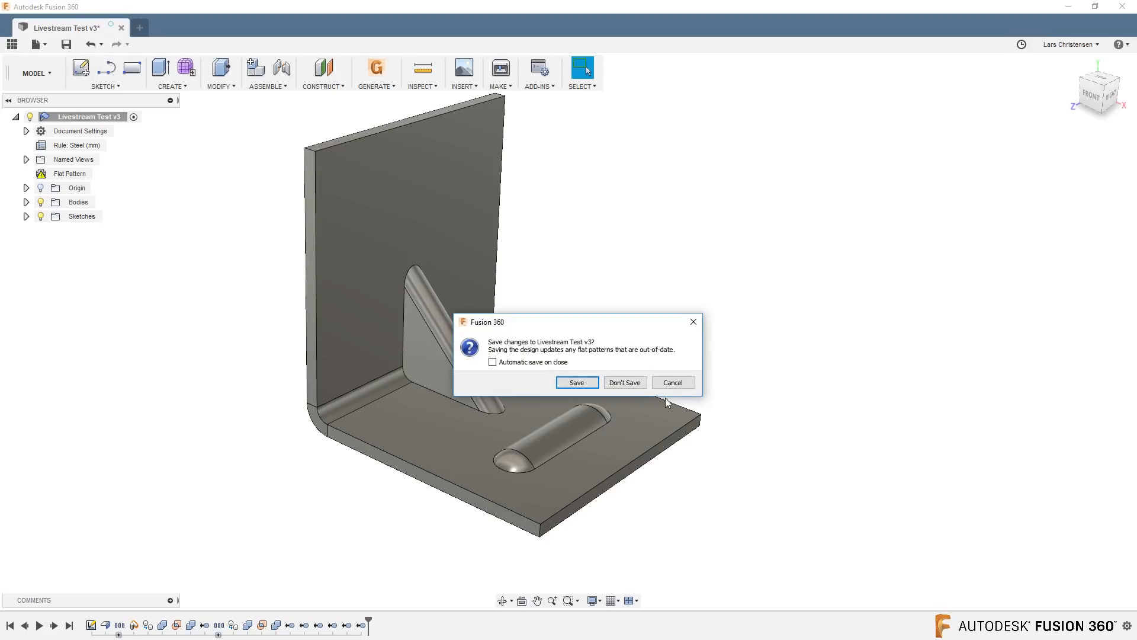
left_click(625, 381)
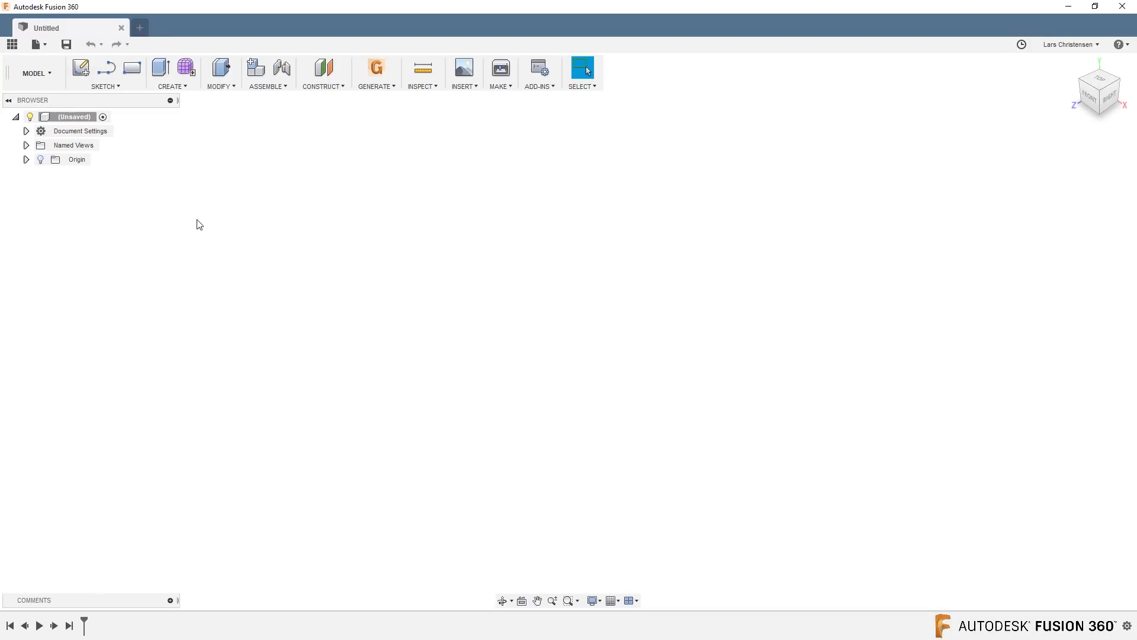
Step: Show the LiveStream project data and open the Sheet Metal Rib Library folder
left_click(12, 45)
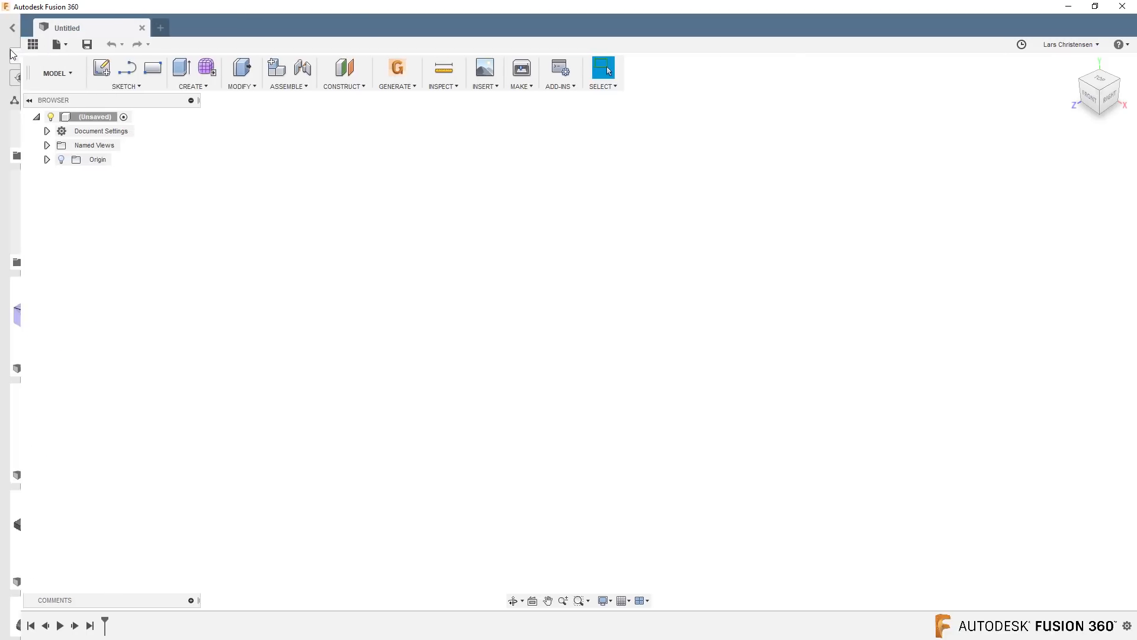
scroll(90, 333, "up", 8)
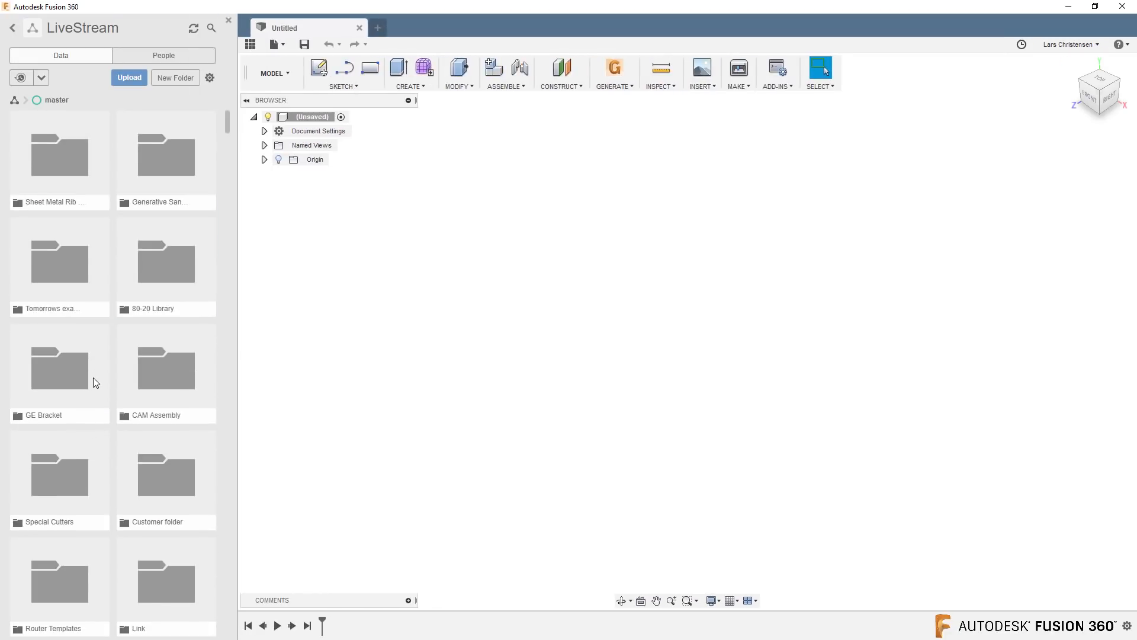
double_click(64, 155)
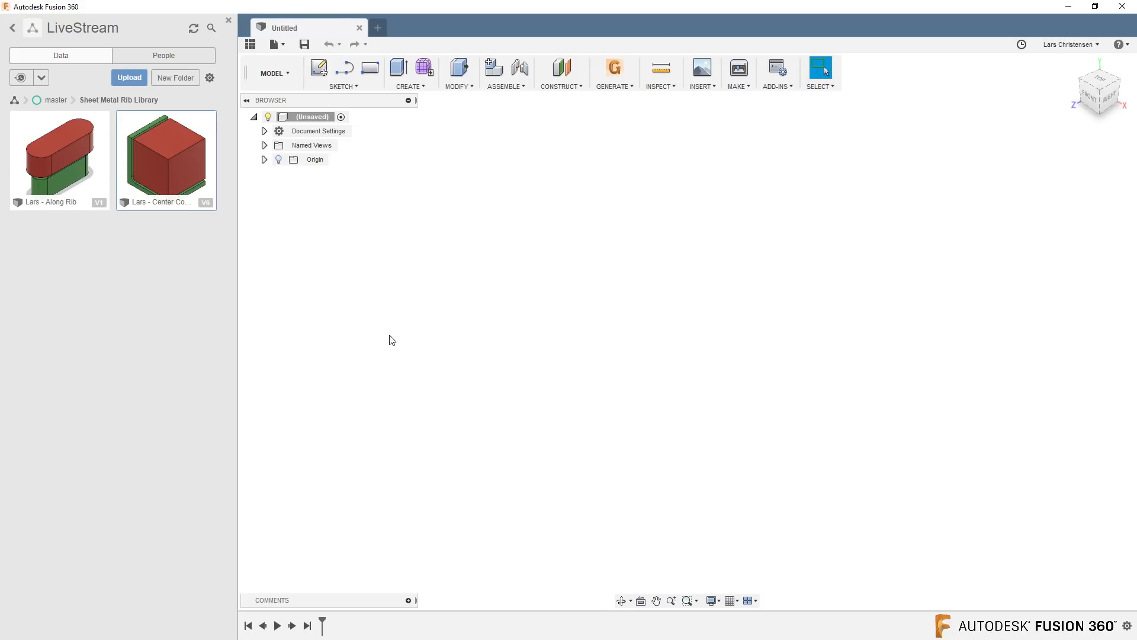
Step: Switch to the Sheet Metal workspace and start a sketch on the front XY plane
left_click(276, 86)
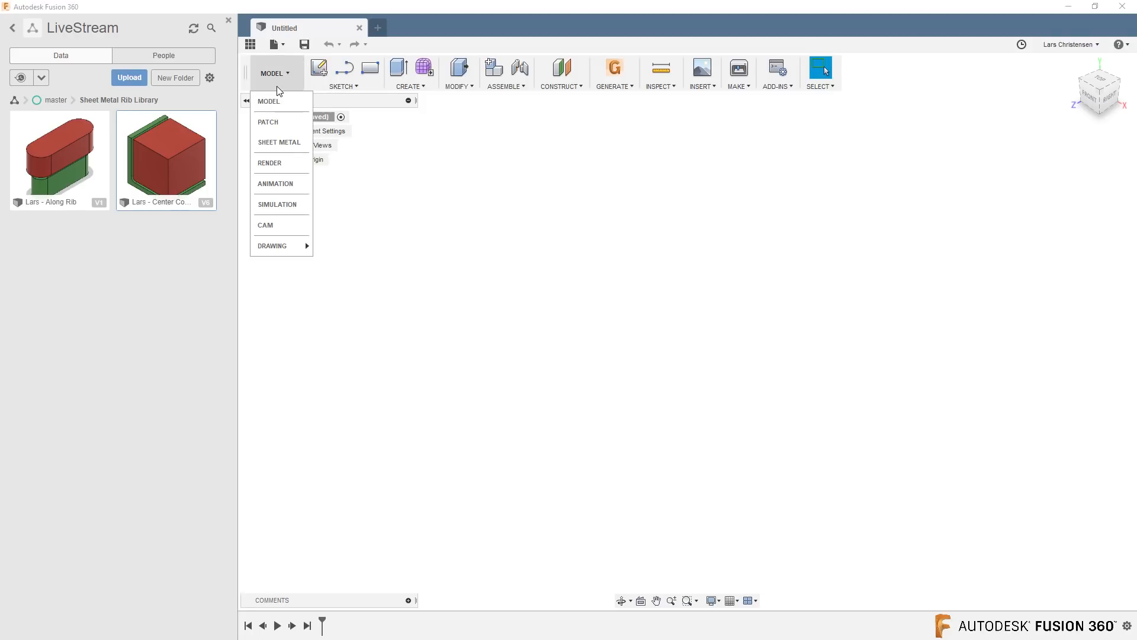
left_click(274, 145)
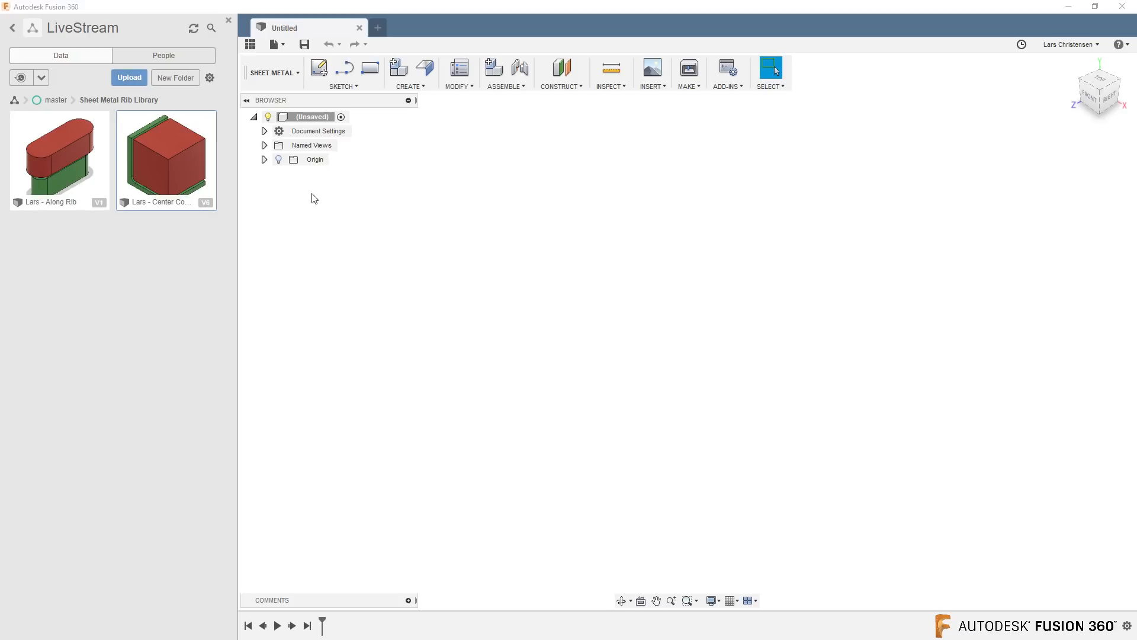
left_click(318, 70)
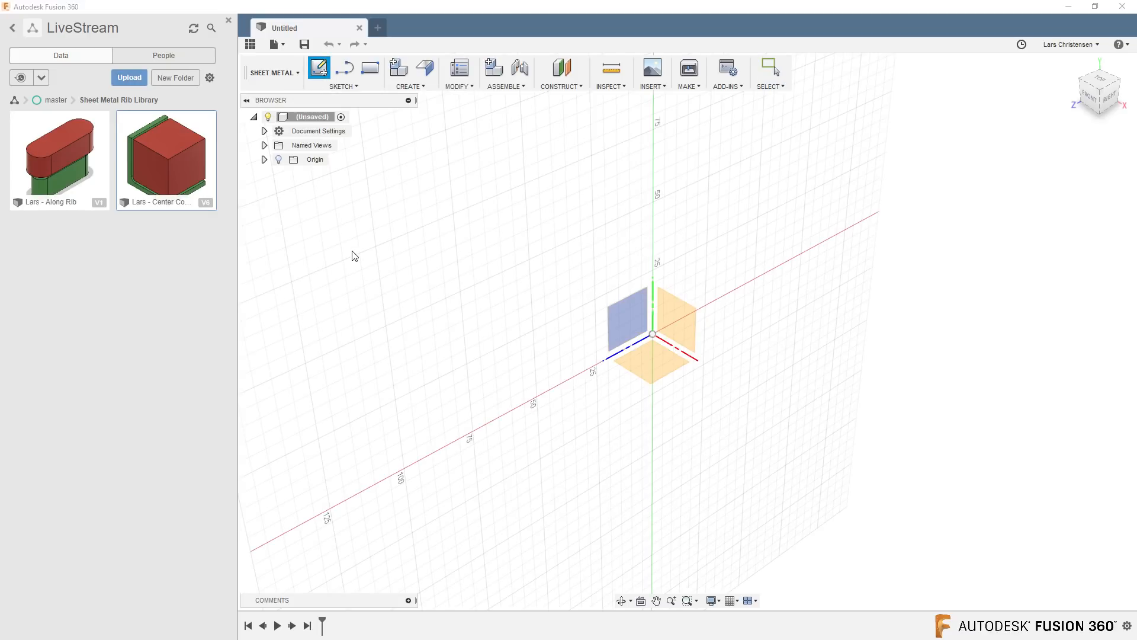
left_click(677, 329)
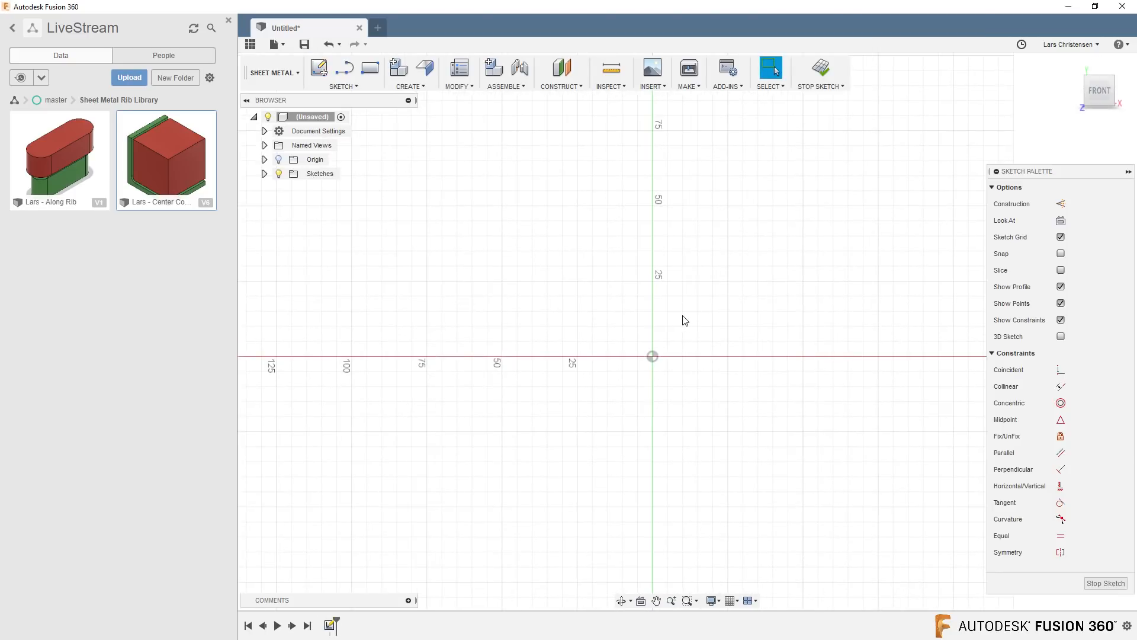
Step: Draw an L-shaped profile from the origin with one horizontal line along the X axis and one vertical line
left_click(344, 67)
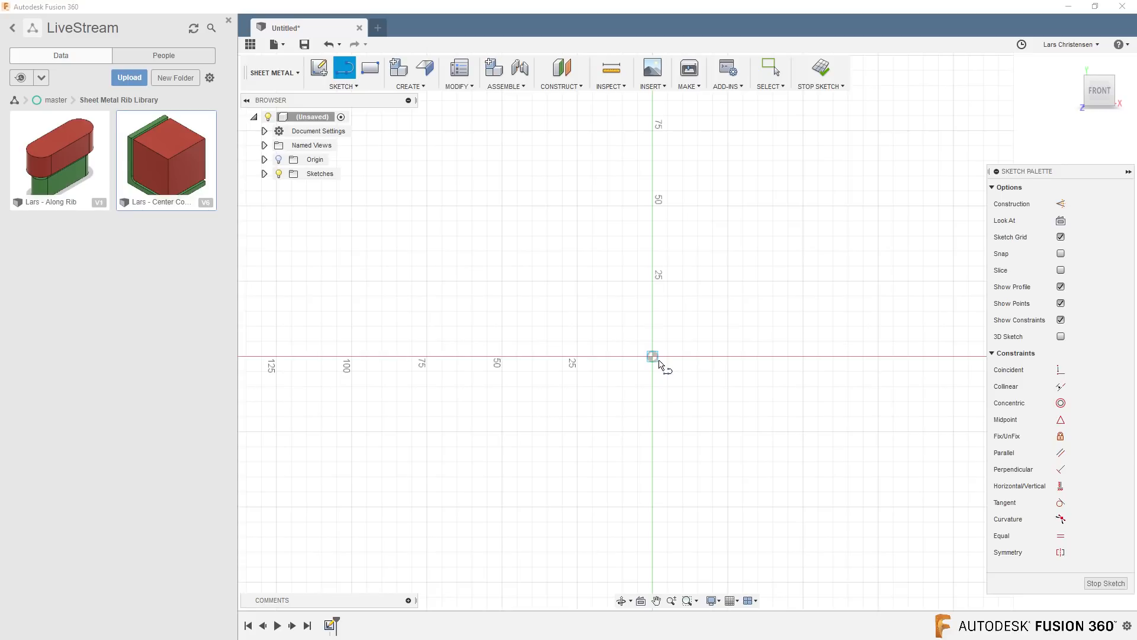
left_click(844, 356)
left_click(652, 355)
double_click(652, 141)
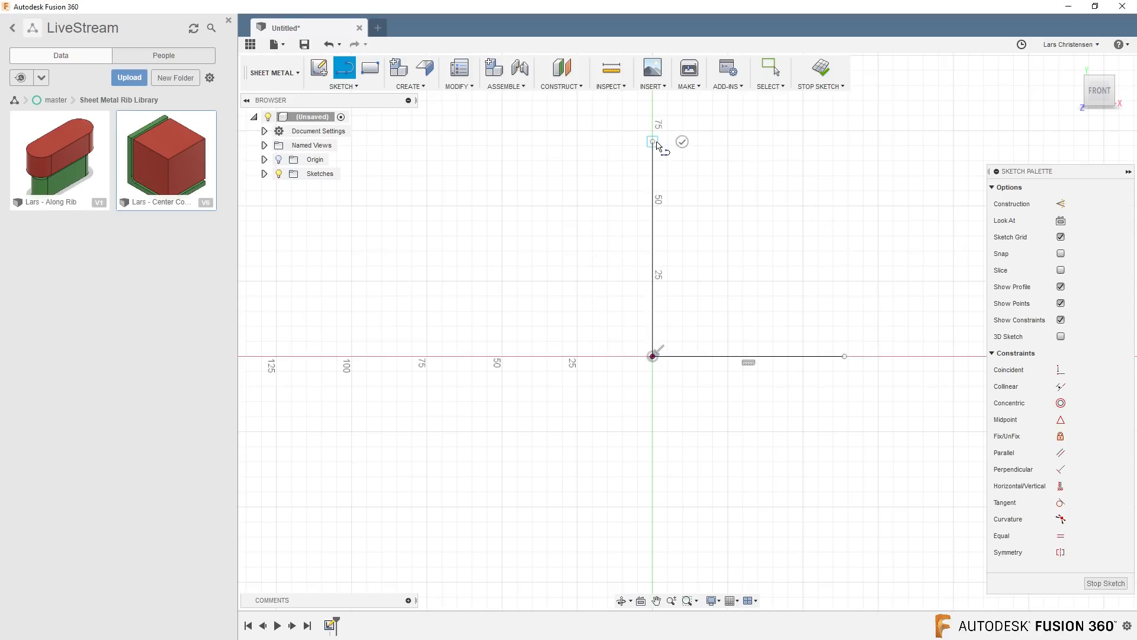
key("Escape")
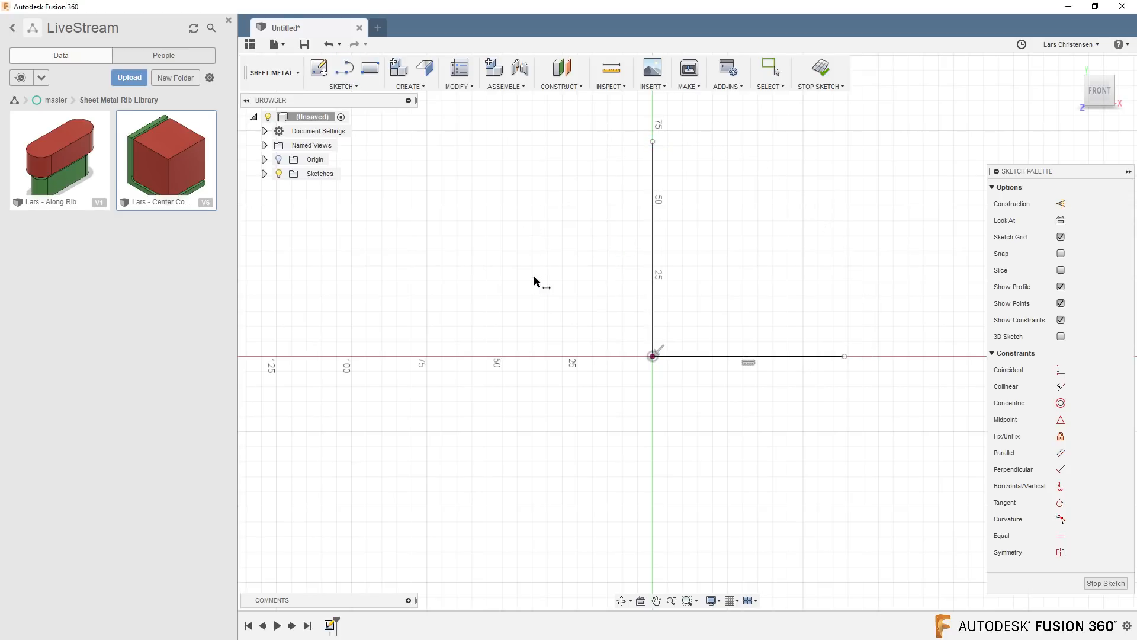
Step: Dimension the vertical line of the profile to 50 mm
left_click(652, 251)
left_click(592, 249)
type("50")
key("Return")
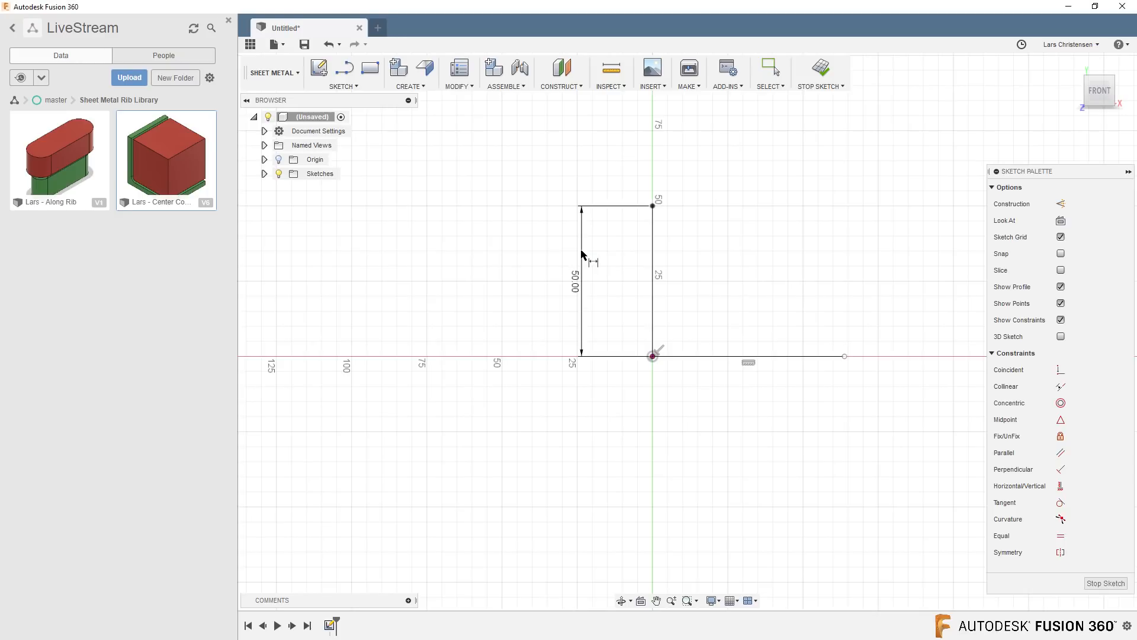
Step: Apply an Equal constraint between the vertical and horizontal lines and finish the sketch
left_click(1061, 535)
left_click(652, 251)
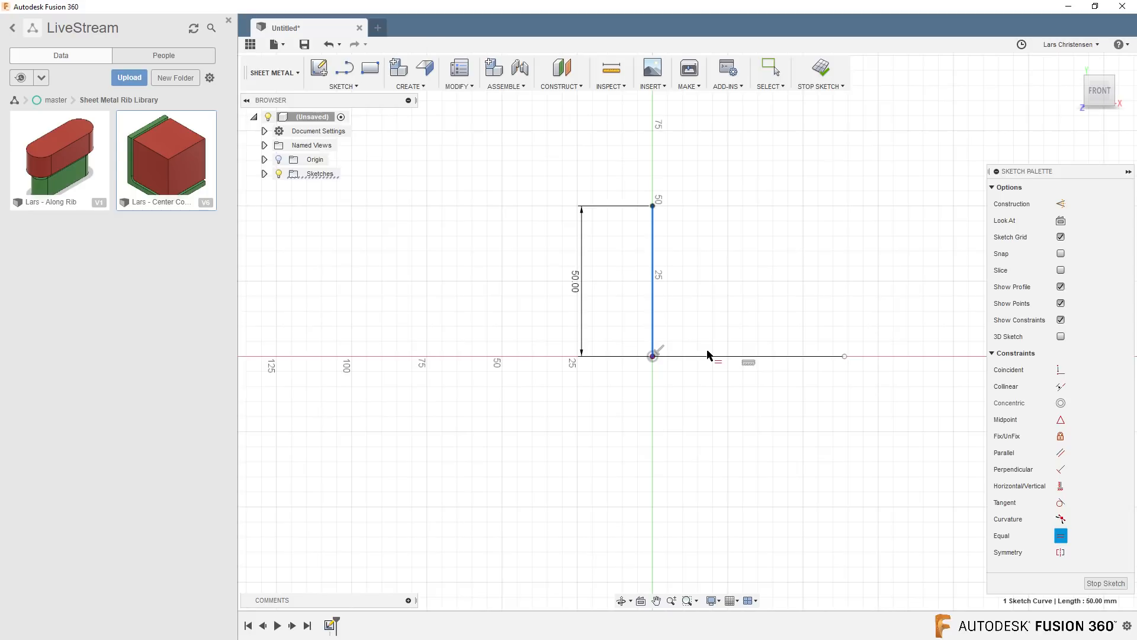
left_click(708, 355)
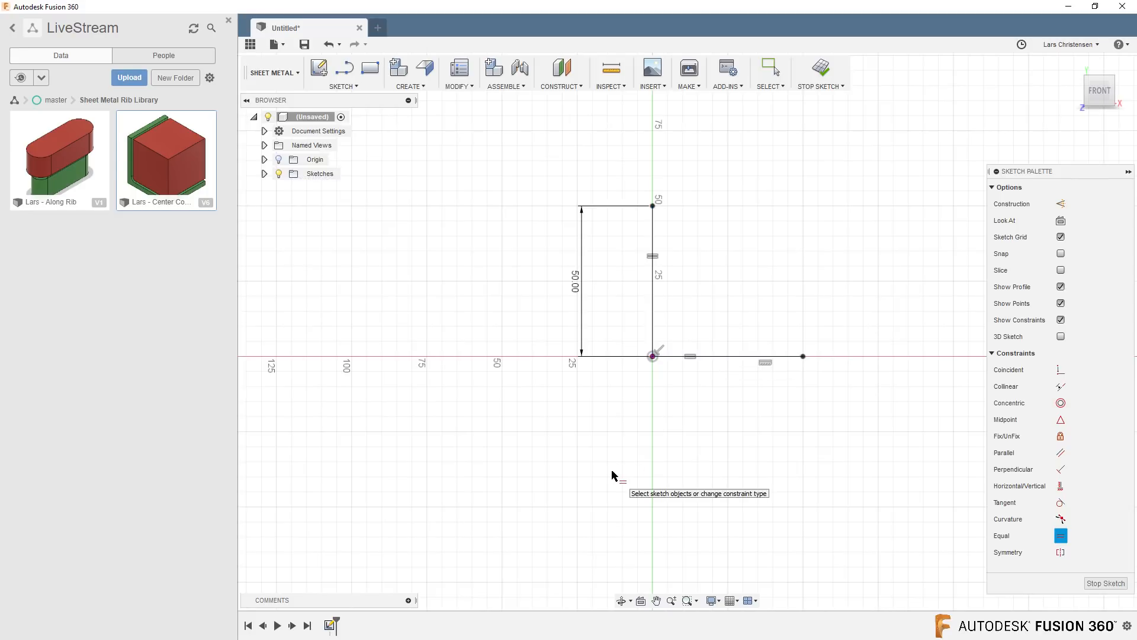
left_click(1106, 583)
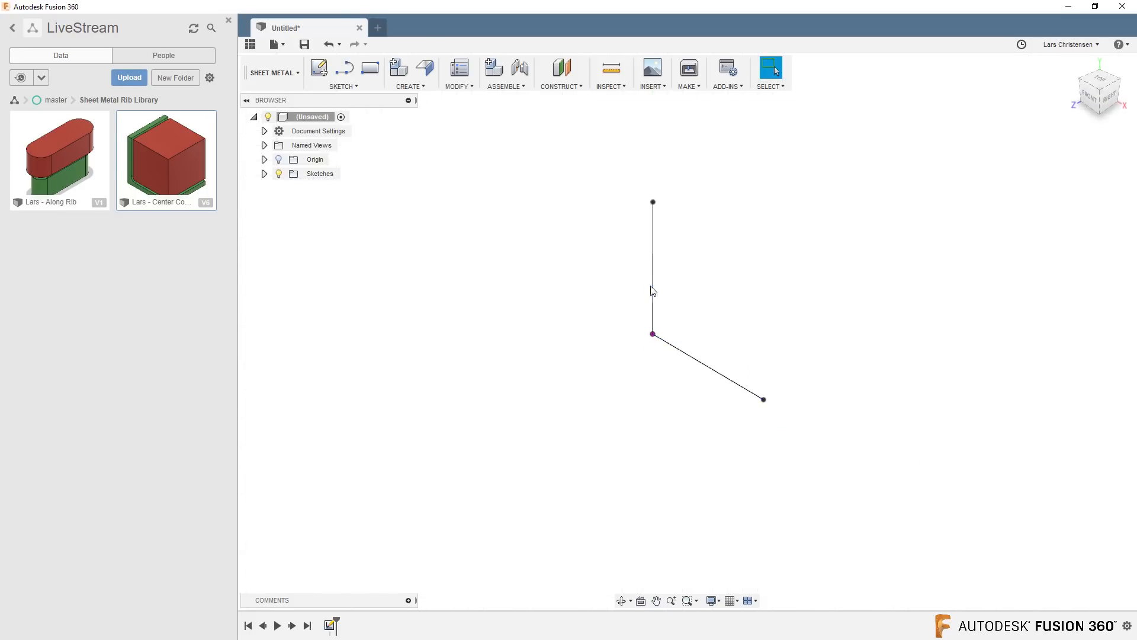
Step: Create a 50 mm one-sided flange from the L-shaped profile as a new body with the Steel (mm) rule
left_click(424, 67)
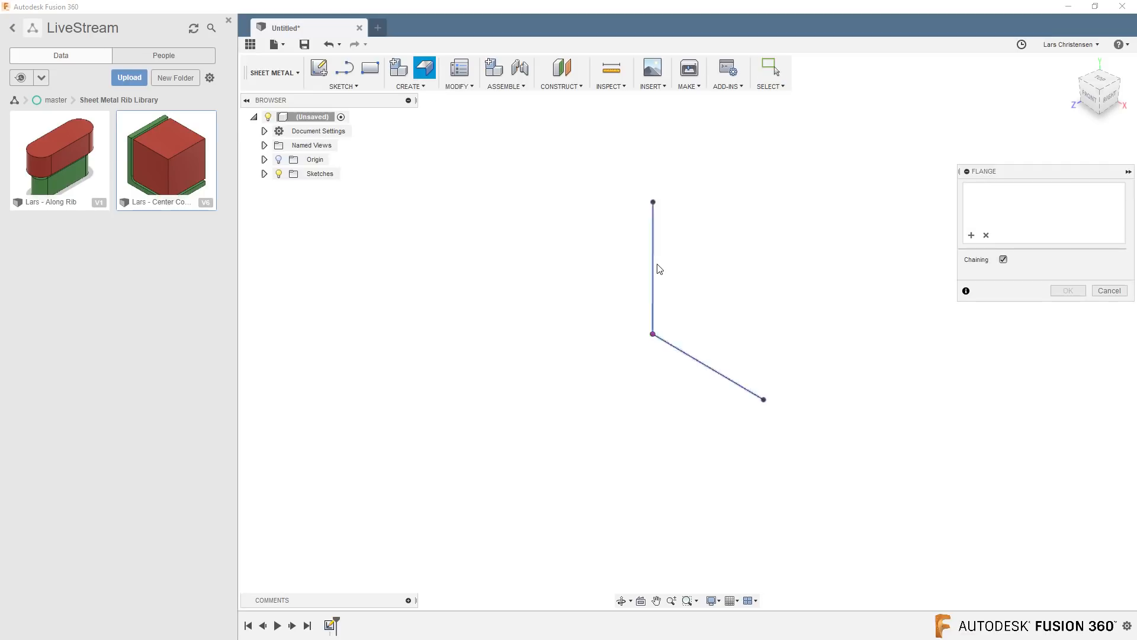
left_click(653, 269)
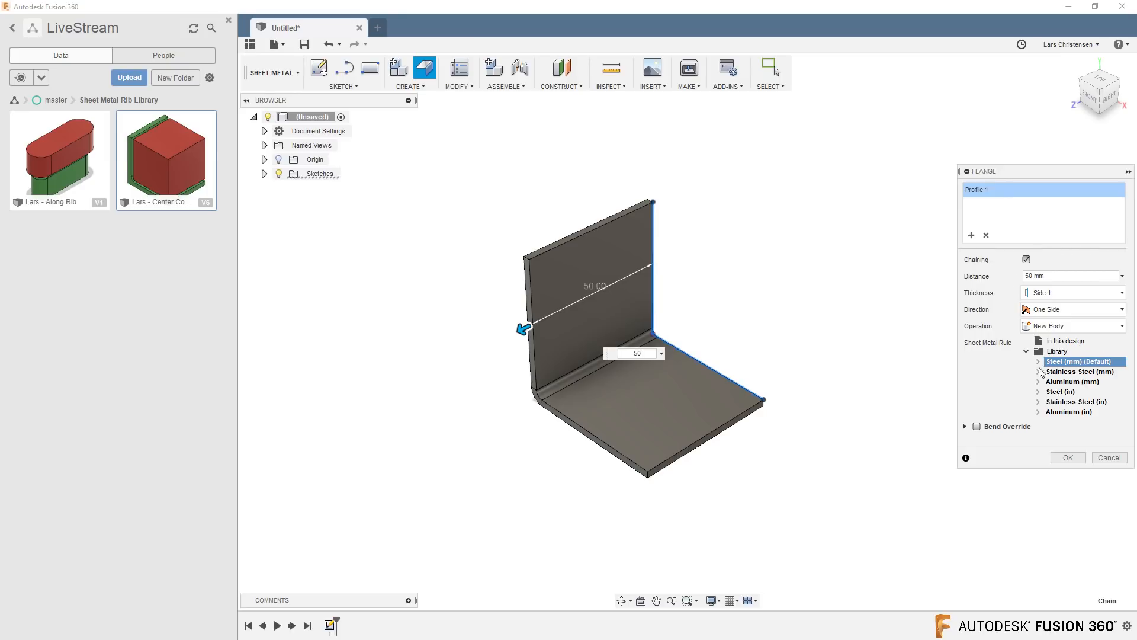
left_click(1067, 457)
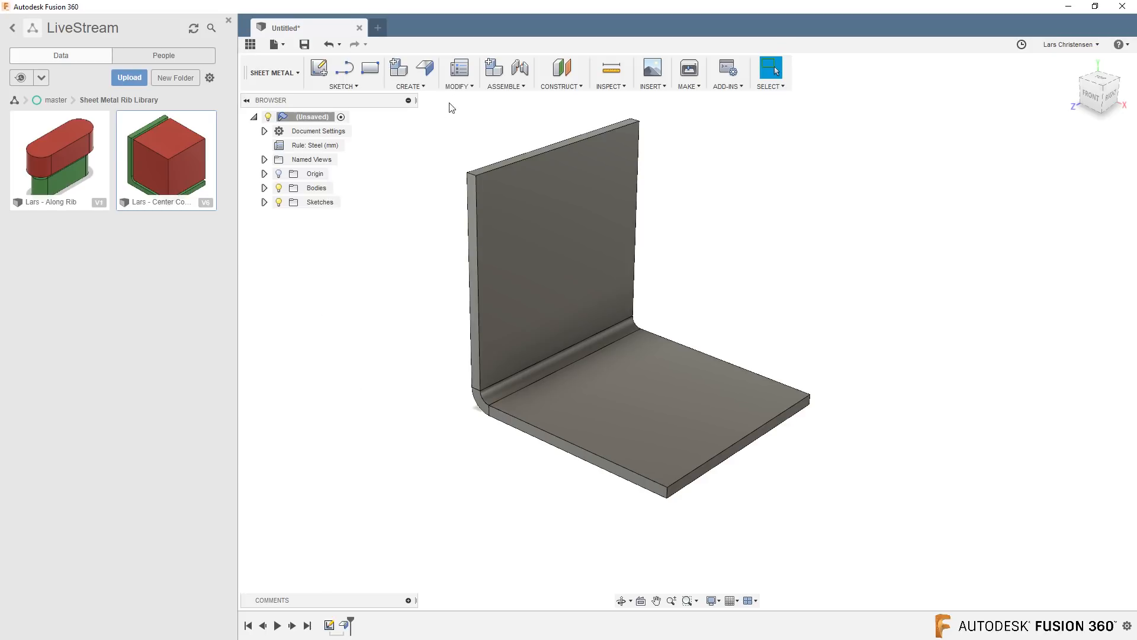
Step: Create a flat pattern using the underside of the horizontal flange as the stationary face, and return to the folded model
left_click(467, 87)
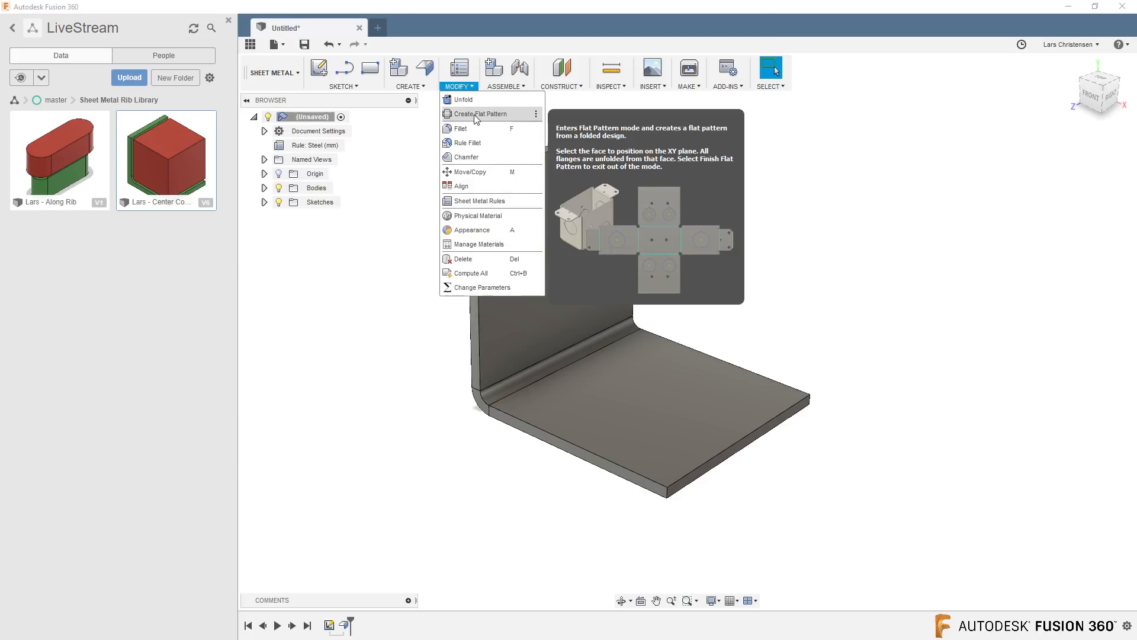
left_click(477, 114)
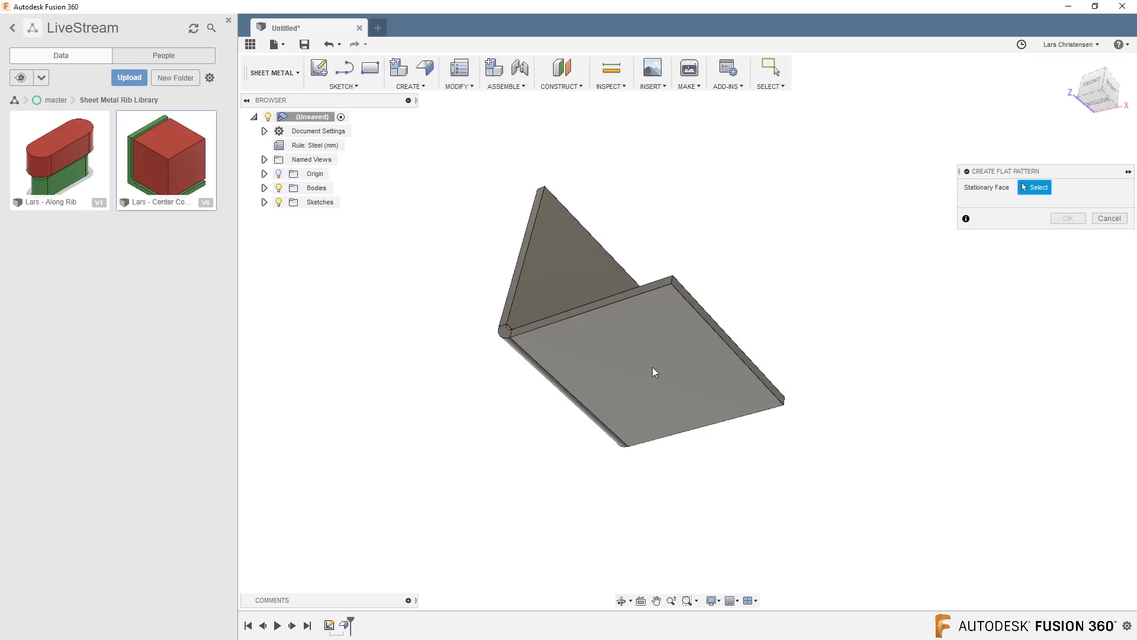
left_click(652, 368)
left_click(1060, 218)
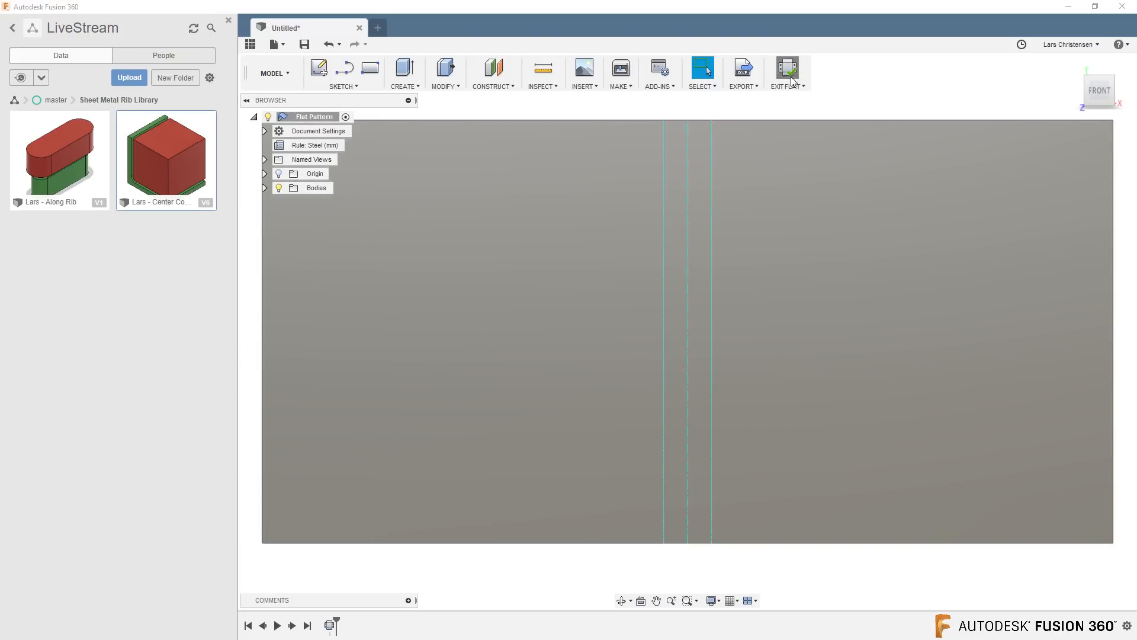
left_click(789, 75)
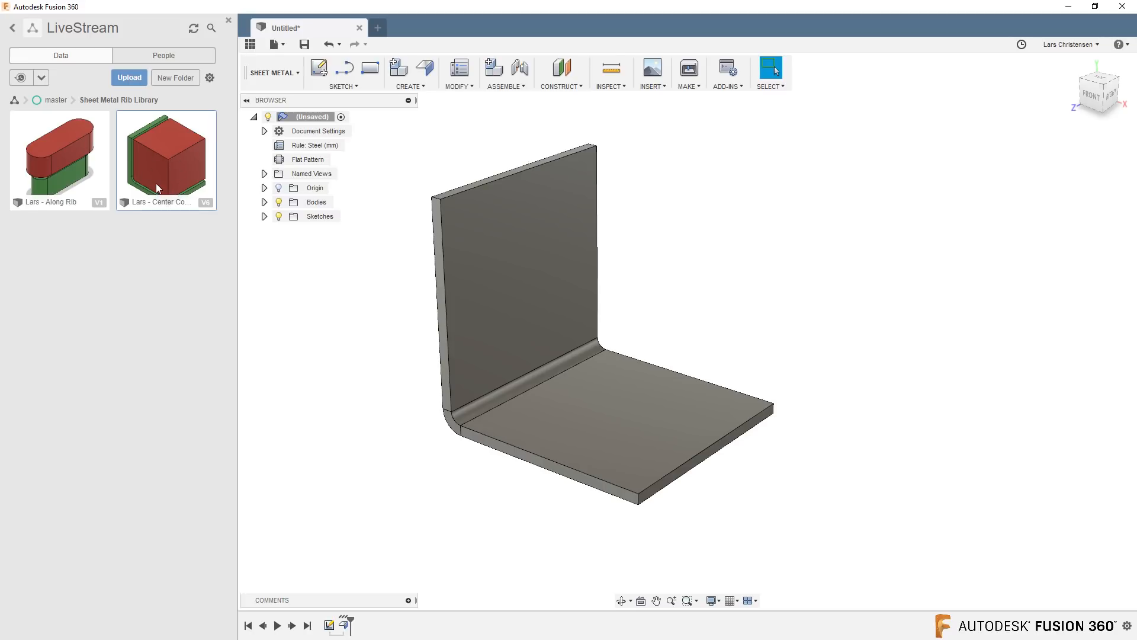
Step: Open the Center Corner Rib design from the library and hide the Cavity body to examine the rib on the Core body
double_click(172, 167)
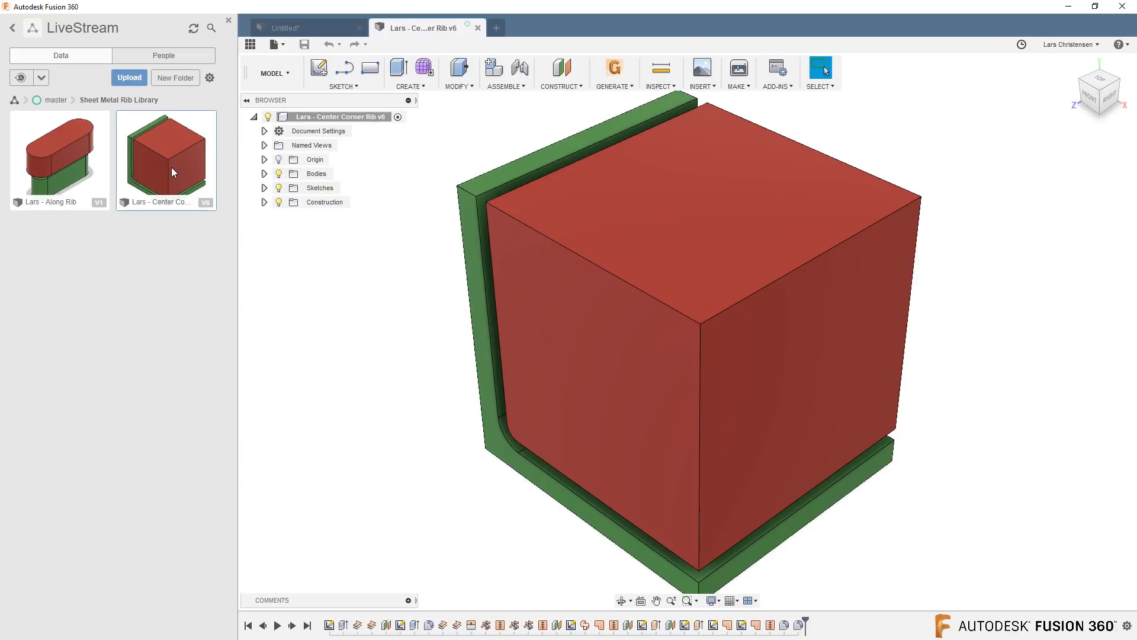
middle_click_drag(397, 421, 448, 468, "shift")
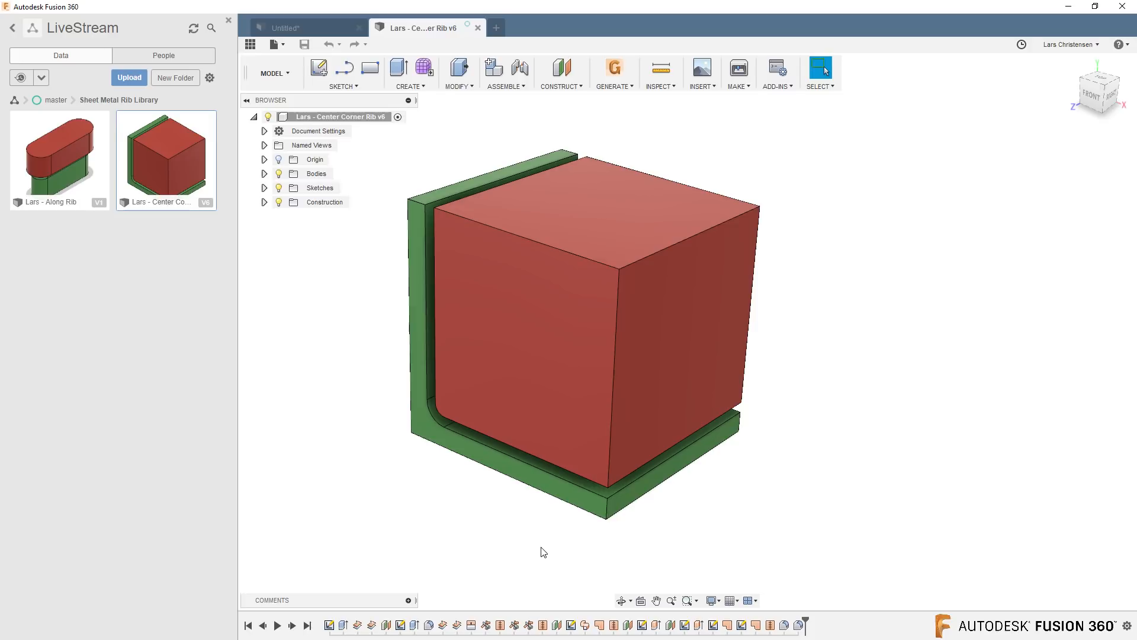
left_click(264, 174)
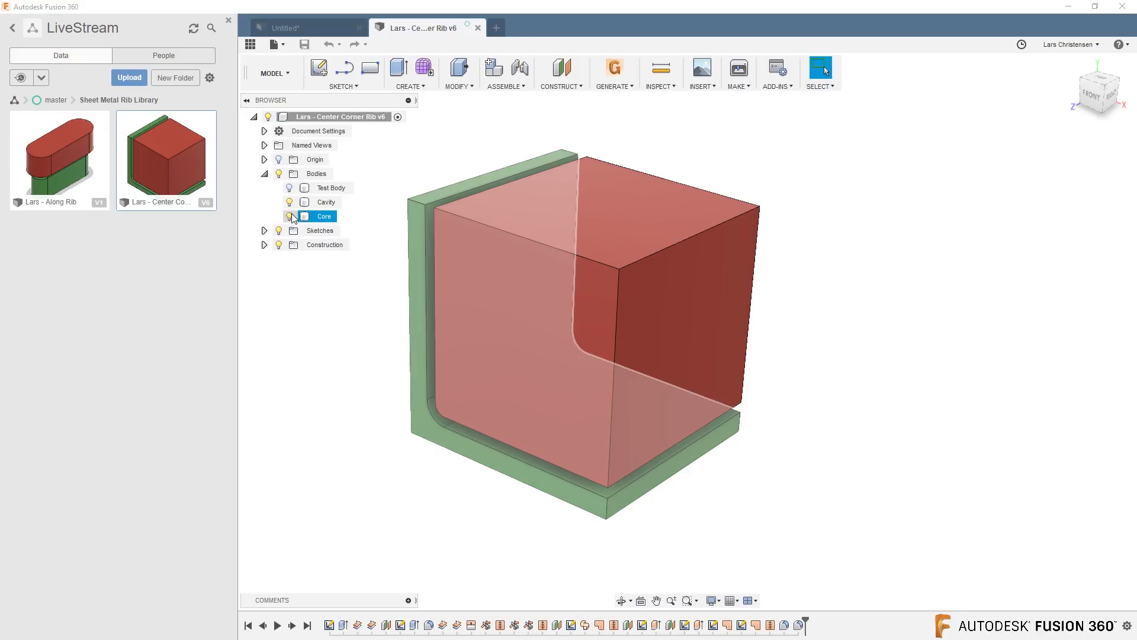
left_click(289, 206)
left_click(289, 203)
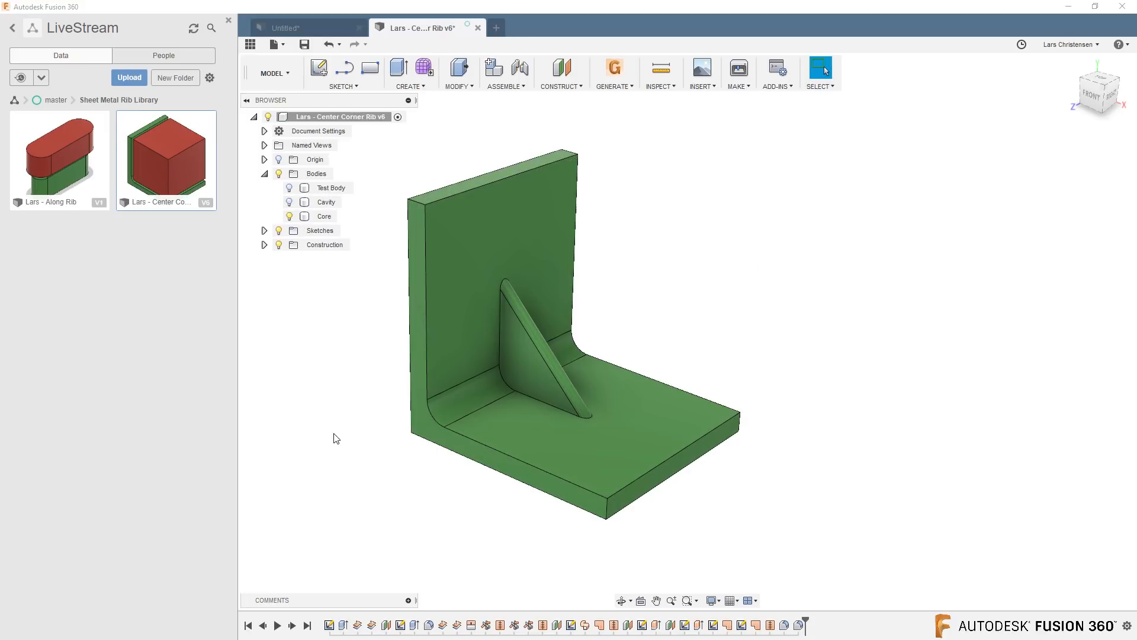
middle_click_drag(335, 434, 652, 438, "shift")
middle_click_drag(606, 333, 534, 411, "shift")
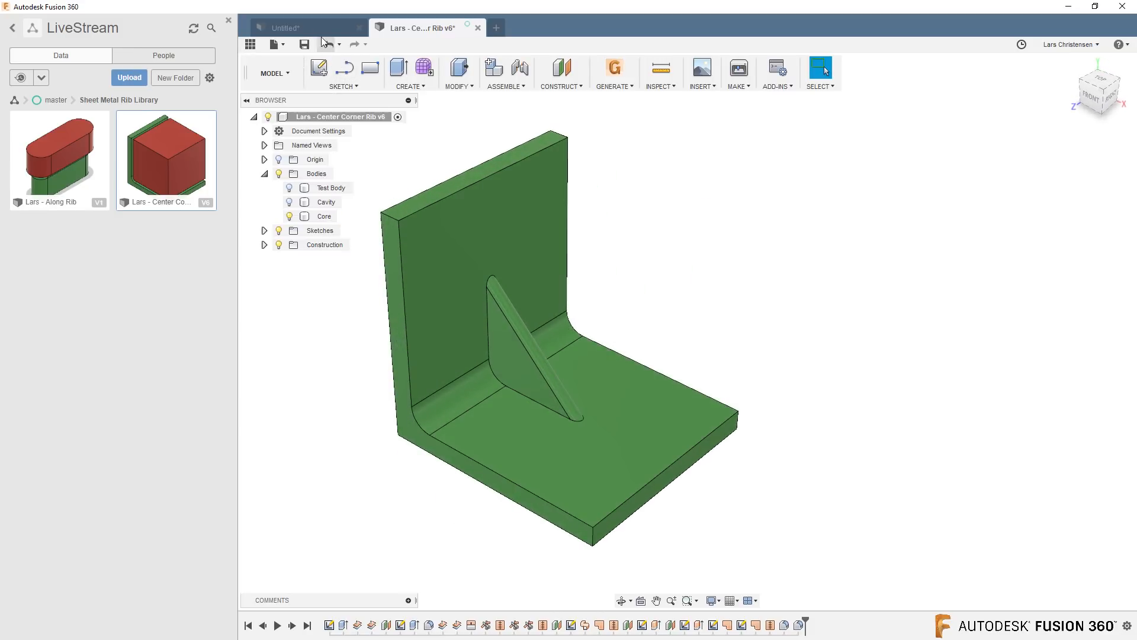
Step: Look over the bracket design, return to the rib design and show only the Cavity body to examine its rib groove
left_click(314, 28)
middle_click_drag(513, 491, 340, 291, "shift")
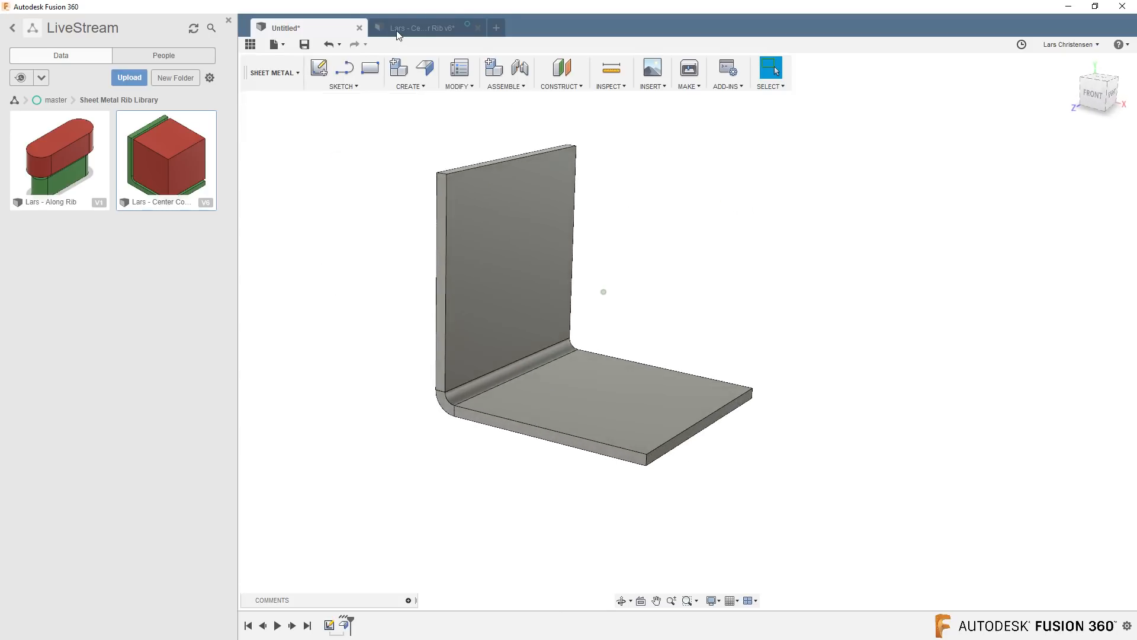
left_click(396, 29)
left_click(290, 216)
left_click(289, 202)
middle_click_drag(361, 314, 586, 396, "shift")
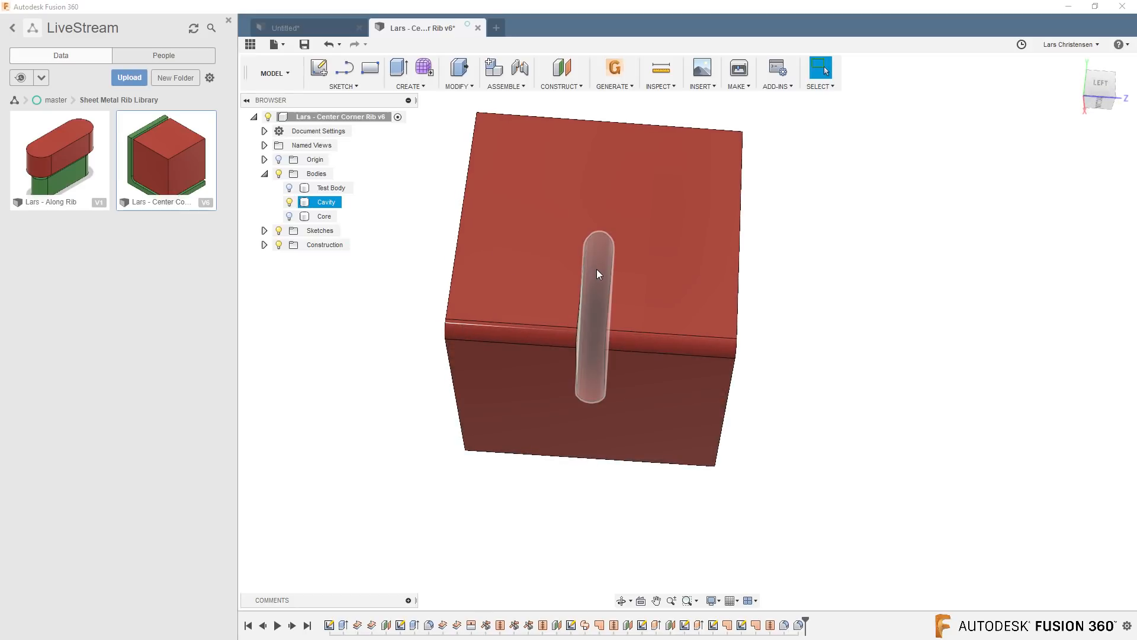
Step: Check the bracket design once more, return to the rib design and show the Core body alongside the Cavity
left_click(314, 25)
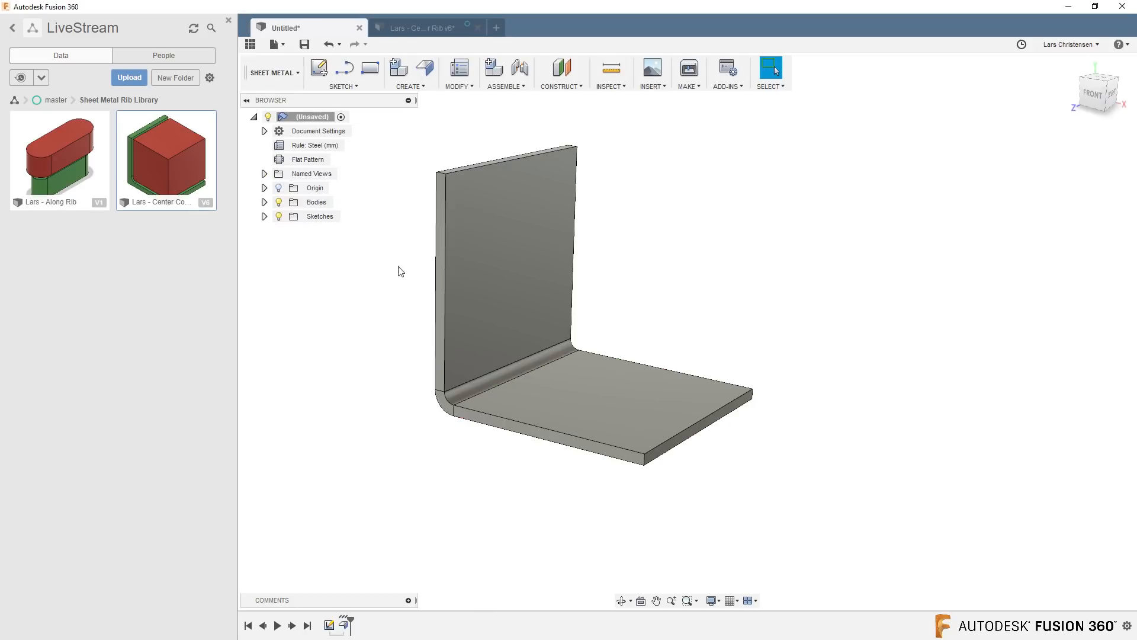
left_click(416, 28)
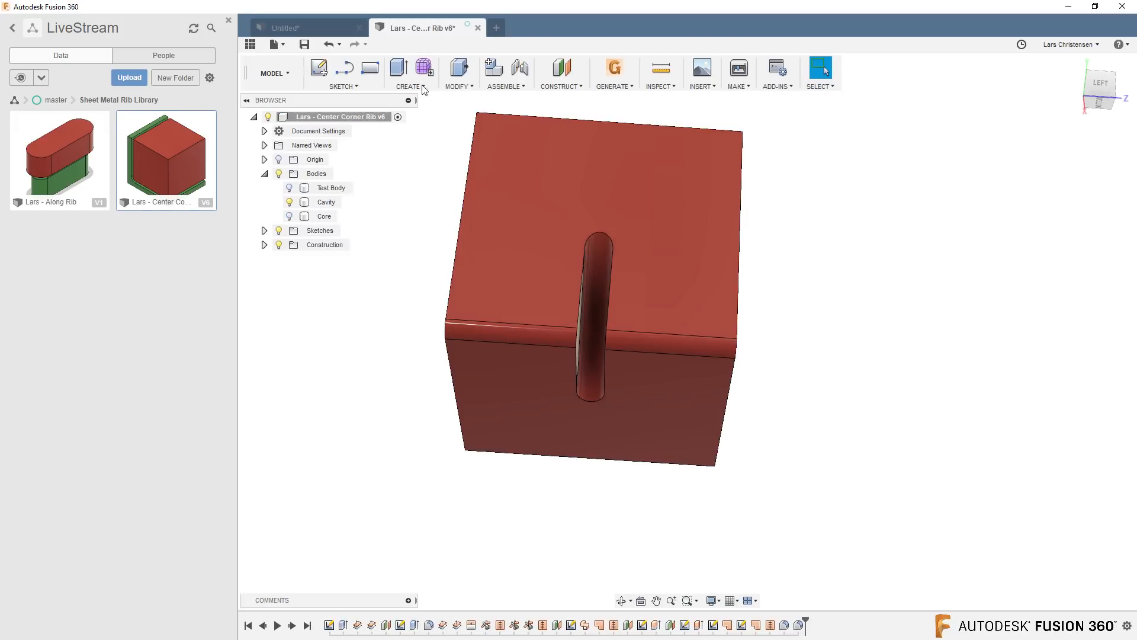
left_click(289, 216)
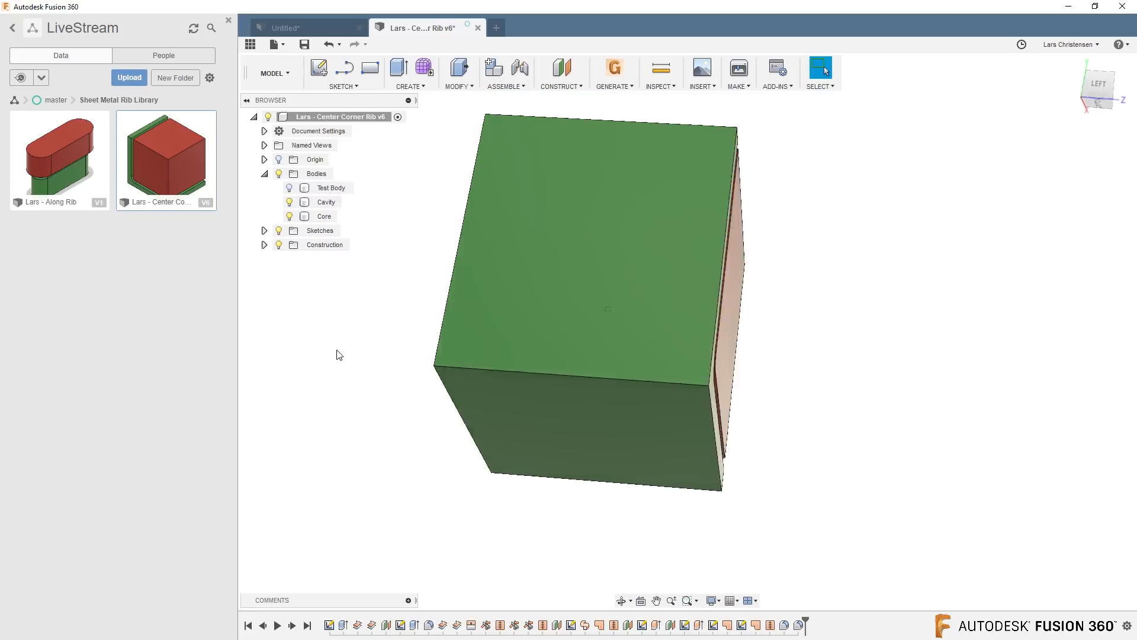
Step: Inspect the gap between Core and Cavity with a Section Analysis from the front face at -20 mm and -8 mm, and cancel it
left_click(666, 90)
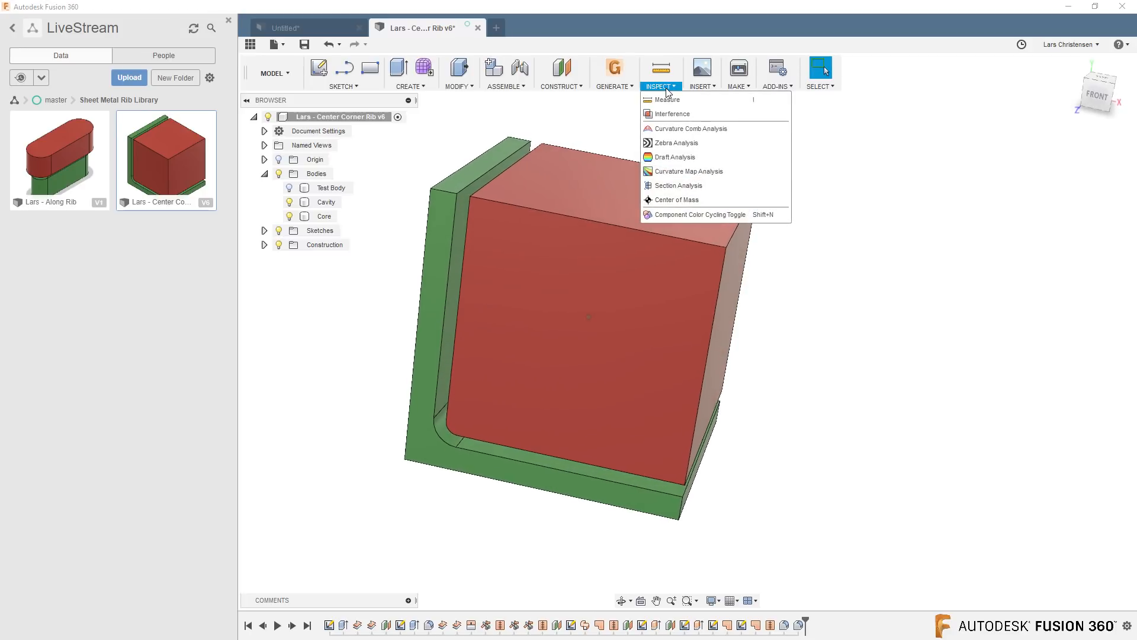
left_click(678, 186)
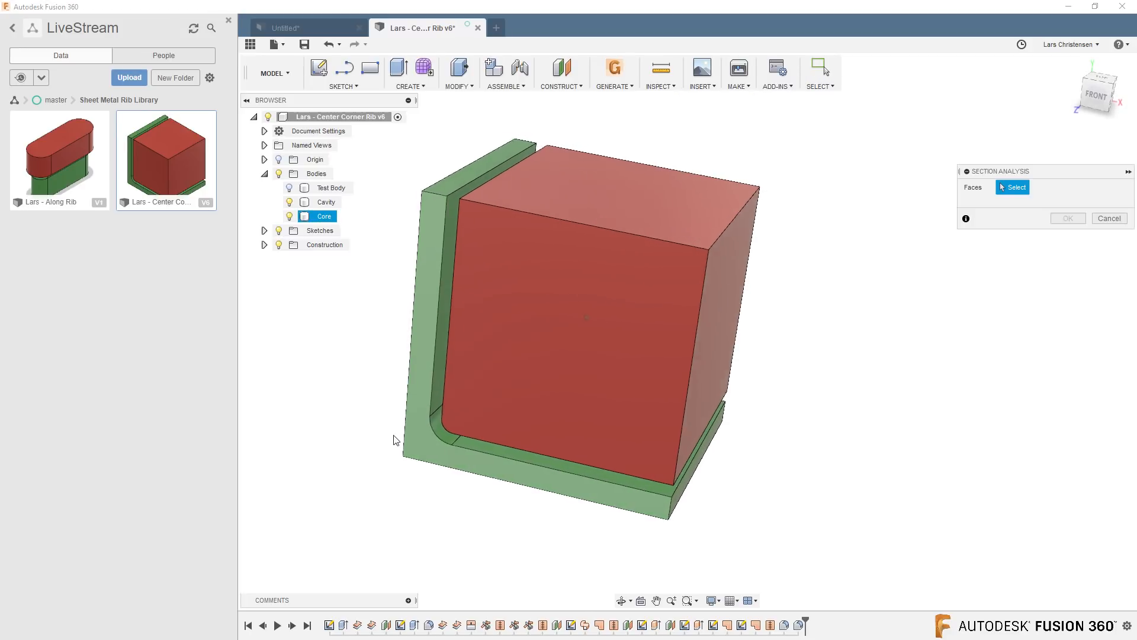
left_click(474, 379)
left_click_drag(477, 379, 530, 351)
middle_click_drag(536, 424, 451, 302, "shift")
scroll(560, 409, "up", 3)
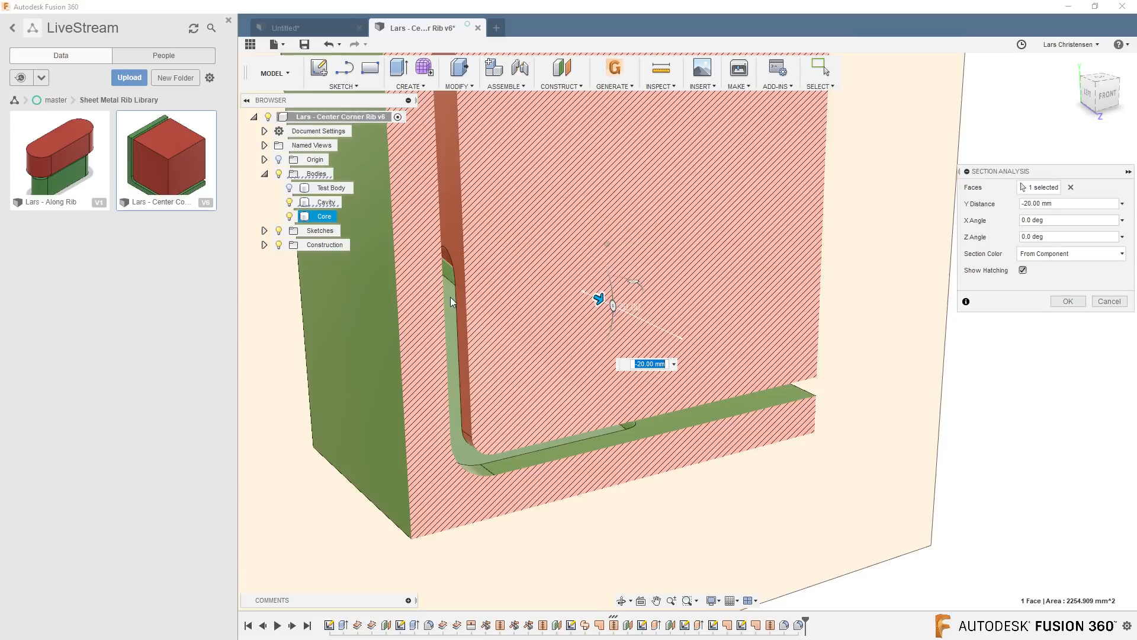
left_click_drag(598, 299, 657, 325)
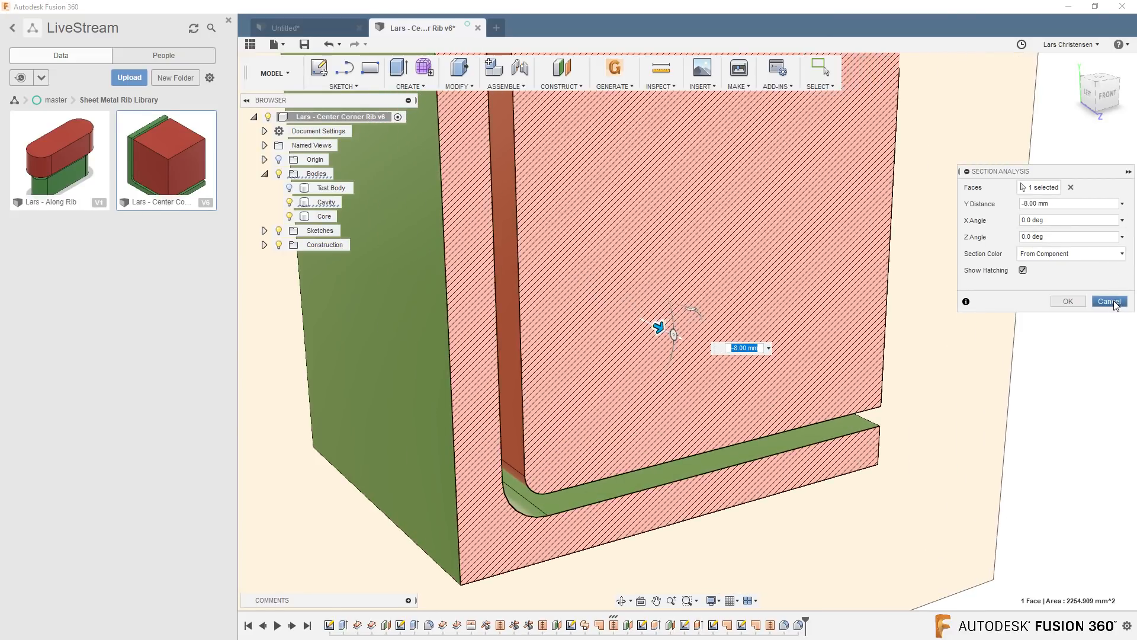
key("Escape")
middle_click_drag(1015, 468, 887, 441, "shift")
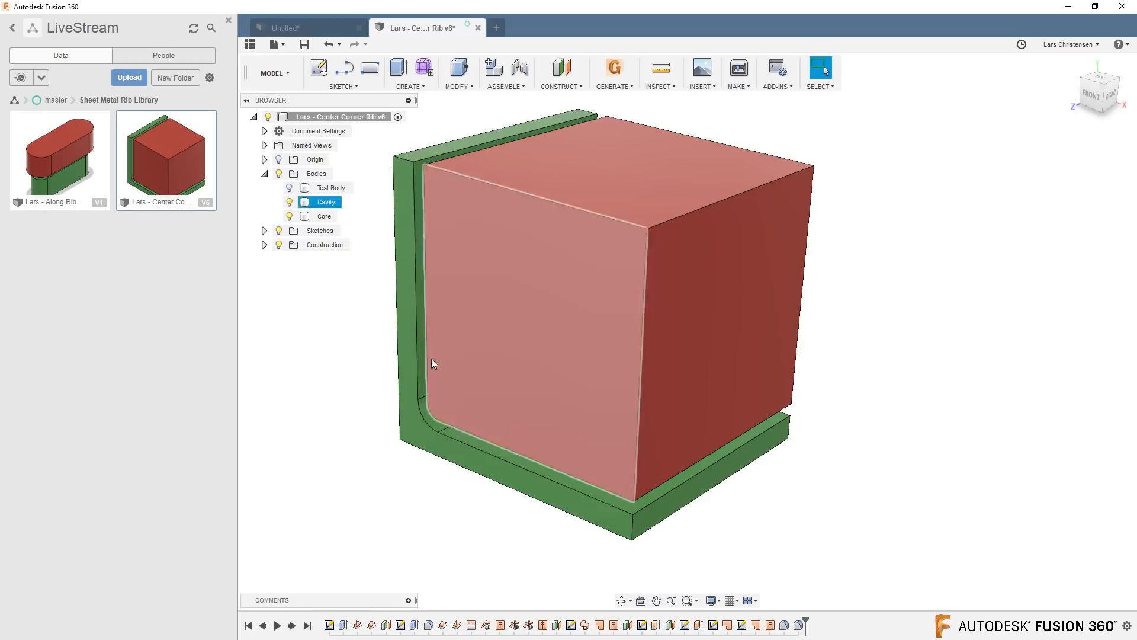
left_click(278, 626)
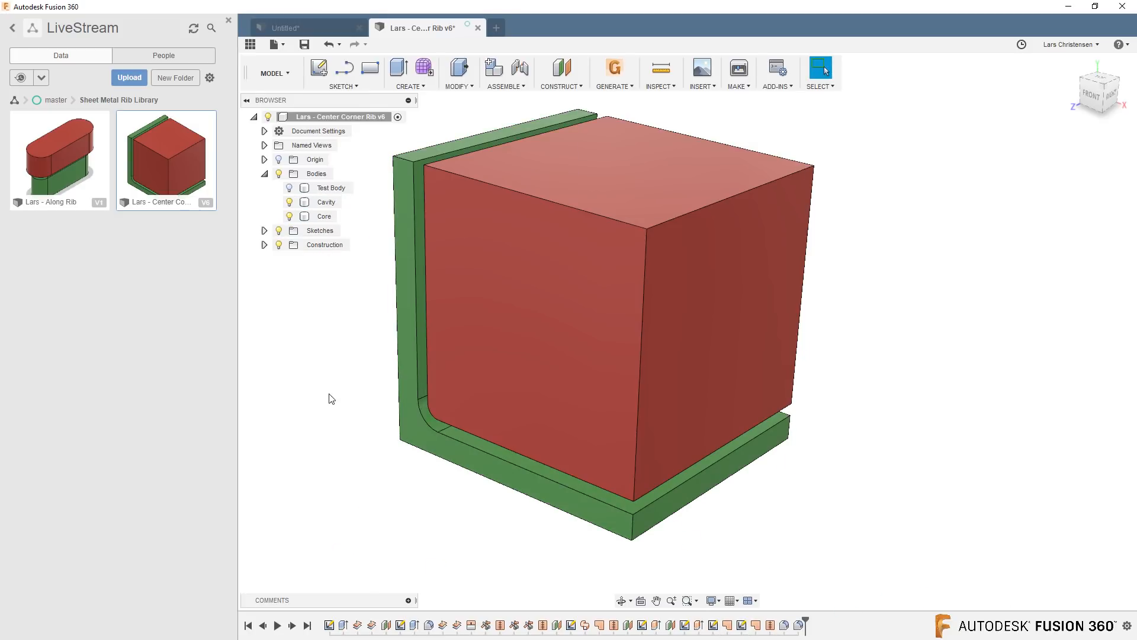
left_click(417, 354)
left_click(386, 320)
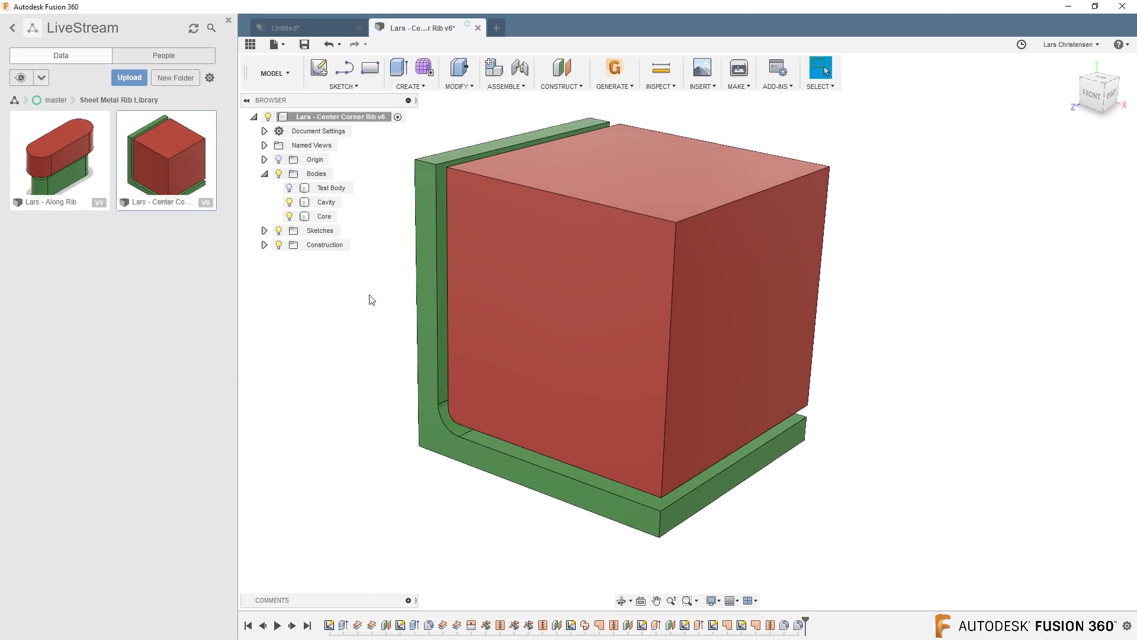
Step: Hide the Cavity body and set the RibThickness user parameter to 5 mm
left_click(290, 203)
left_click(289, 203)
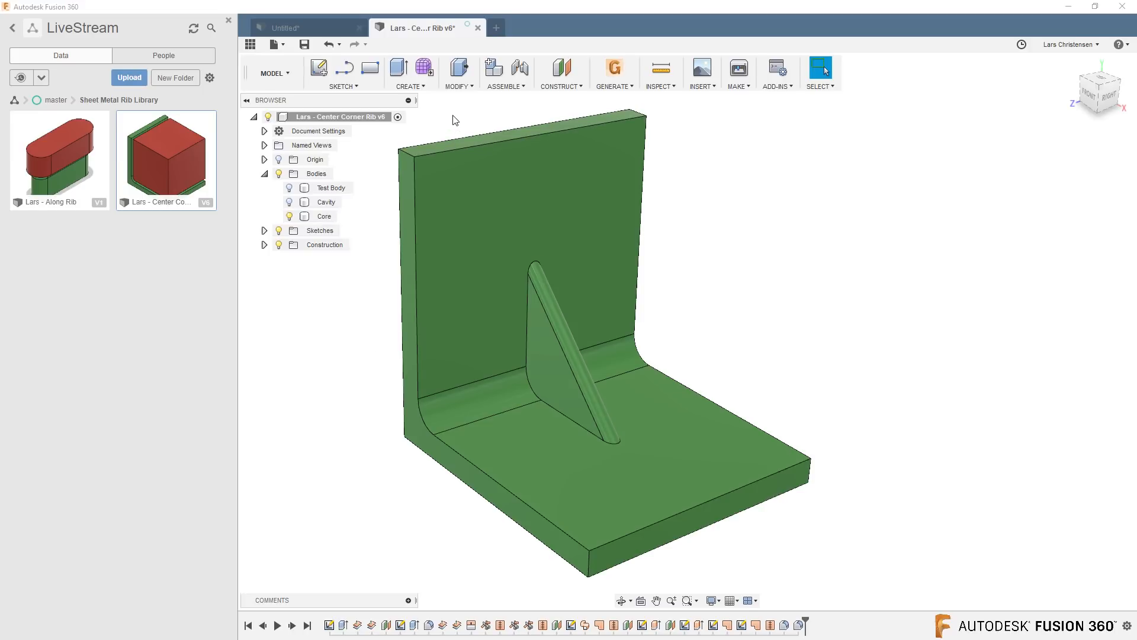
left_click(459, 83)
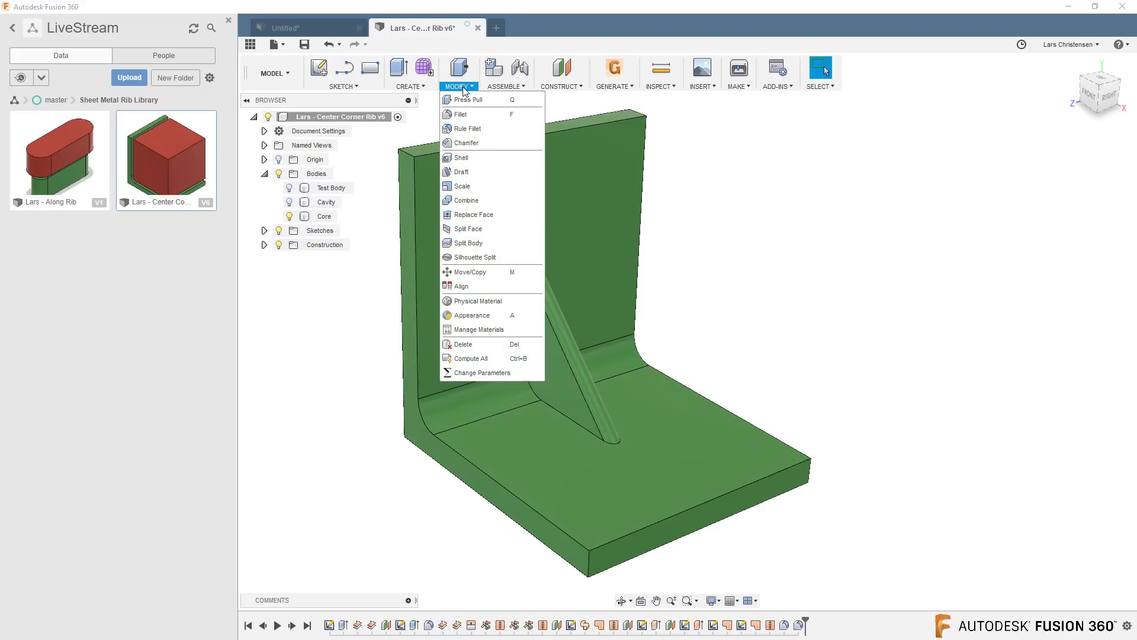
left_click(474, 372)
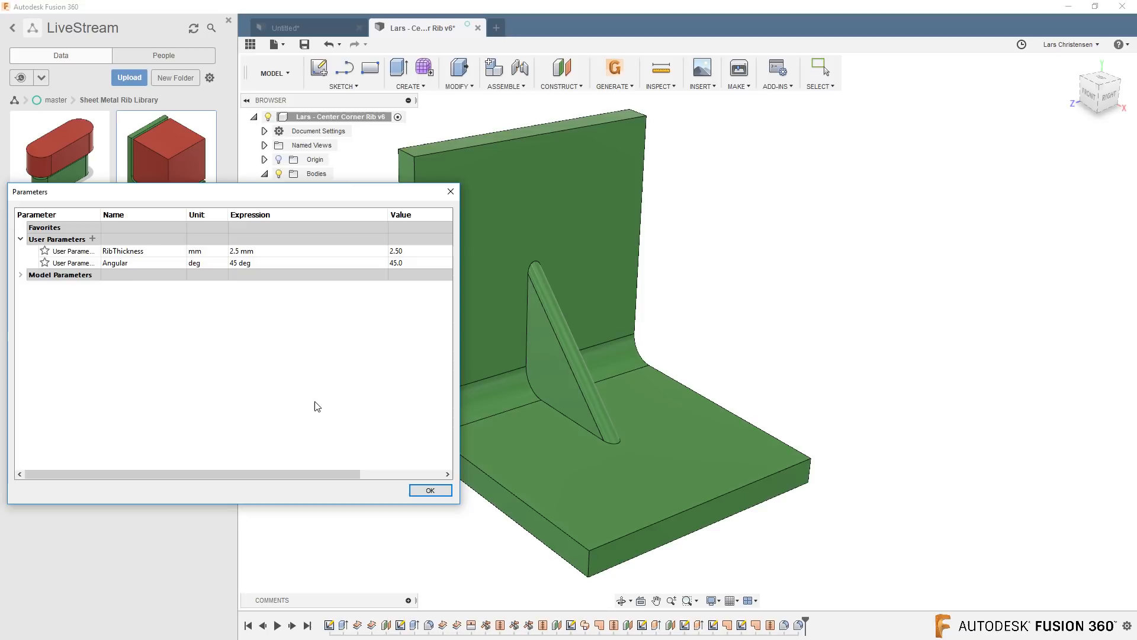
left_click_drag(247, 194, 243, 250)
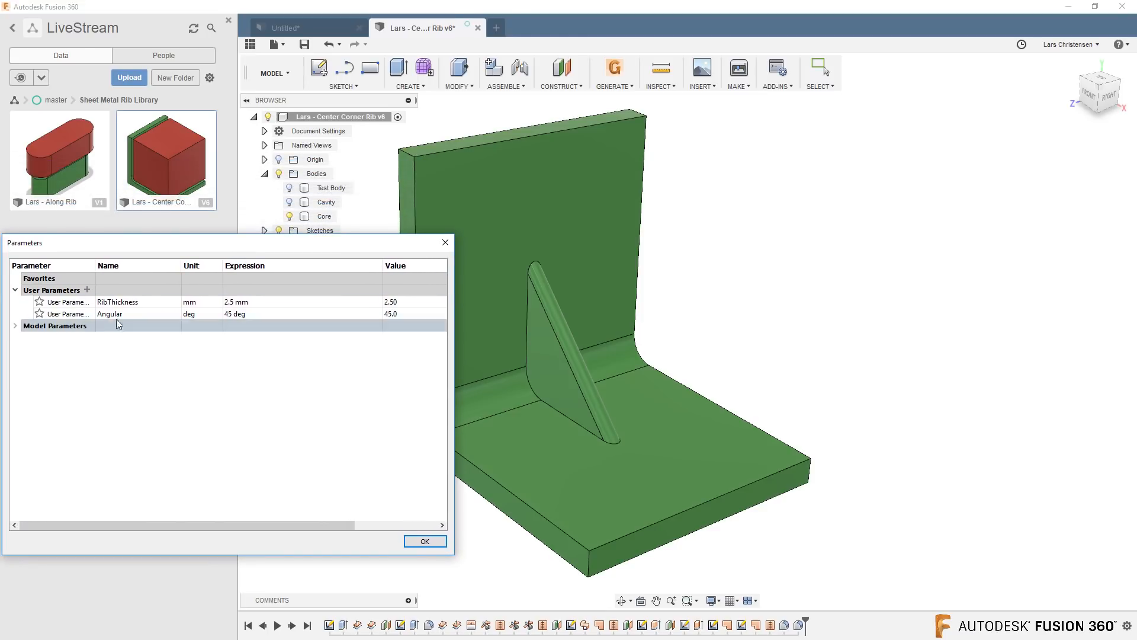
left_click(235, 302)
type("5.")
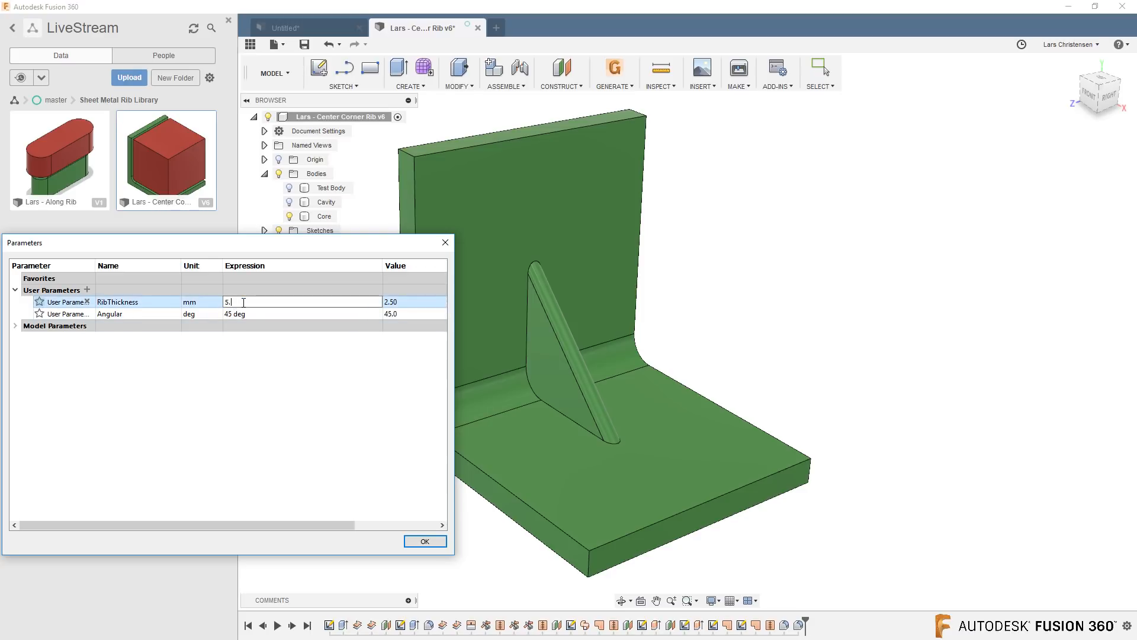
key("Return")
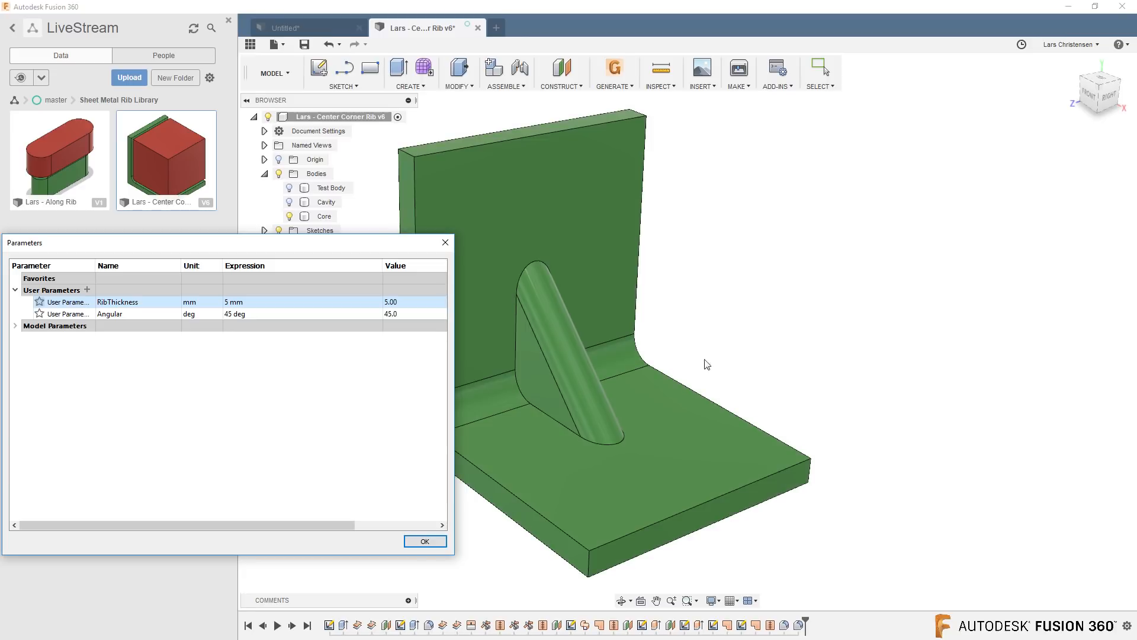
Step: Set the RibThickness user parameter back to 2.5 mm
left_click(228, 303)
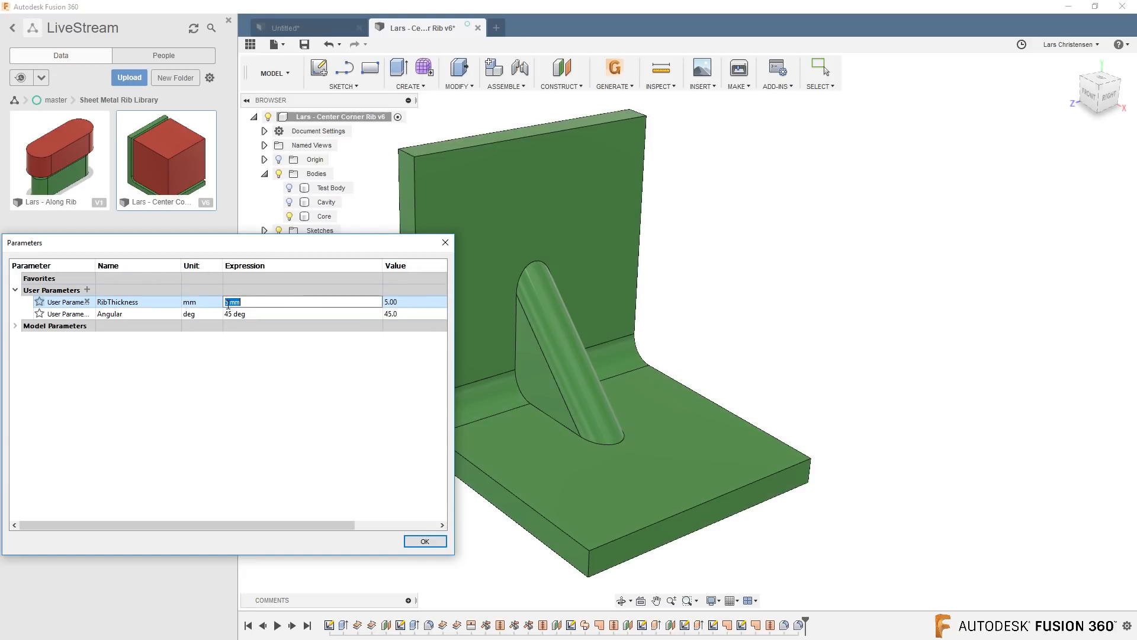
type("2.5")
key("Return")
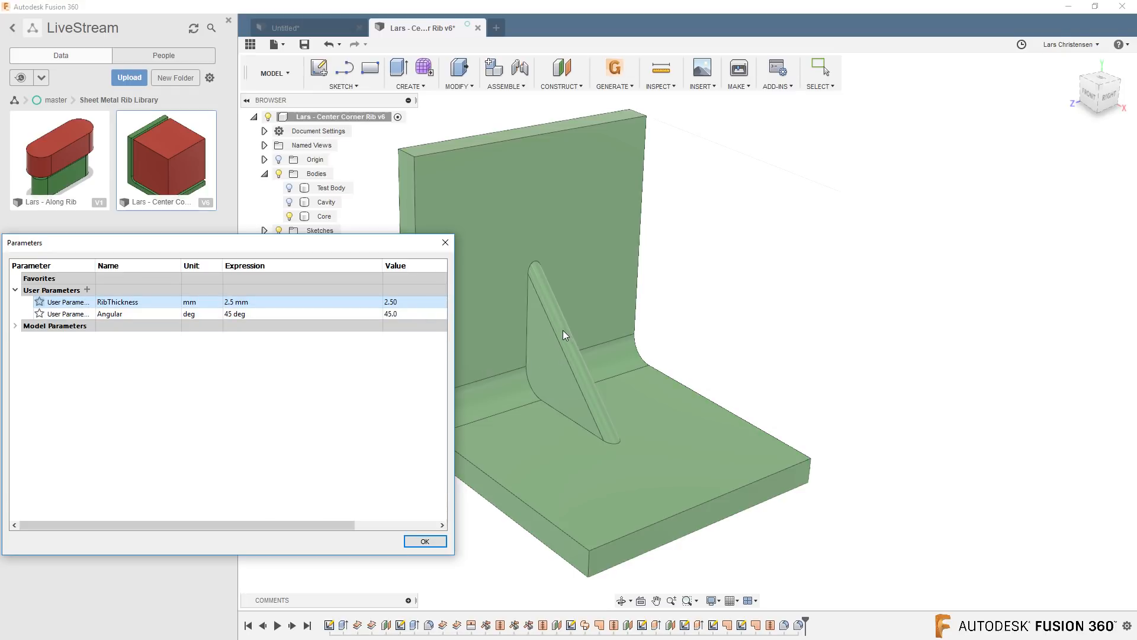
Step: Set the Angular user parameter to 30 deg
left_click(233, 314)
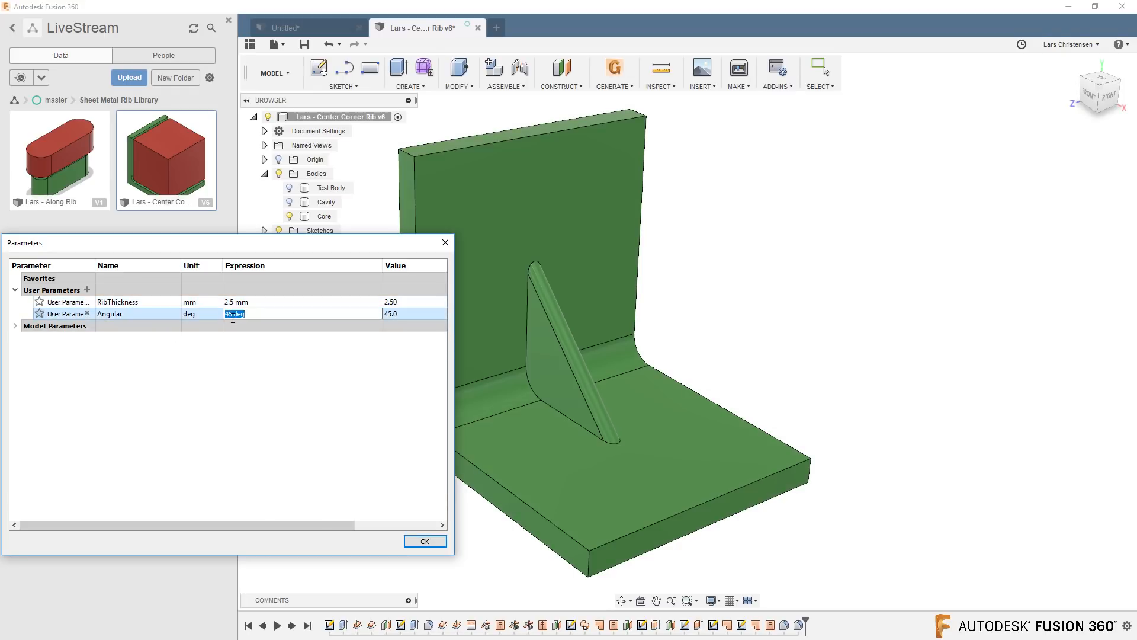
type("30")
key("Return")
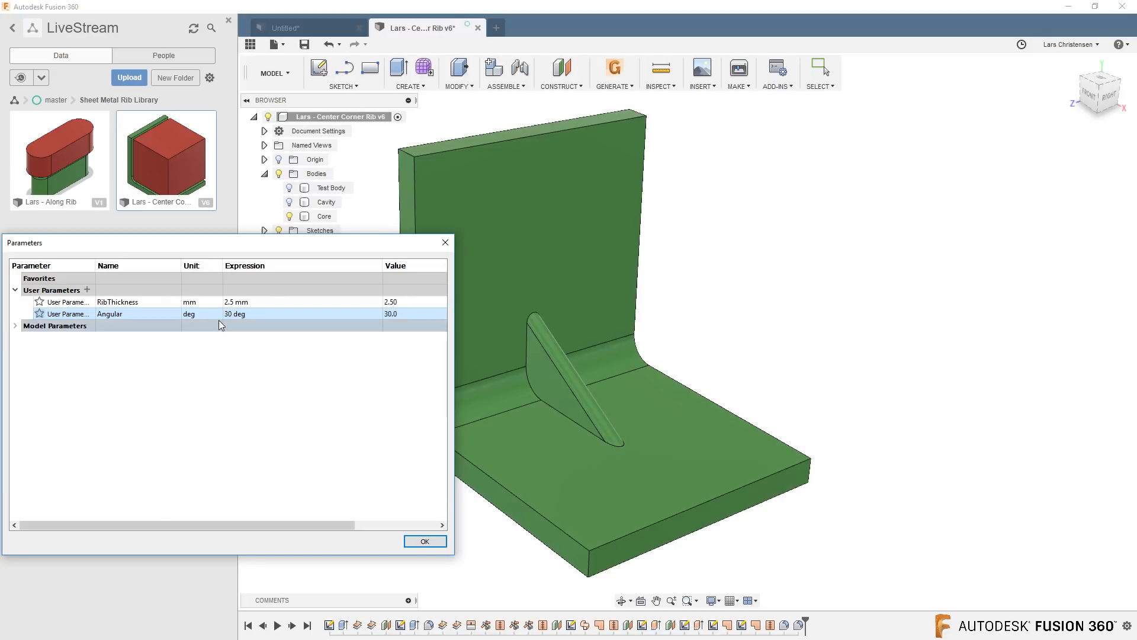
Step: Set the Angular user parameter back to 45 deg and close the parameters
left_click(226, 316)
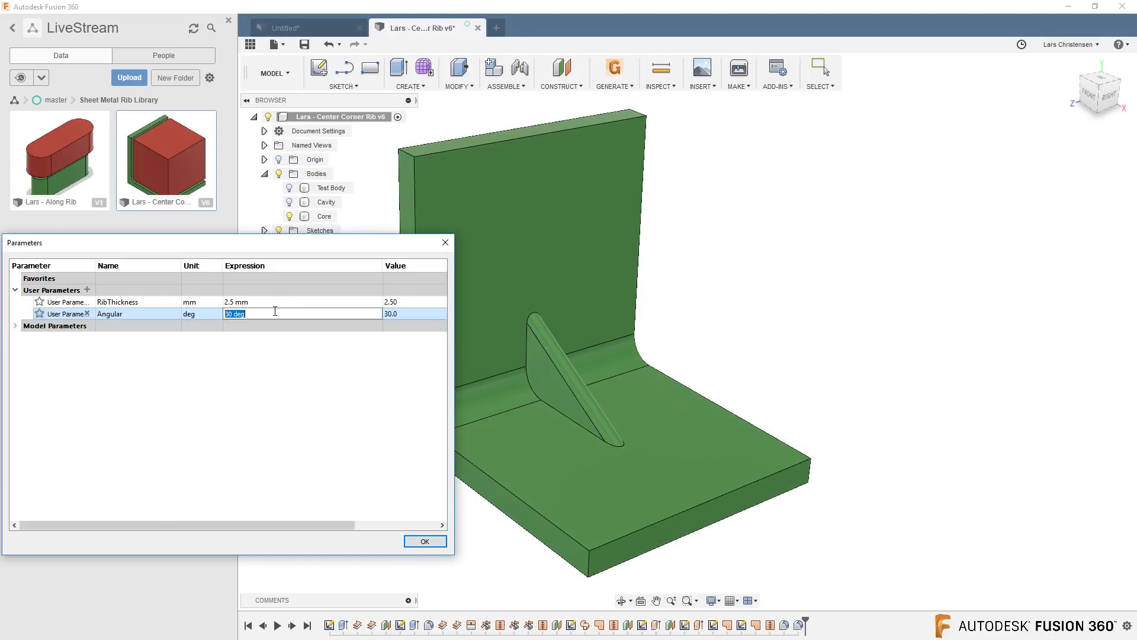
type("45")
key("Return")
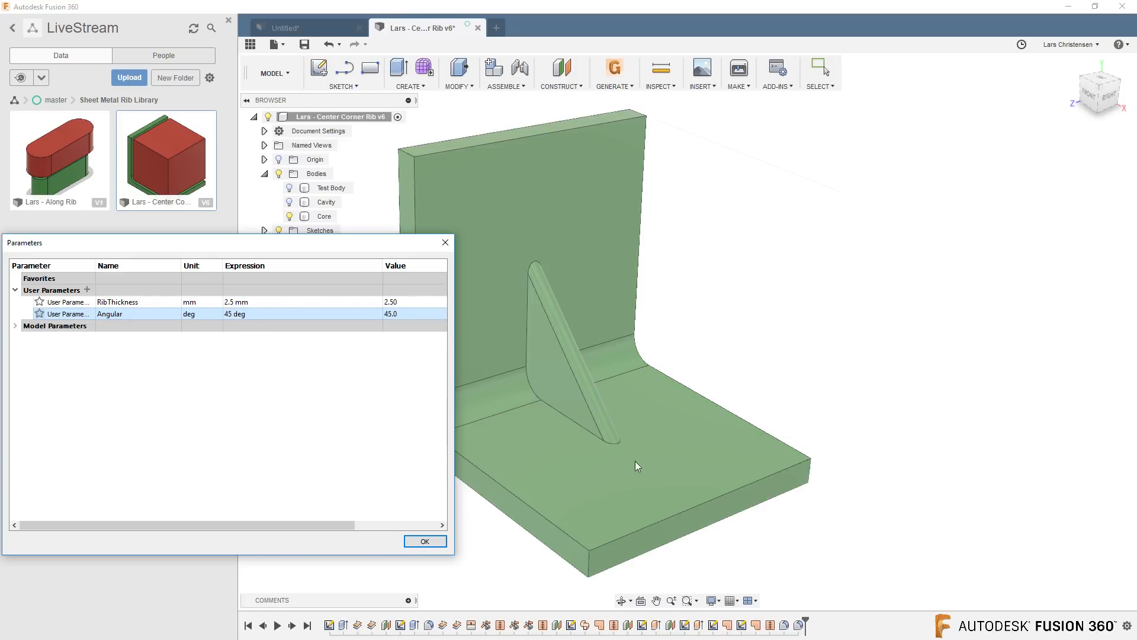
left_click(425, 541)
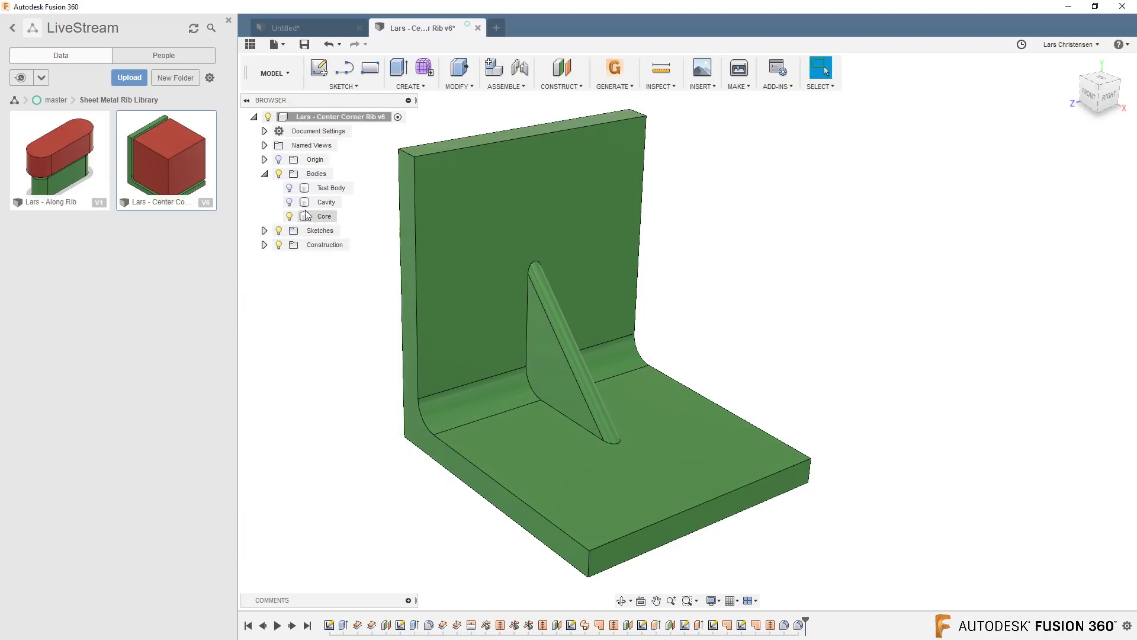
Step: Show the Cavity body again and close the Center Corner Rib design, returning to the bracket
left_click(290, 202)
middle_click_drag(324, 476, 340, 467, "shift")
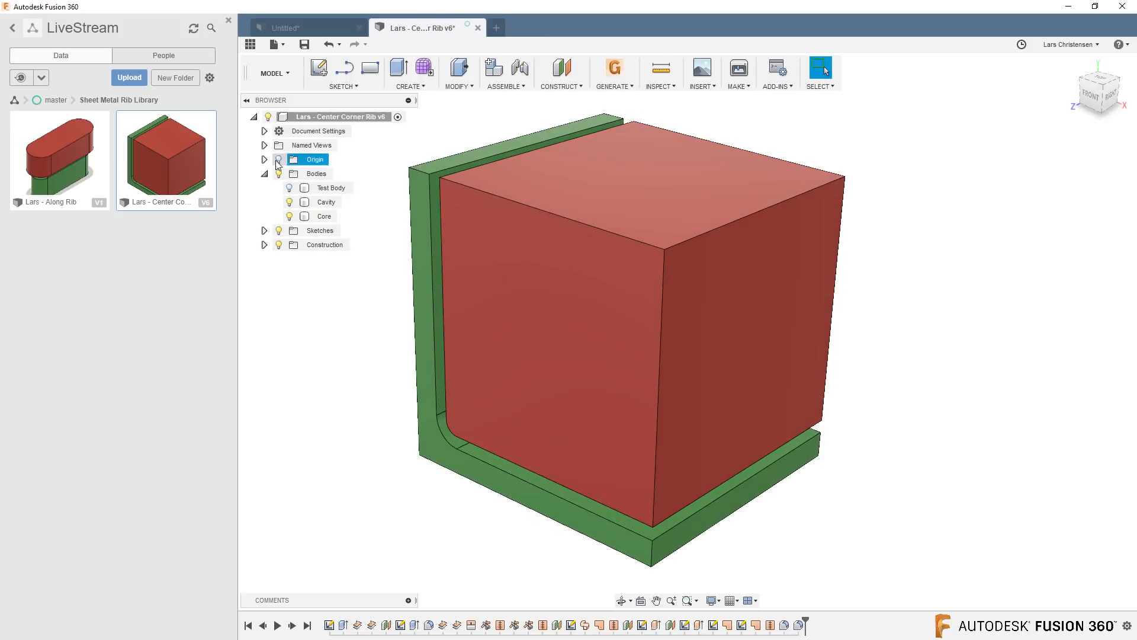
left_click(264, 173)
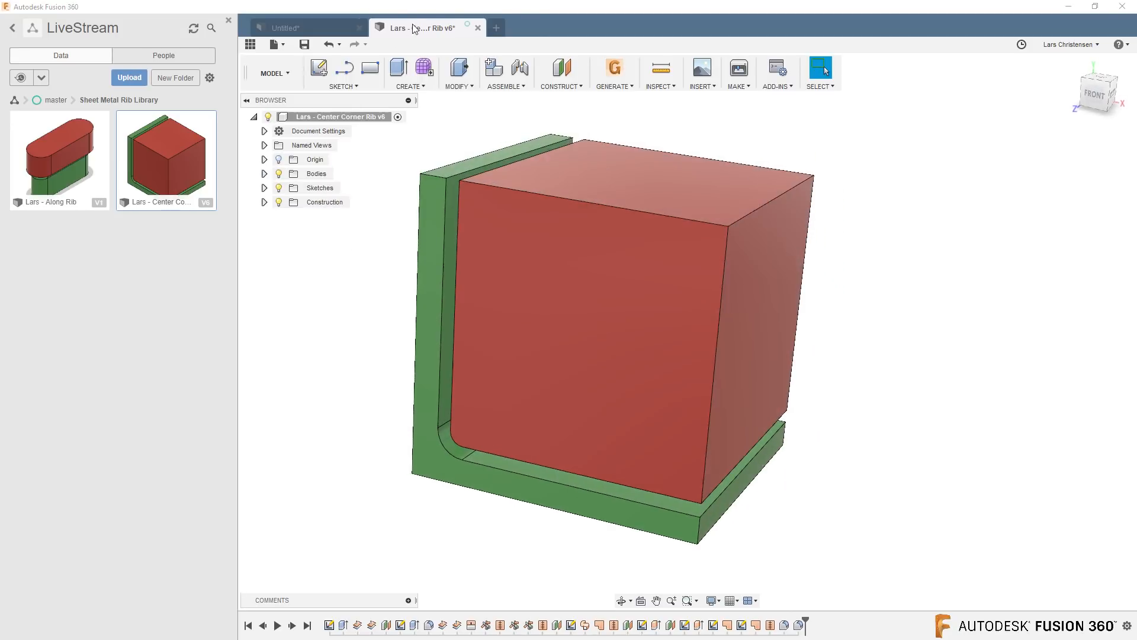
left_click(477, 28)
left_click(586, 379)
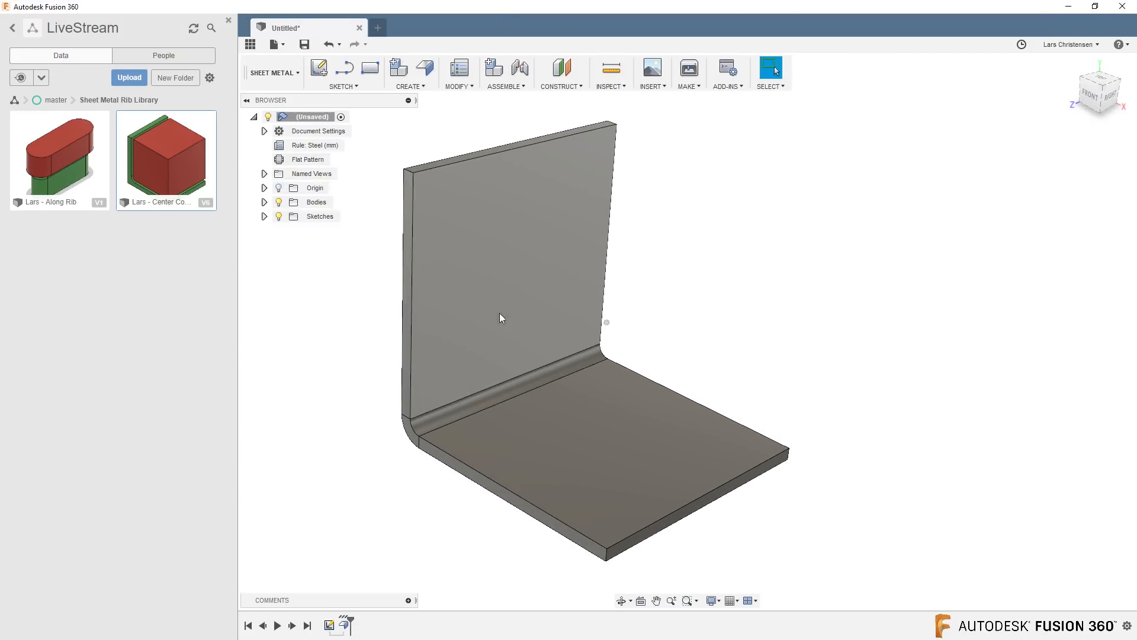
Step: Try to insert the Center Corner Rib from the library into the unsaved bracket design
right_click(170, 159)
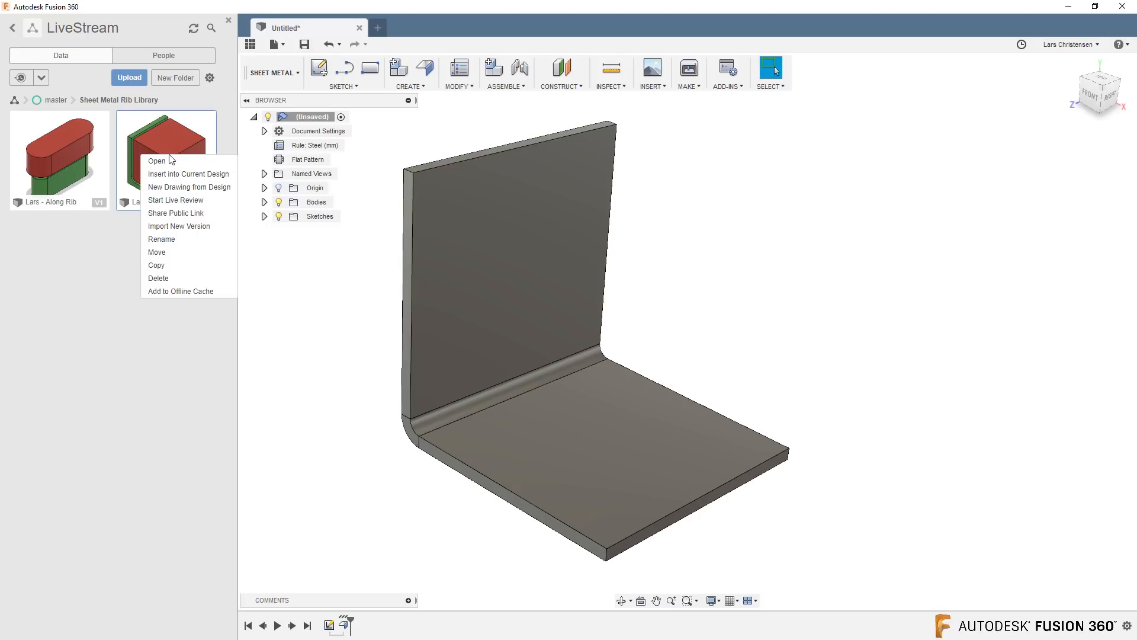
left_click(185, 174)
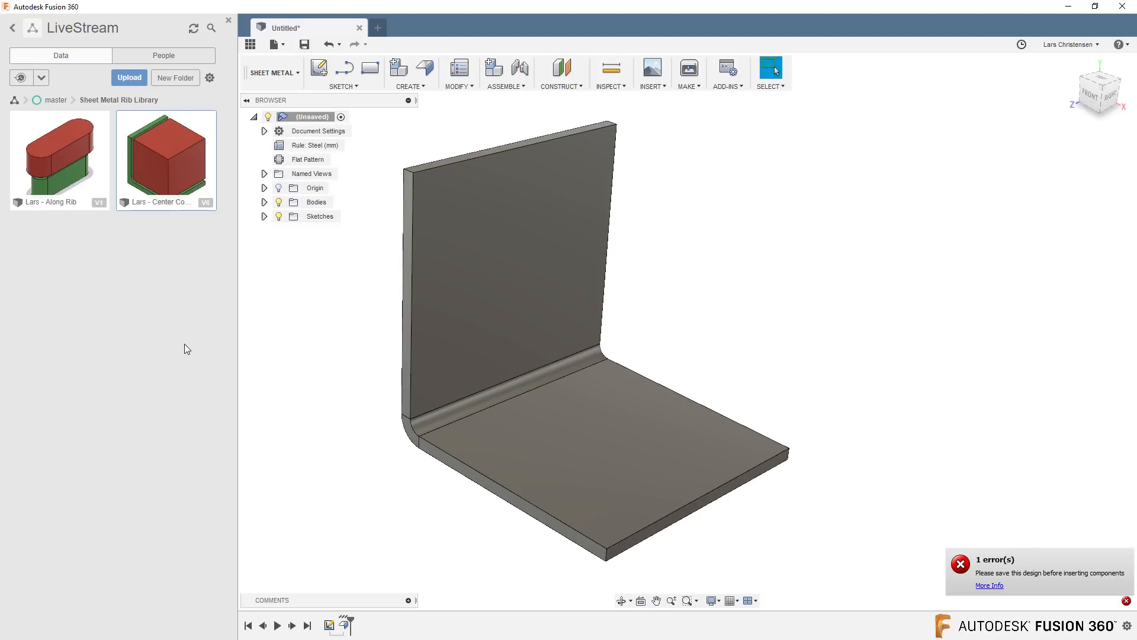
Step: Save the bracket design as Livestream Now in the Sheet Metal Rib Library folder
left_click(305, 45)
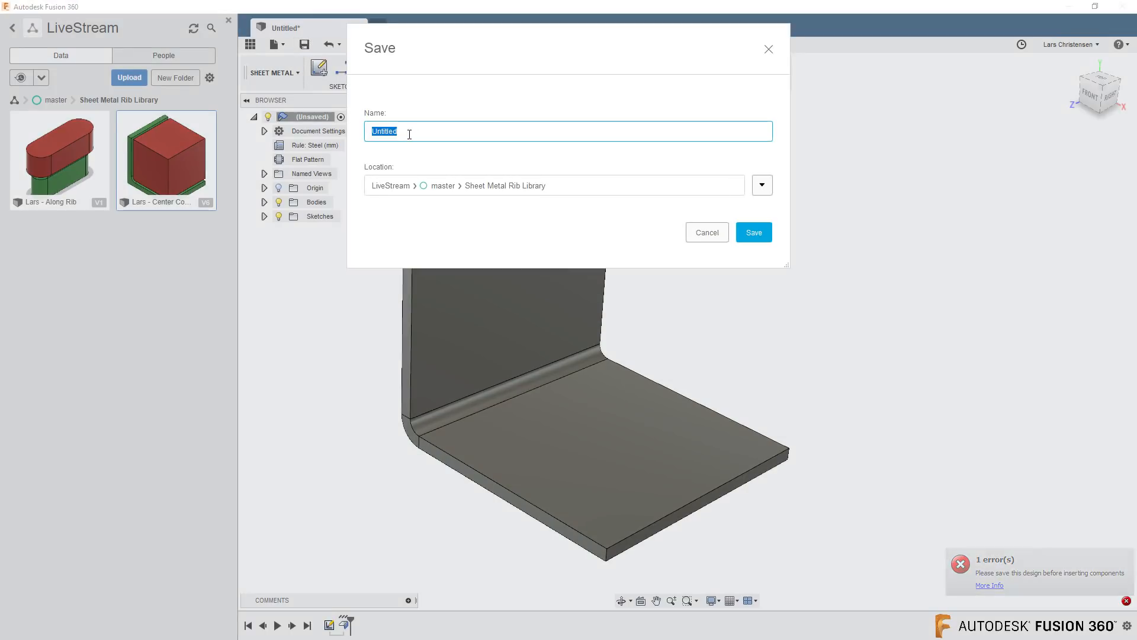
type("Livestream Now")
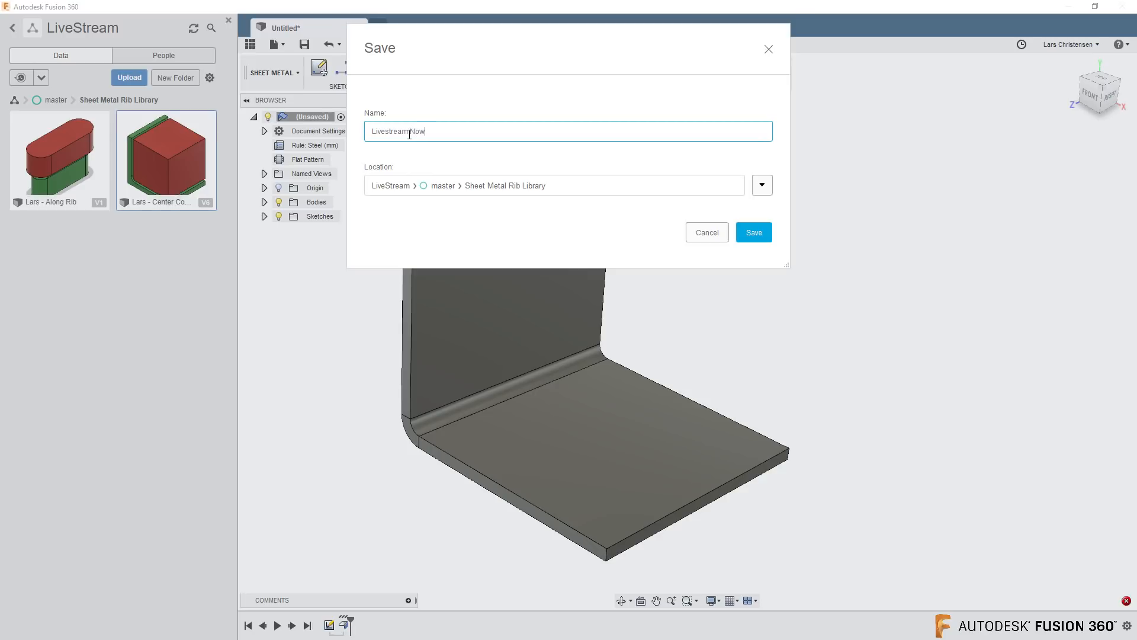
left_click(769, 232)
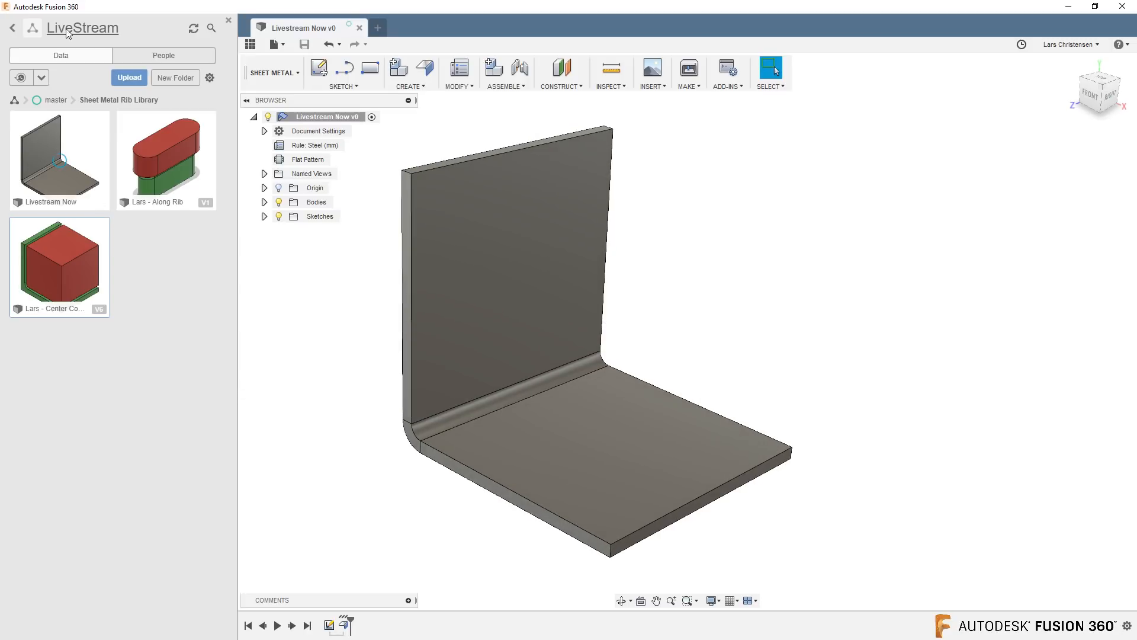
Step: Insert the Center Corner Rib from the library into the bracket design and move it 15 mm along X
right_click(54, 275)
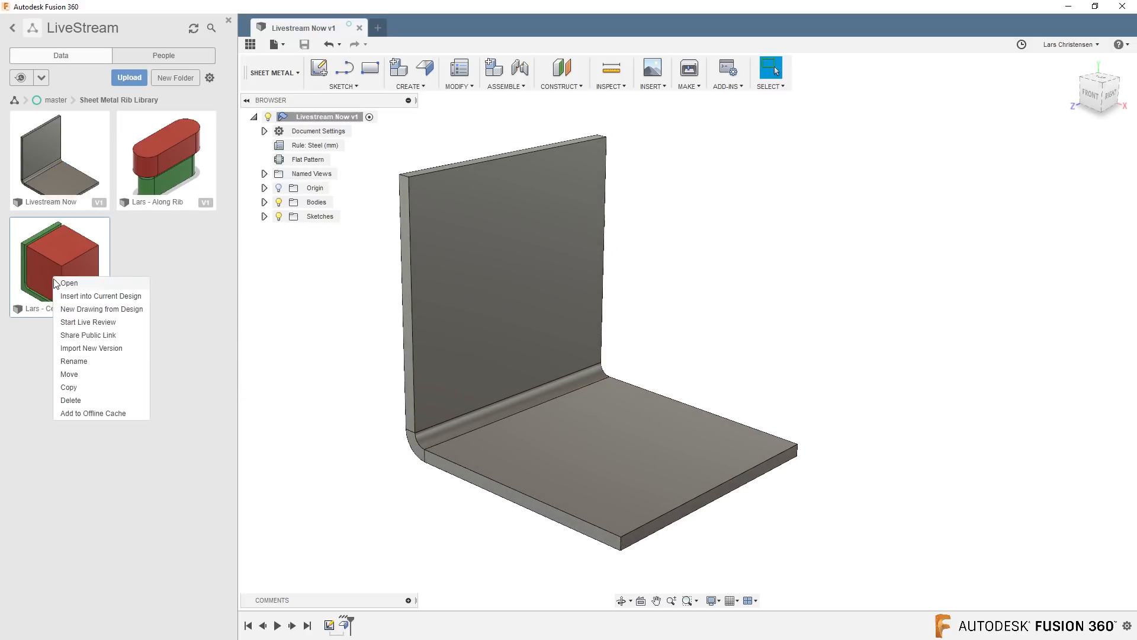
left_click(69, 294)
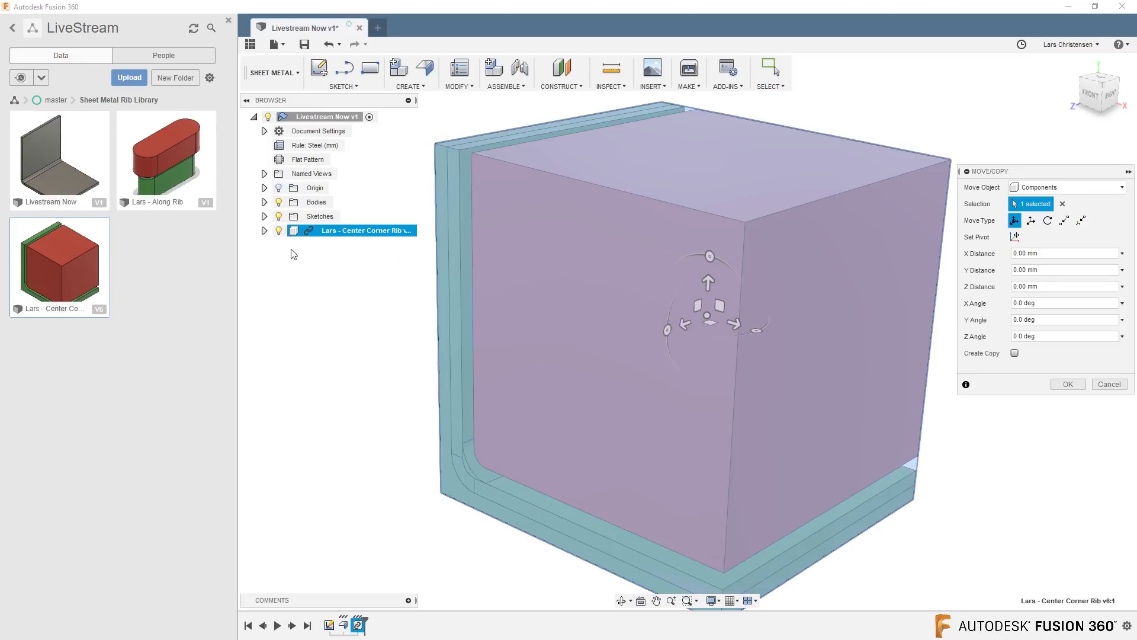
left_click(1093, 95)
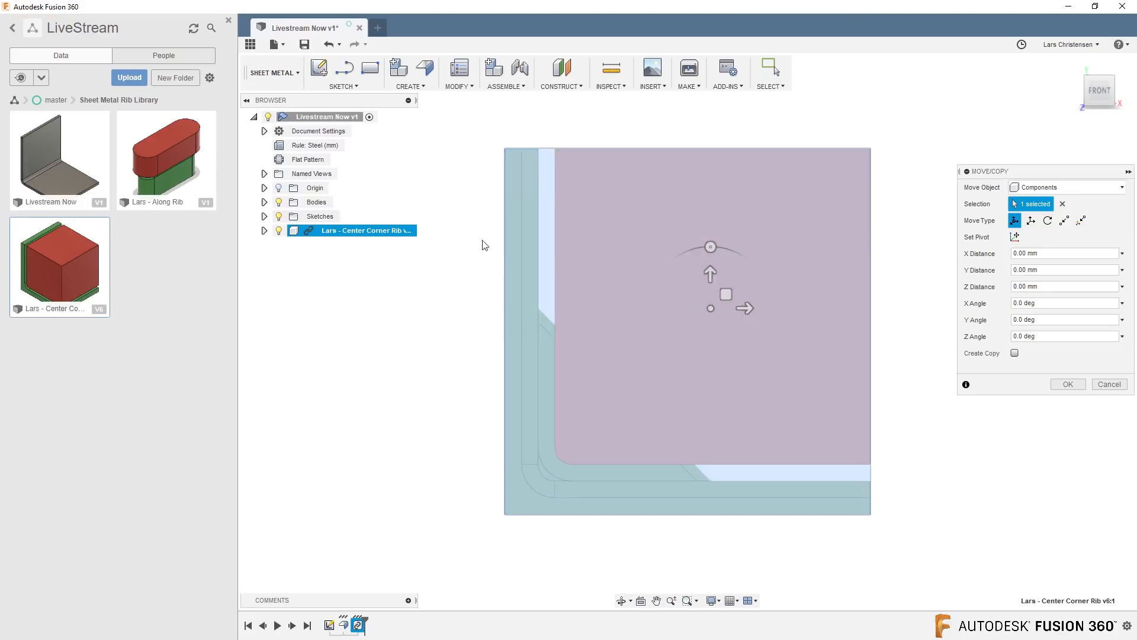
left_click_drag(748, 307, 772, 309)
left_click_drag(817, 341, 847, 363)
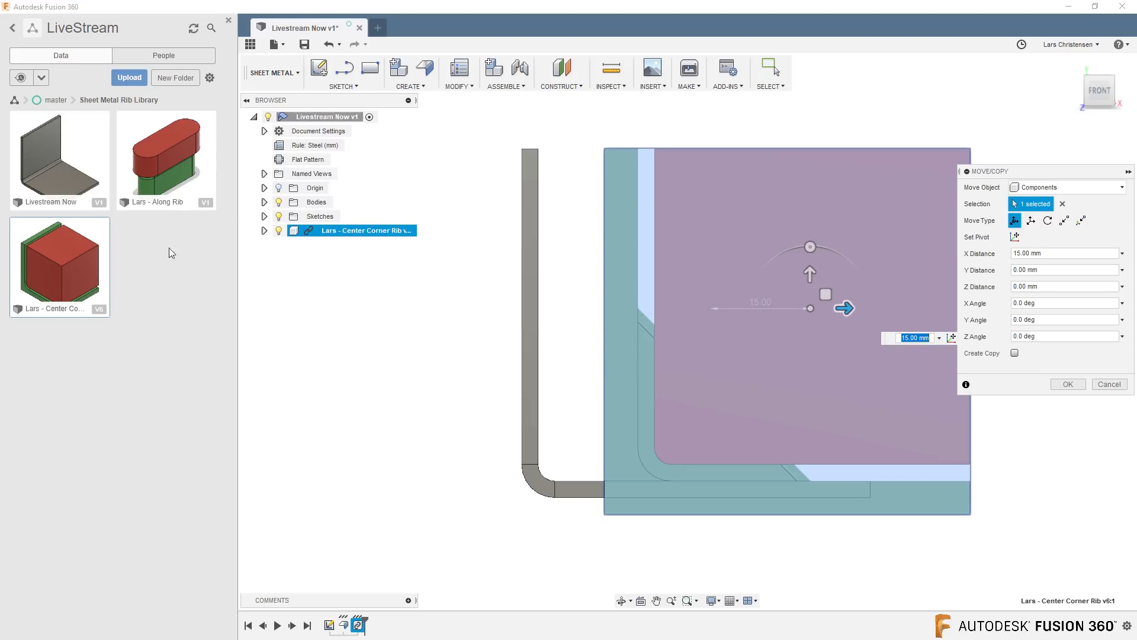
Step: Move the rib component point to point, from the Core's upper inner corner to the top inside corner of the bracket's vertical flange
scroll(712, 120, "up", 2)
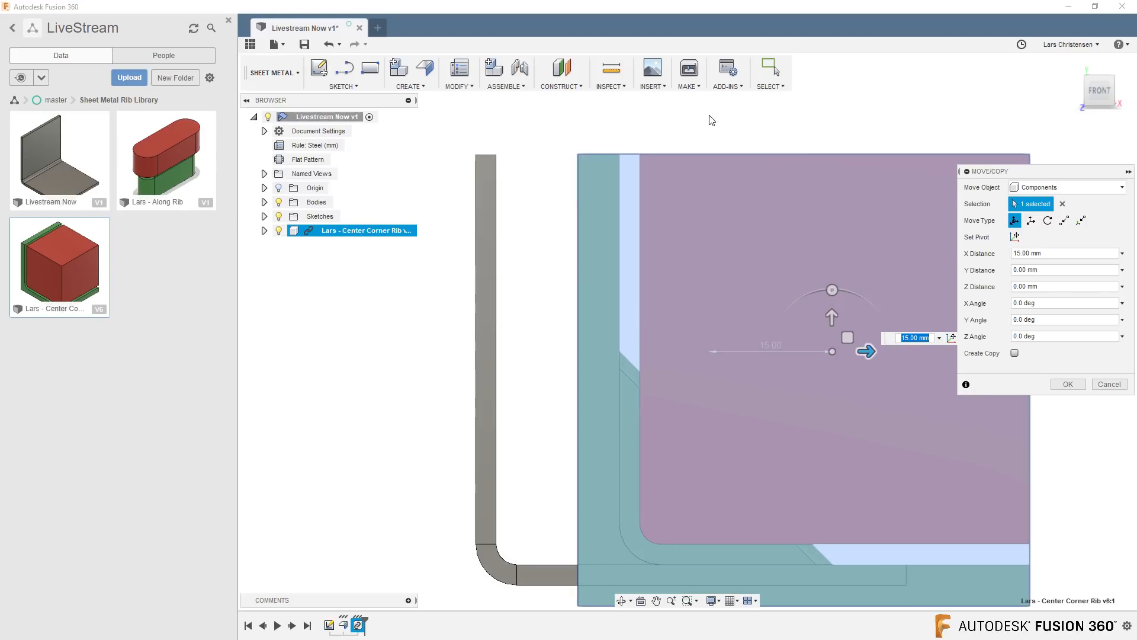
left_click(1065, 221)
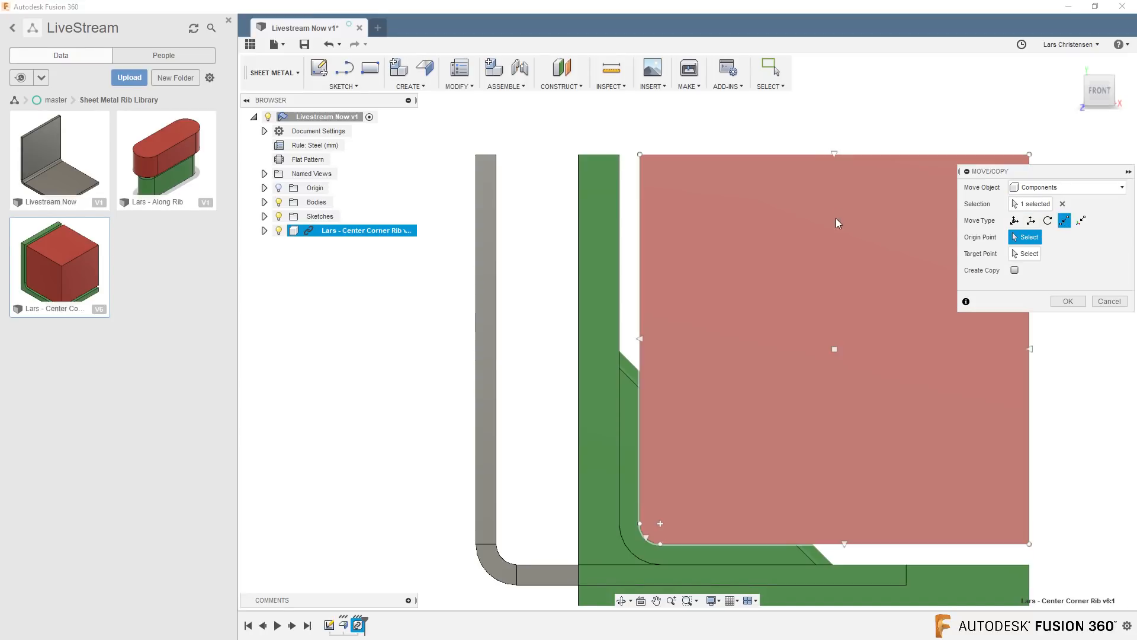
scroll(518, 194, "down", 1)
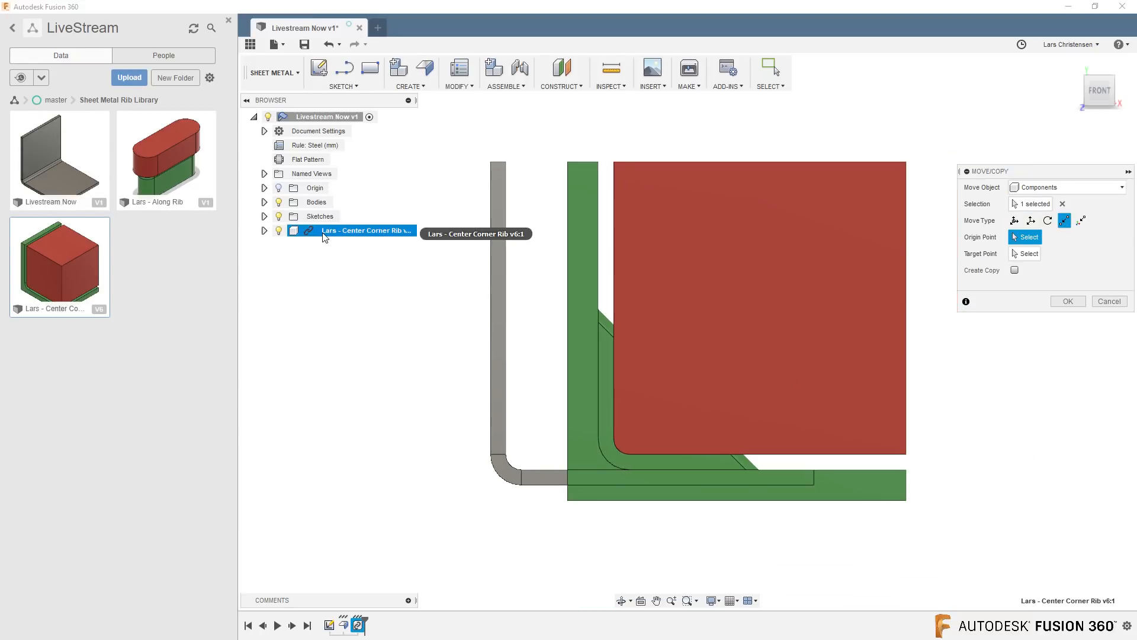
left_click(1033, 204)
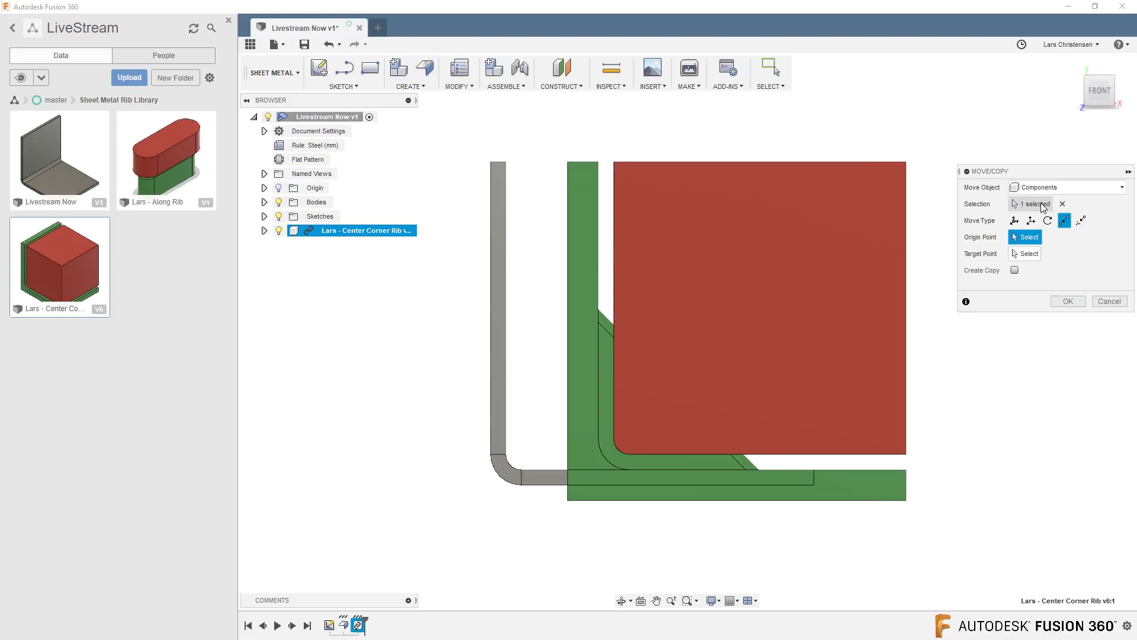
left_click(679, 247)
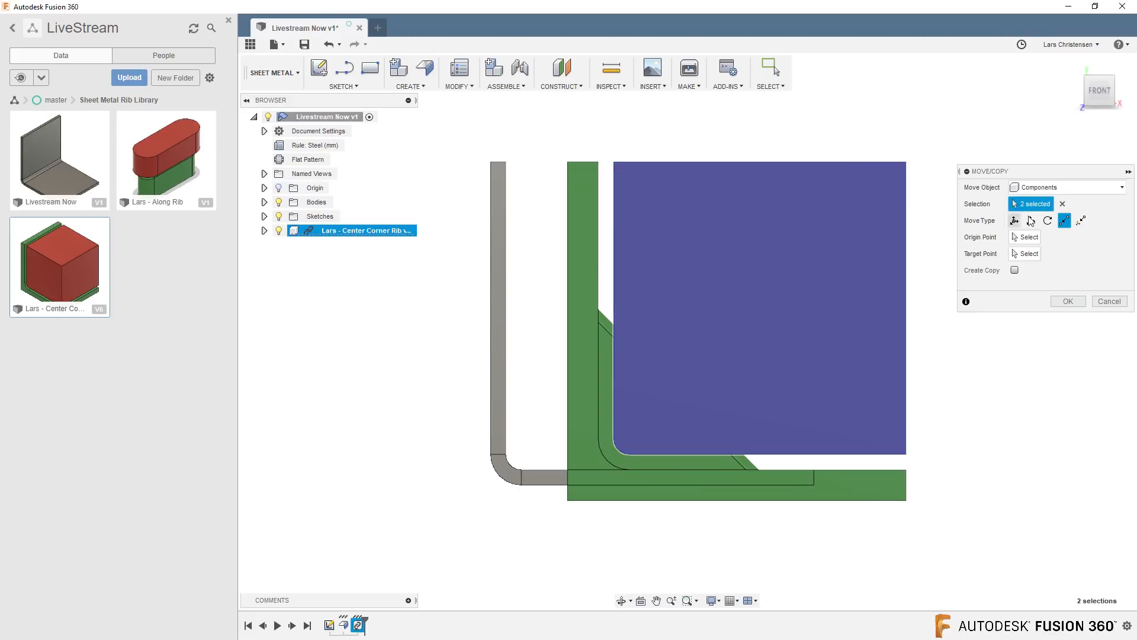
left_click(1062, 204)
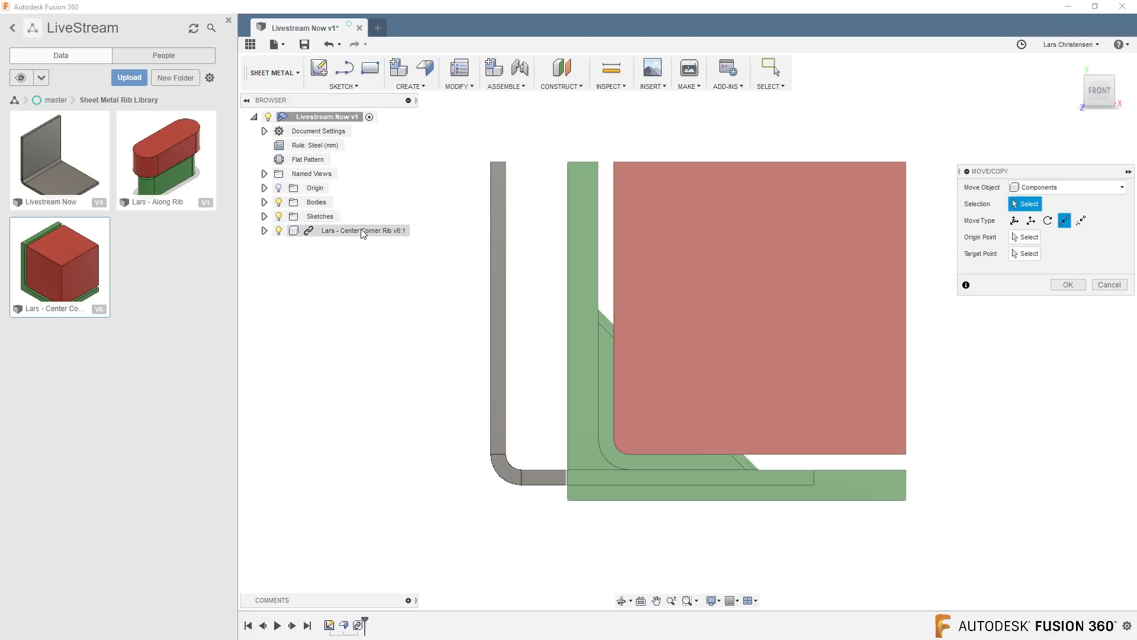
left_click(362, 231)
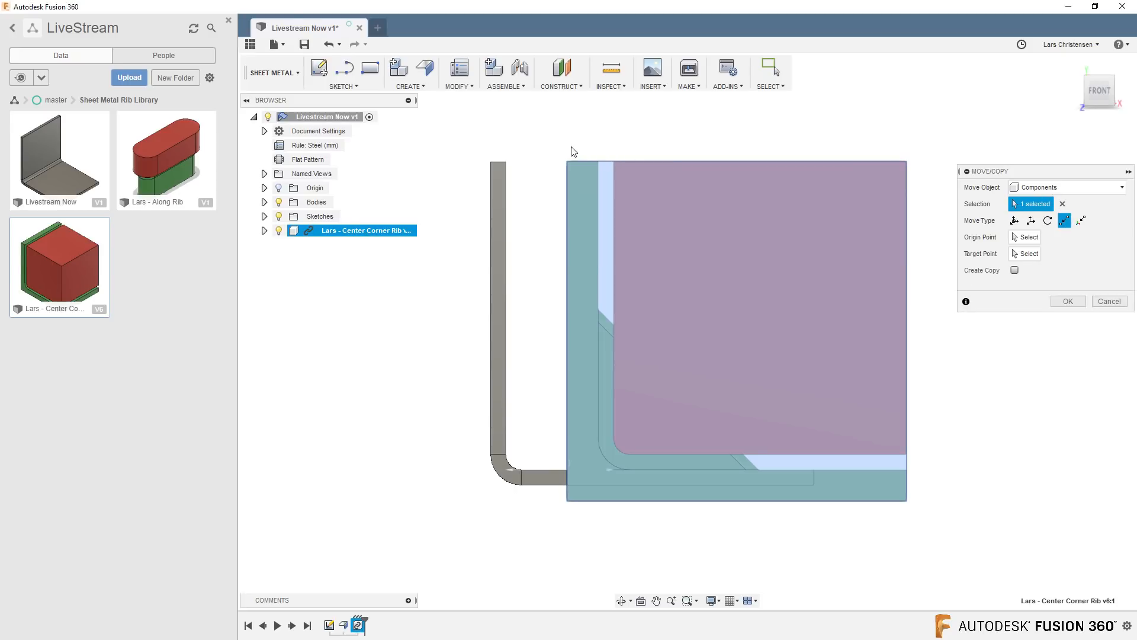
left_click(1025, 237)
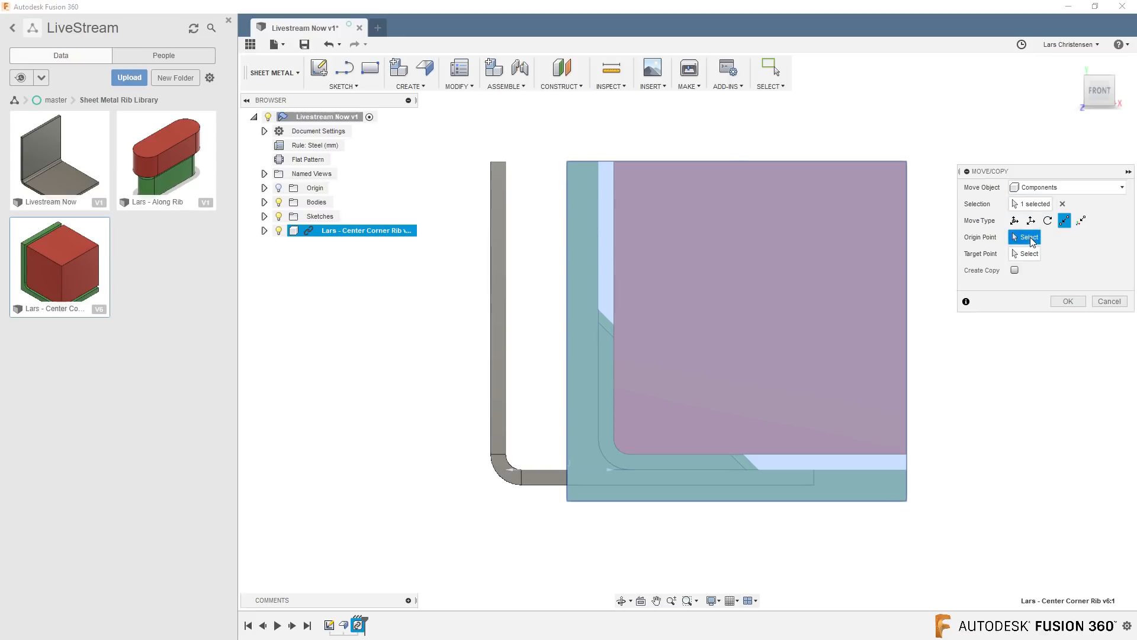
left_click(614, 161)
left_click(505, 161)
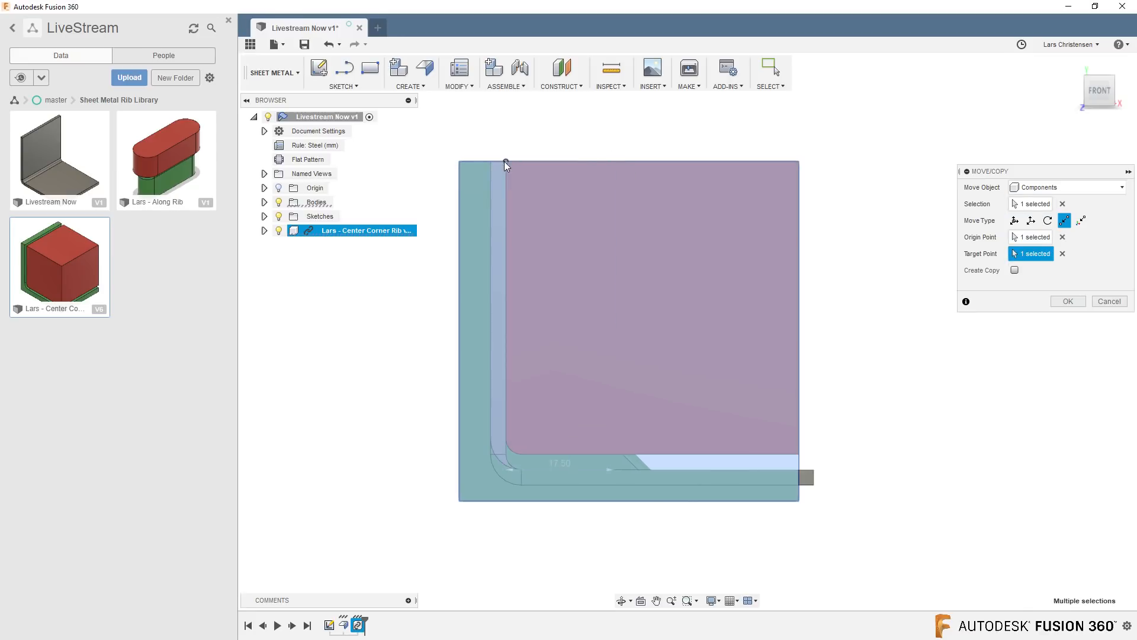
left_click(1066, 301)
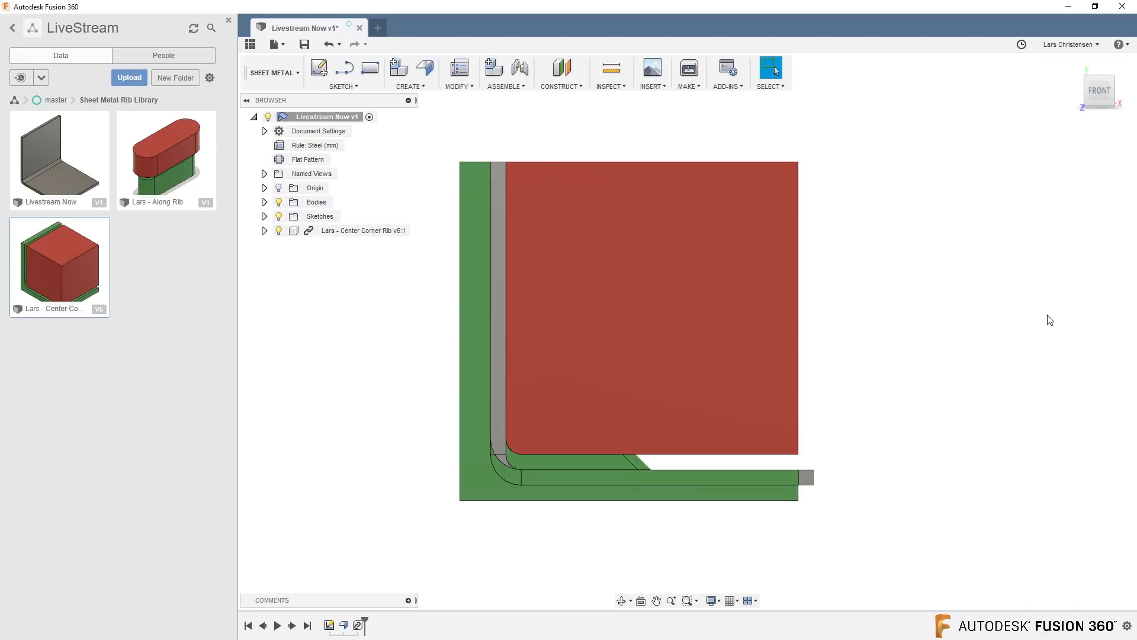
Step: Move the rib component point to point from the Core's lower outer corner down onto the inside face of the bracket's horizontal flange
right_click(841, 257)
left_click(821, 270)
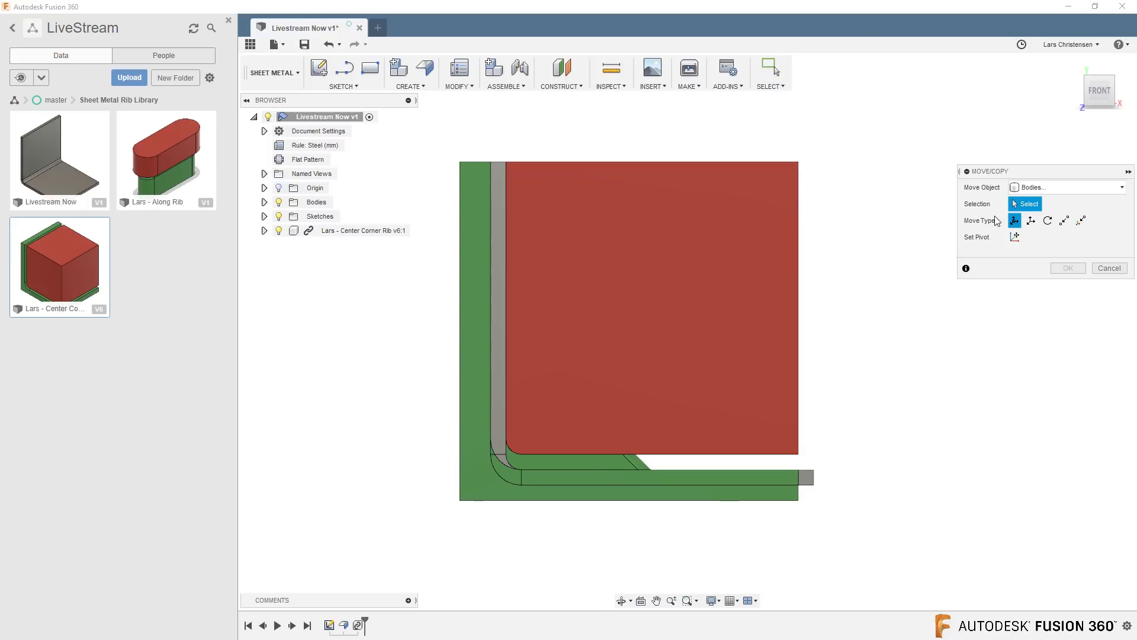
left_click(1060, 187)
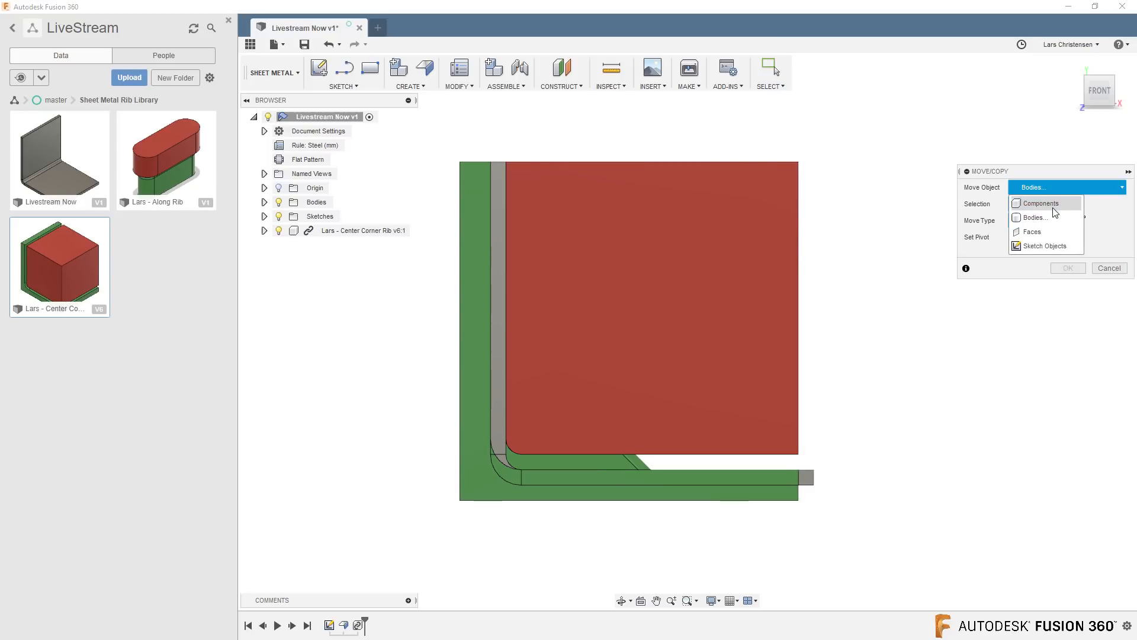
left_click(1055, 209)
left_click(744, 209)
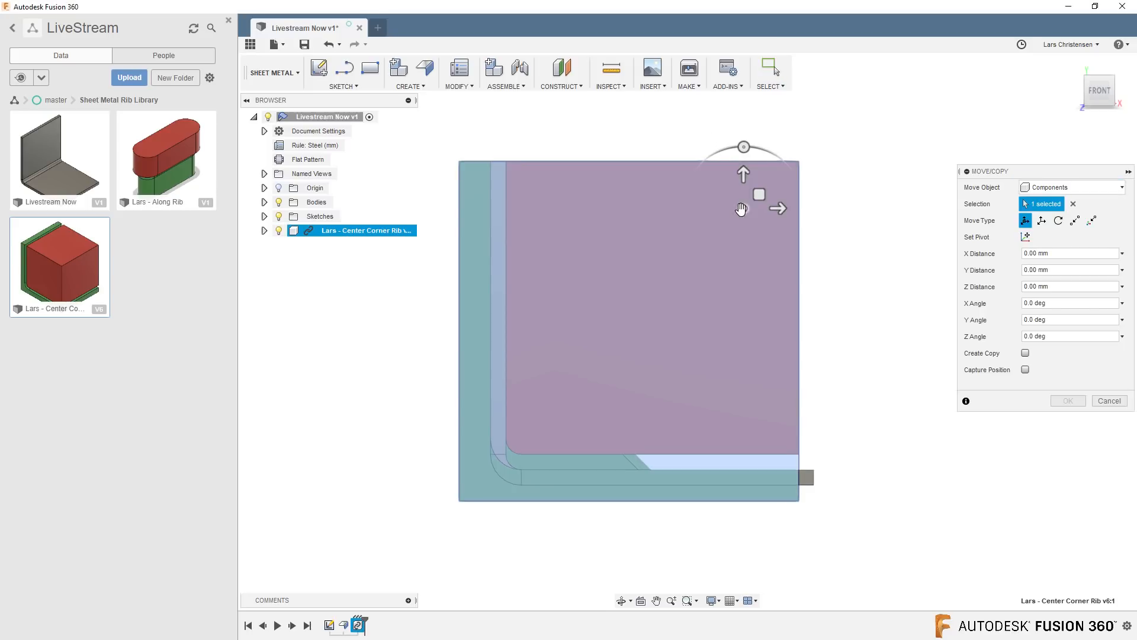
left_click(1075, 221)
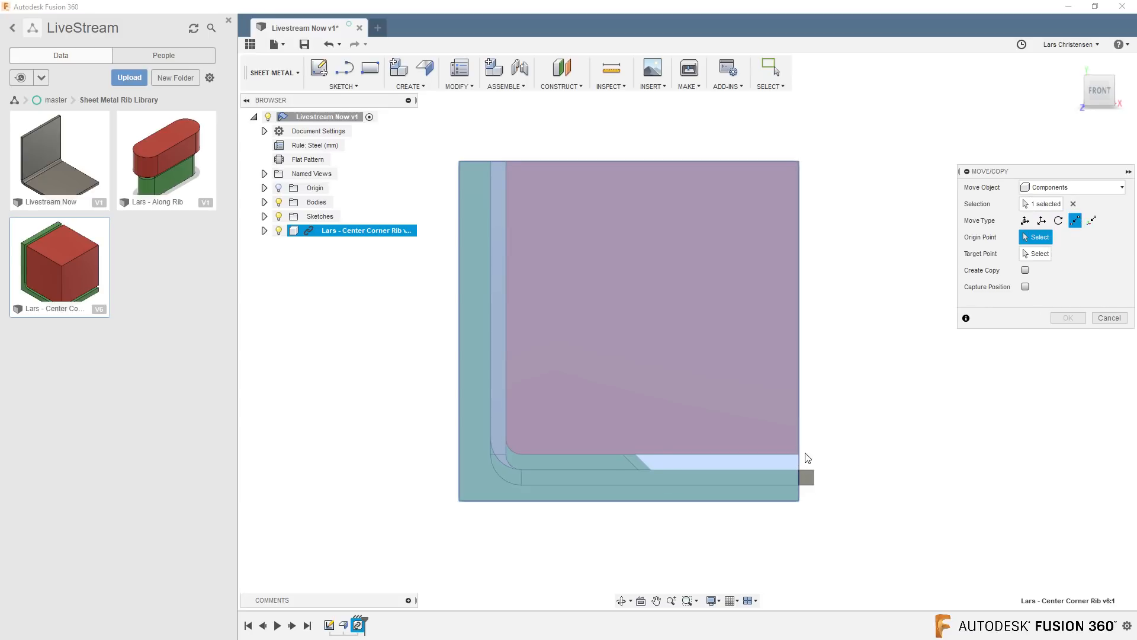
left_click(799, 455)
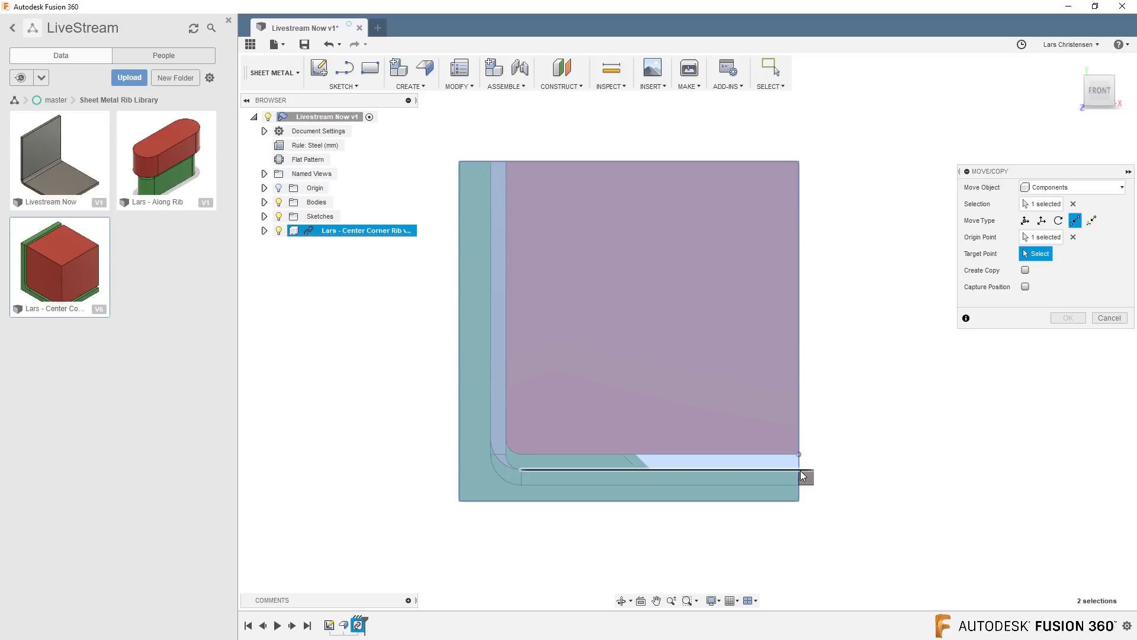
left_click(802, 476)
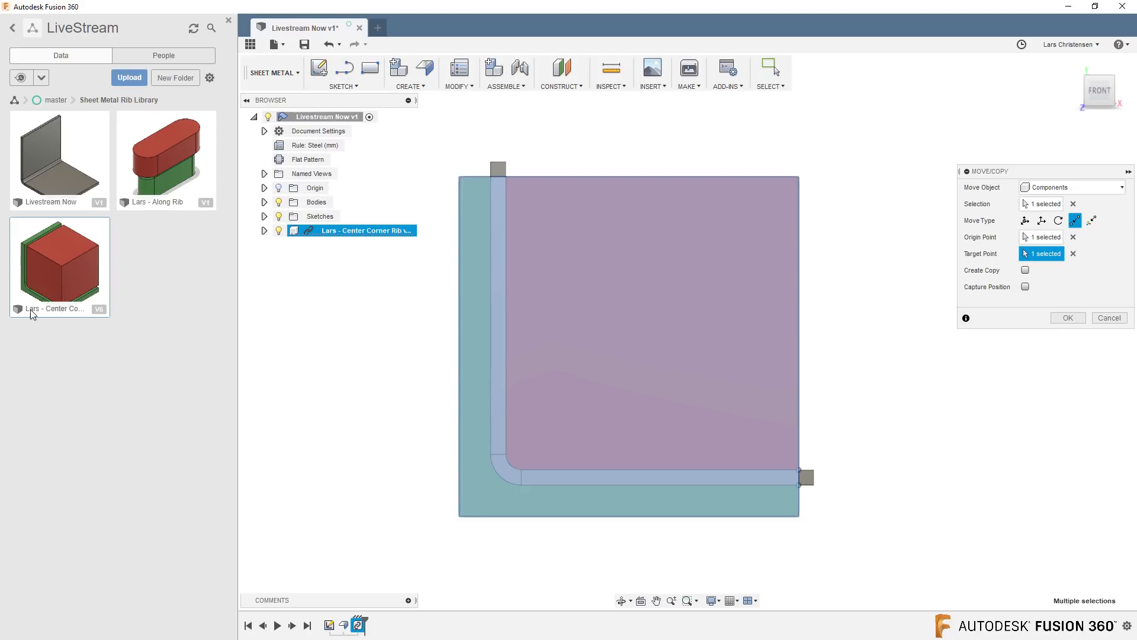
left_click(1068, 318)
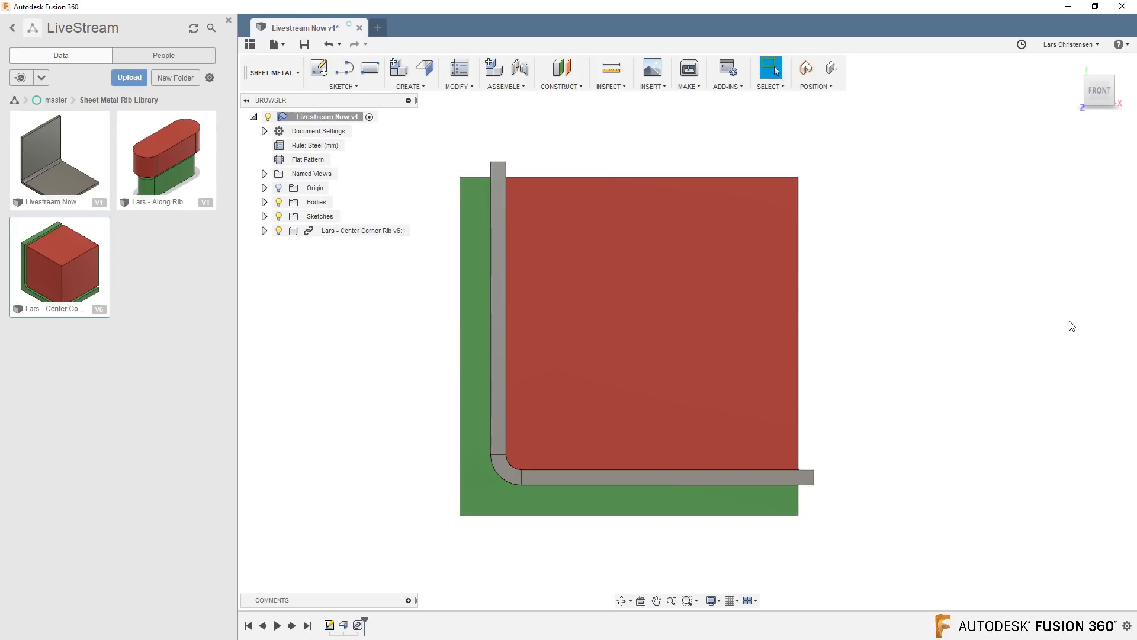
Step: Capture the new position of the Center Corner Rib component around the bracket
middle_click_drag(877, 390, 909, 371, "shift")
middle_click_drag(369, 369, 353, 398, "shift")
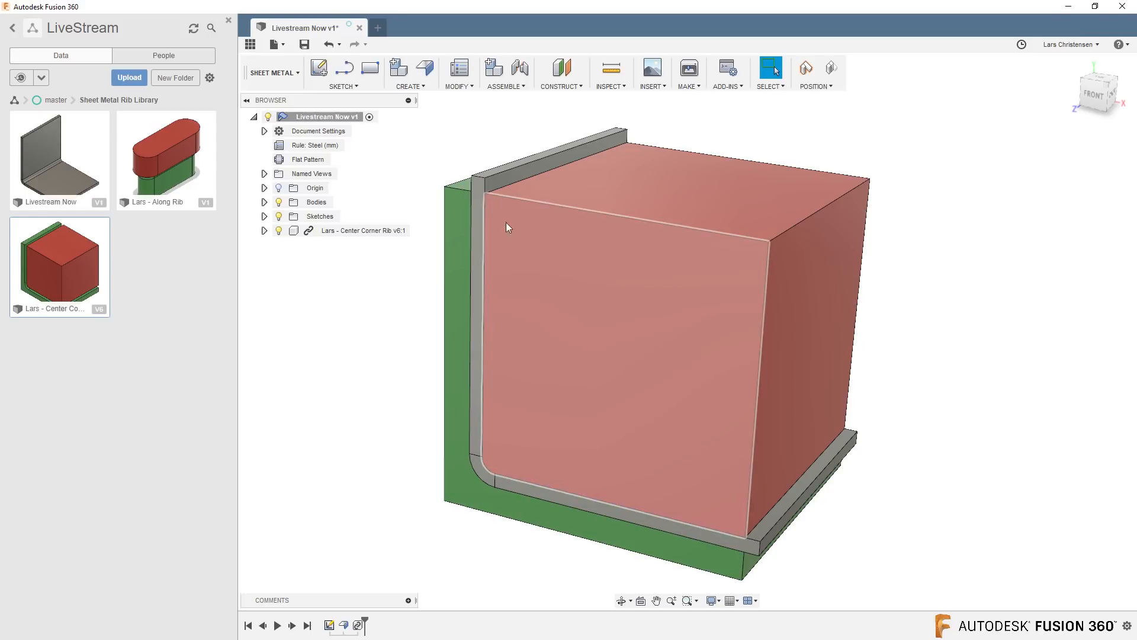
left_click(808, 69)
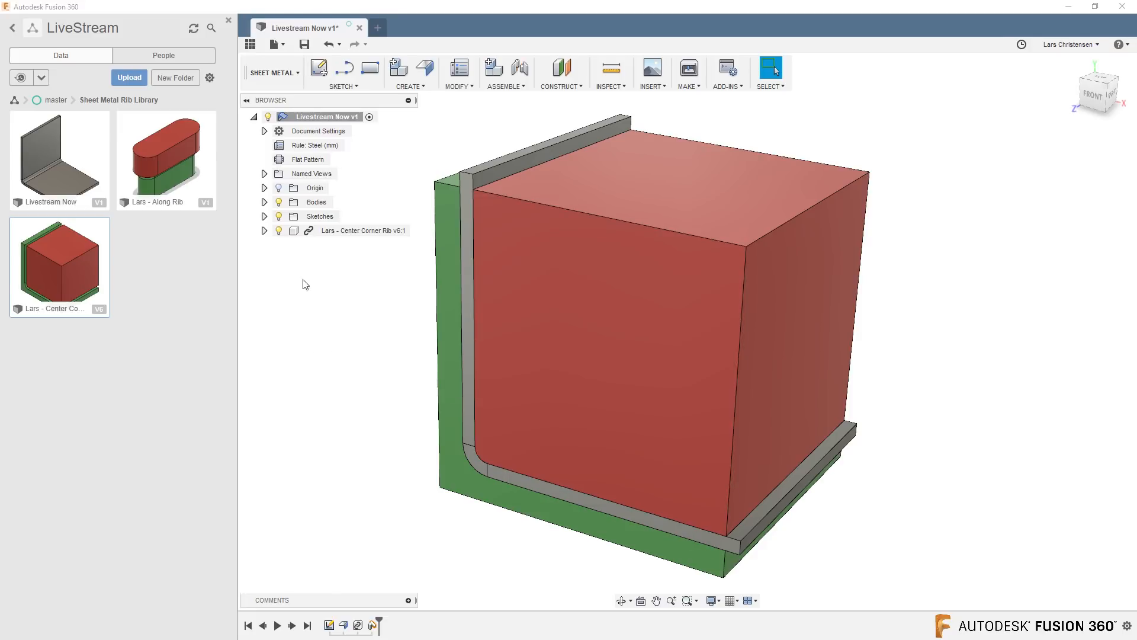
Step: Hide and reshow the Center Corner Rib component to check the bracket, and break the component's link to the library design
left_click(278, 230)
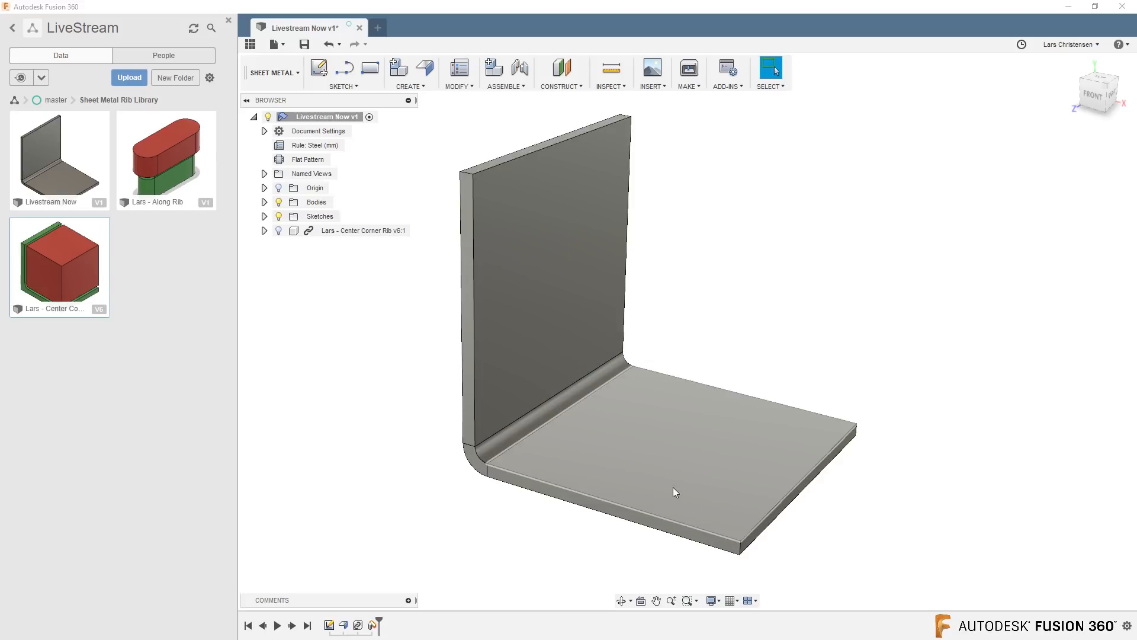
left_click(278, 230)
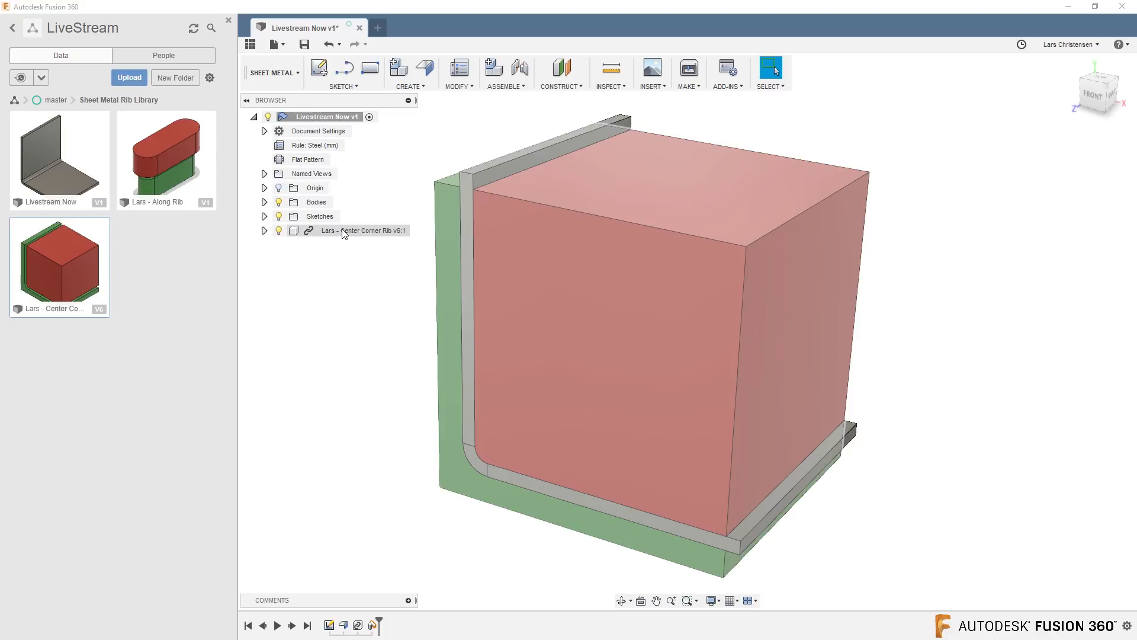
right_click(338, 232)
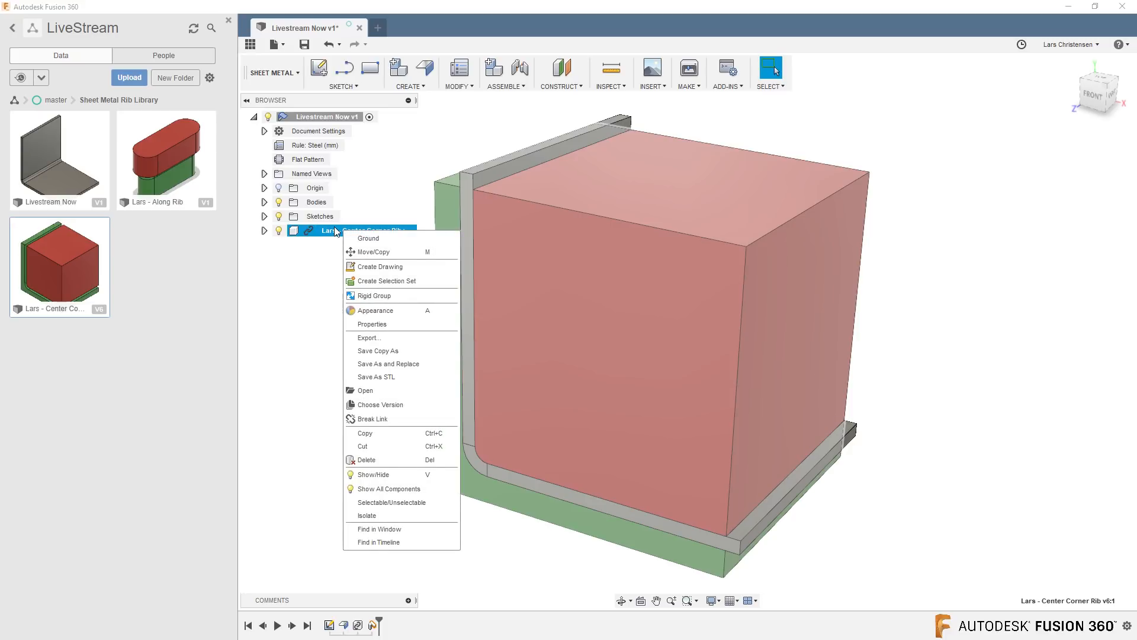
left_click(378, 419)
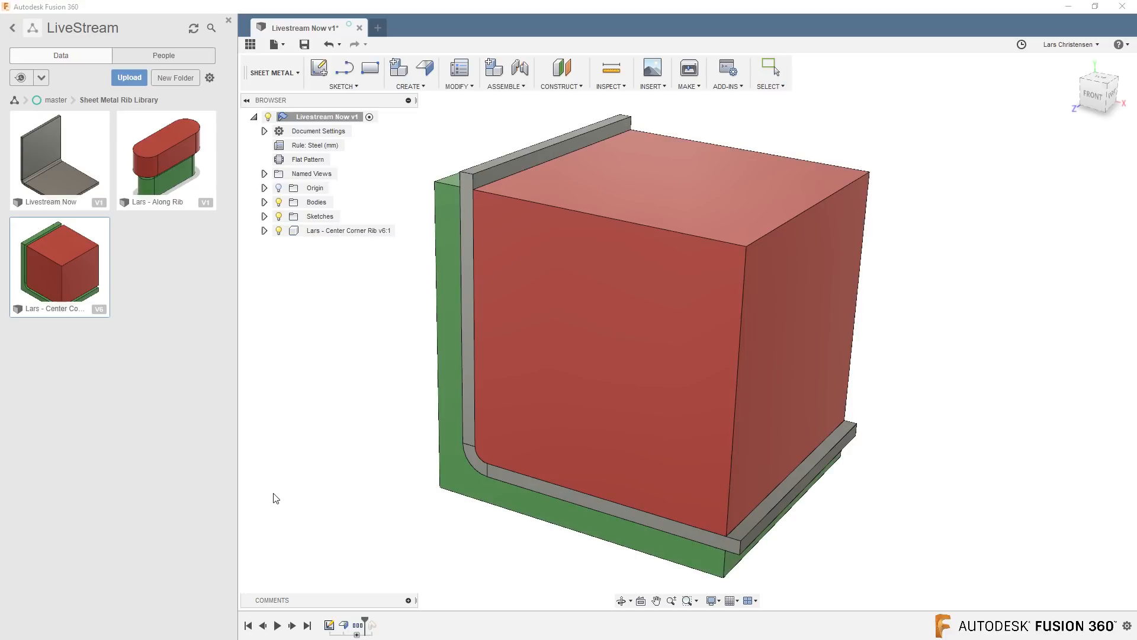
Step: Copy the Cavity and Core bodies from the Center Corner Rib component into the top-level Bodies folder, keeping their position
left_click(265, 230)
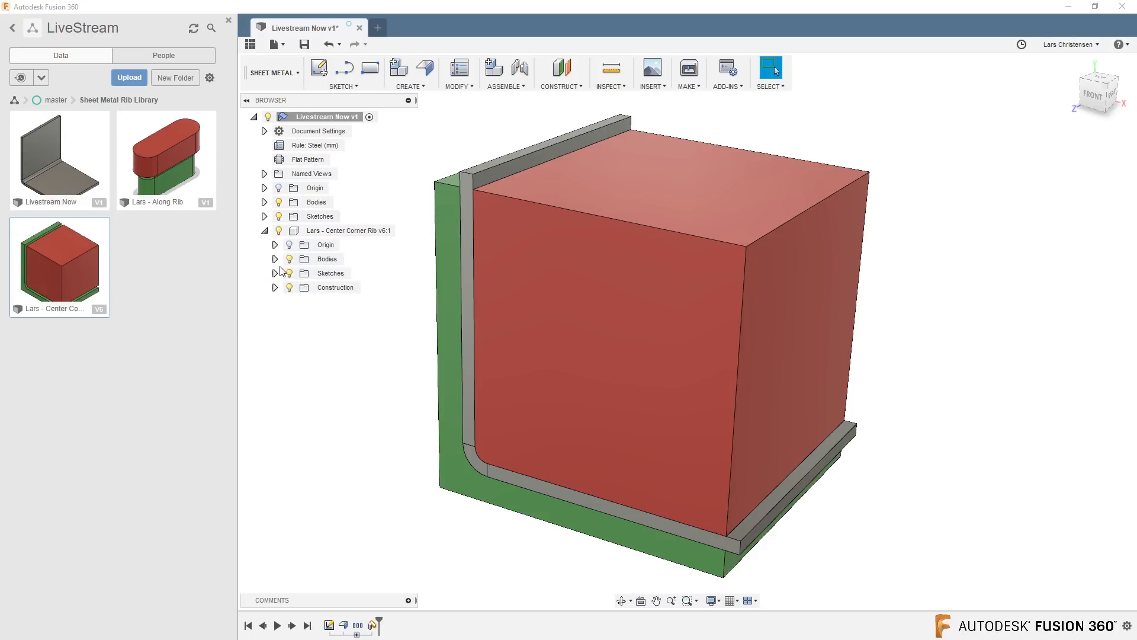
left_click(275, 259)
left_click(336, 288)
left_click(334, 300, "ctrl")
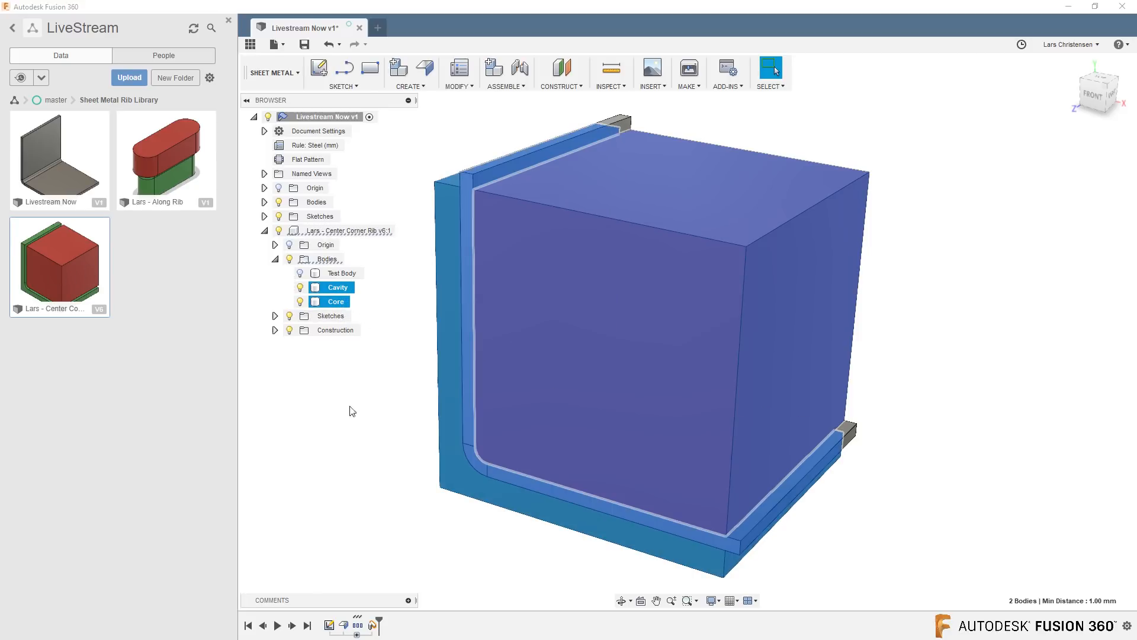
left_click(315, 203)
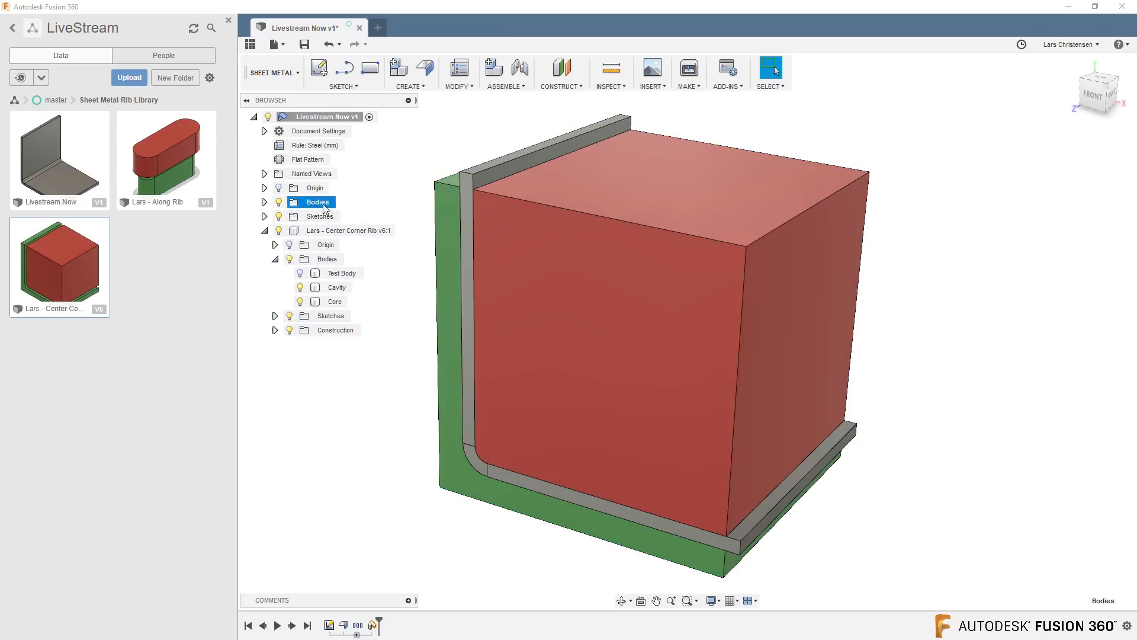
left_click(265, 202)
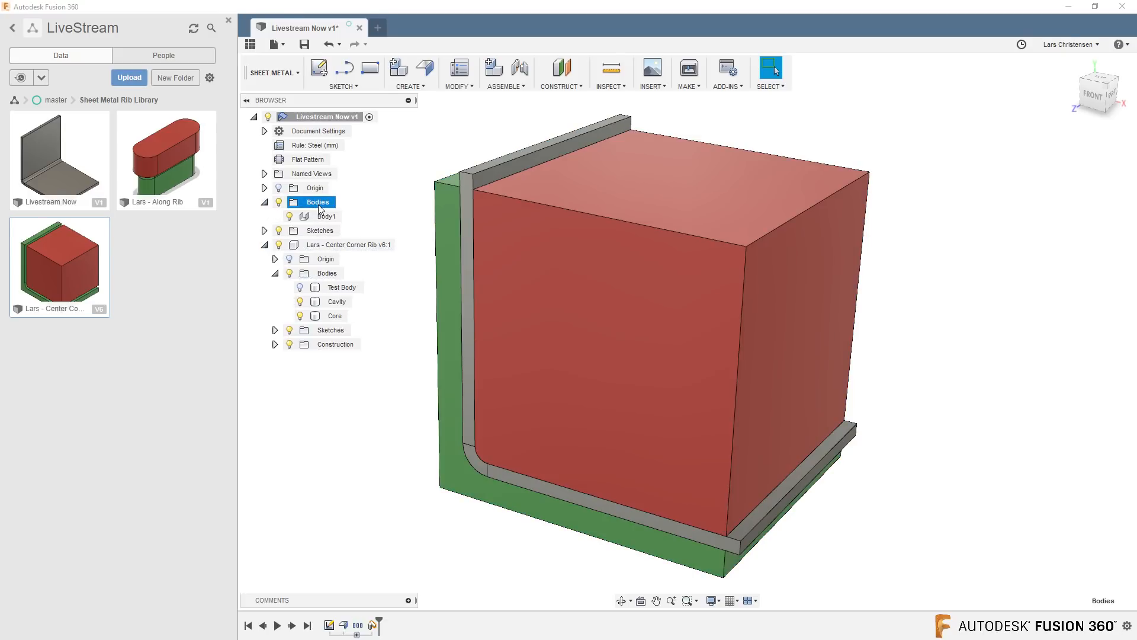
key("ctrl+v")
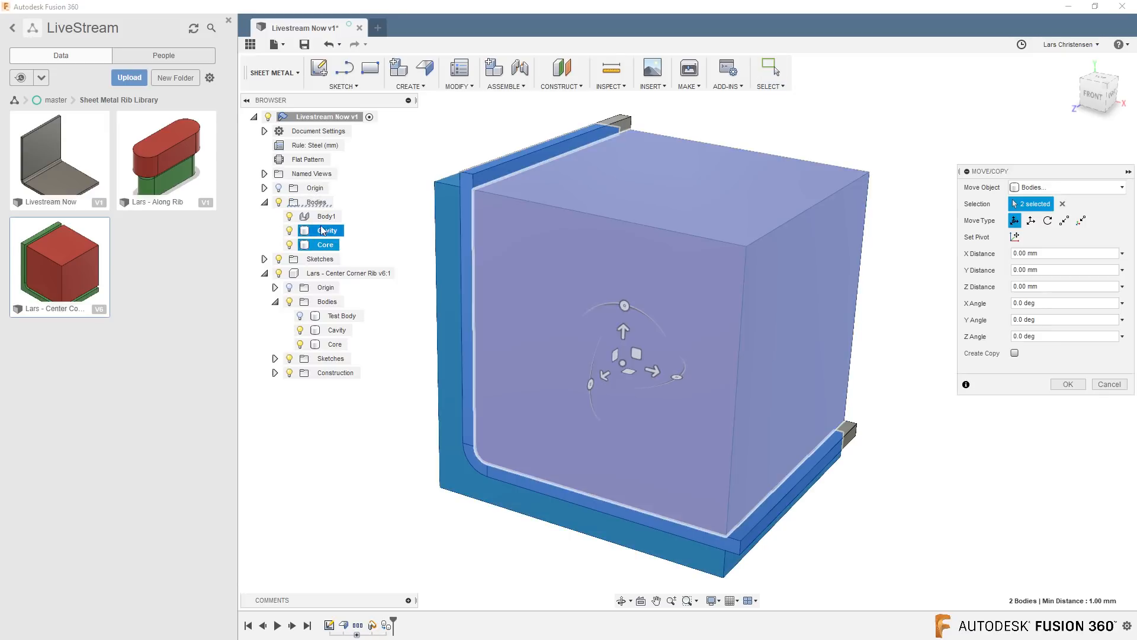
left_click(1068, 384)
left_click(517, 538)
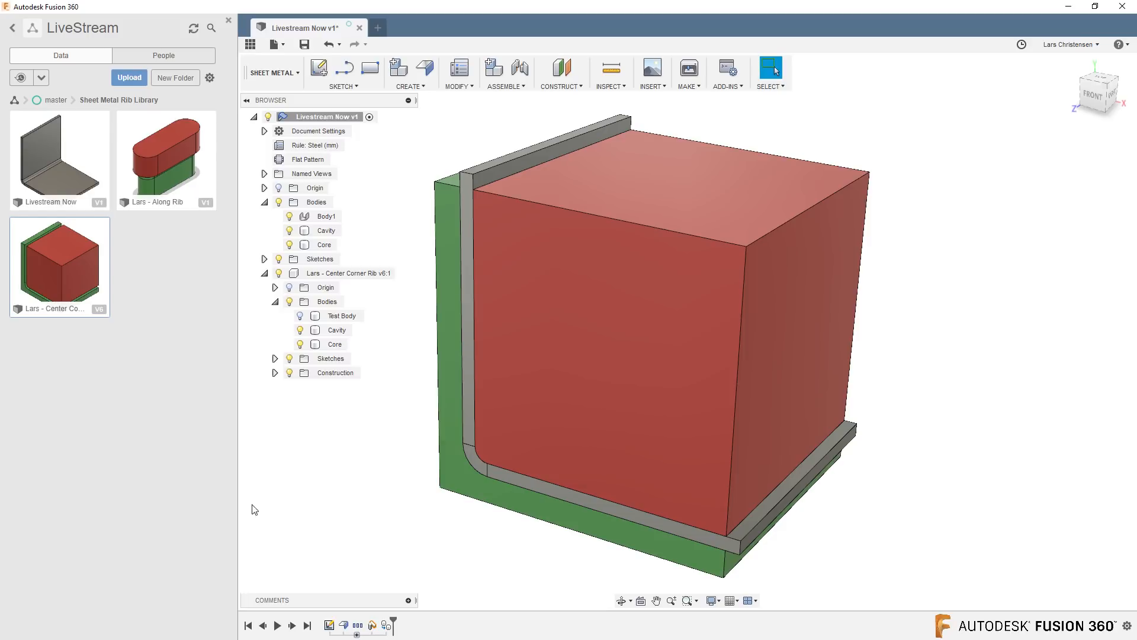
Step: Remove the Center Corner Rib component from the design, leaving only the copied bodies with the bracket
left_click(264, 273)
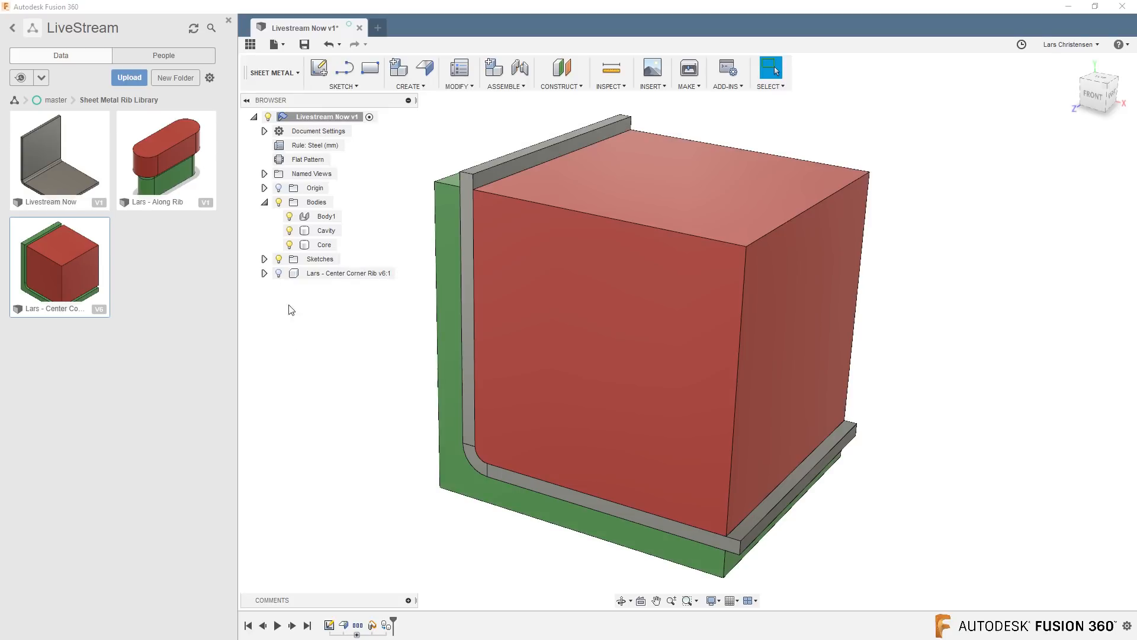
right_click(351, 274)
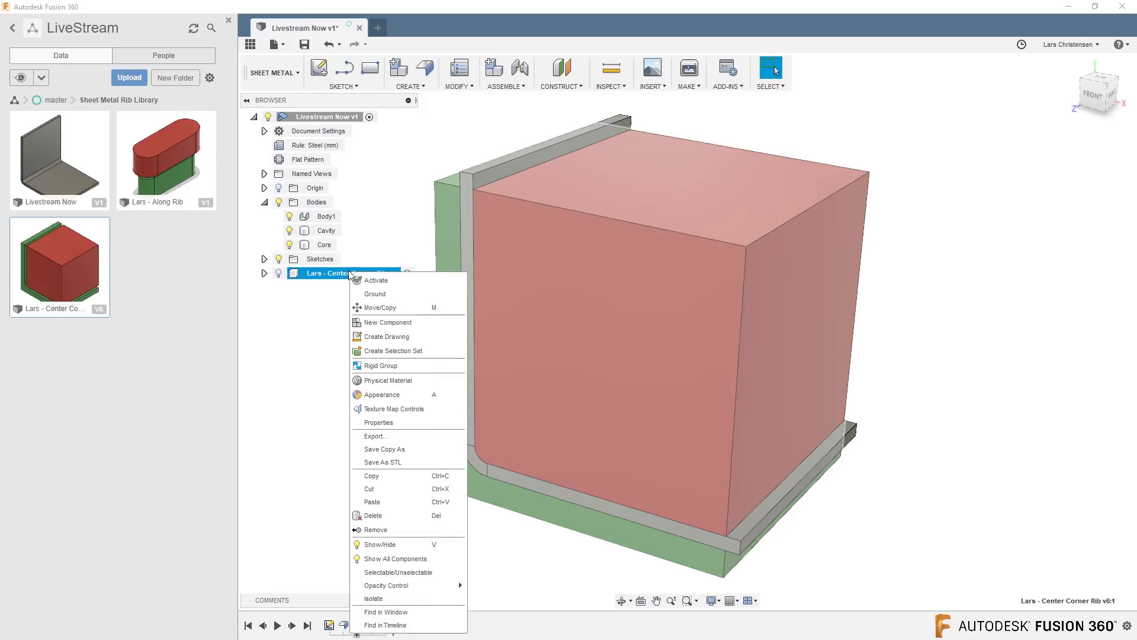
left_click(367, 529)
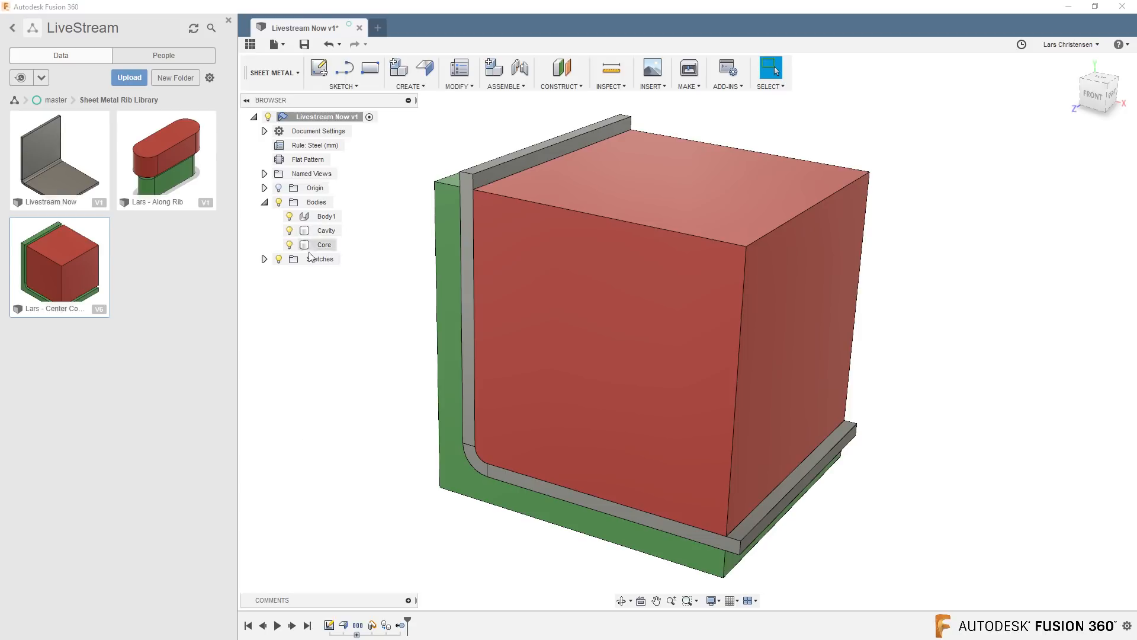
Step: Hide and reshow the copied Cavity and Core bodies individually to examine how each one fits the bracket
left_click(289, 230)
left_click(289, 245)
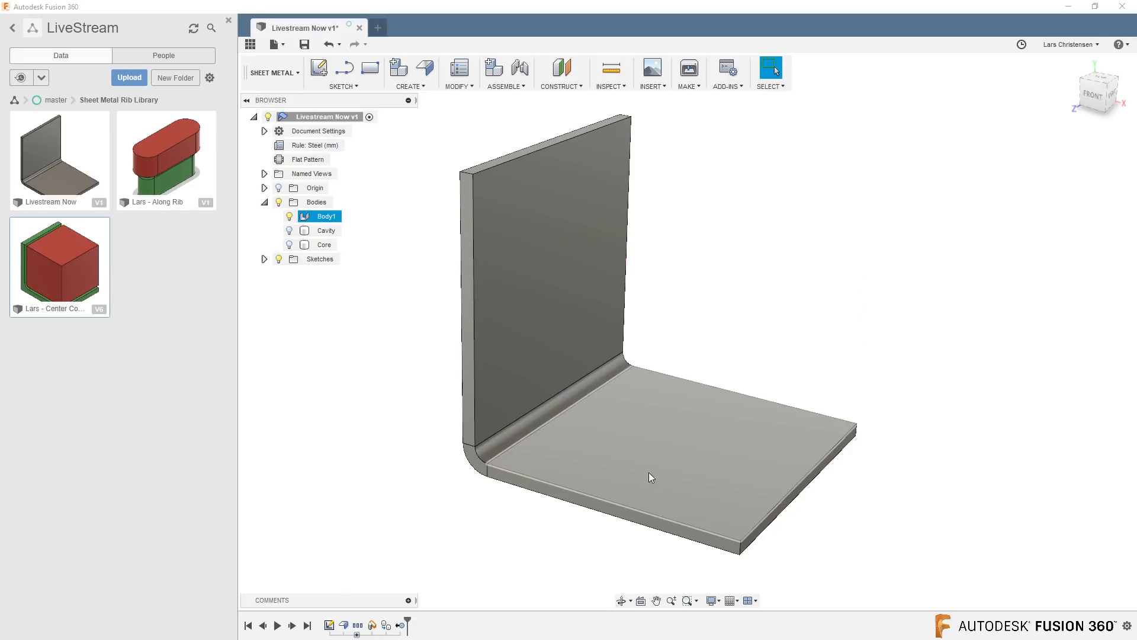
left_click(289, 230)
left_click(289, 245)
left_click(289, 231)
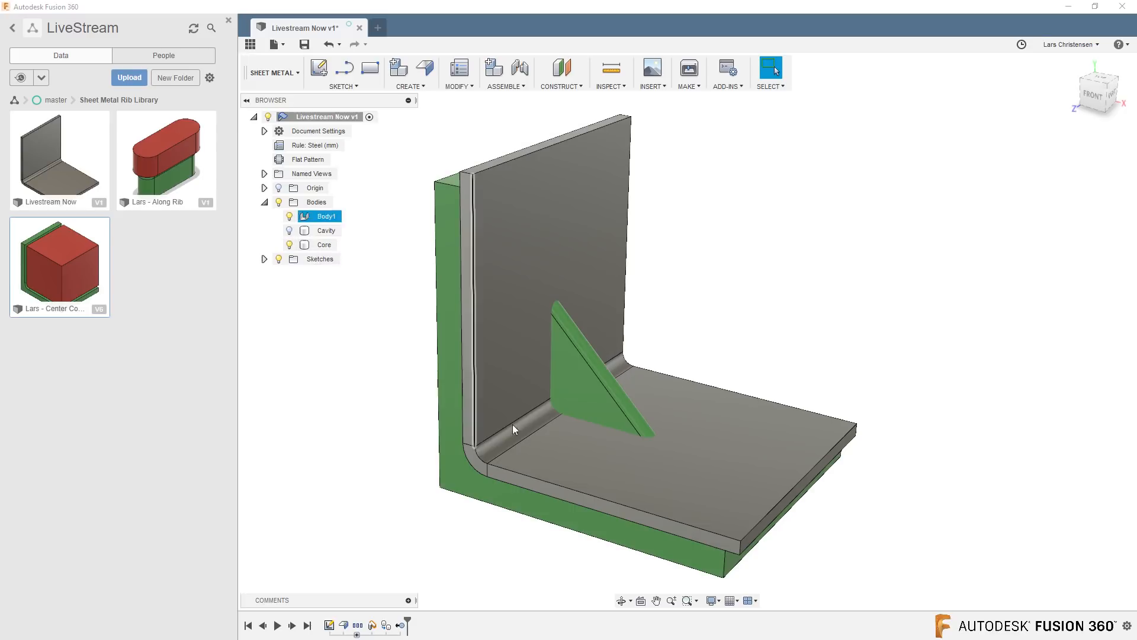
left_click(515, 254)
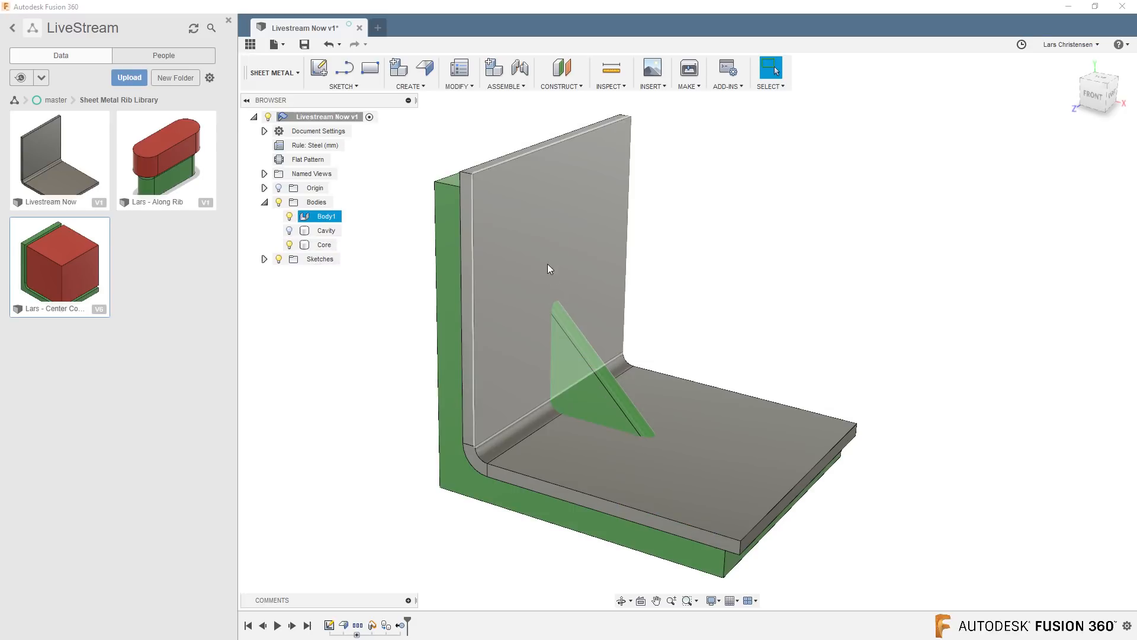
left_click(289, 230)
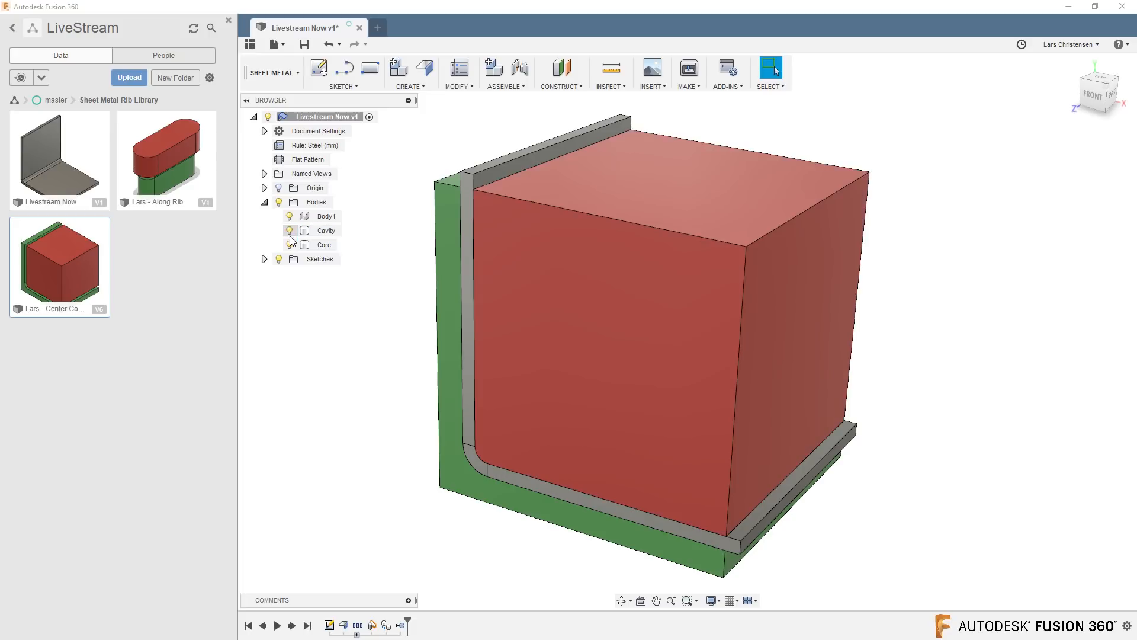
left_click(289, 245)
left_click(489, 429)
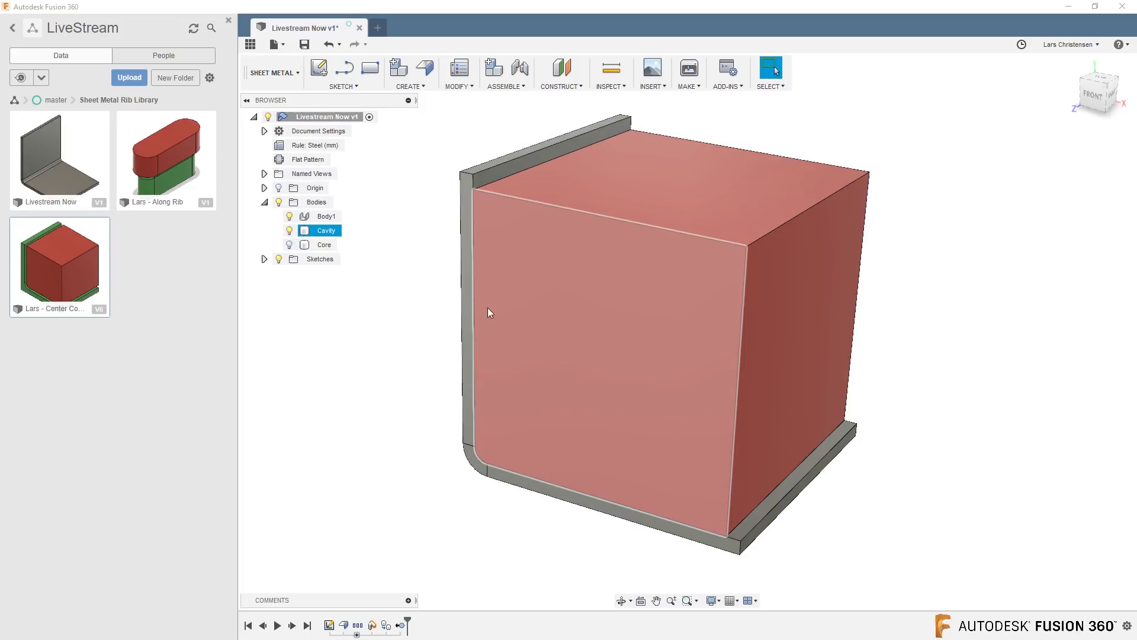
left_click(289, 244)
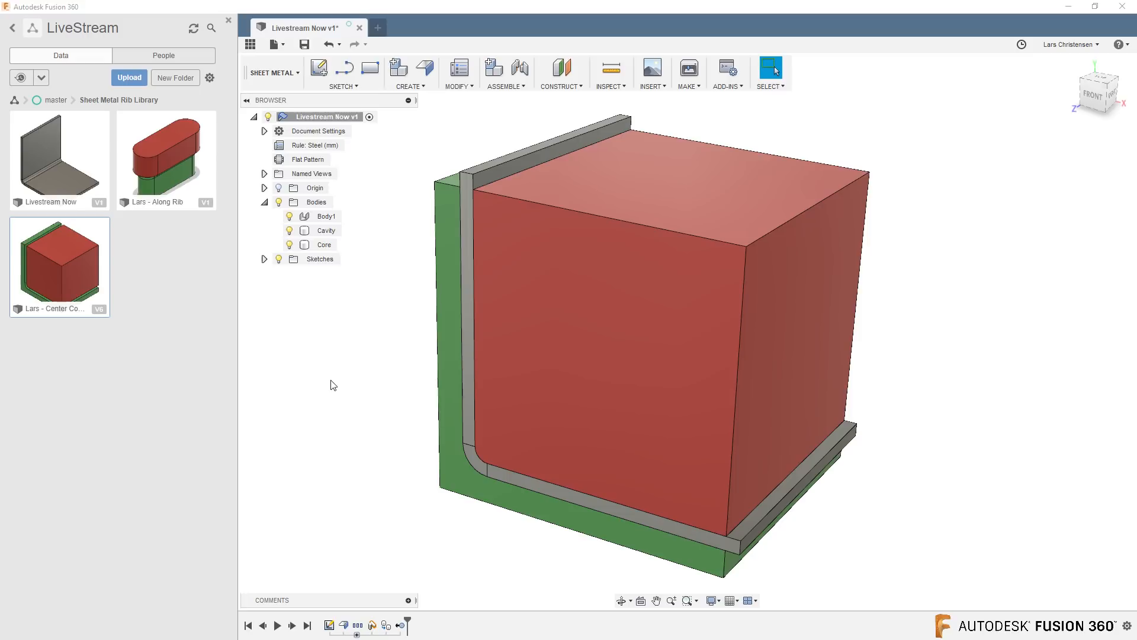
Step: In the Model workspace, use Combine to cut the Cavity and Core bodies from the bracket's Body1, keeping the tool bodies
left_click(272, 73)
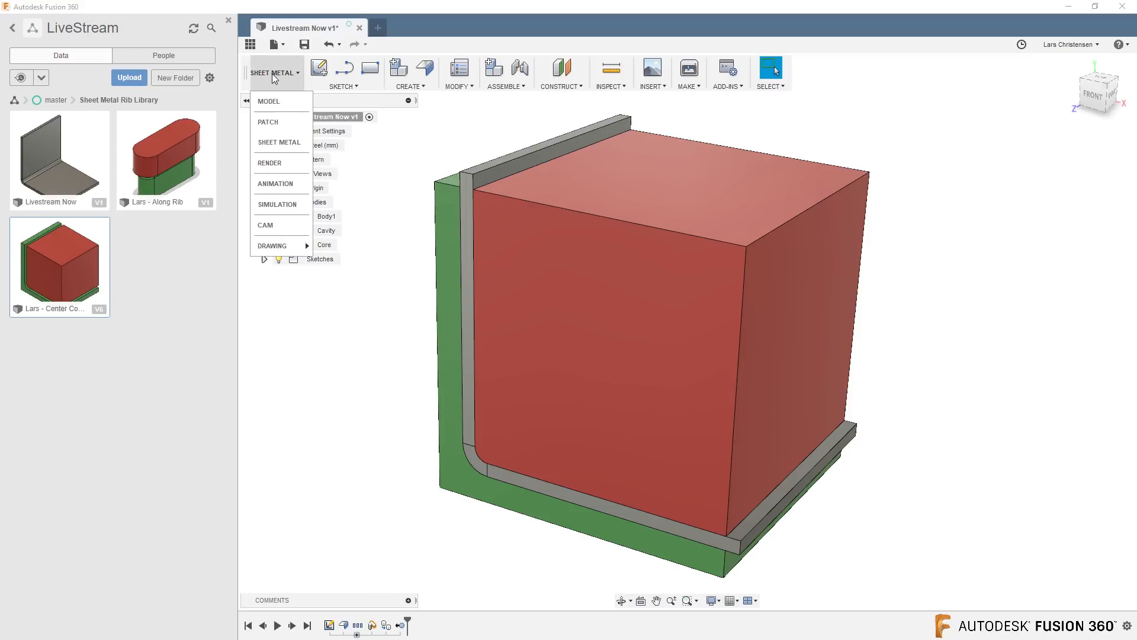
left_click(267, 99)
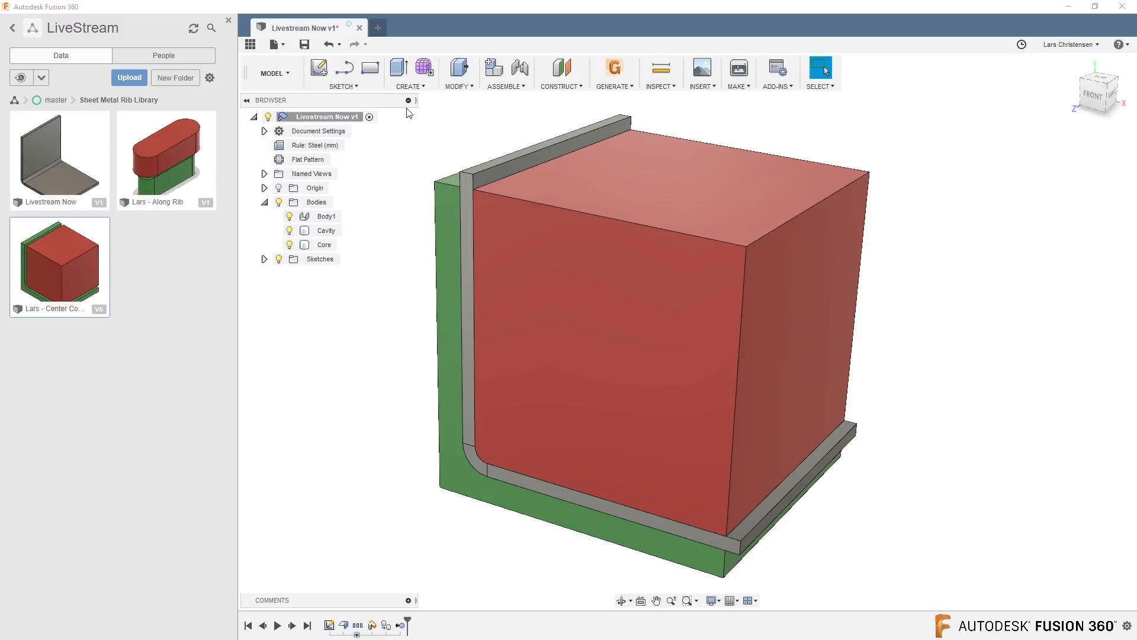
left_click(460, 86)
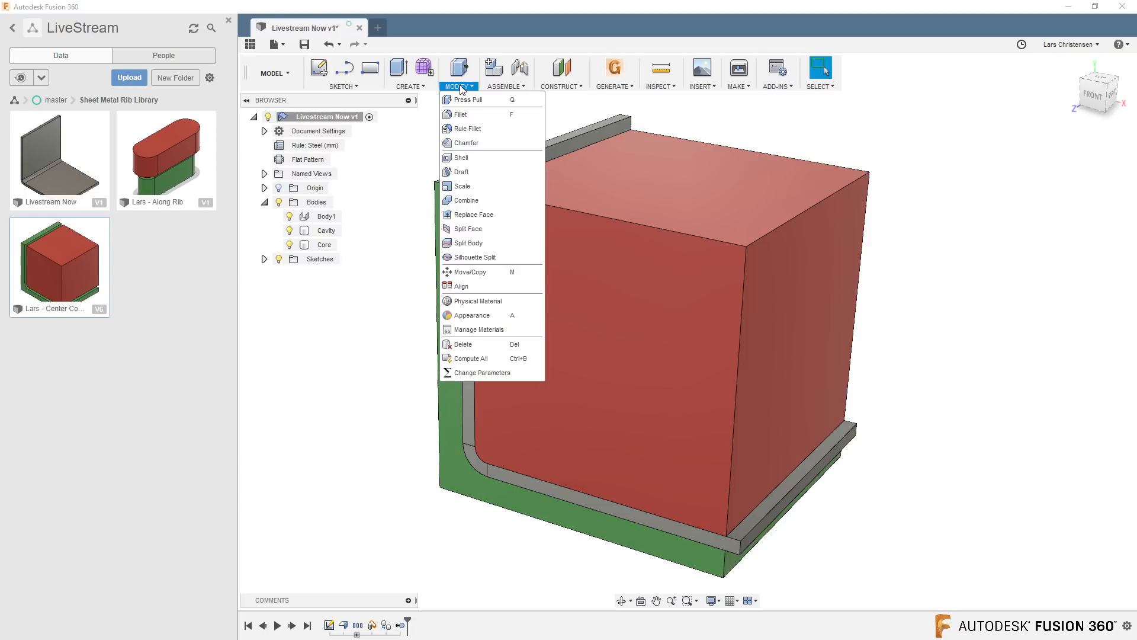
left_click(466, 200)
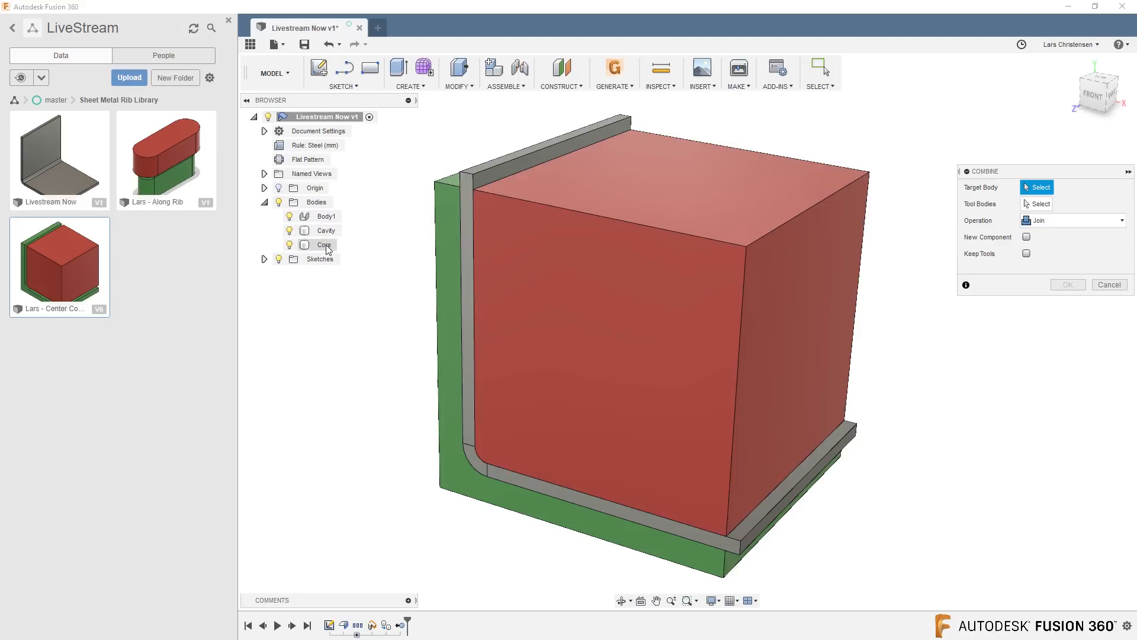
left_click(324, 244)
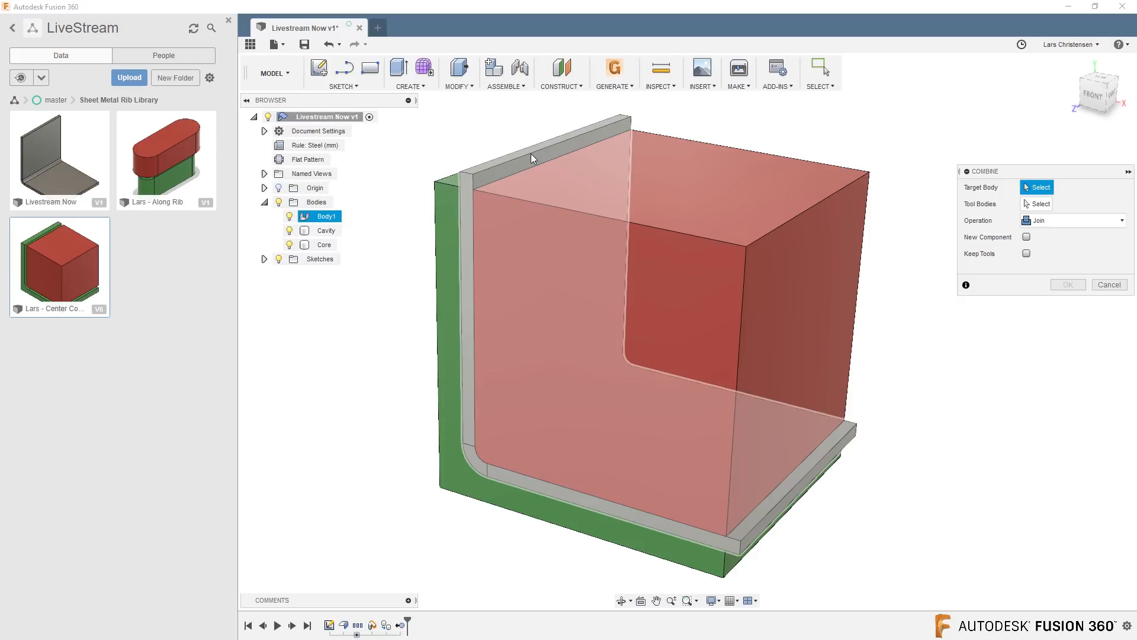
left_click(327, 217)
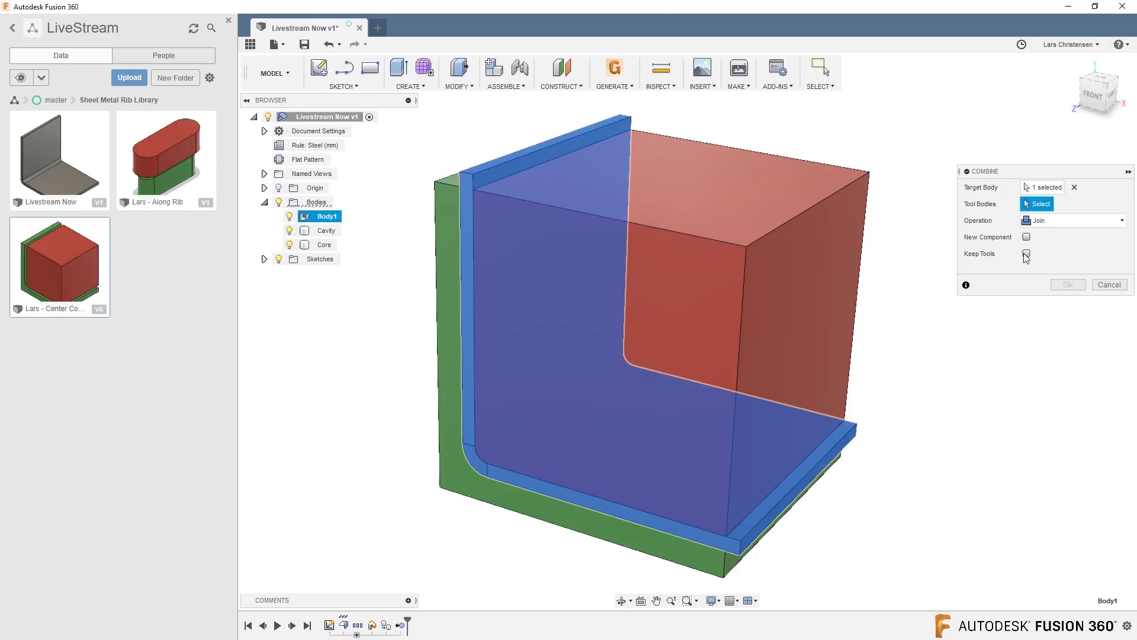
left_click(1045, 222)
left_click(1047, 255)
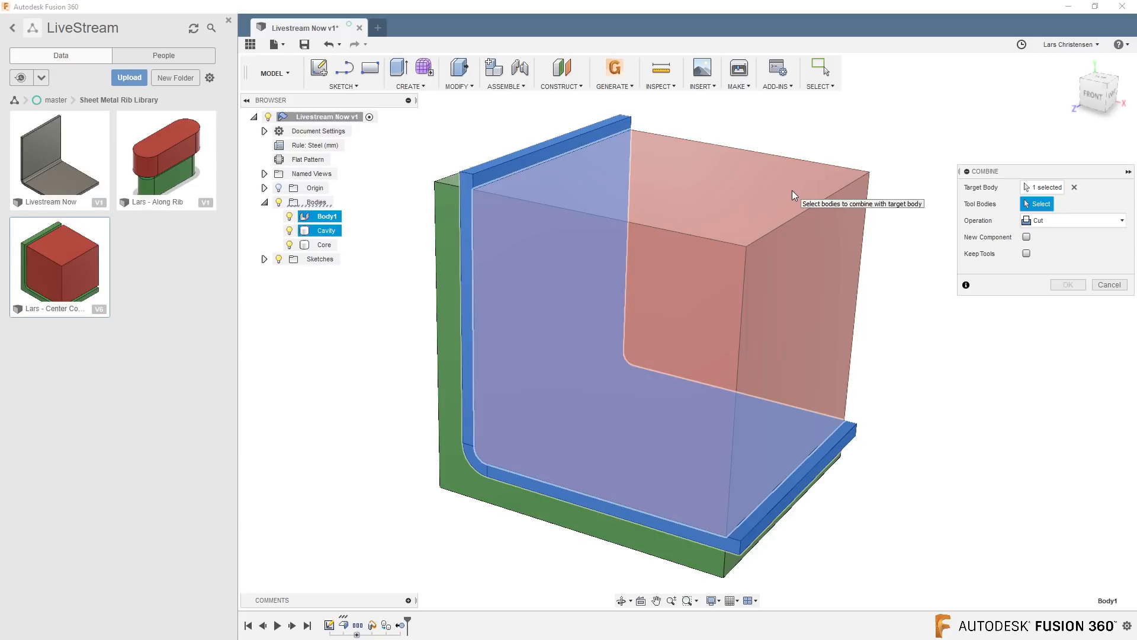
left_click(793, 190)
left_click(439, 247)
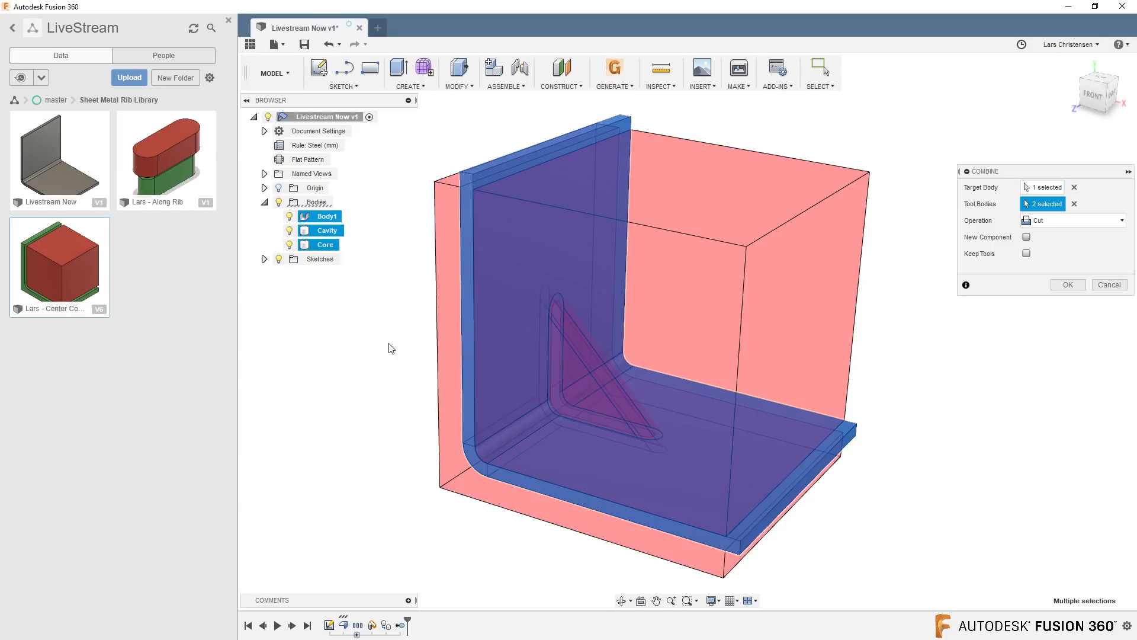
left_click(1026, 253)
left_click(1068, 285)
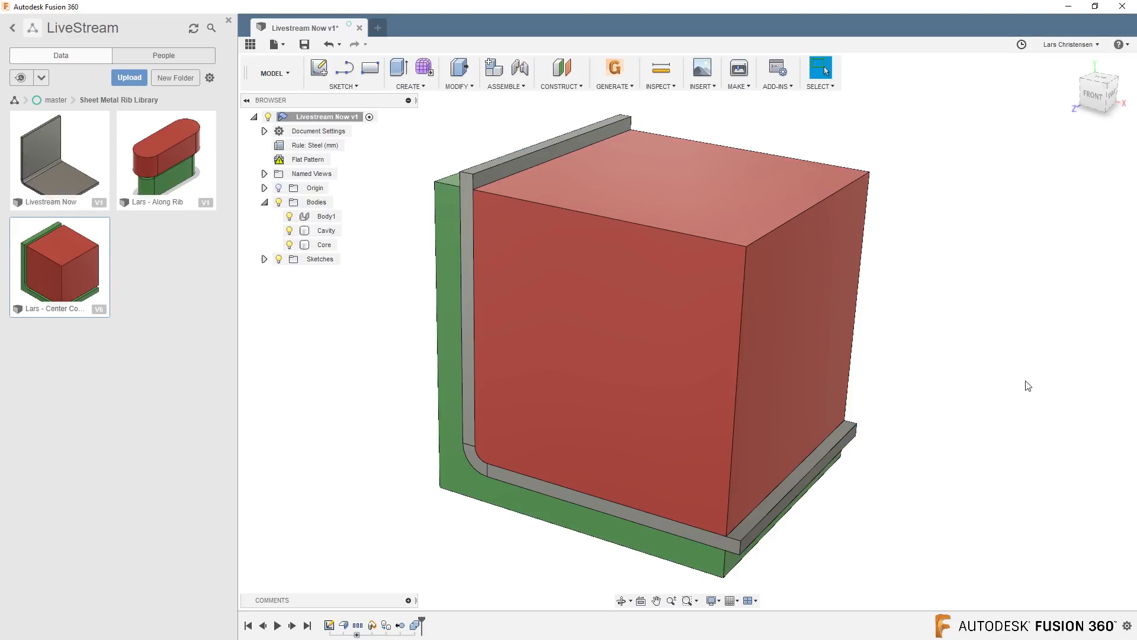
Step: Hide the Cavity and Core bodies to examine the cut in the bracket from both sides, and show both again
left_click(289, 245)
left_click(289, 230)
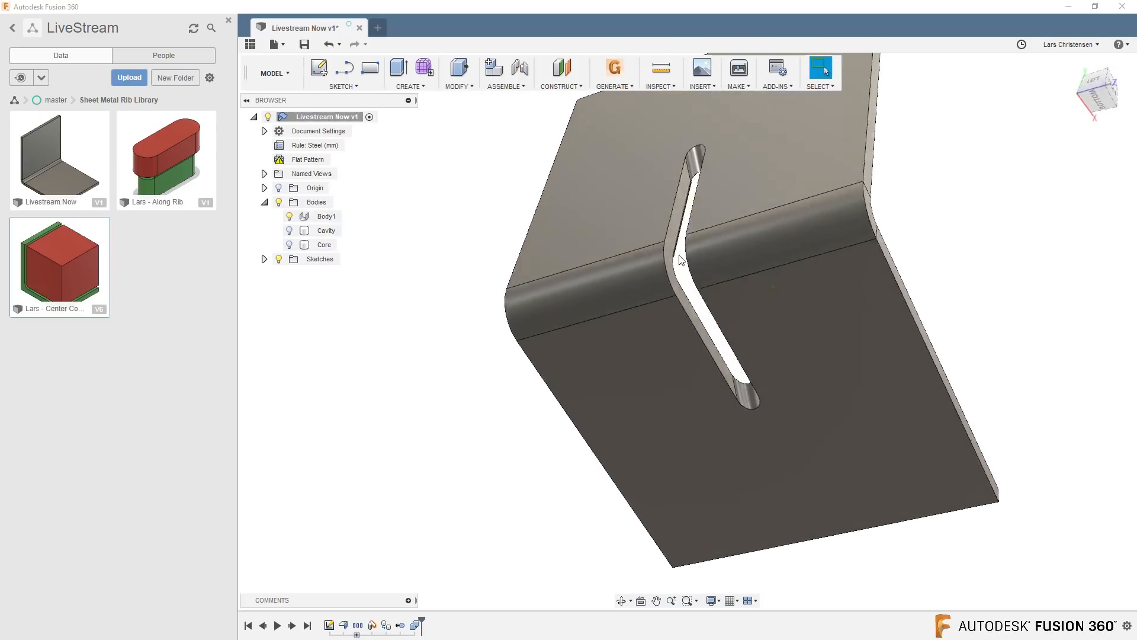
left_click(289, 245)
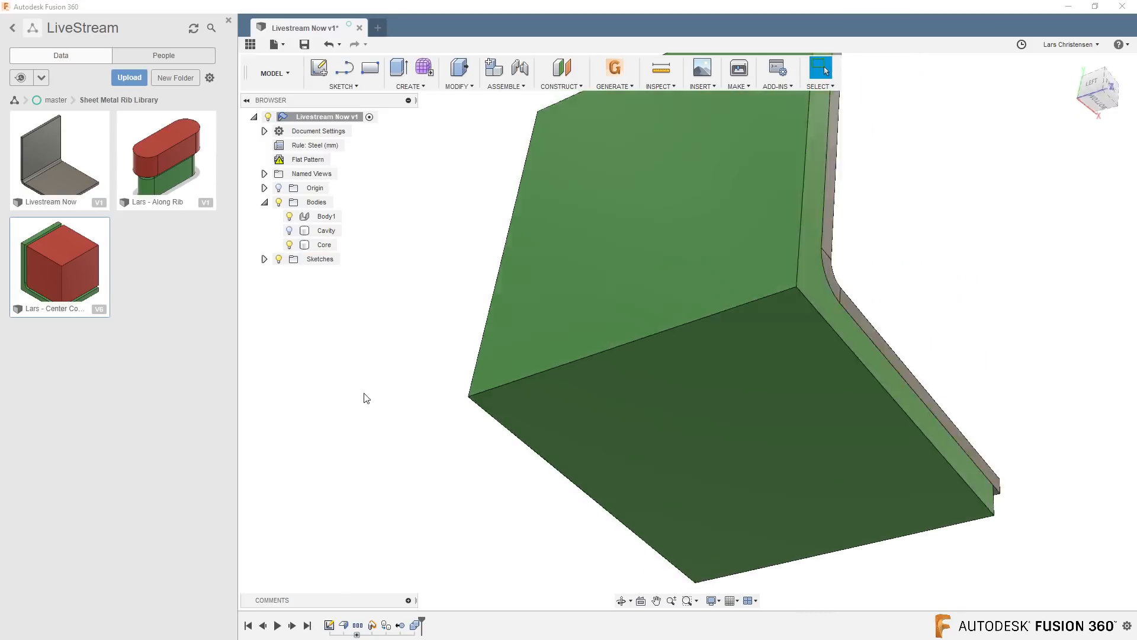
left_click(289, 245)
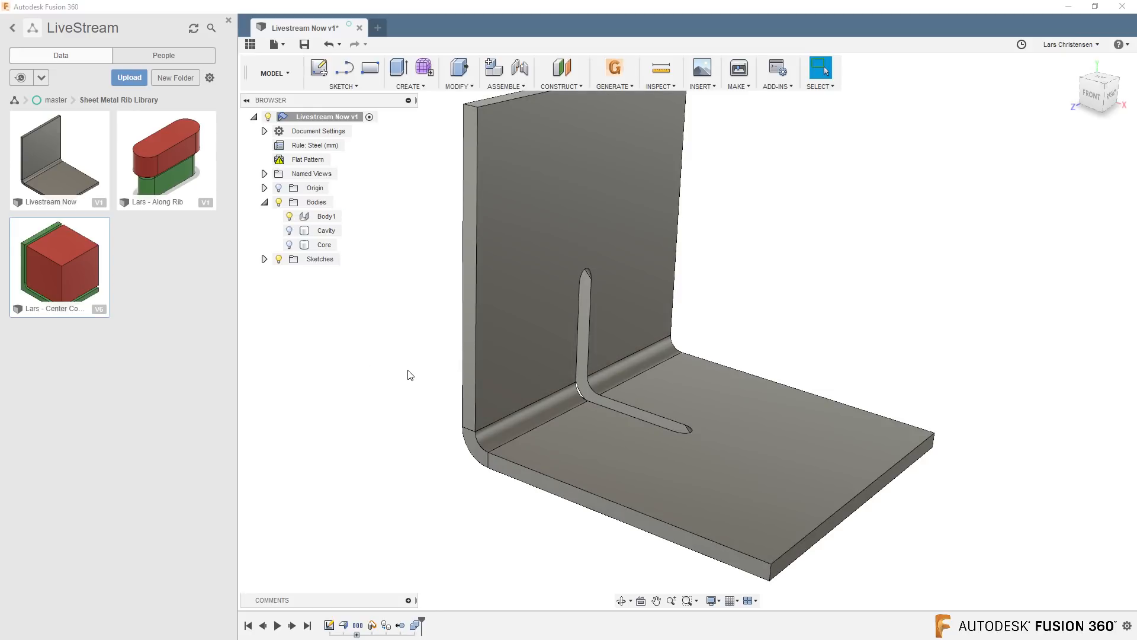
left_click(290, 245)
left_click(289, 231)
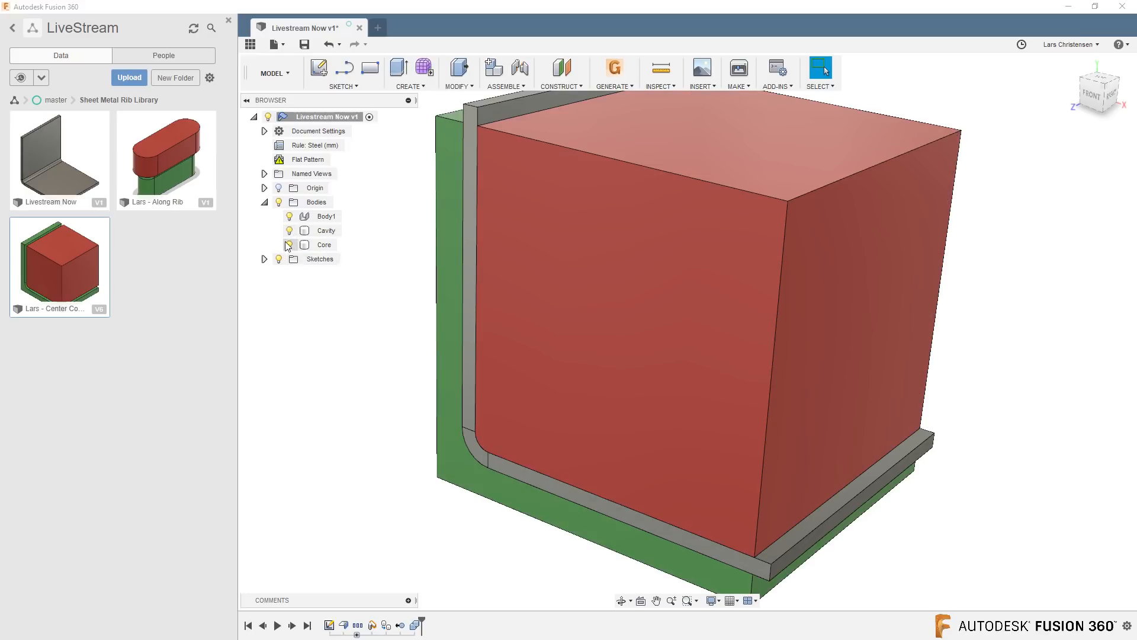
middle_click_drag(375, 417, 413, 378, "shift")
Step: Boundary Fill with Body1, Cavity and Core as tools, filling the rib-shaped cell between them as a new body
left_click(409, 86)
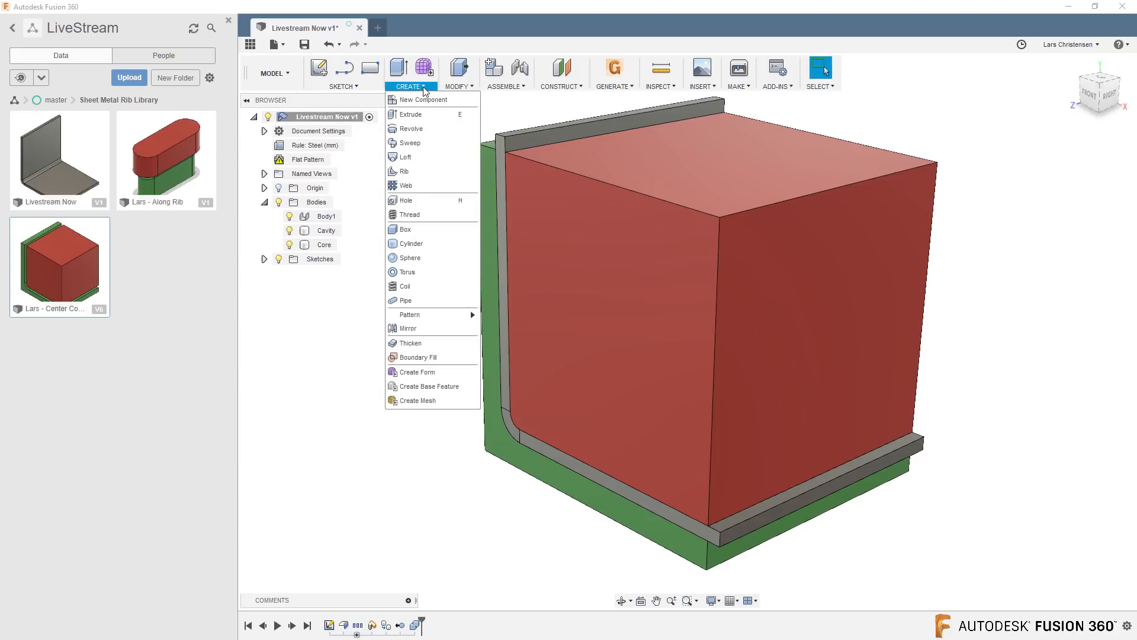
left_click(430, 357)
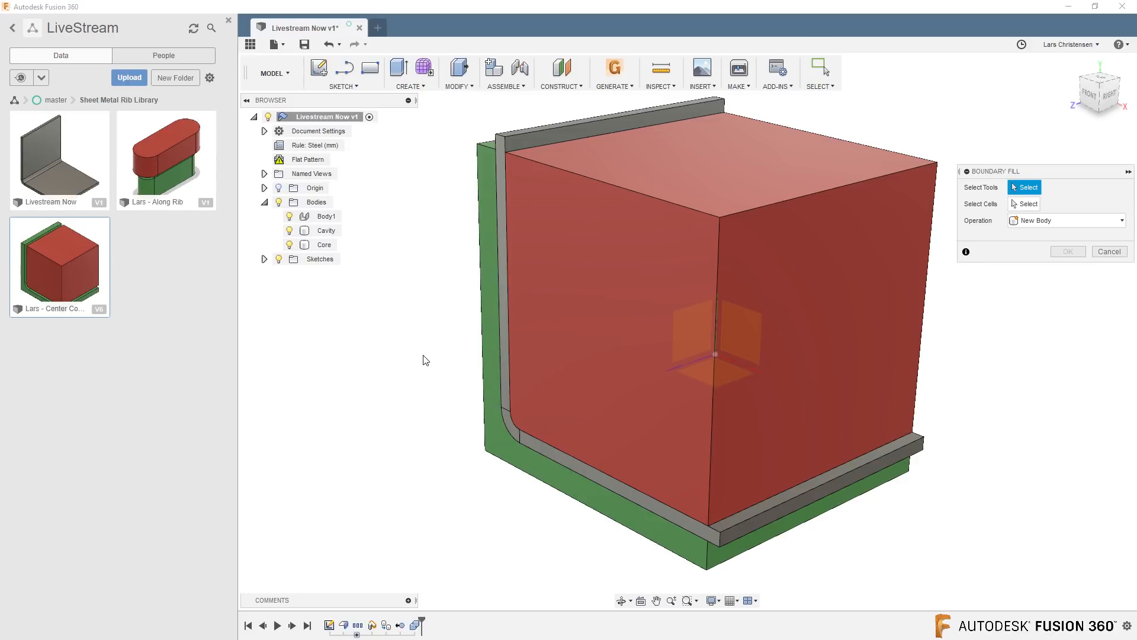
left_click(514, 252)
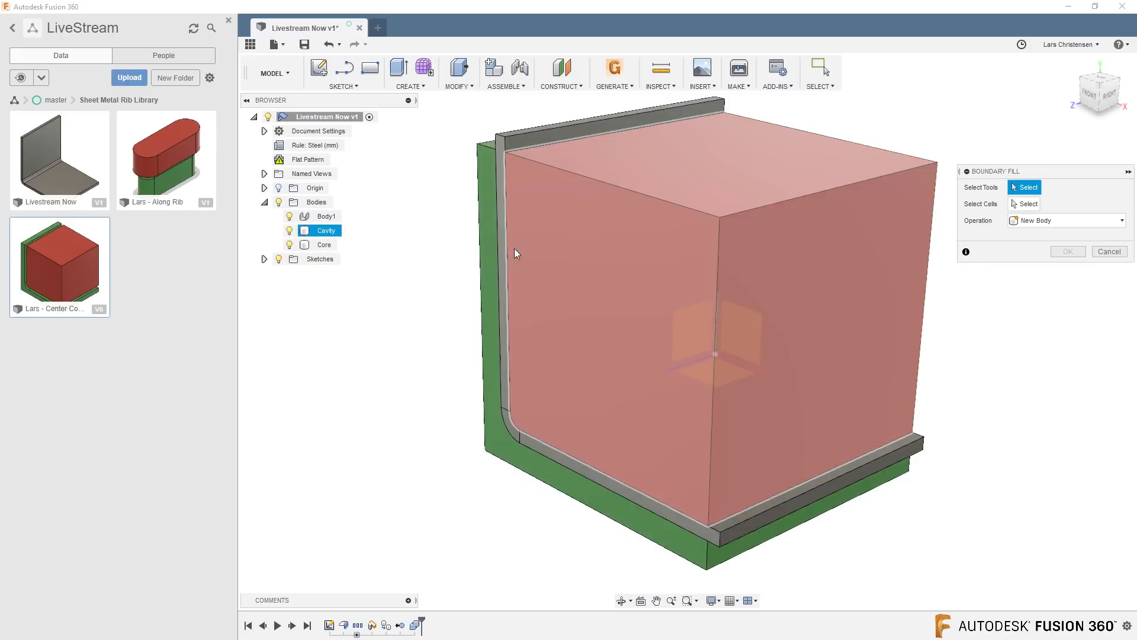
left_click(489, 246)
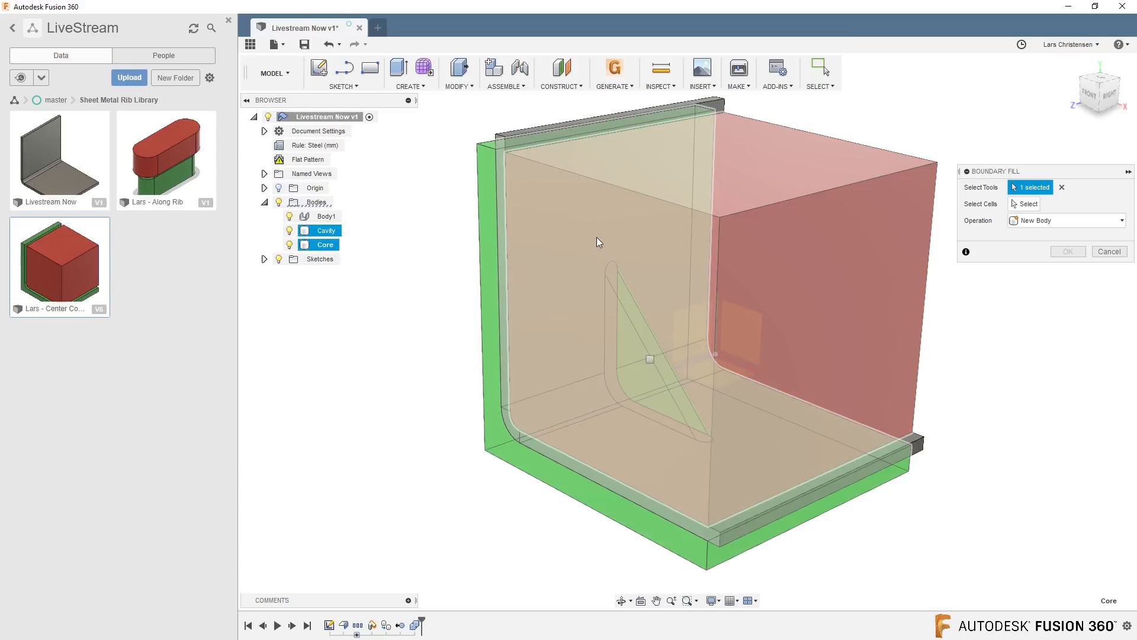
left_click(596, 238)
left_click(560, 137)
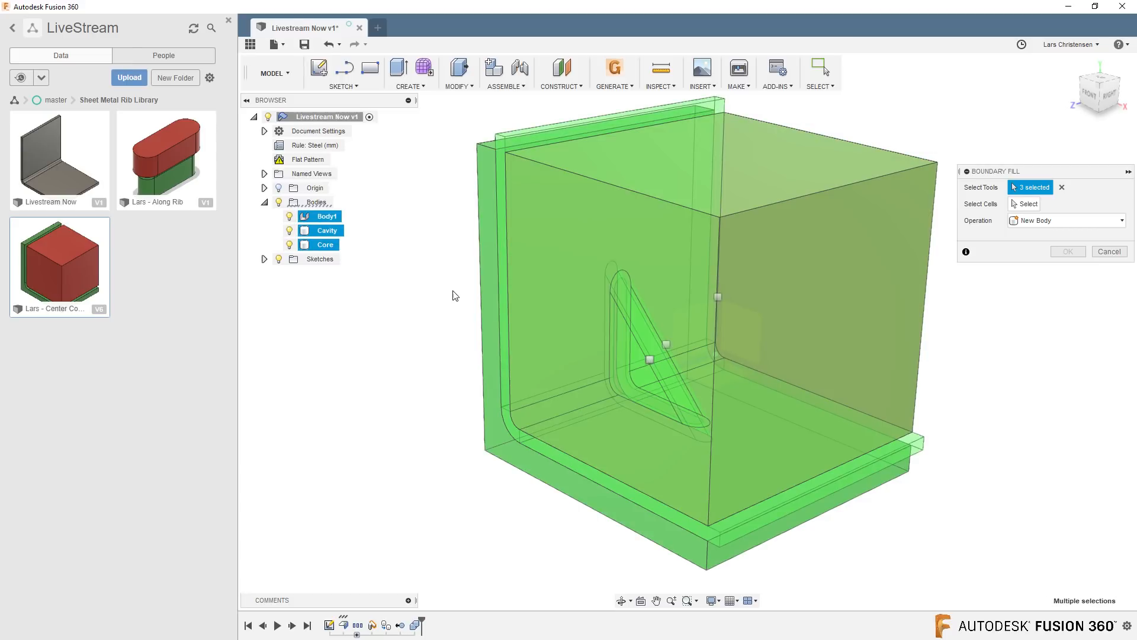
left_click(1028, 212)
middle_click_drag(980, 380, 504, 341, "shift")
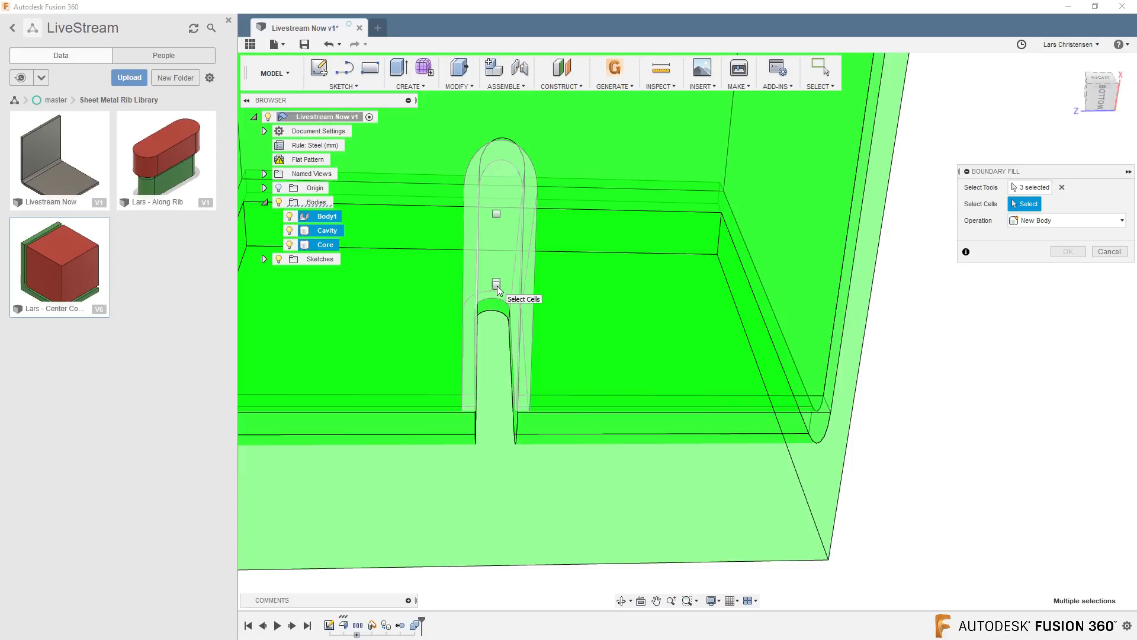
left_click(496, 285)
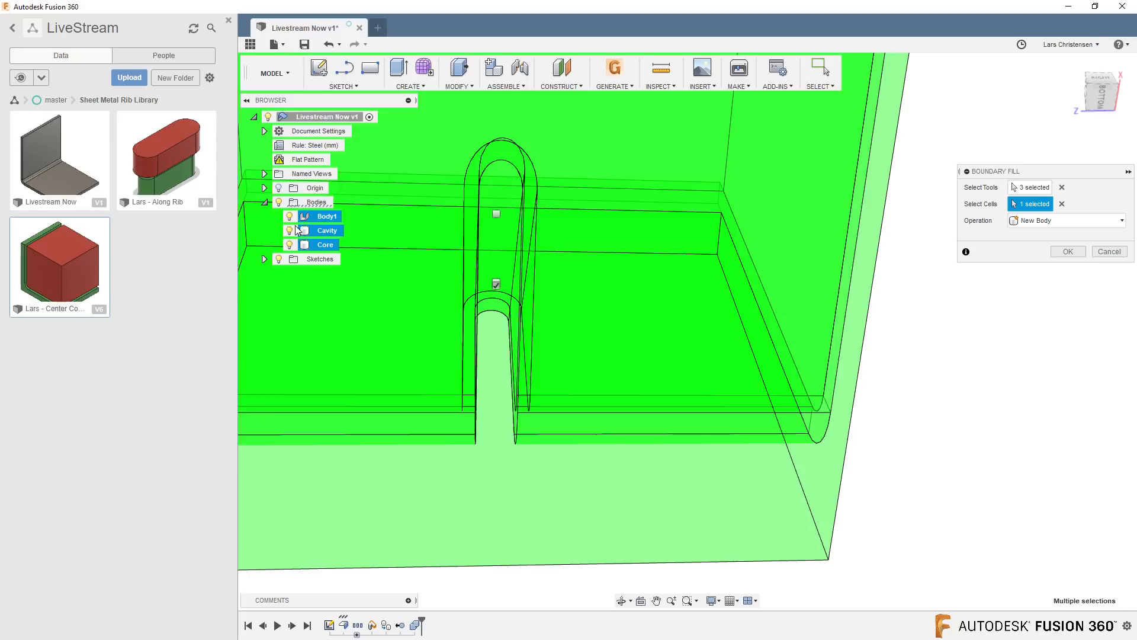
left_click(1068, 251)
Step: Hide the Core and Cavity bodies and examine the filled rib body within the bracket
scroll(883, 421, "down", 5)
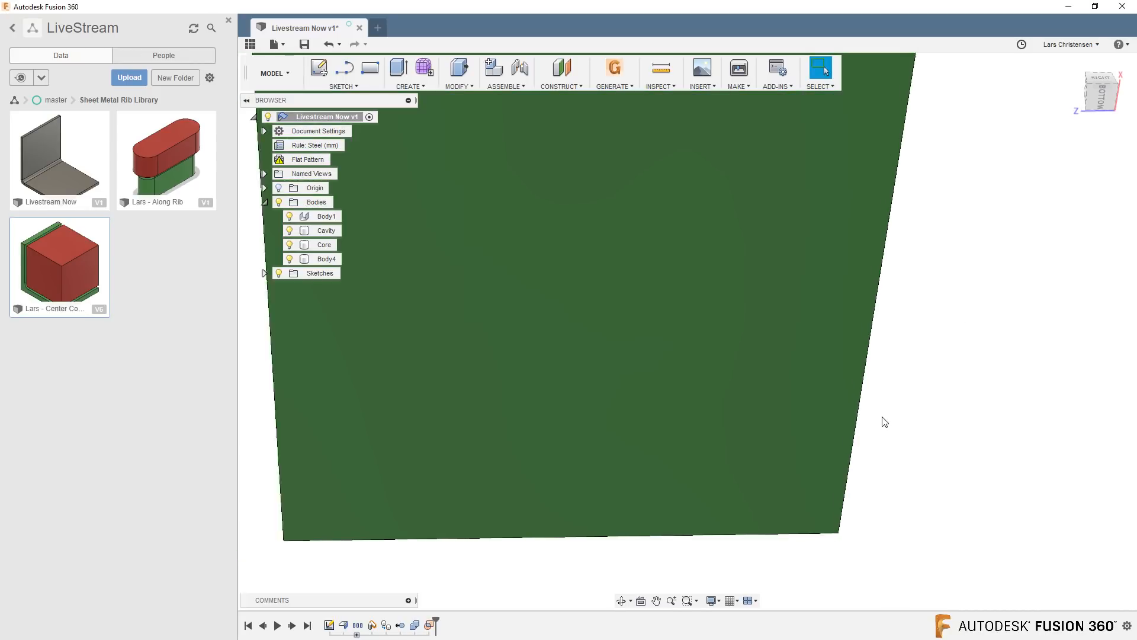
middle_click_drag(718, 307, 730, 398, "shift")
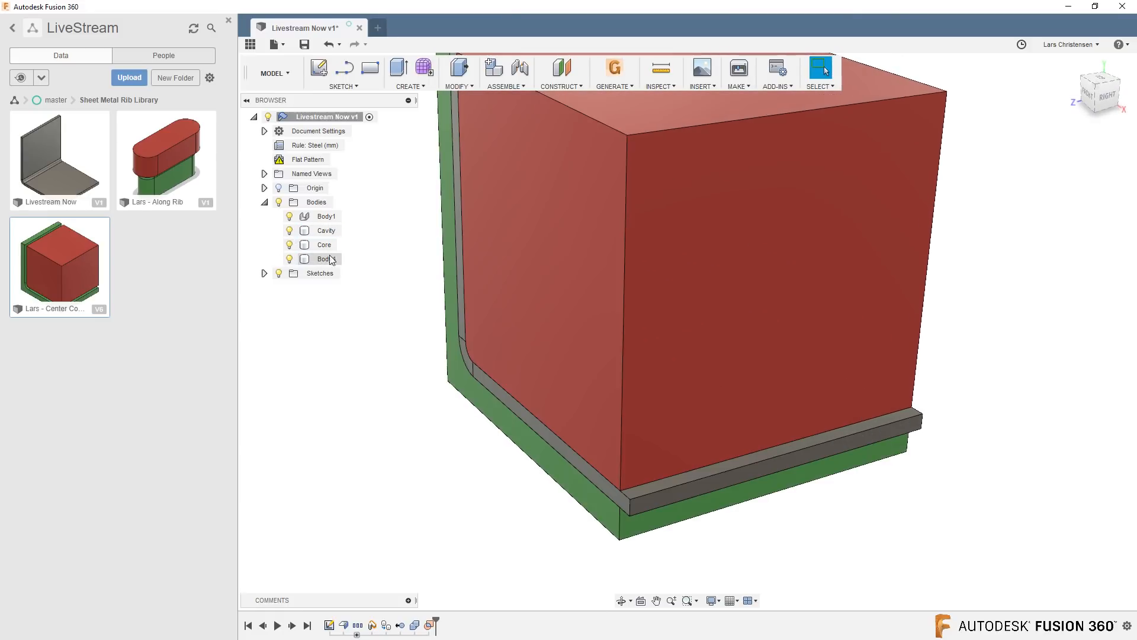
left_click(289, 244)
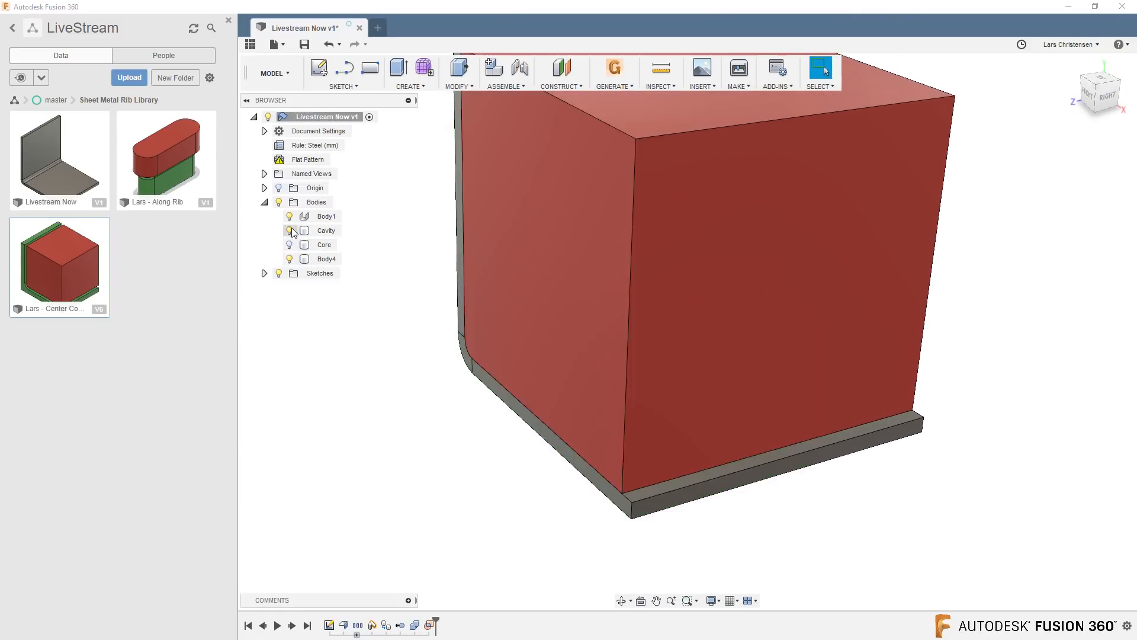
left_click(288, 230)
middle_click_drag(388, 431, 607, 457, "shift")
middle_click_drag(623, 458, 379, 441, "shift")
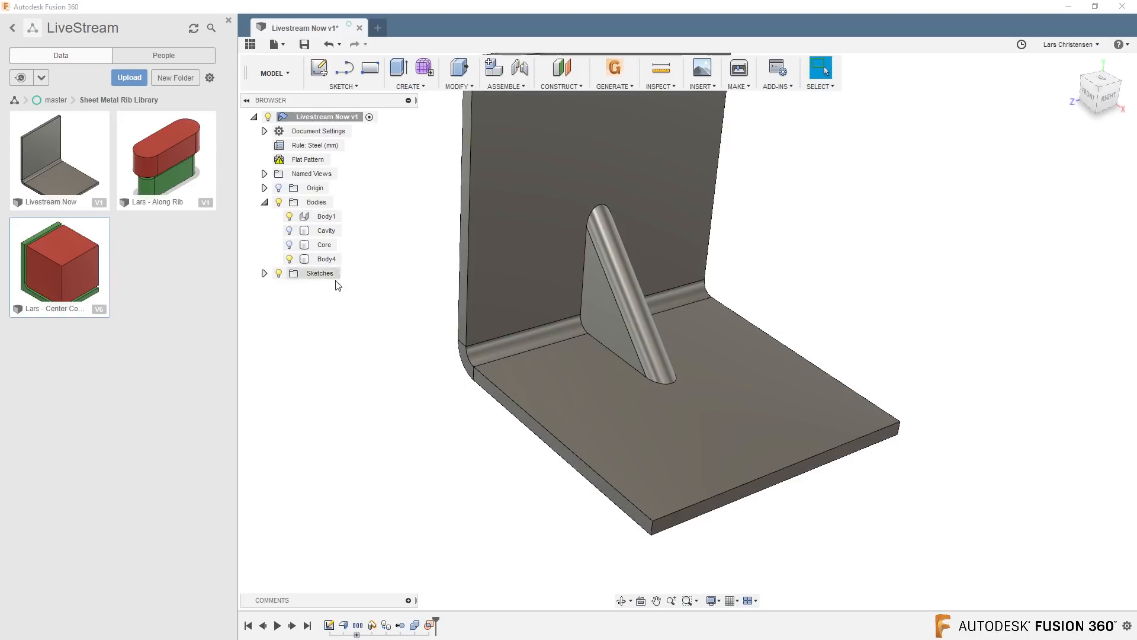
middle_click_drag(341, 324, 369, 334, "shift")
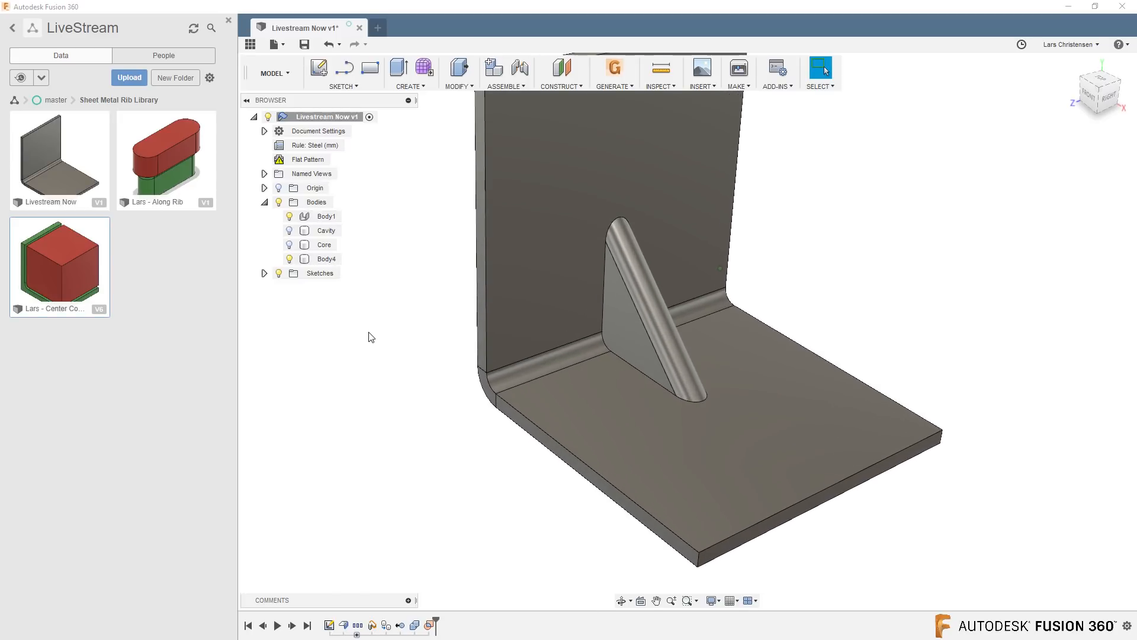
Step: Use Combine with the Join operation to merge rib body Body4 into the bracket's Body1, without keeping the tool body
left_click(455, 87)
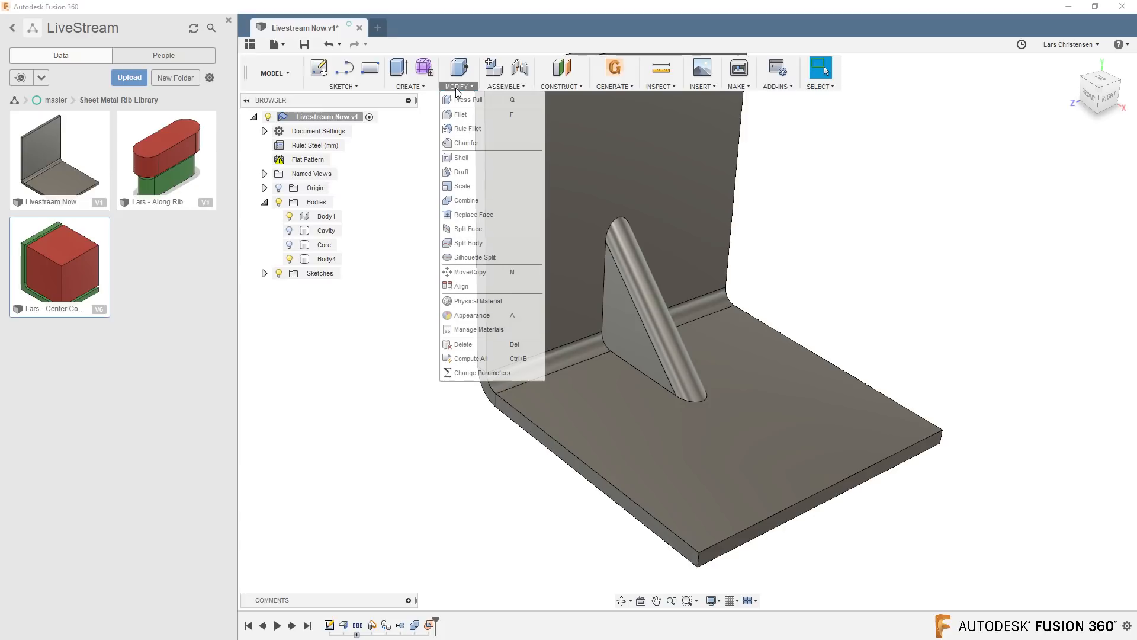
left_click(476, 200)
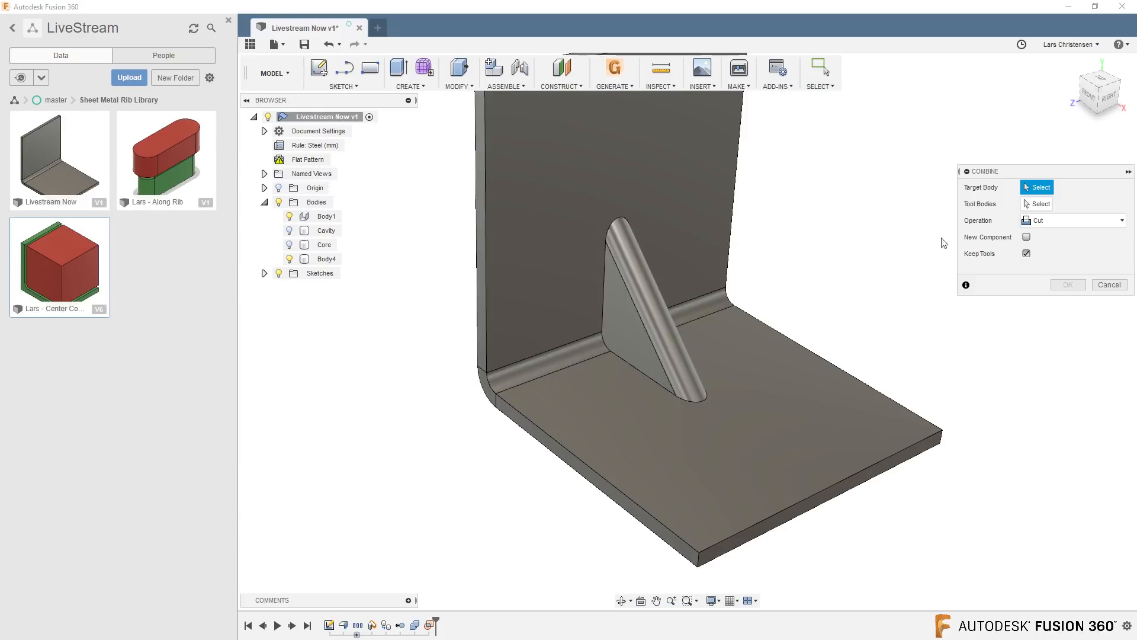
left_click(1058, 221)
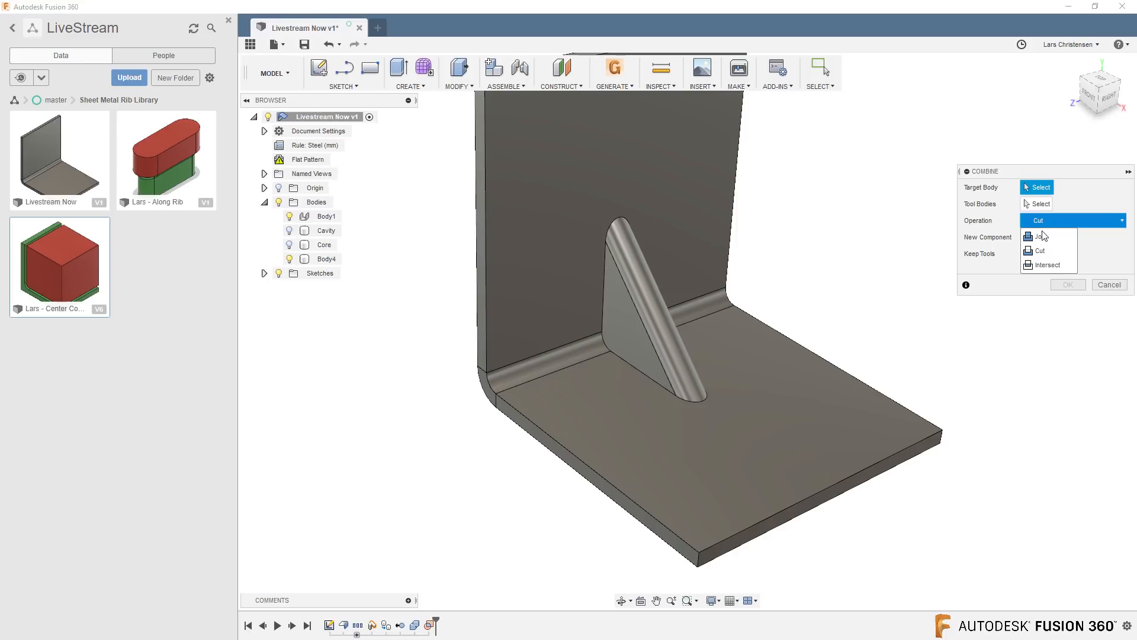
left_click(1043, 234)
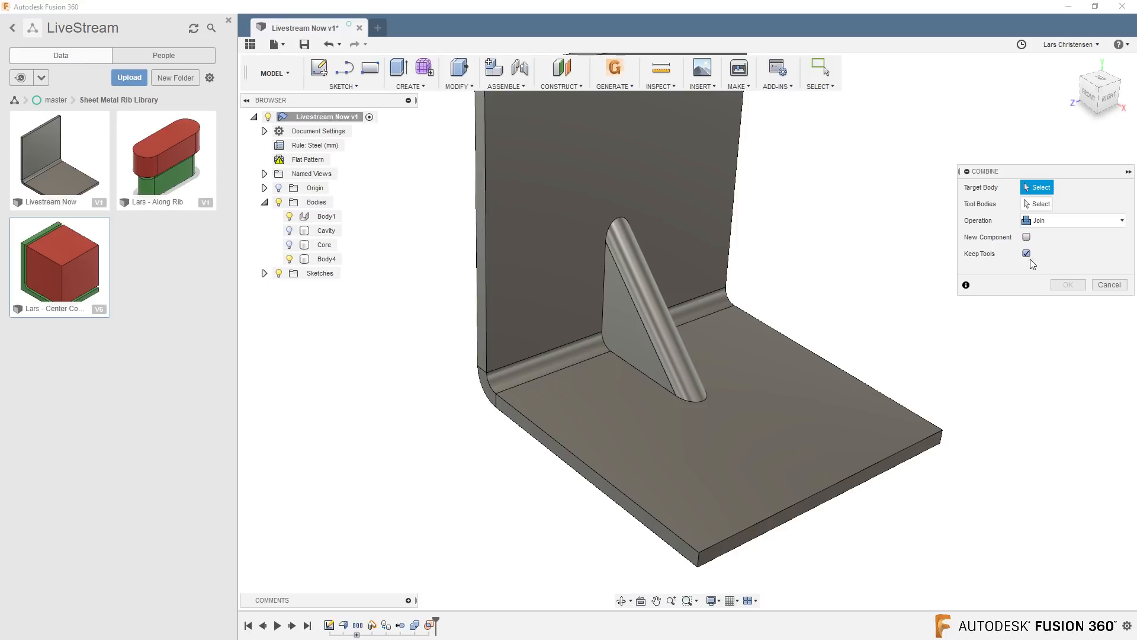
left_click(1026, 254)
left_click(326, 216)
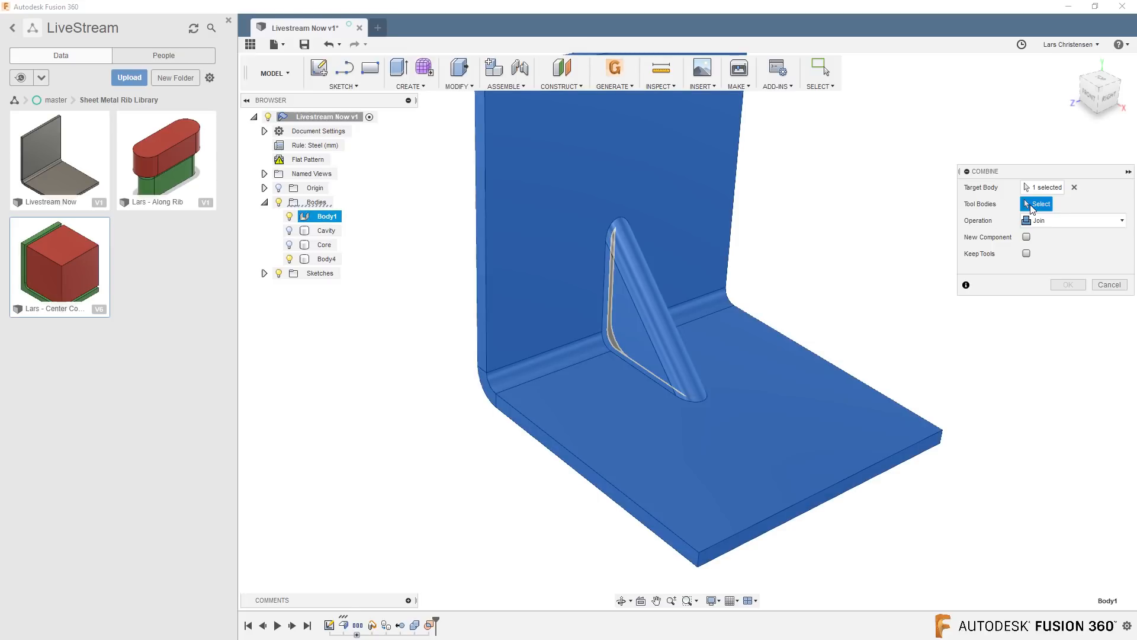
left_click(327, 259)
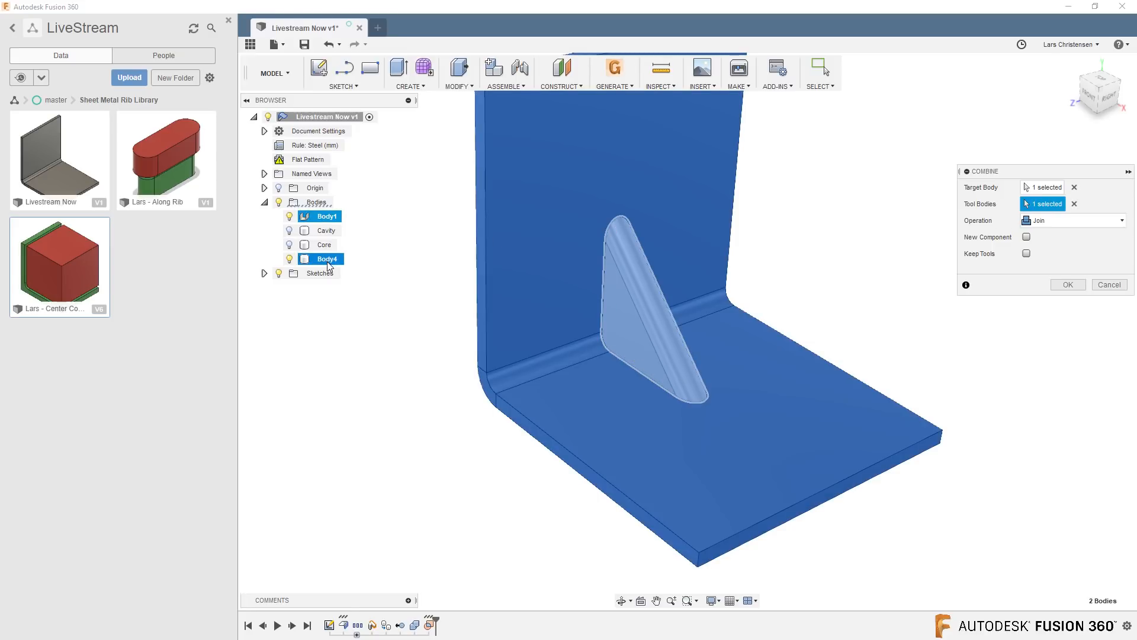
left_click(1073, 286)
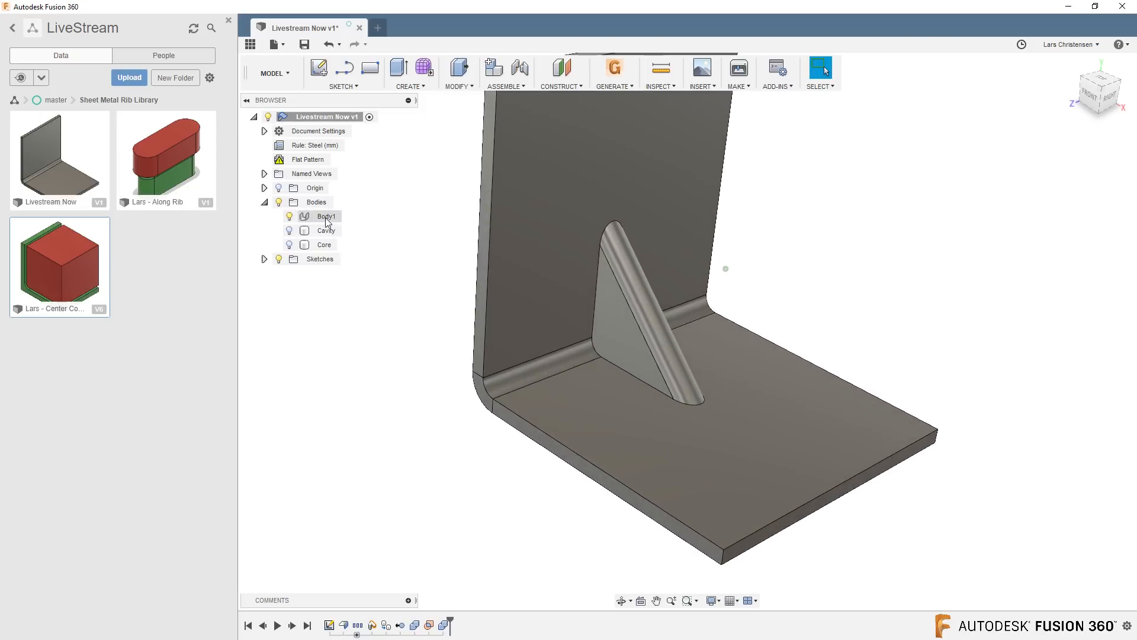
middle_click_drag(322, 223, 439, 436, "shift")
left_click(750, 249)
middle_click_drag(637, 274, 455, 399, "shift")
left_click(452, 397)
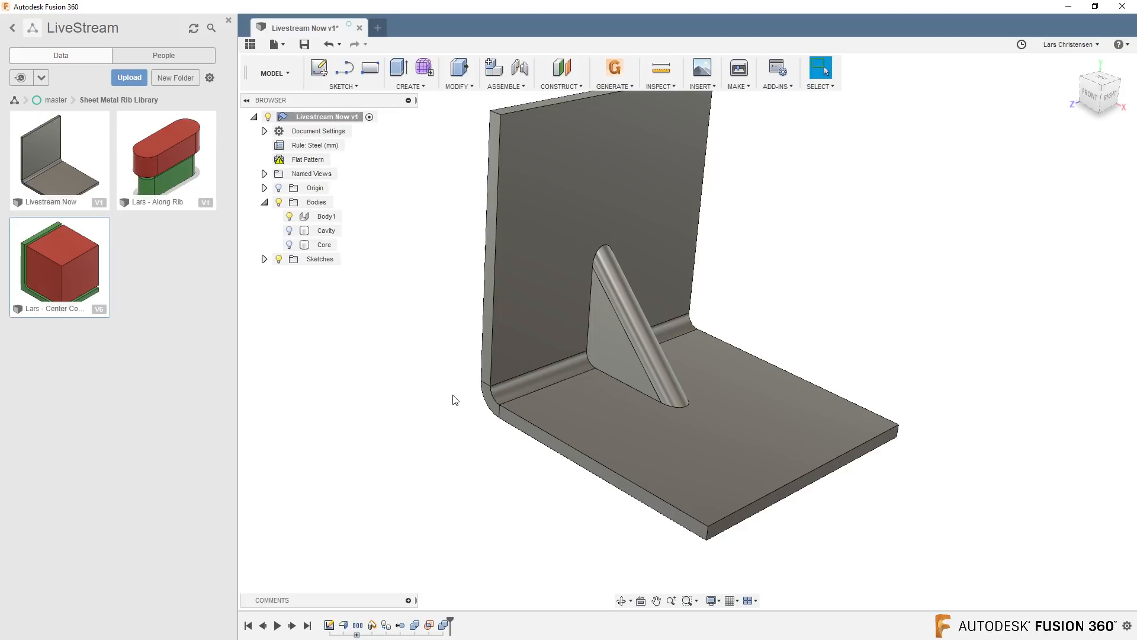
mouse_move(355, 355)
middle_mouse_down("shift")
mouse_move(345, 373)
mouse_move(262, 308)
middle_mouse_up("shift")
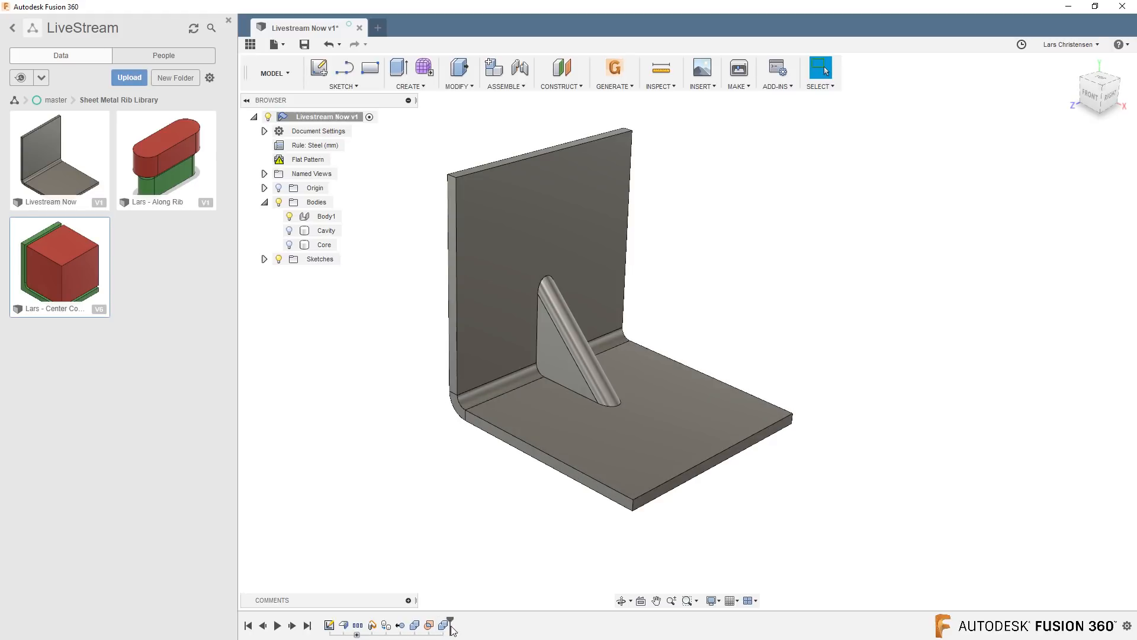
Step: View the bracket's flat pattern with the timeline rolled back to before the rib, and roll the timeline forward to the end
left_click_drag(450, 627, 350, 626)
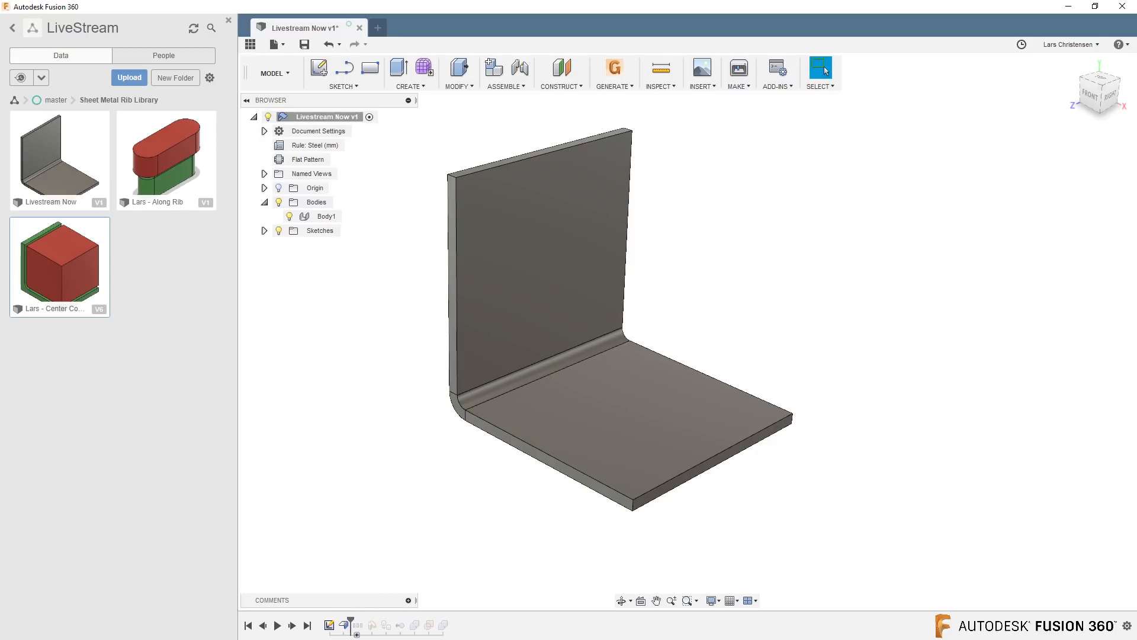
left_click(340, 160)
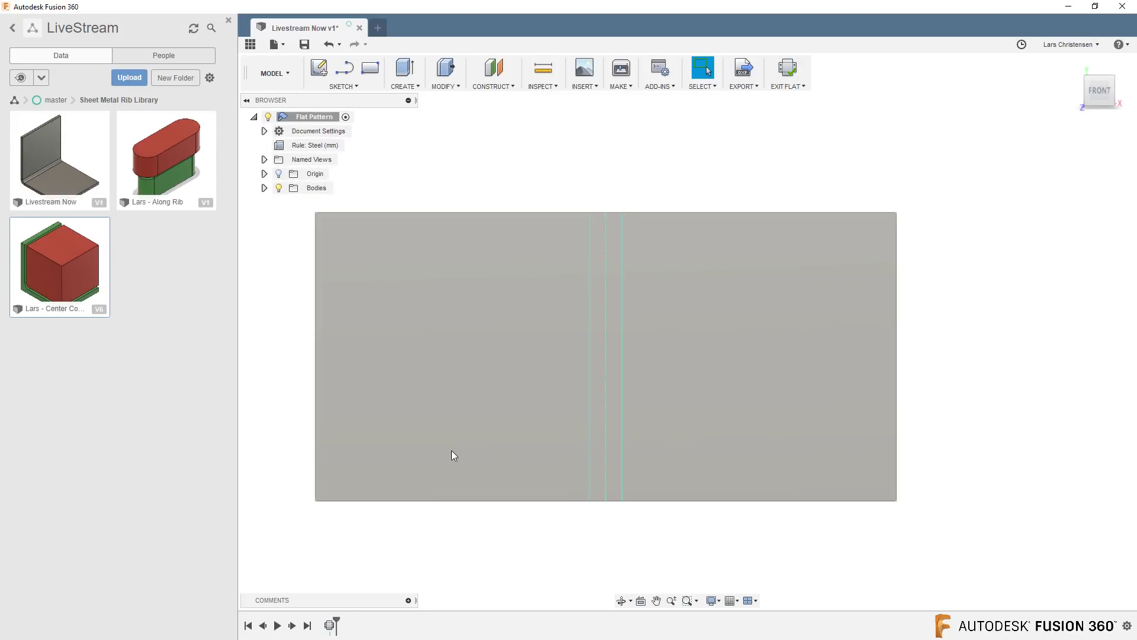
left_click(786, 80)
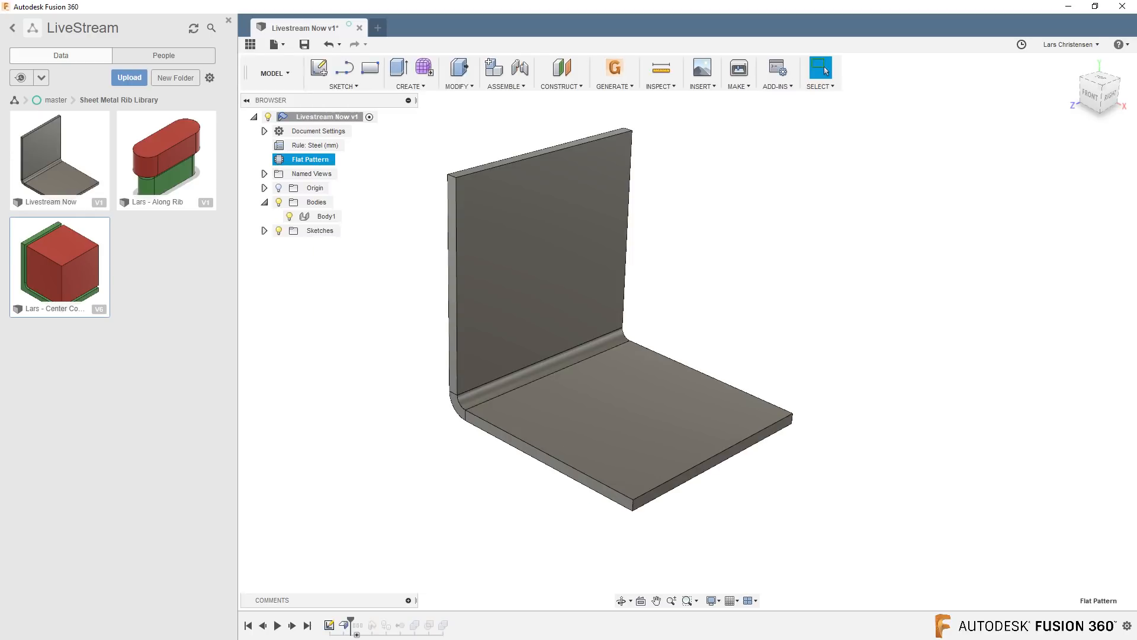
left_click_drag(351, 621, 449, 624)
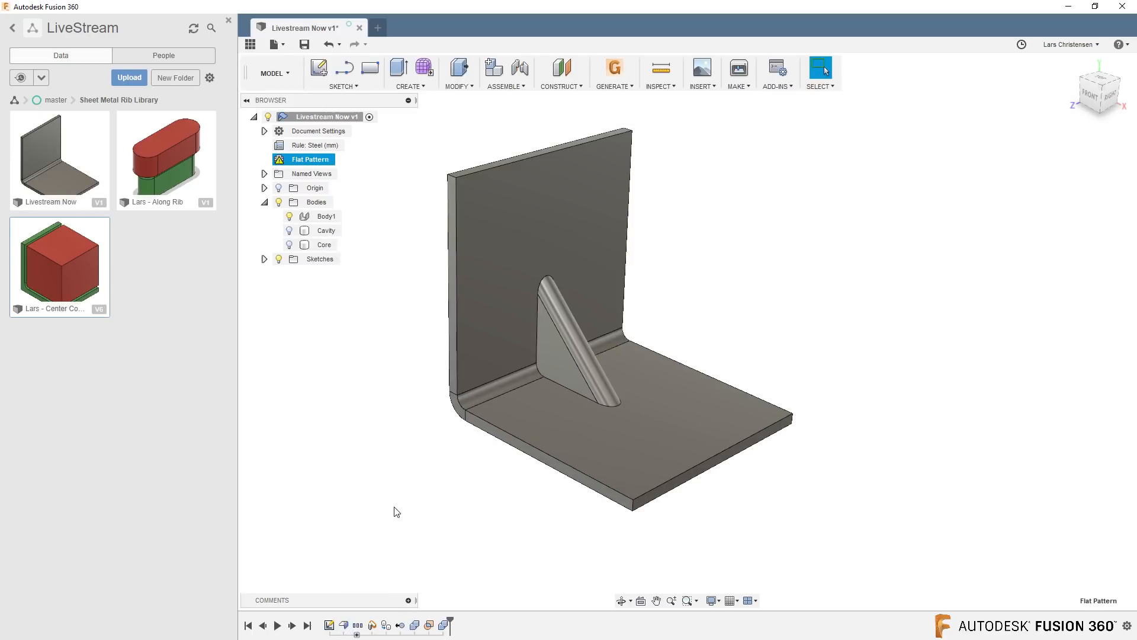
left_click(397, 513)
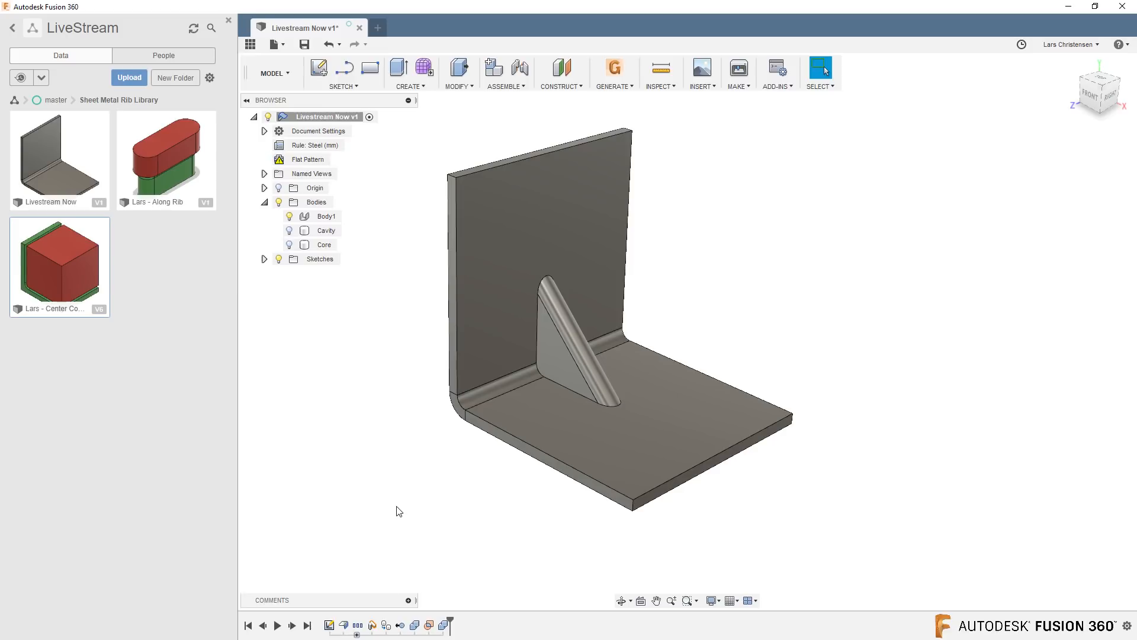
middle_click_drag(399, 510, 176, 166, "shift")
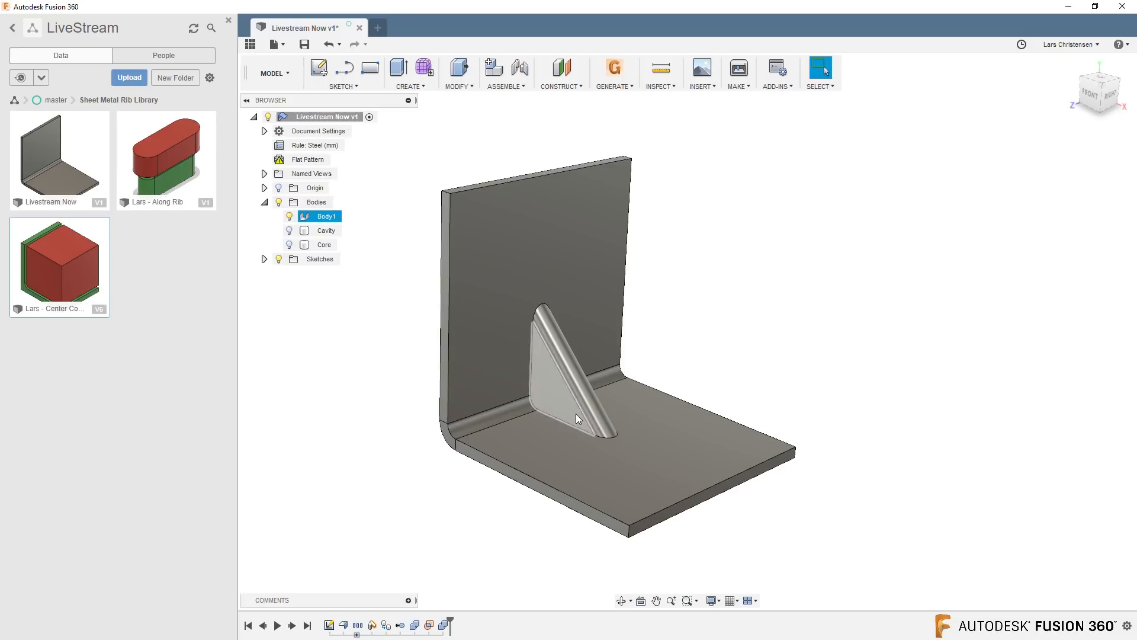
Step: In a new design with the project files hidden, start a sketch on the front XY plane
left_click(378, 28)
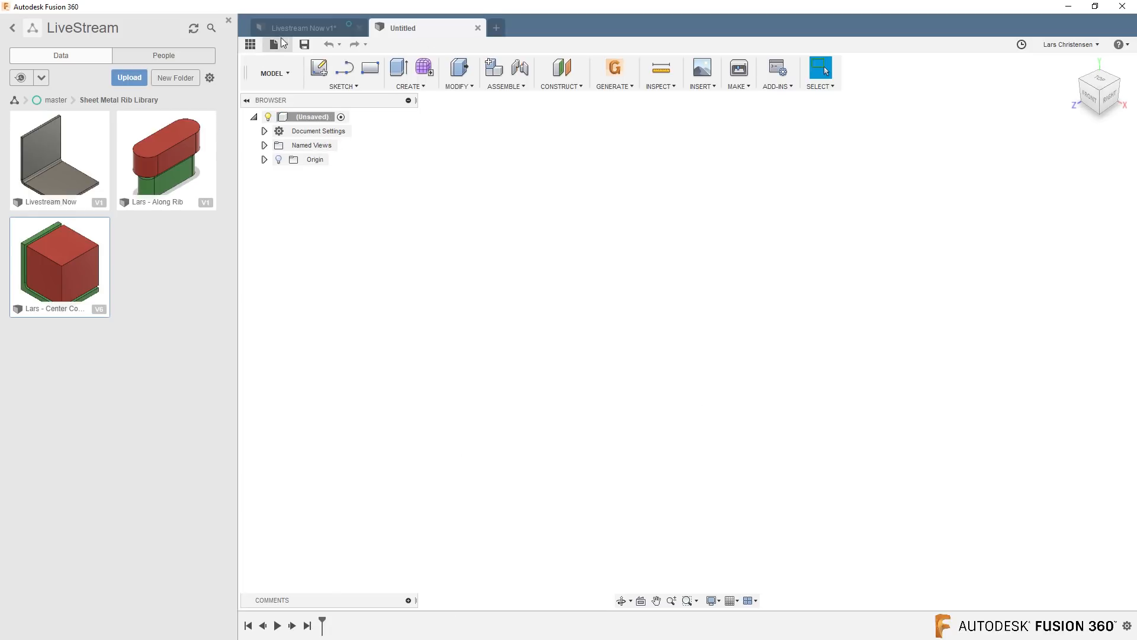
left_click(250, 45)
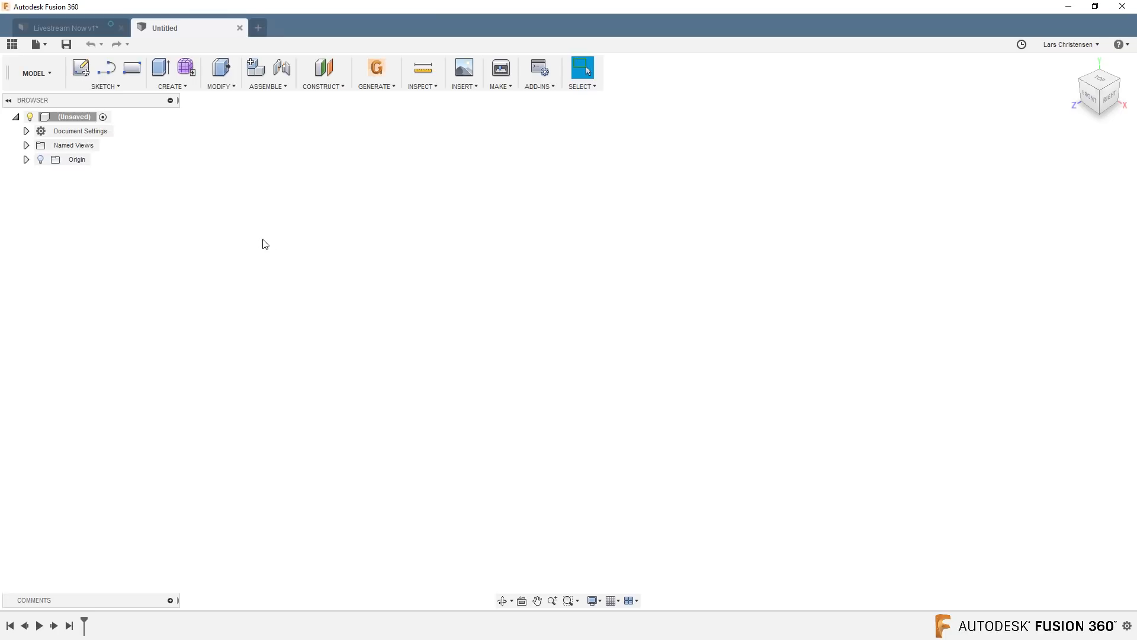
left_click(81, 69)
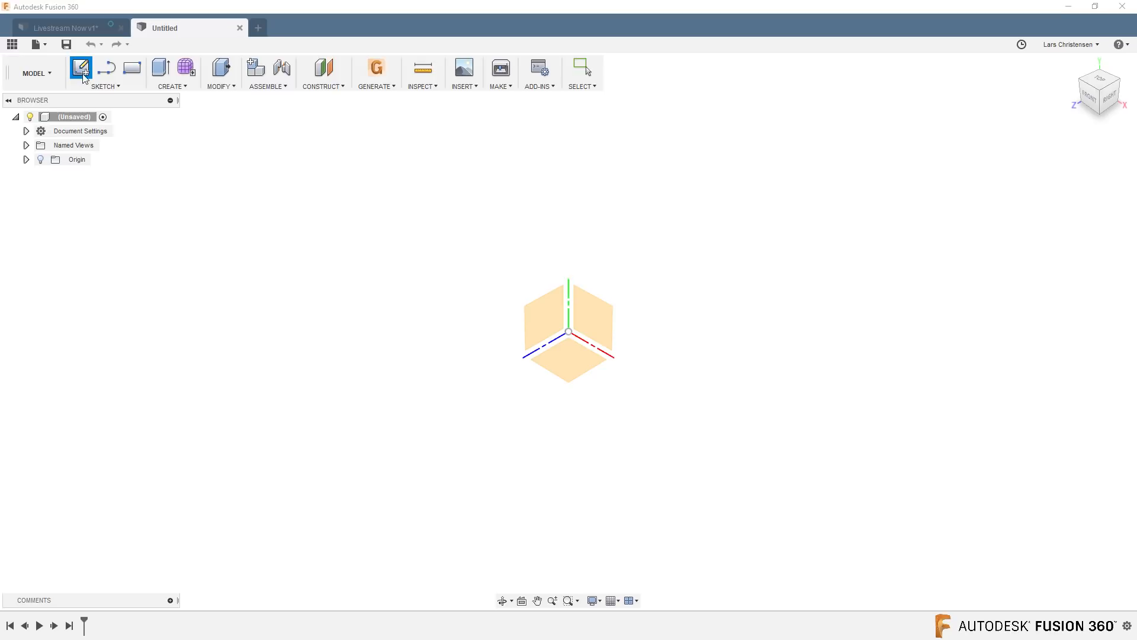
left_click(540, 314)
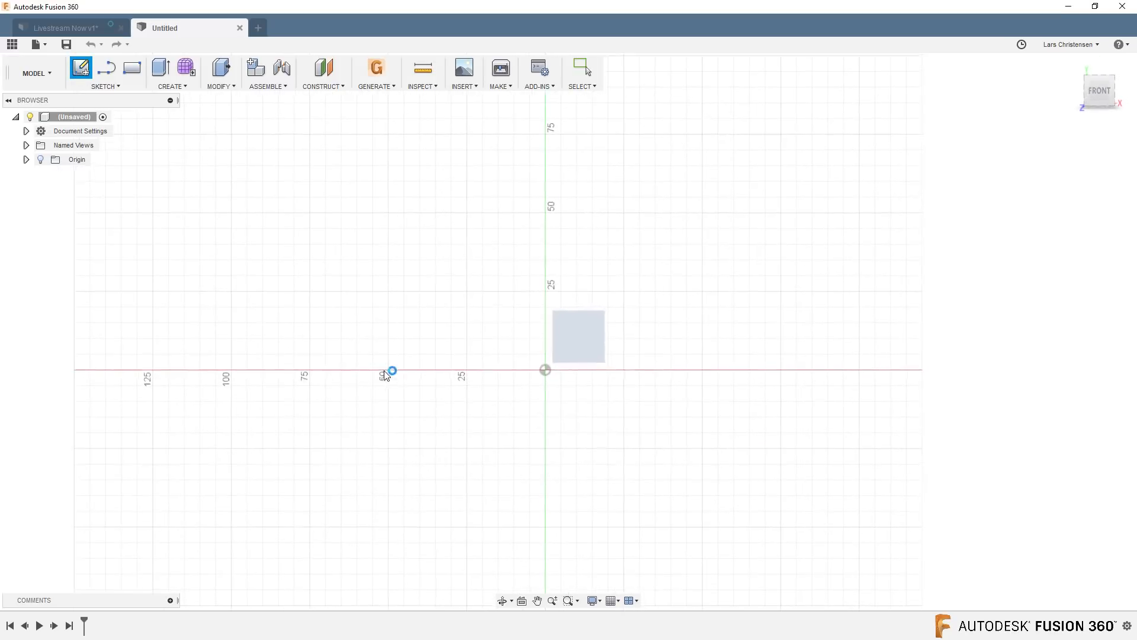
Step: Sketch a closed L-shaped profile with lines, placing its inner corner at the origin and its outer vertical side about 80 mm long
left_click(106, 70)
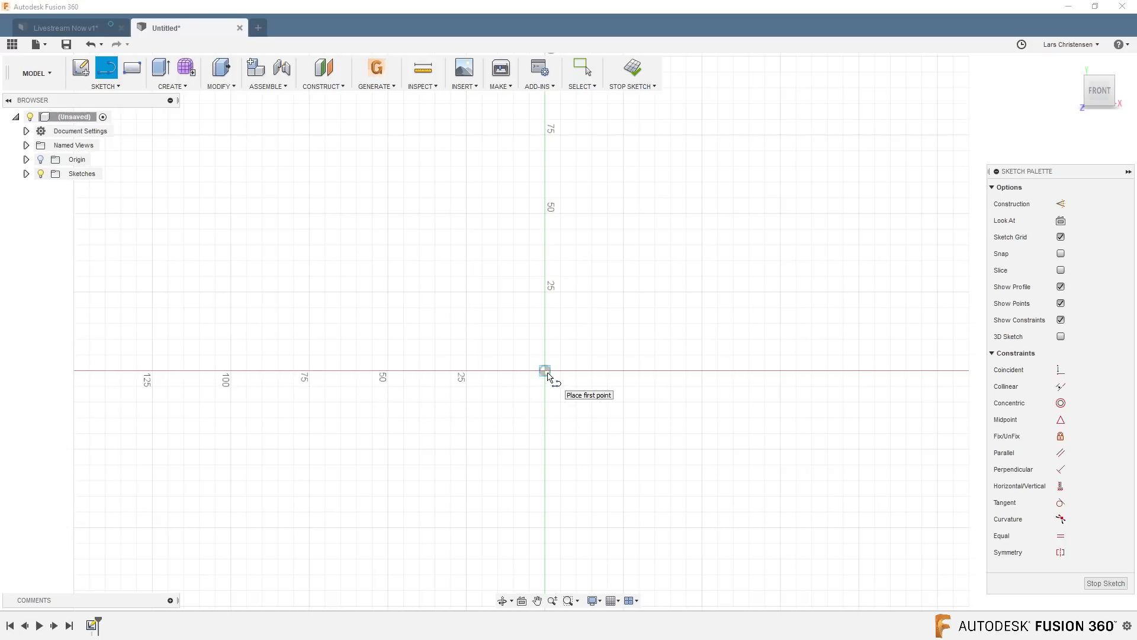
left_click(546, 372)
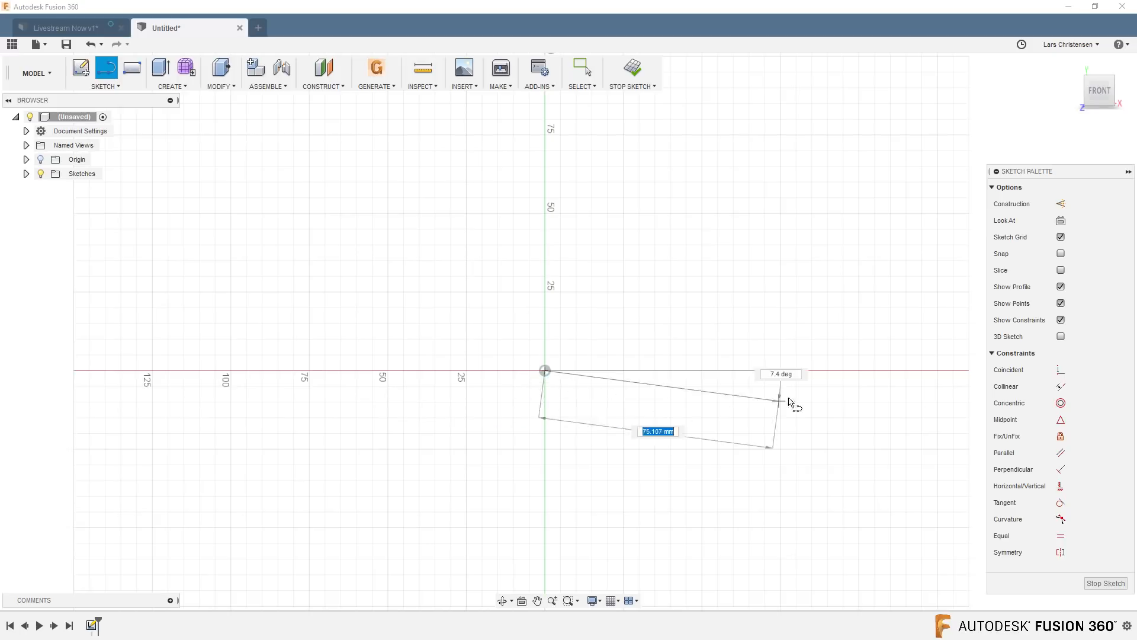
left_click(806, 371)
left_click(806, 390)
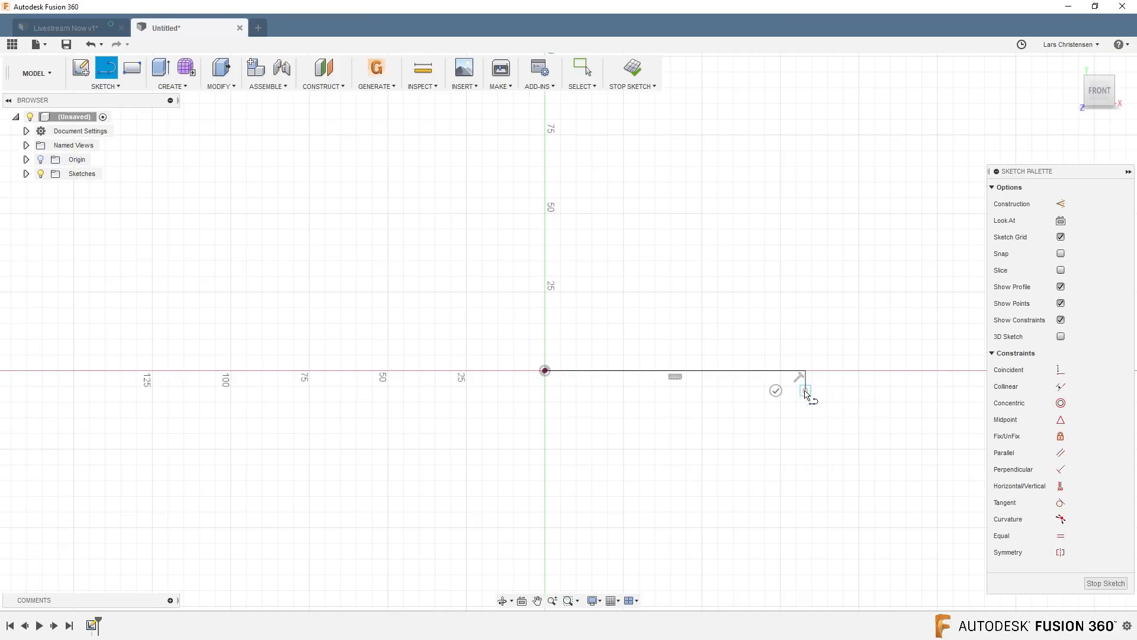
left_click(483, 390)
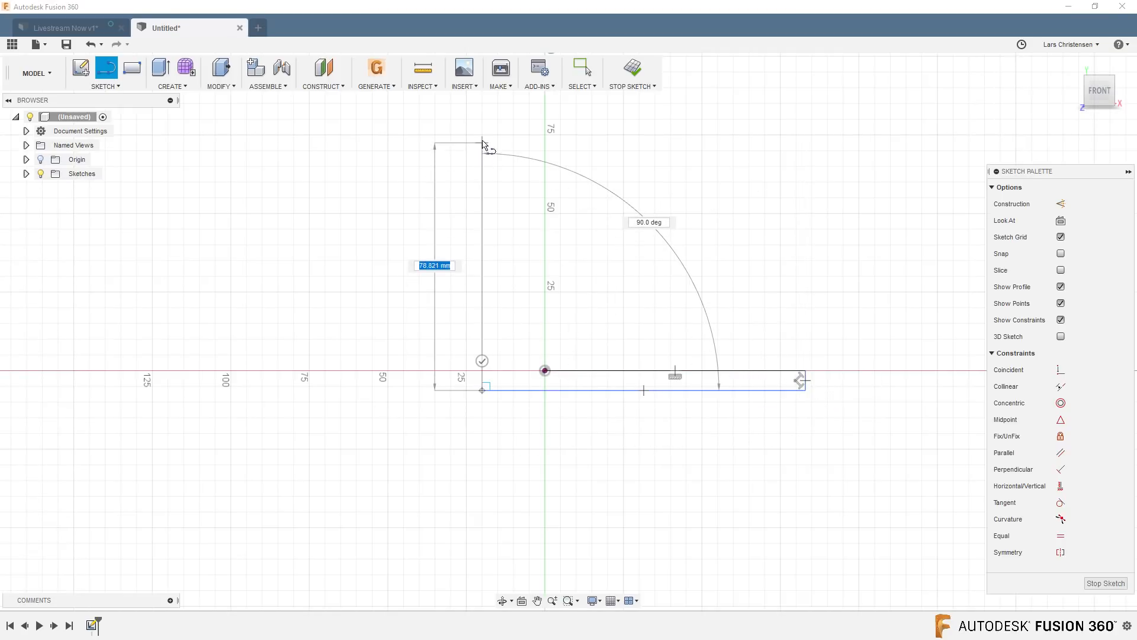
left_click(483, 138)
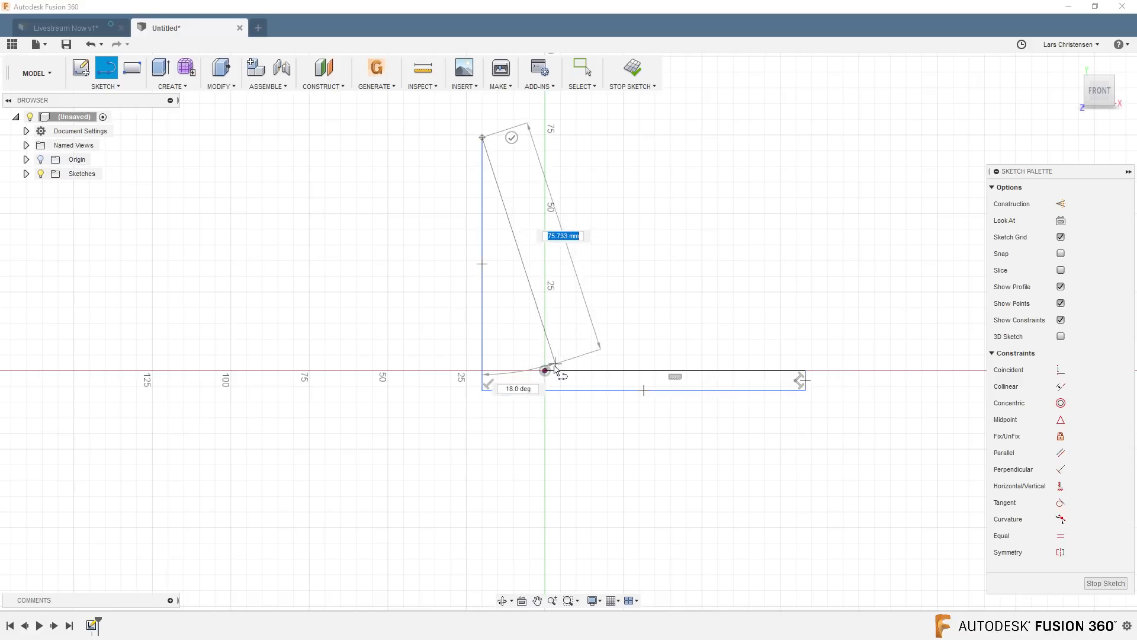
left_click(545, 138)
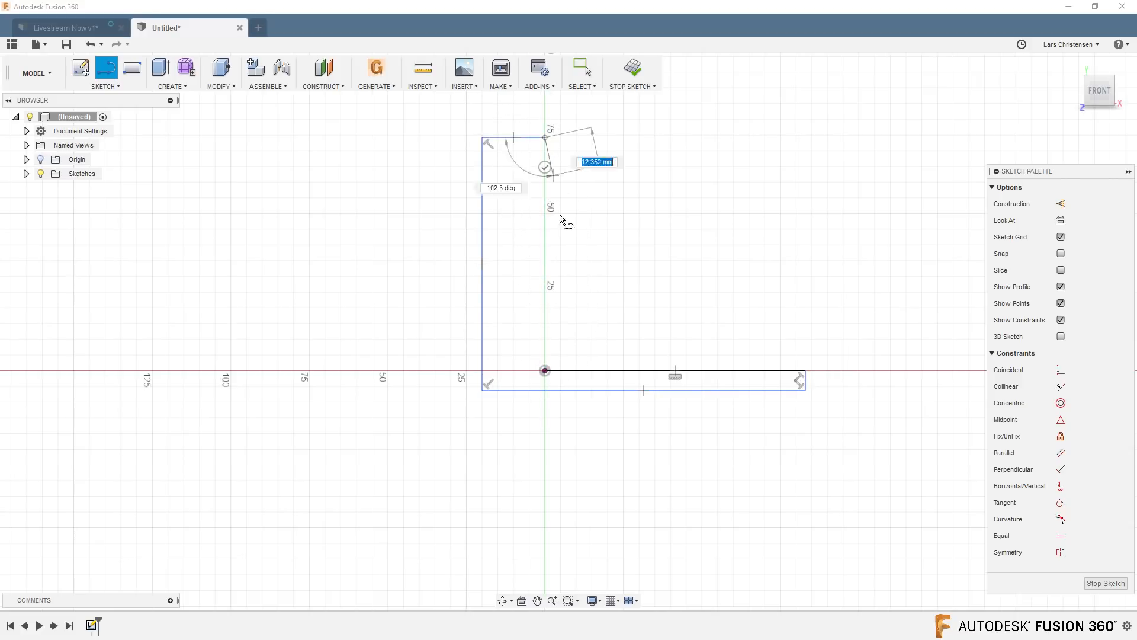
left_click(545, 371)
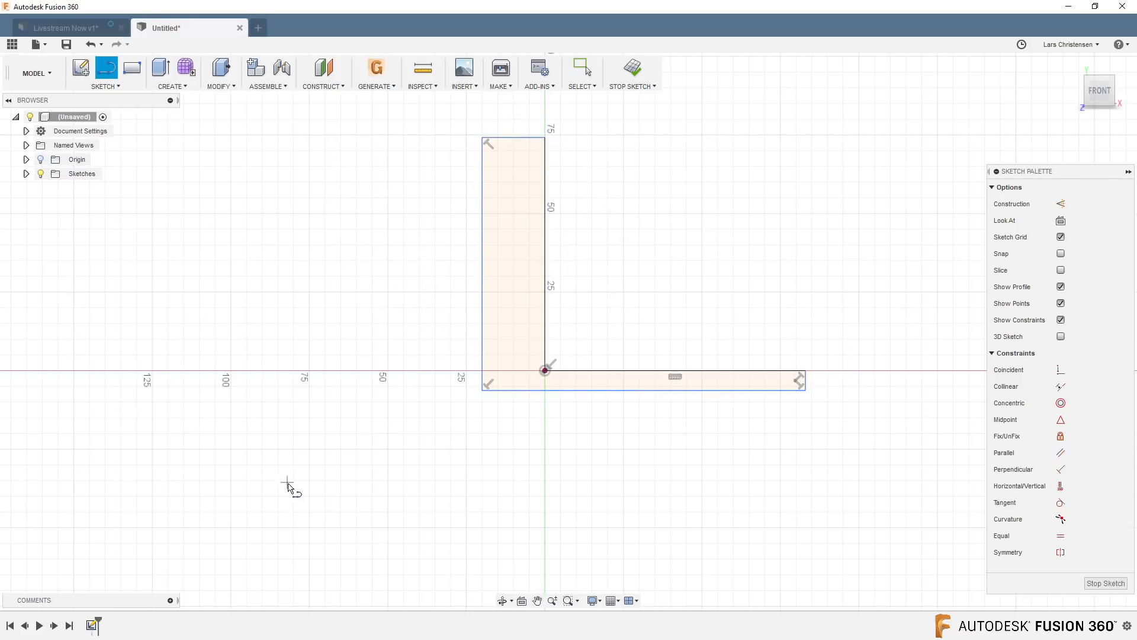
Step: Dimension the profile's inner vertical edge to 50 mm and make the inner horizontal edge equal to it
key("d")
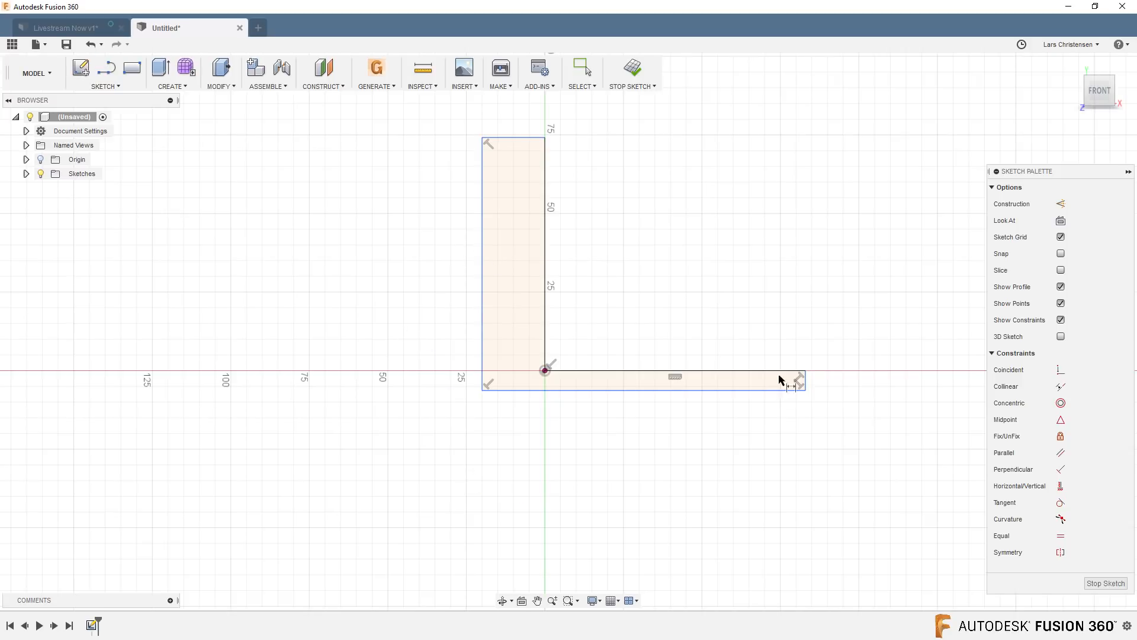
left_click(545, 243)
left_click(673, 241)
type("50")
key("Return")
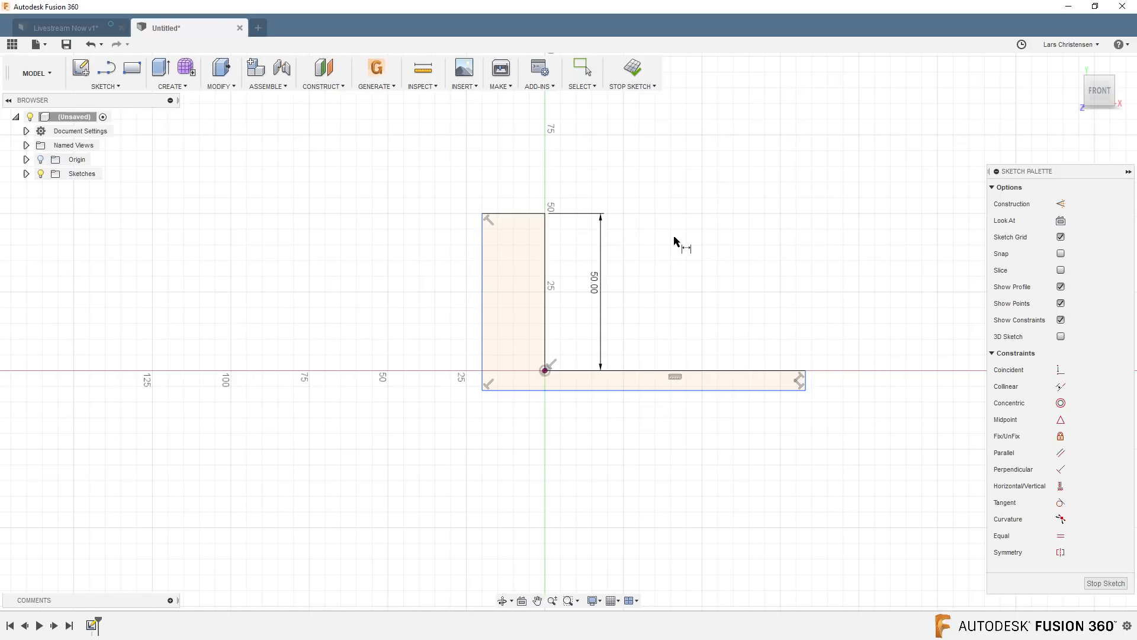
left_click(1060, 536)
left_click(545, 291)
left_click(595, 371)
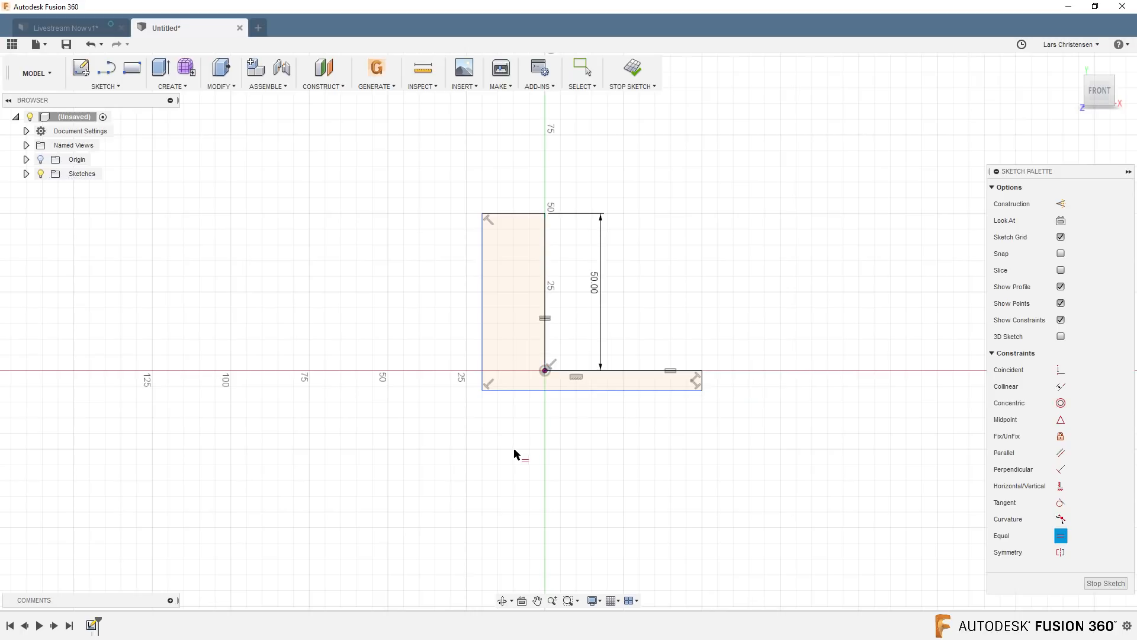
Step: Dimension the vertical leg's thickness to 2.5 mm and make the horizontal leg's end edge equal to it
key("d")
left_click(531, 213)
left_click(462, 173)
type("2.5")
key("Return")
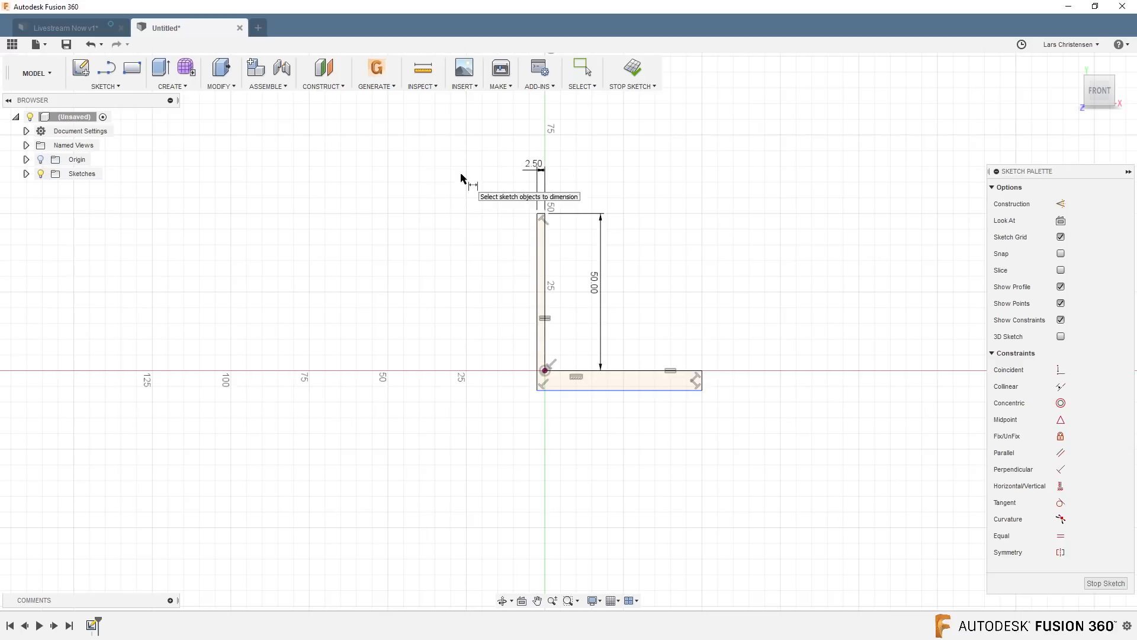
scroll(590, 191, "up", 2)
left_click(1060, 536)
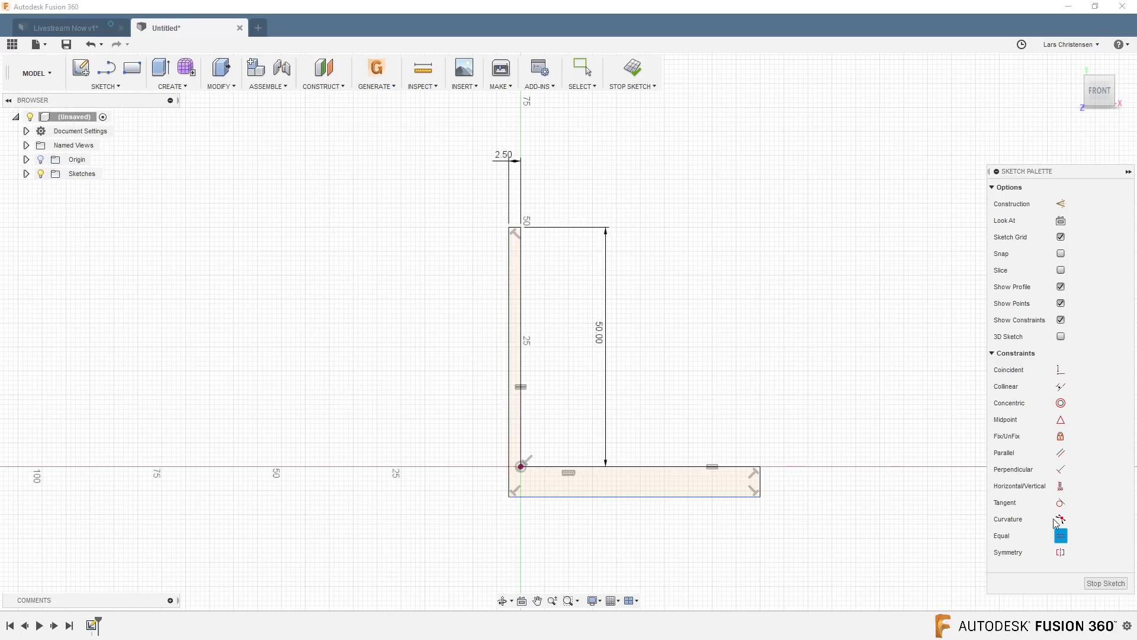
left_click(515, 228)
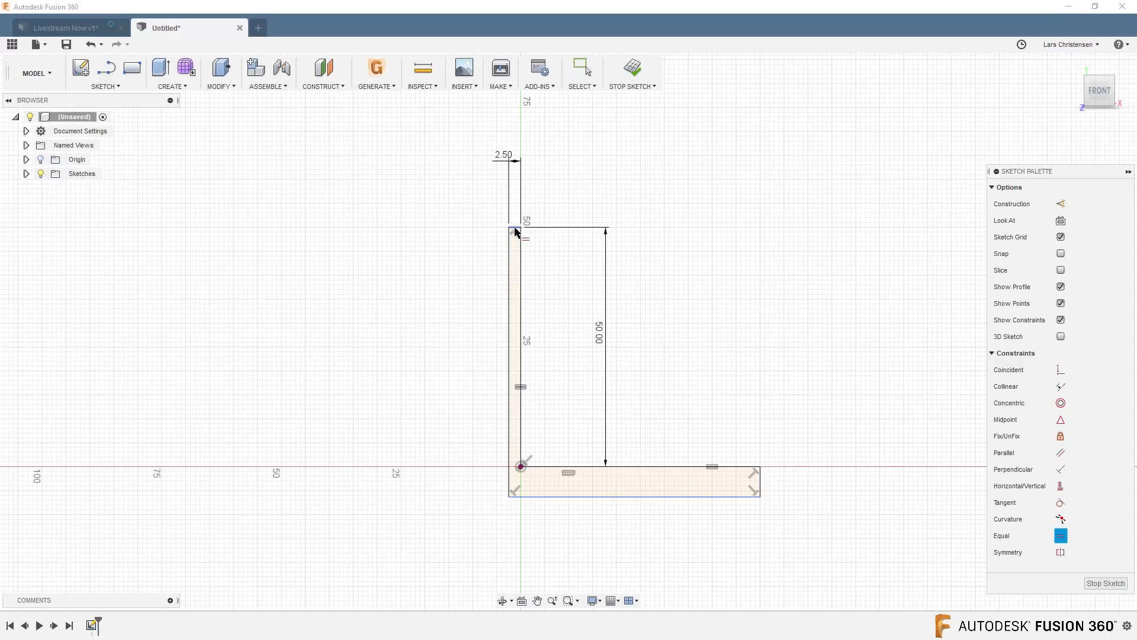
left_click(760, 483)
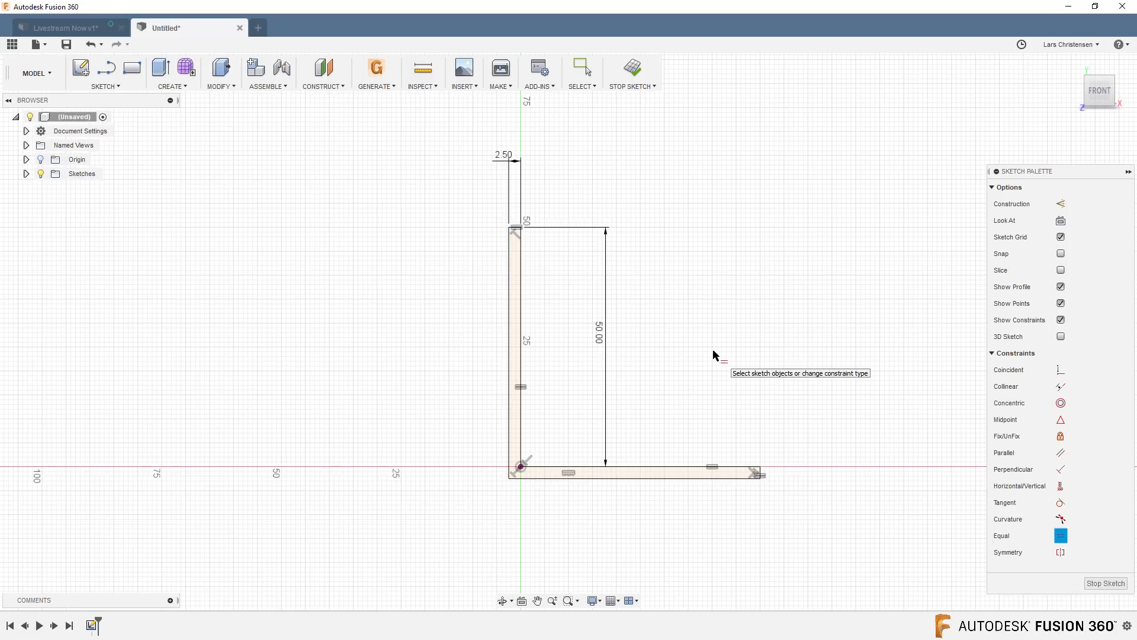
Step: Extrude the L-shaped profile 50 mm to one side as a new body
key("q")
left_click(567, 312)
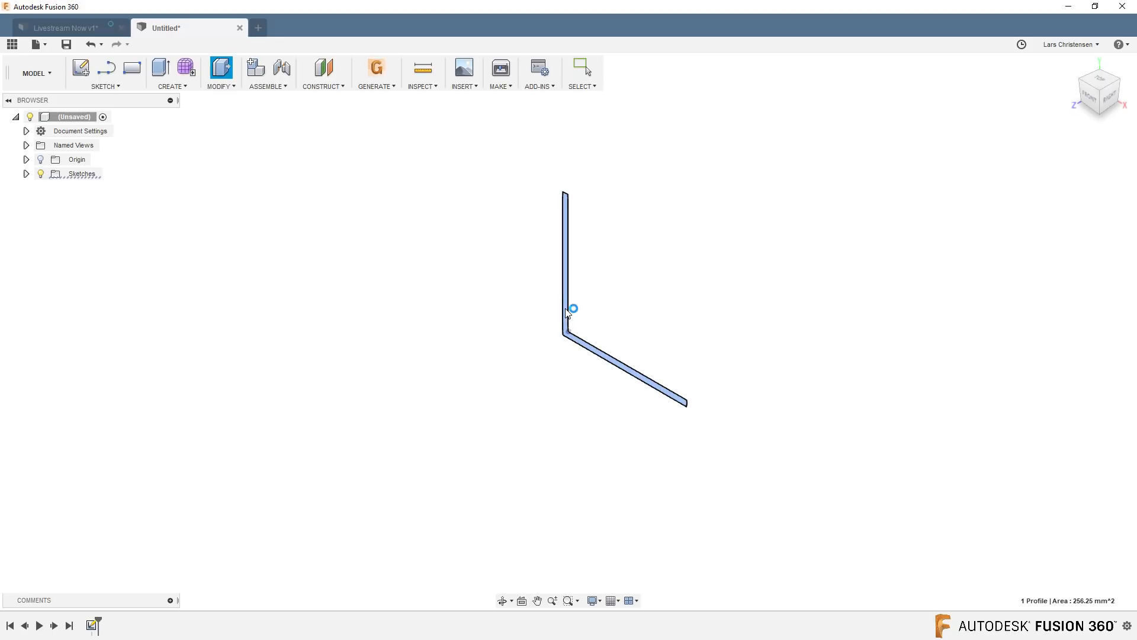
type("50")
key("Return")
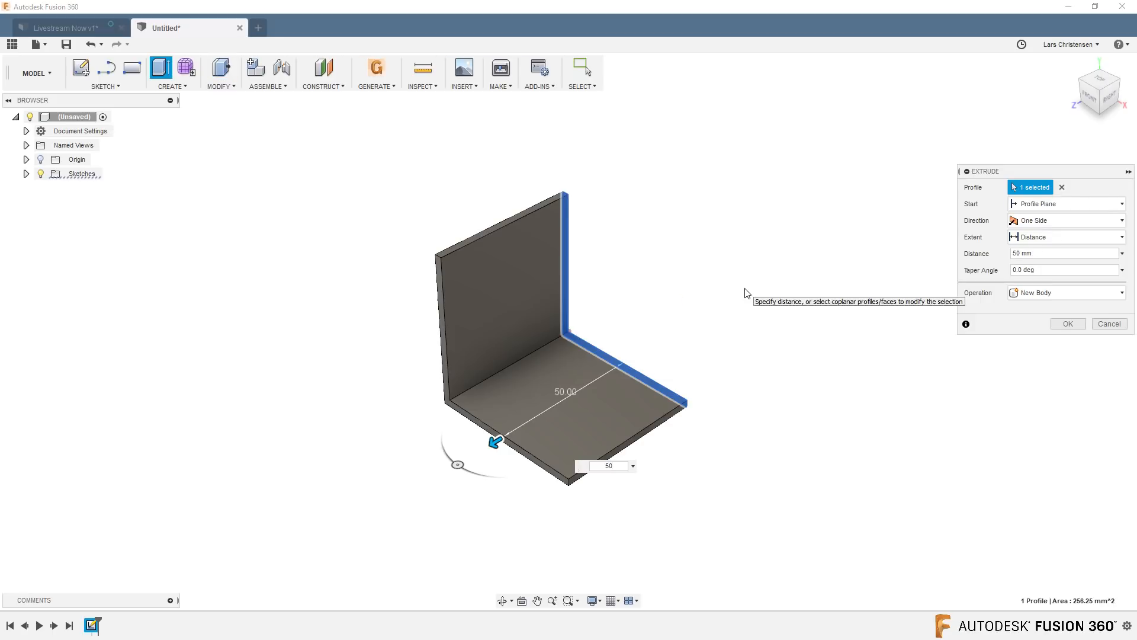
Step: Rename the extruded L-shaped body as Test Body
middle_click_drag(612, 426, 364, 408, "shift")
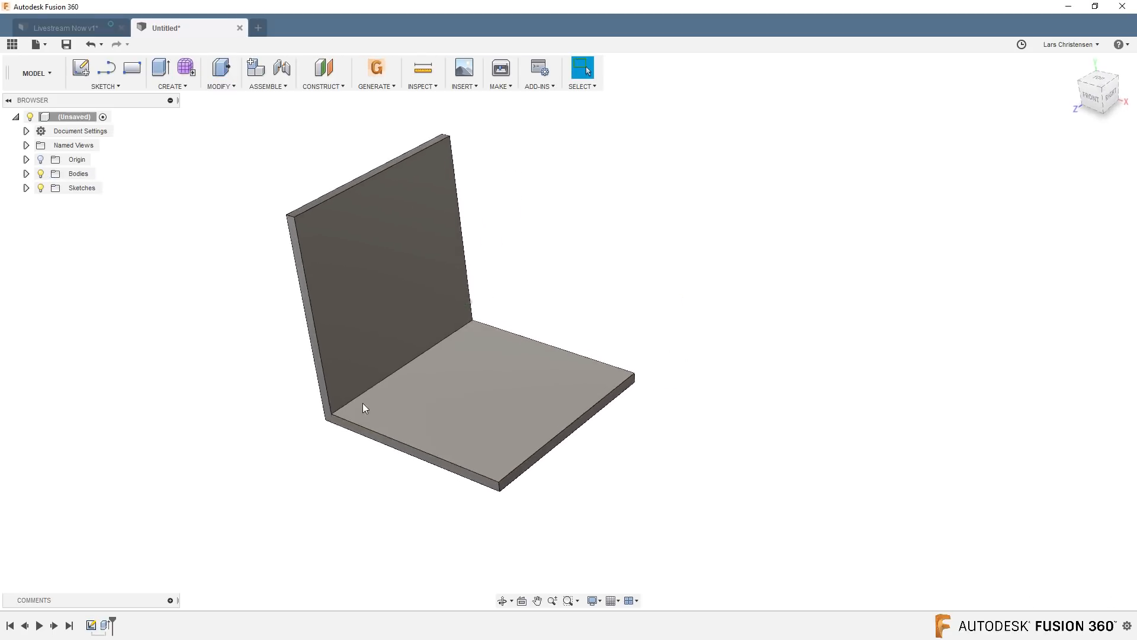
left_click(26, 173)
left_click(87, 188)
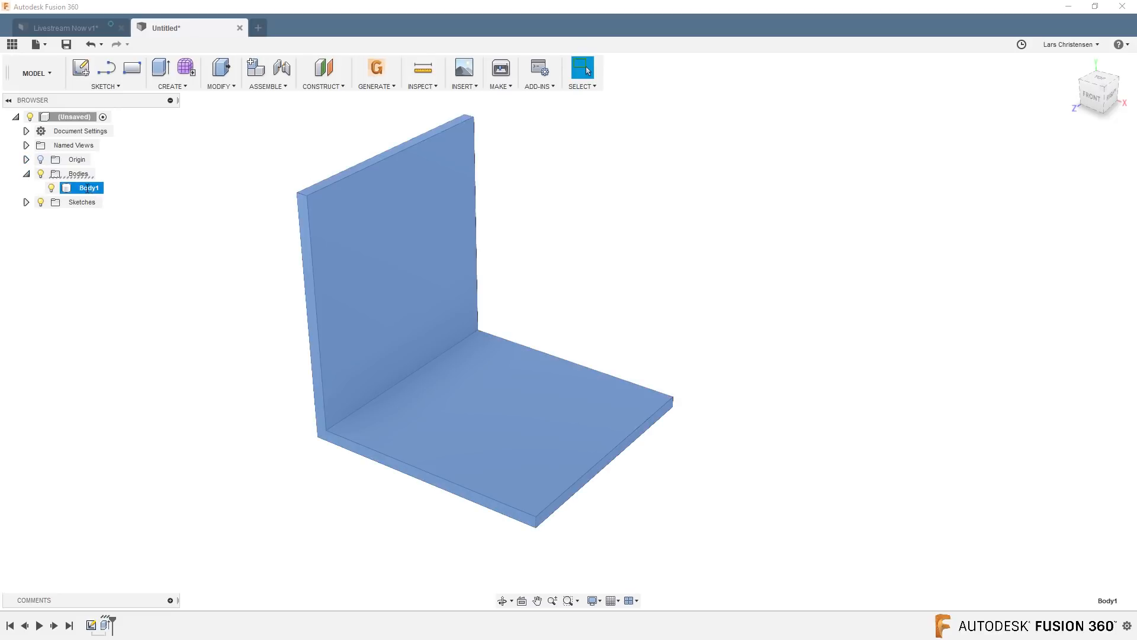
double_click(88, 189)
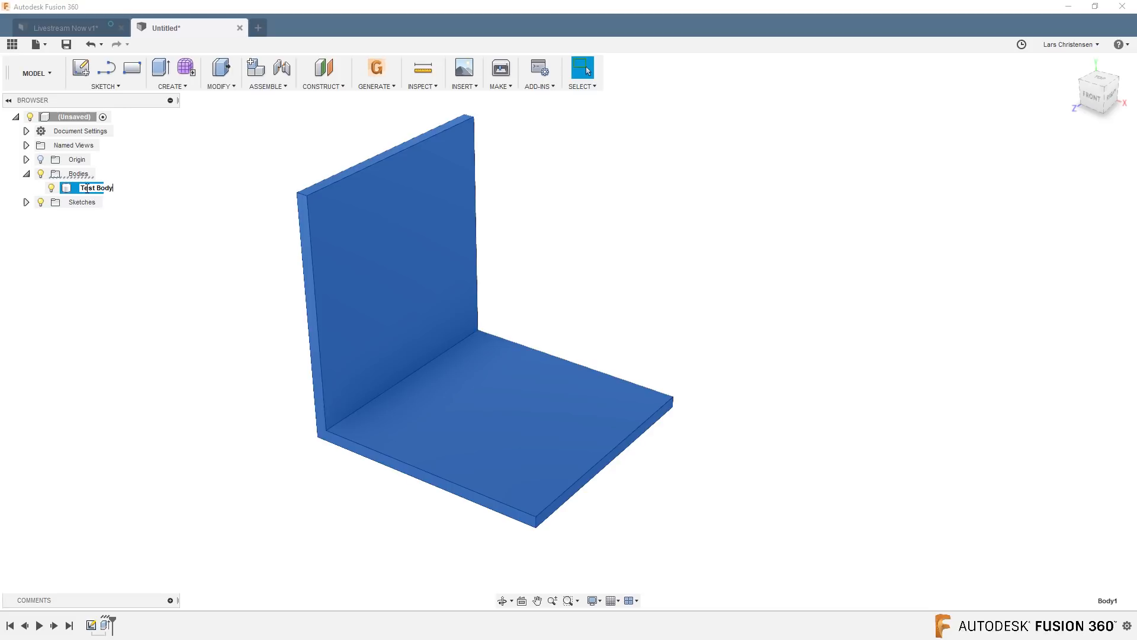
key("Return")
left_click(141, 318)
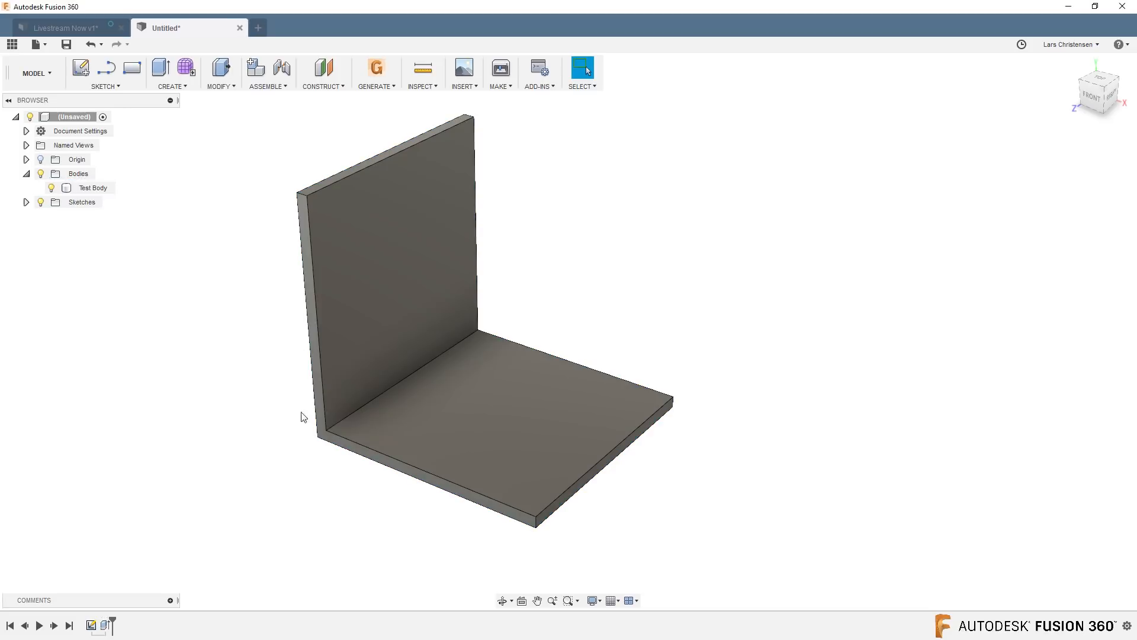
Step: Open the Along Rib design from the Sheet Metal Rib Library folder and examine its red and green bodies from below and above
middle_click_drag(291, 505, 274, 442, "shift")
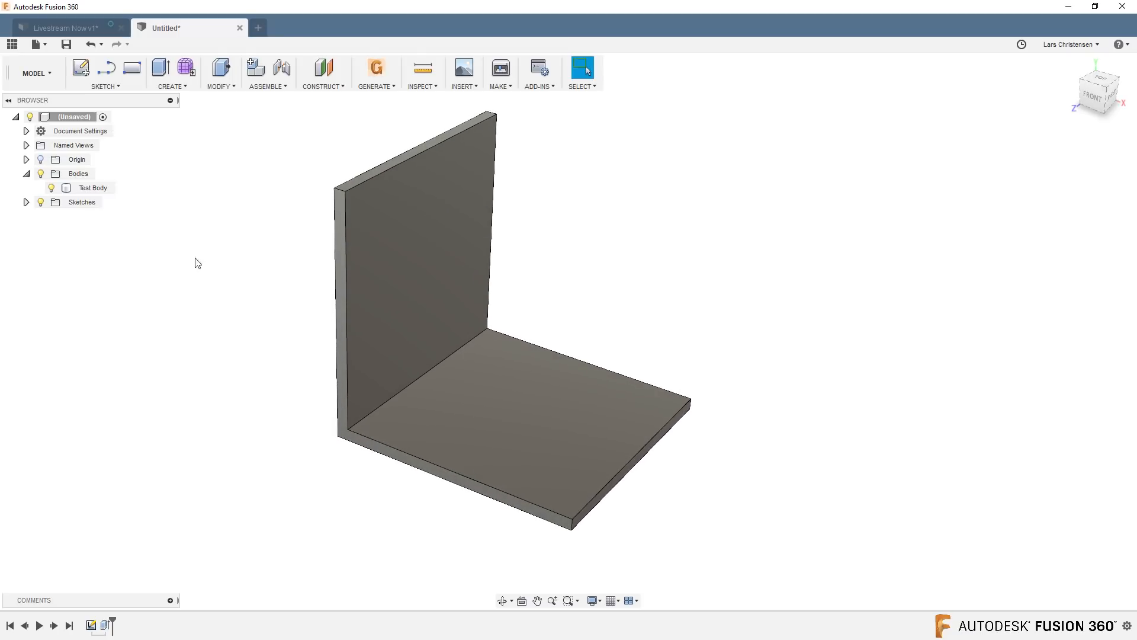
left_click(12, 44)
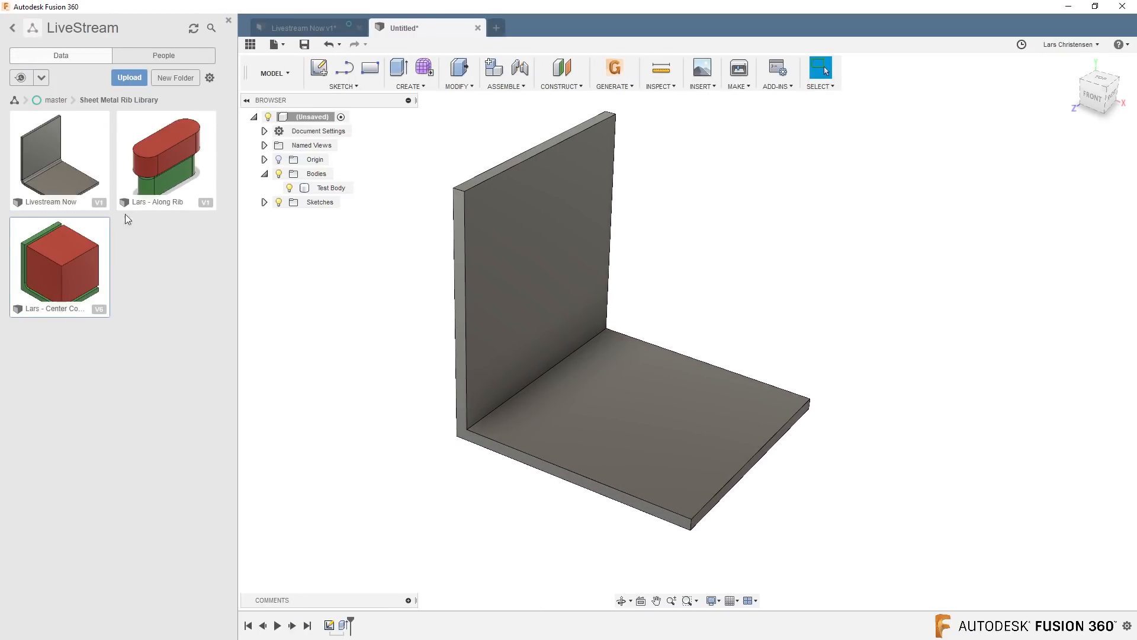
double_click(165, 166)
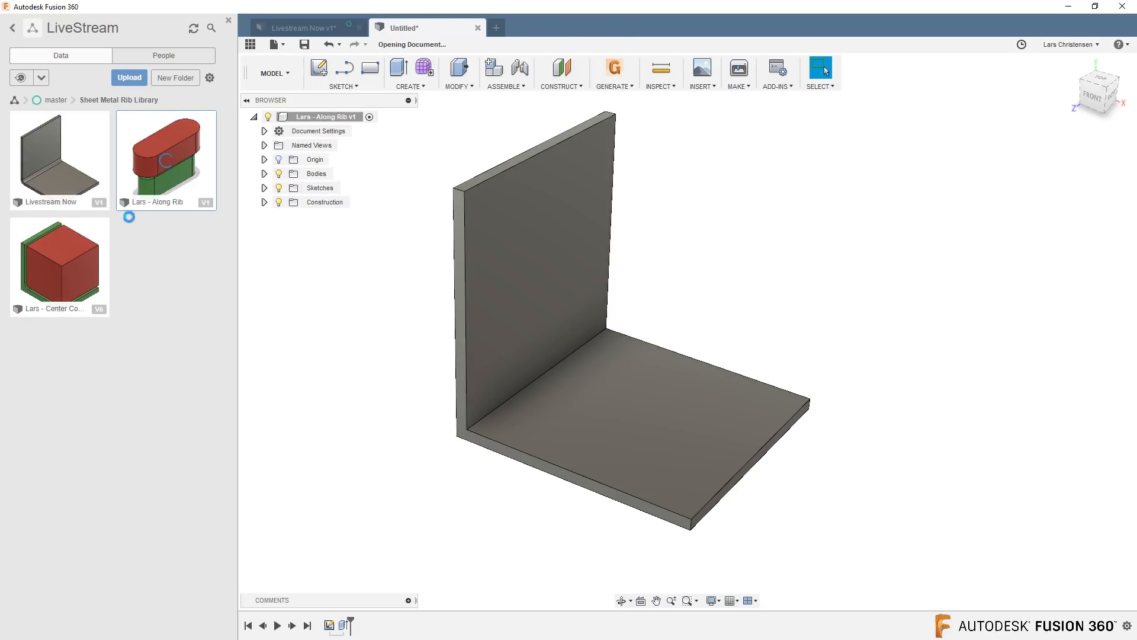
middle_click_drag(460, 401, 599, 391, "shift")
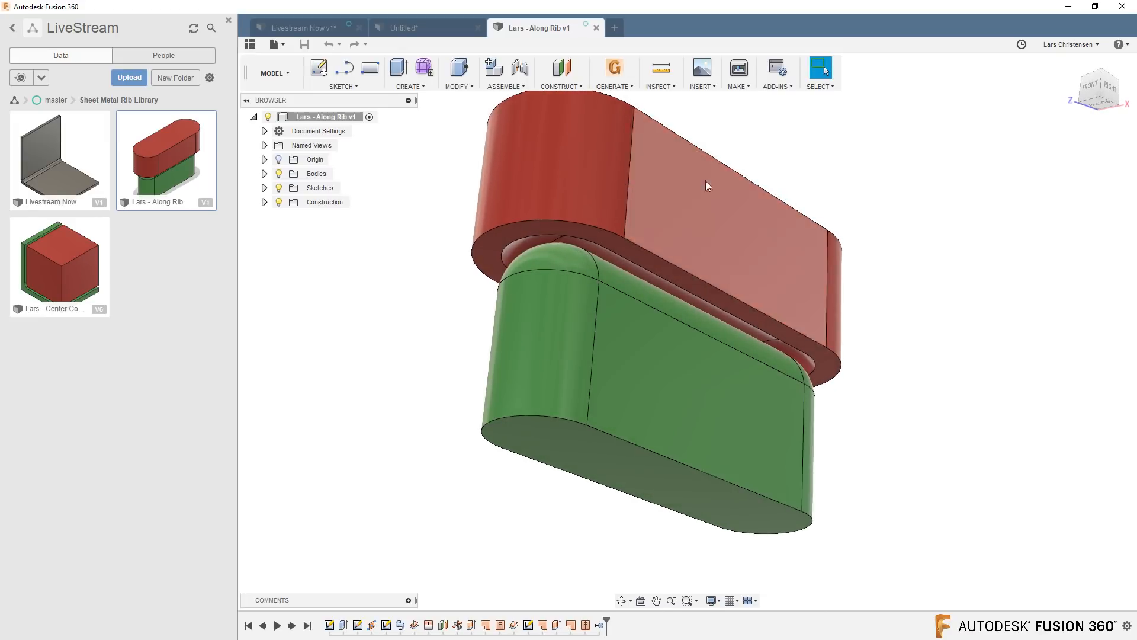
middle_click_drag(638, 190, 702, 269, "shift")
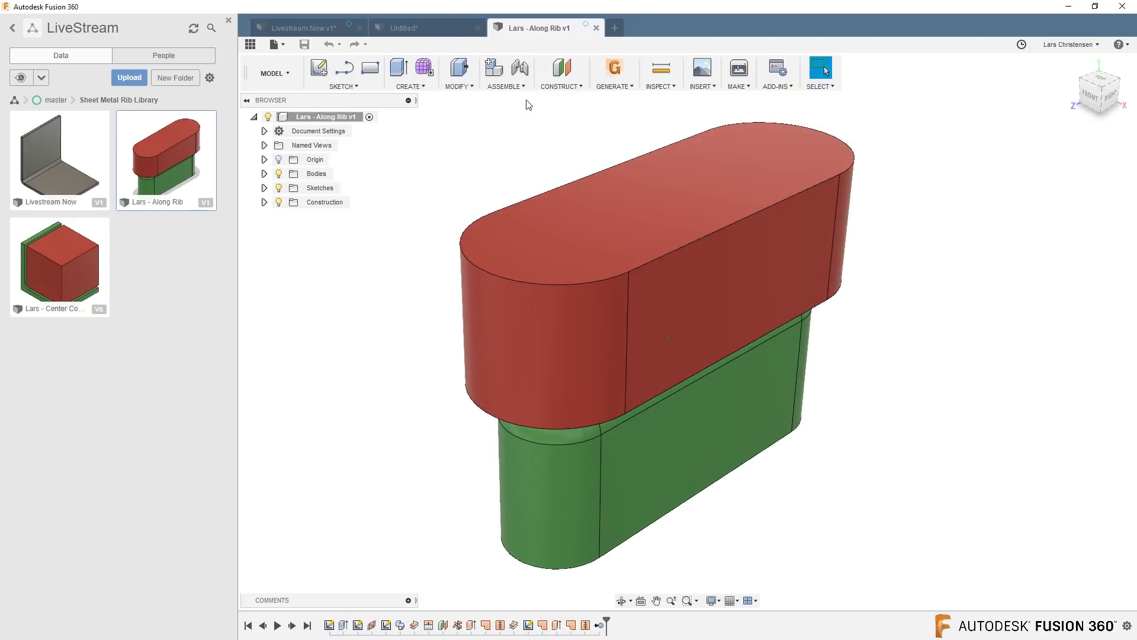
Step: Return to the untitled L-shaped design, hide the project files, and start a sketch on the upper face of the horizontal leg
left_click(442, 28)
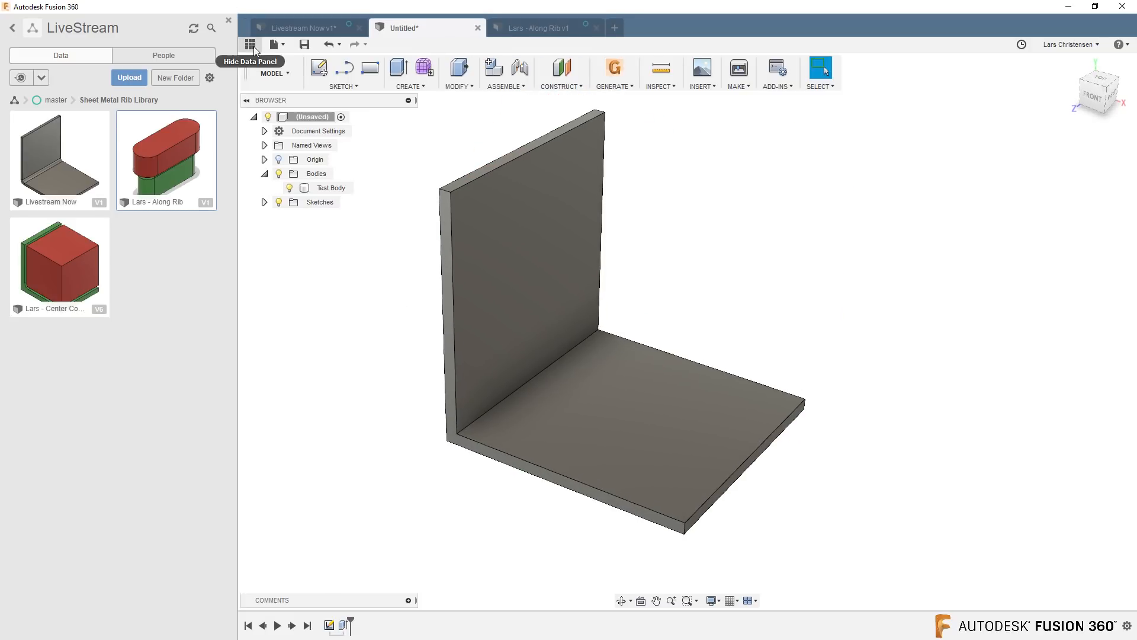
left_click(251, 45)
middle_click_drag(485, 379, 722, 353, "shift")
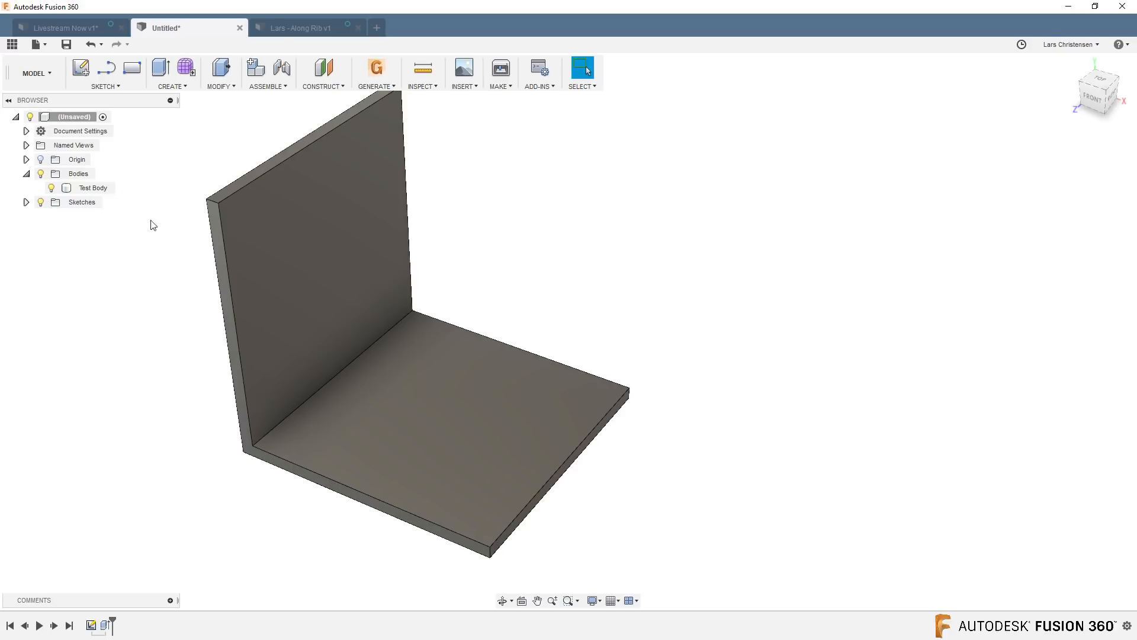
left_click(81, 68)
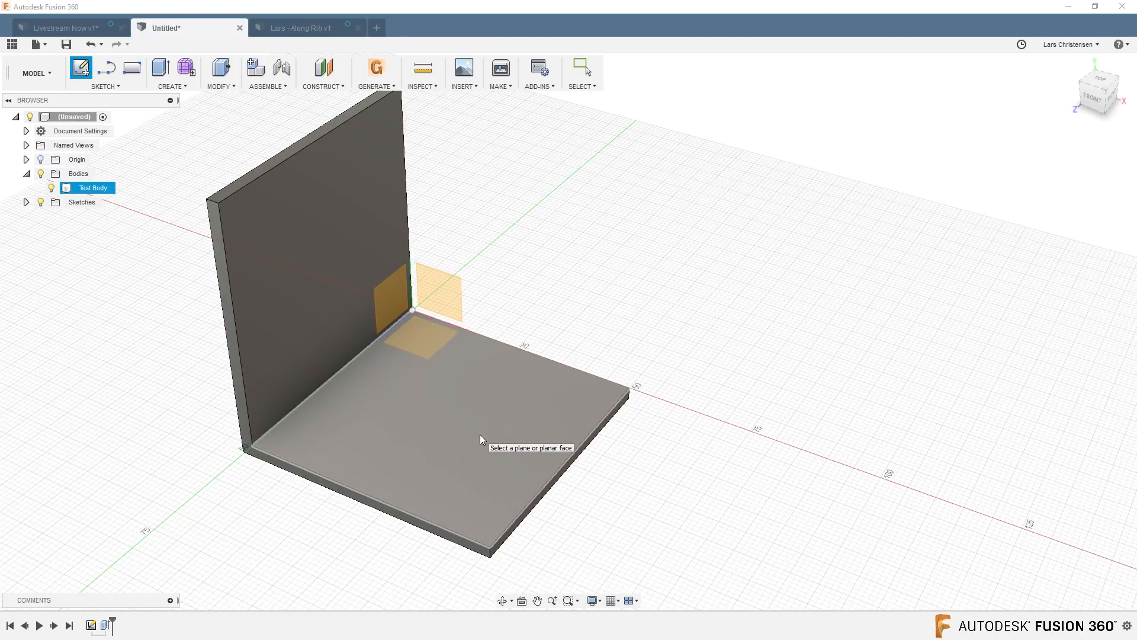
left_click(447, 423)
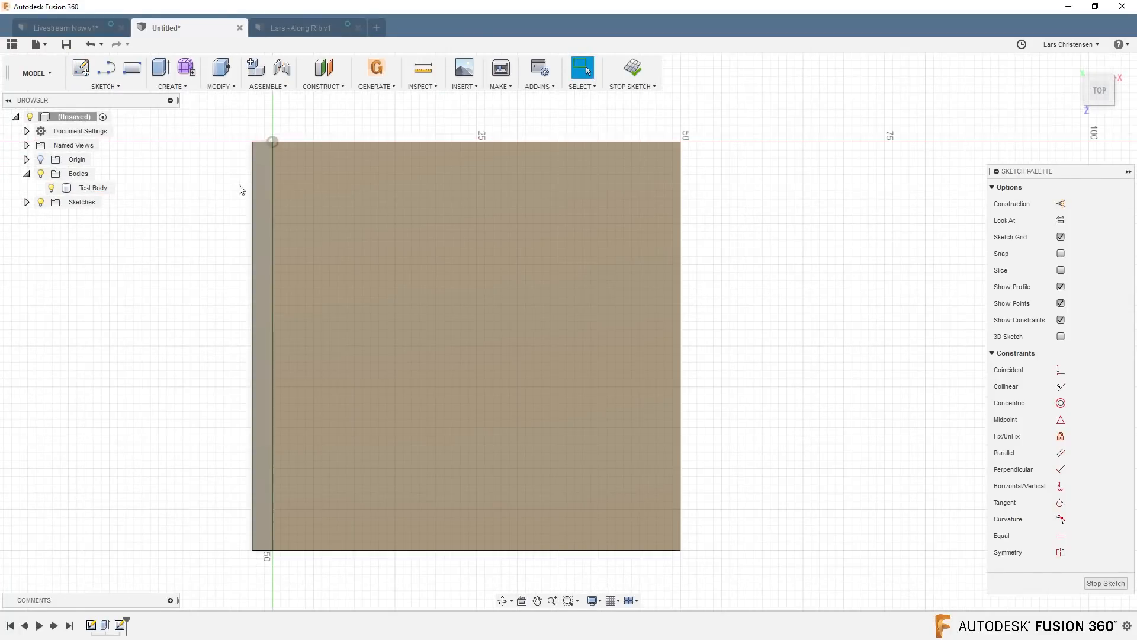
Step: Draw a vertical overall slot about 28 mm long and 8 mm wide near the middle of the face
left_click(114, 84)
mouse_move(117, 196)
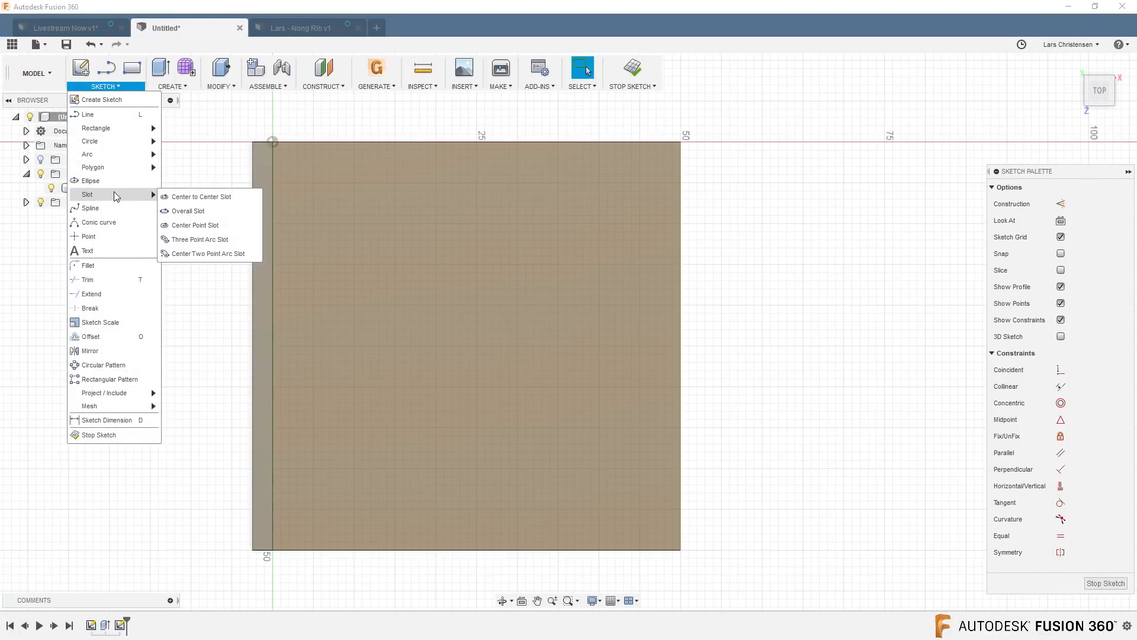
left_click(189, 212)
left_click(465, 262)
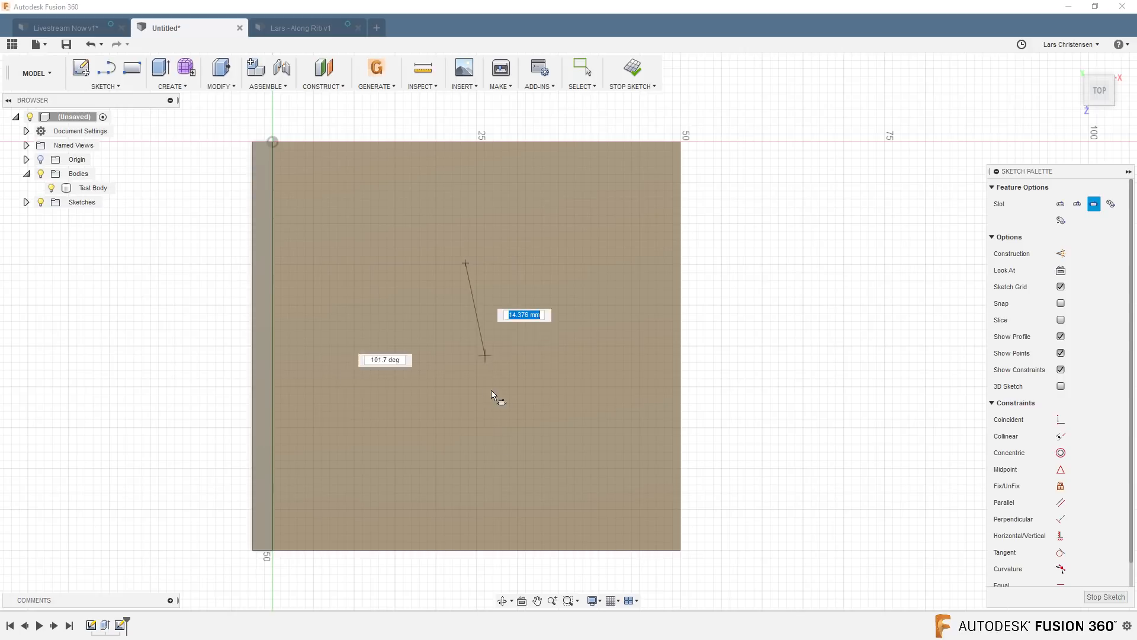
left_click(465, 492)
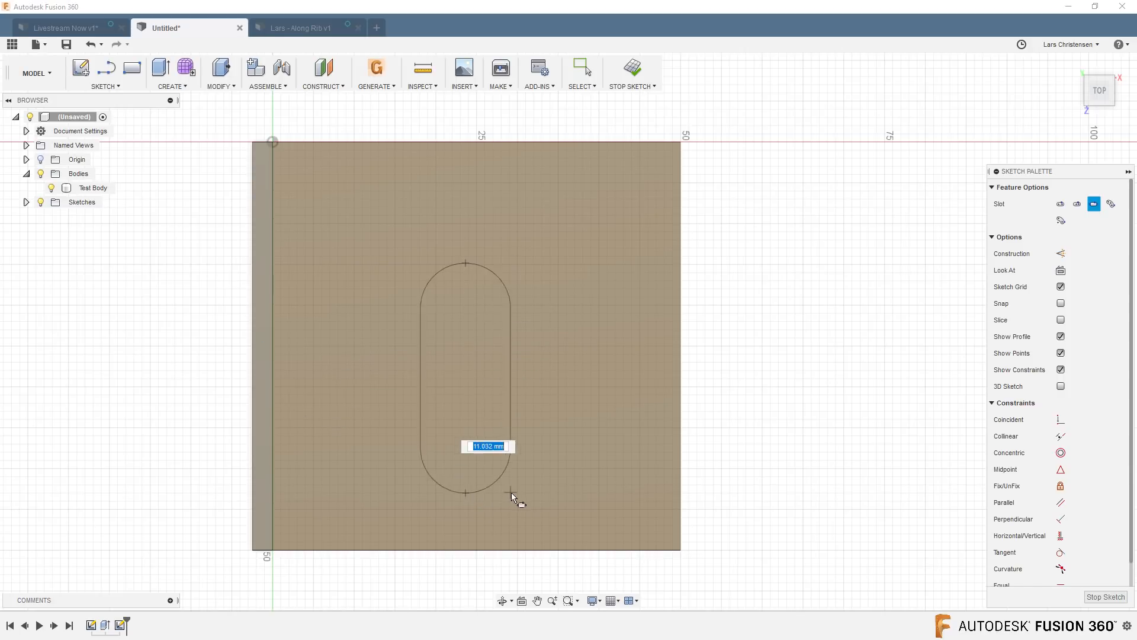
type("8.")
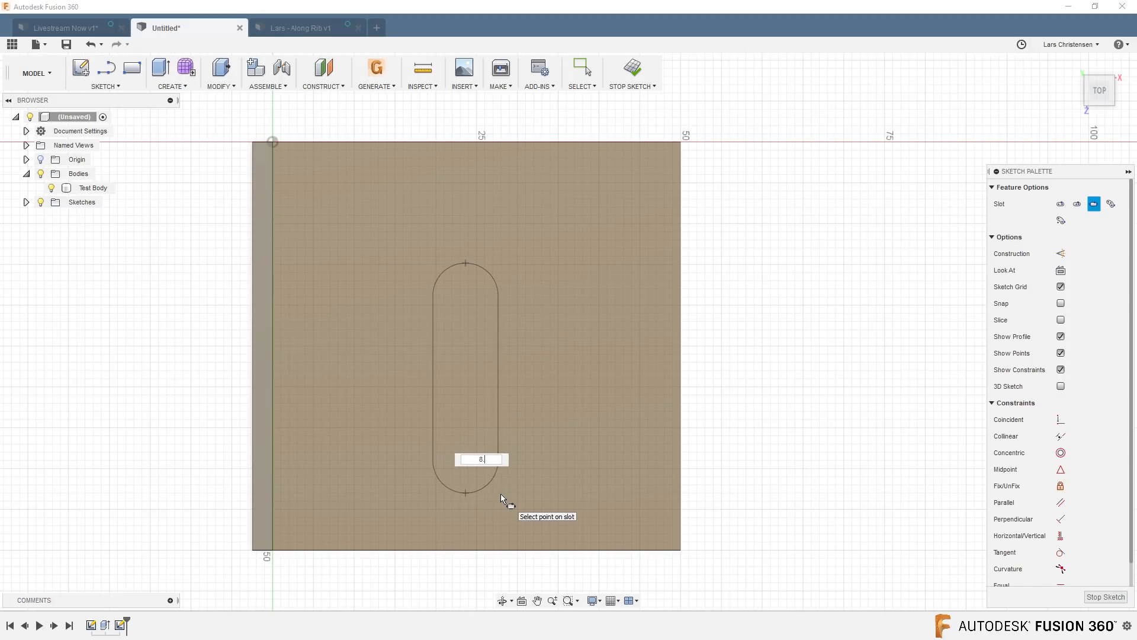
key("Return")
key("Escape")
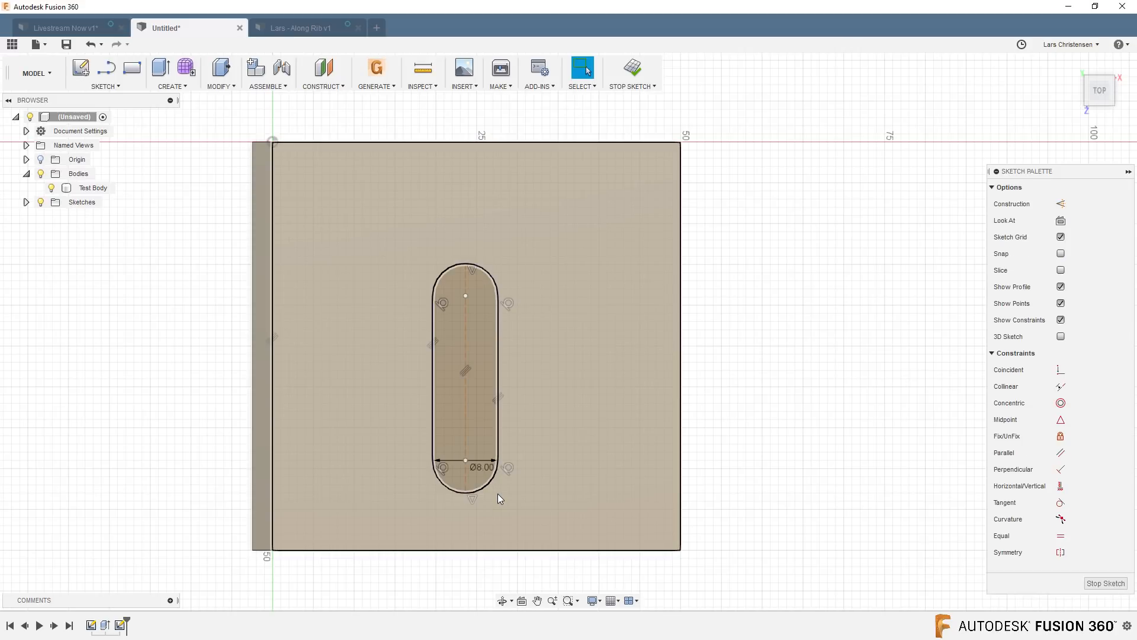
scroll(578, 420, "up", 3)
scroll(420, 198, "down", 2)
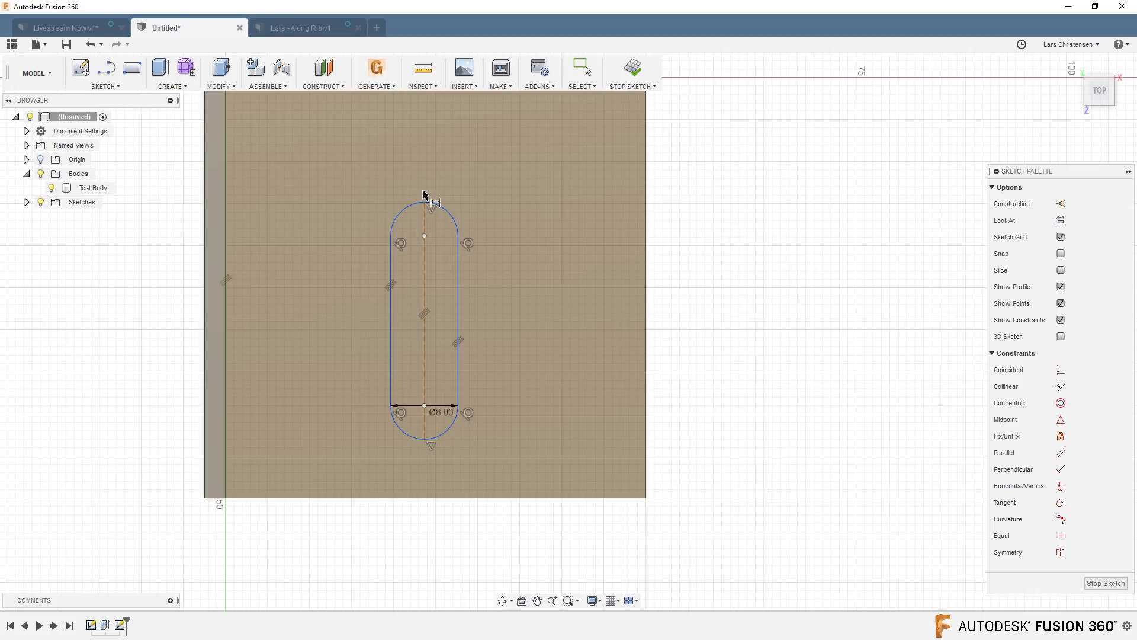
Step: Dimension the slot's overall length between its two end arcs as 30 mm, using the Pick Circle/Arc Tangent option
right_click(701, 204)
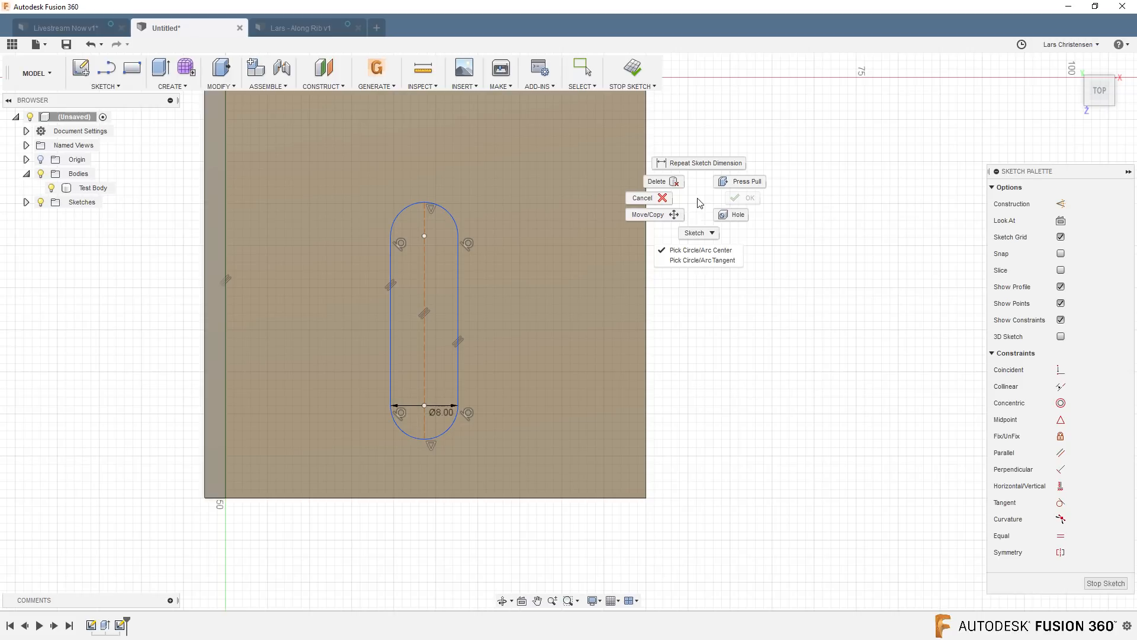
left_click(721, 261)
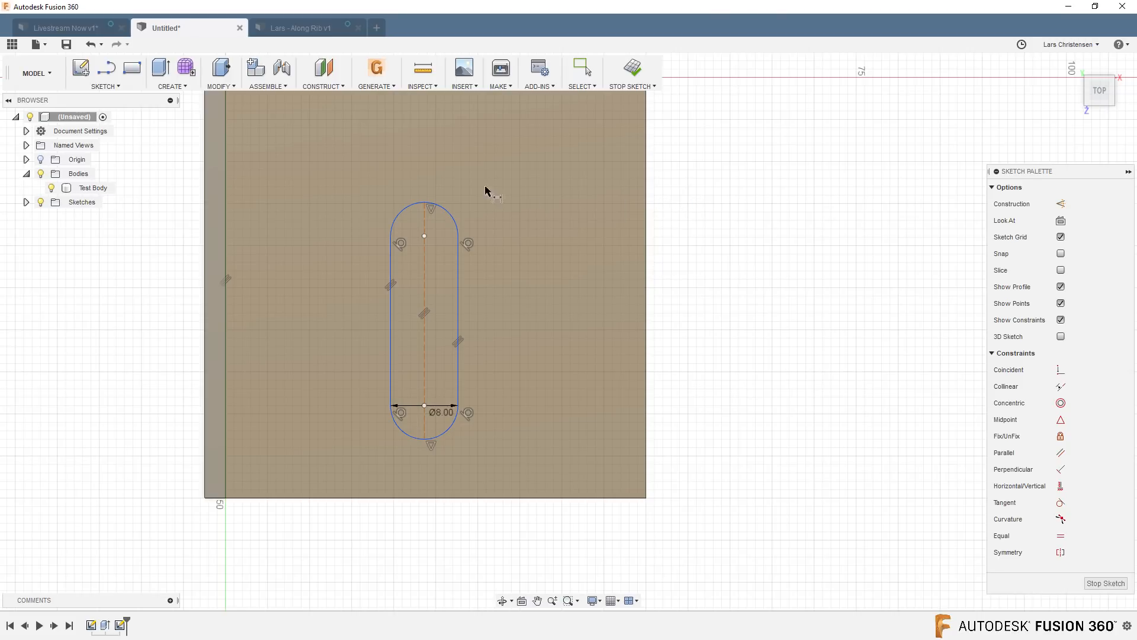
left_click(419, 204)
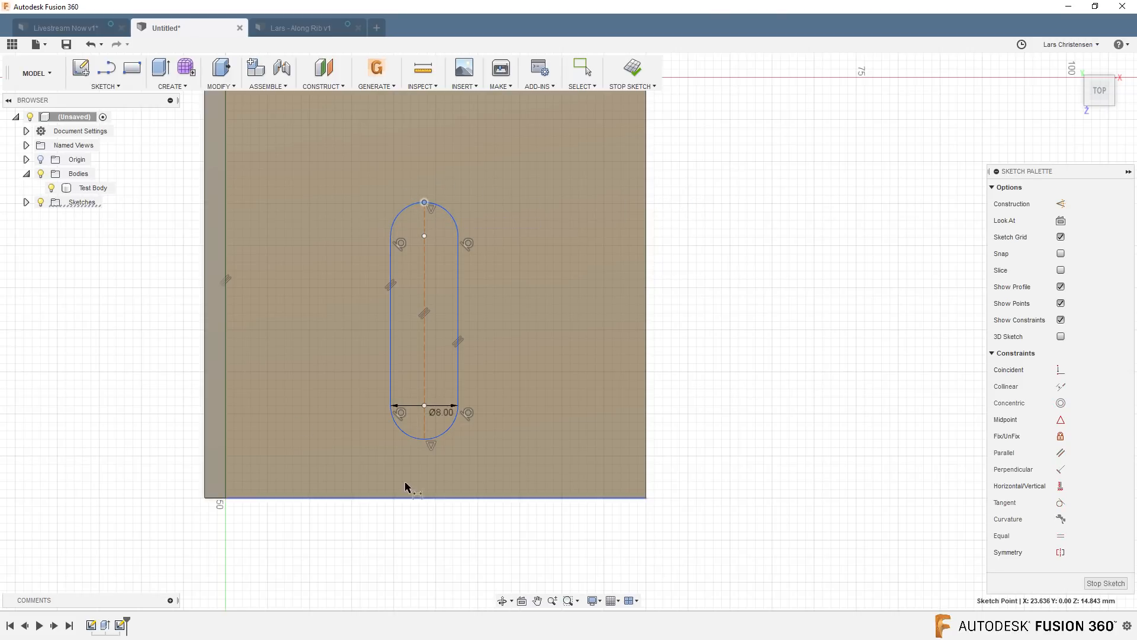
left_click(424, 438)
left_click(690, 324)
type("30")
key("Return")
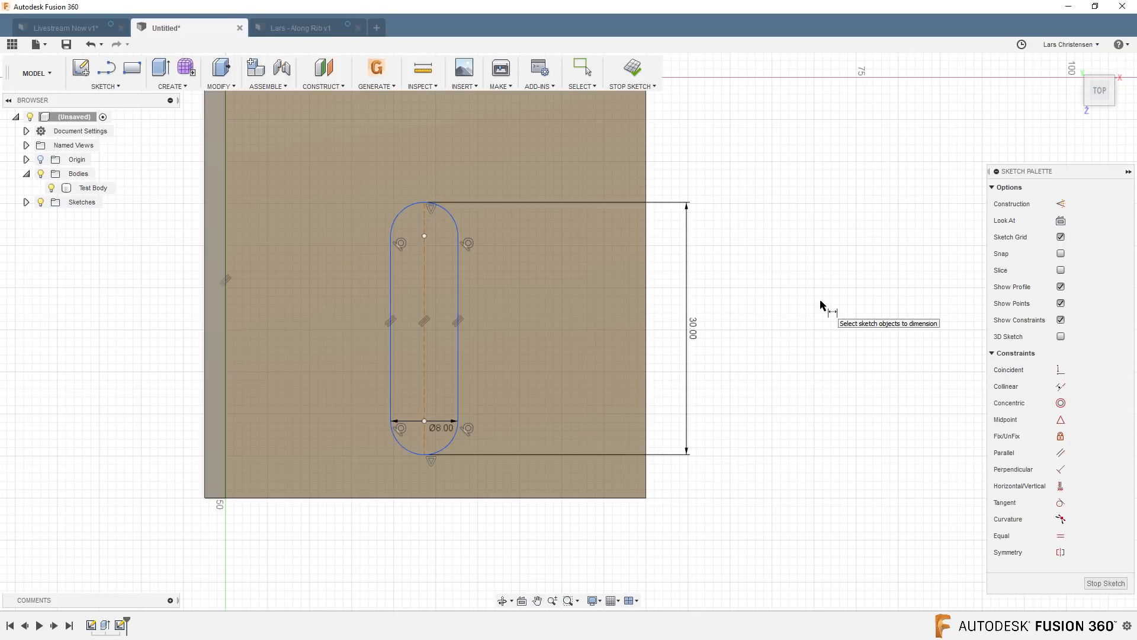
Step: Dimension the horizontal distance from the slot's upper arc center to the face's right edge as 25 mm
scroll(424, 257, "down", 2)
scroll(468, 230, "up", 1)
left_click(419, 246)
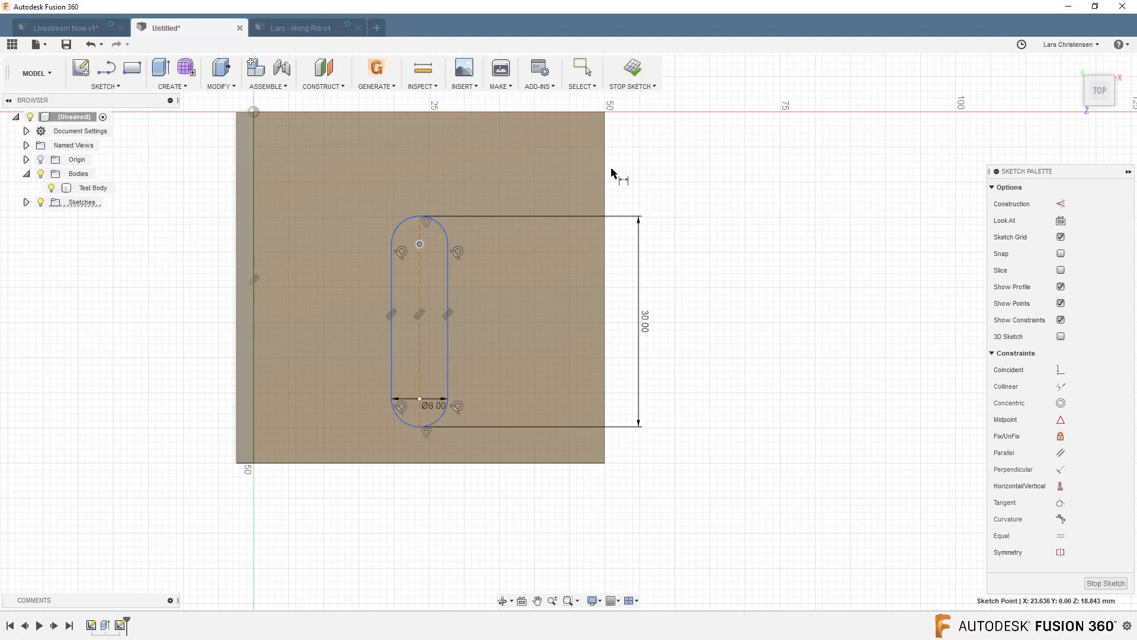
left_click(605, 181)
scroll(562, 283, "down", 2)
left_click(526, 147)
type("25")
key("Return")
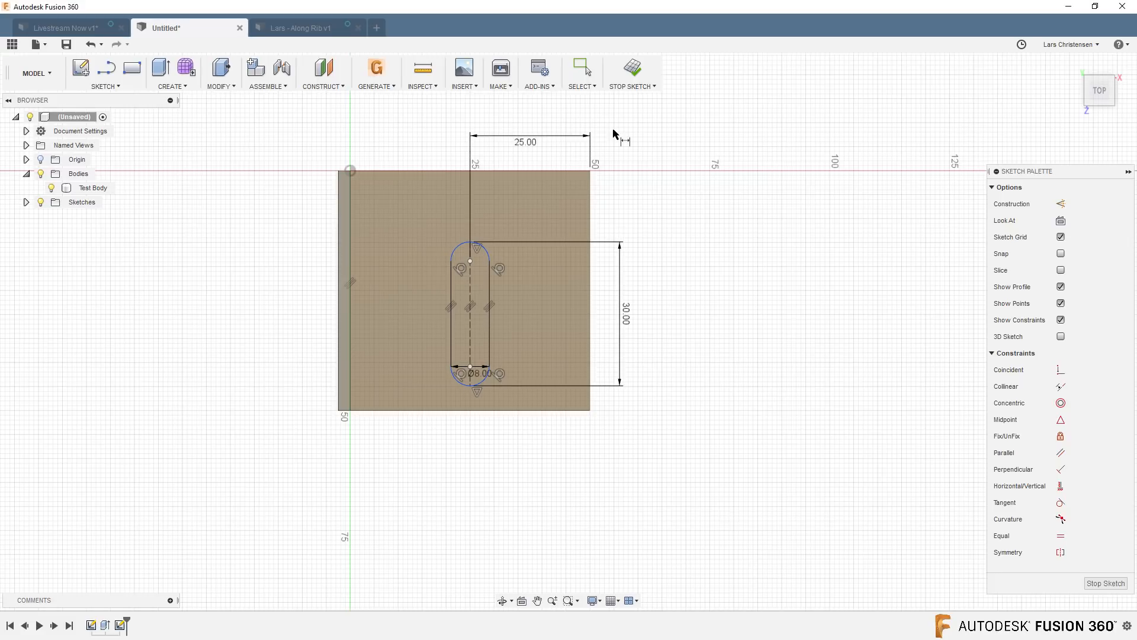
Step: Dimension the vertical distance from the slot's upper arc center to the face's top edge as 10 mm
left_click(471, 261)
left_click(562, 171)
left_click(642, 218)
type("10")
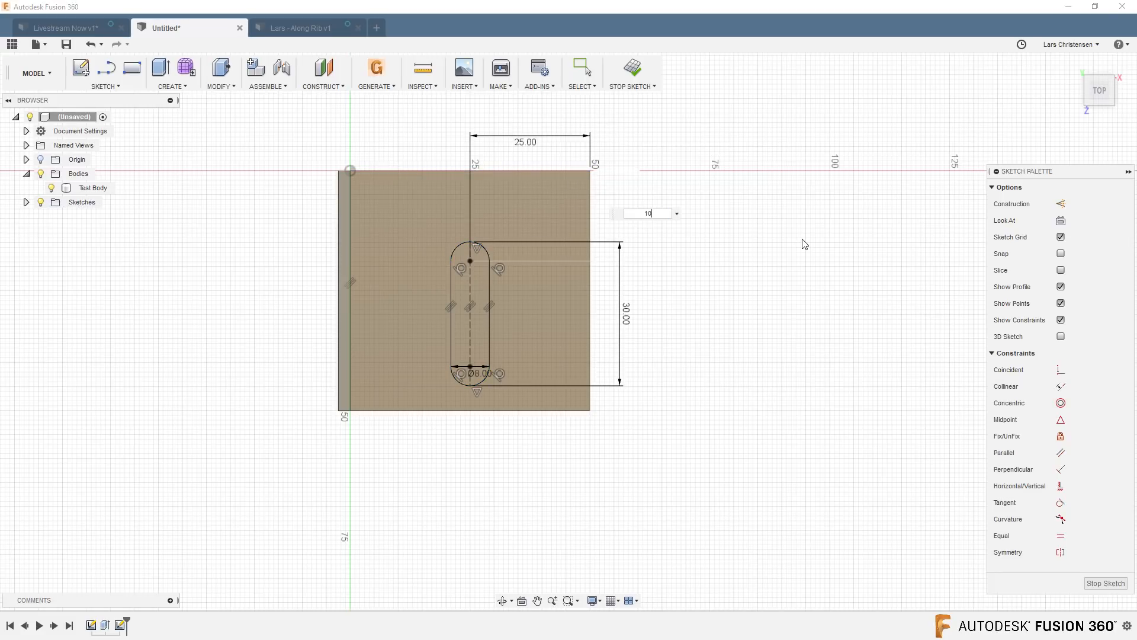
key("Return")
Step: Set the vertical distance between the slot's upper arc center and the face's top edge to 15 mm
scroll(502, 248, "up", 1)
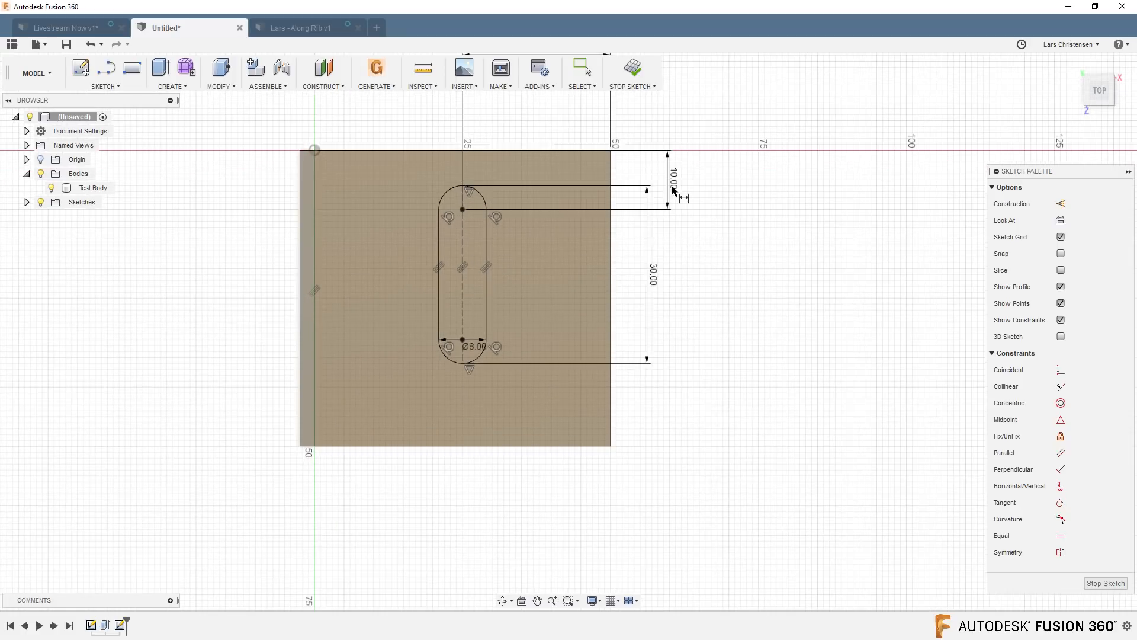
double_click(643, 194)
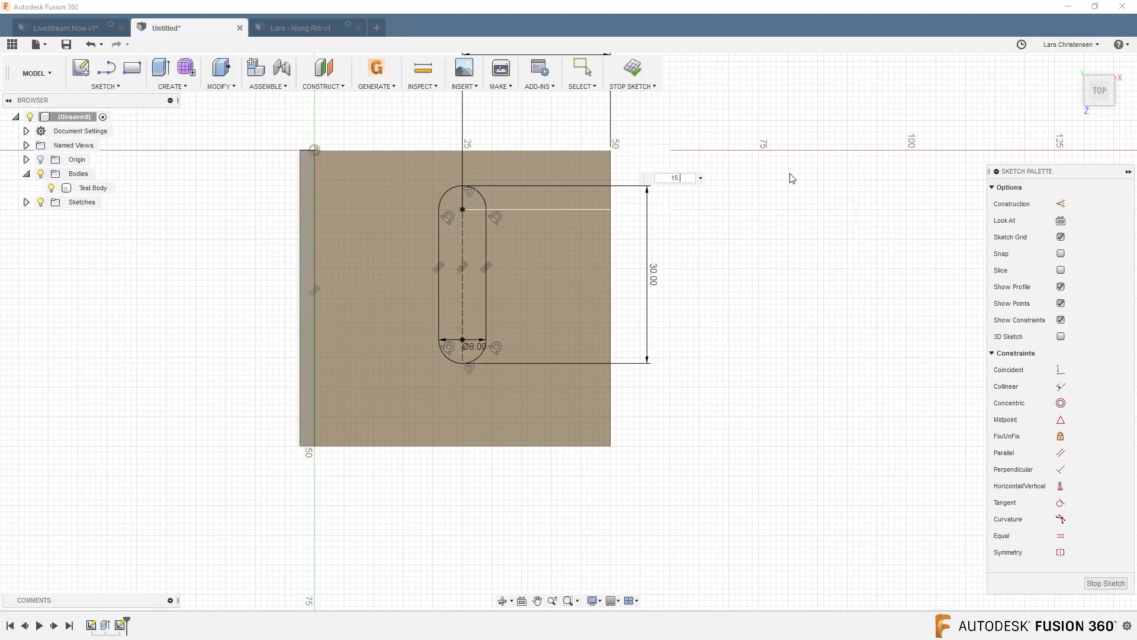
Step: Set the distance from the slot's upper centre point to the plate's edge to 15 mm and finish the sketch
key("Return")
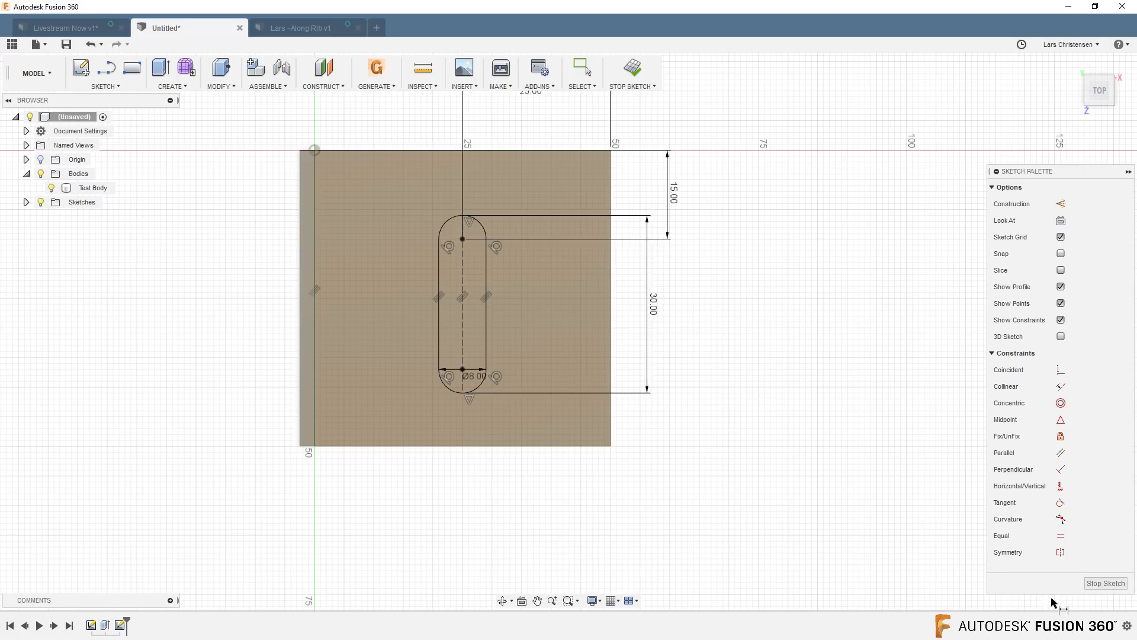
left_click(1105, 583)
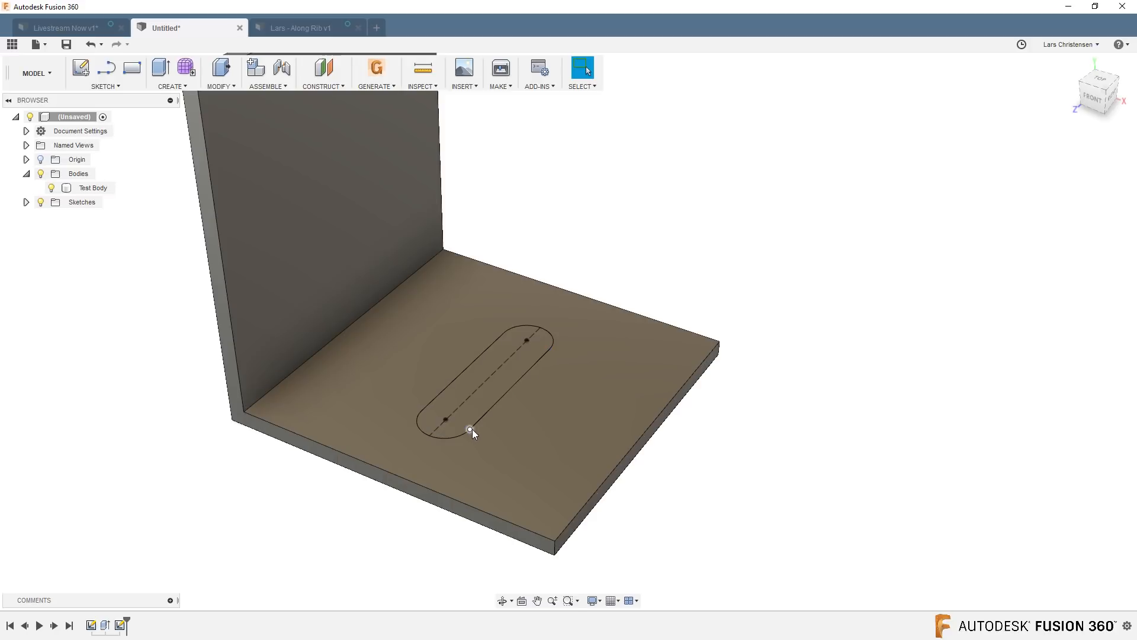
middle_click_drag(306, 453, 280, 403, "shift")
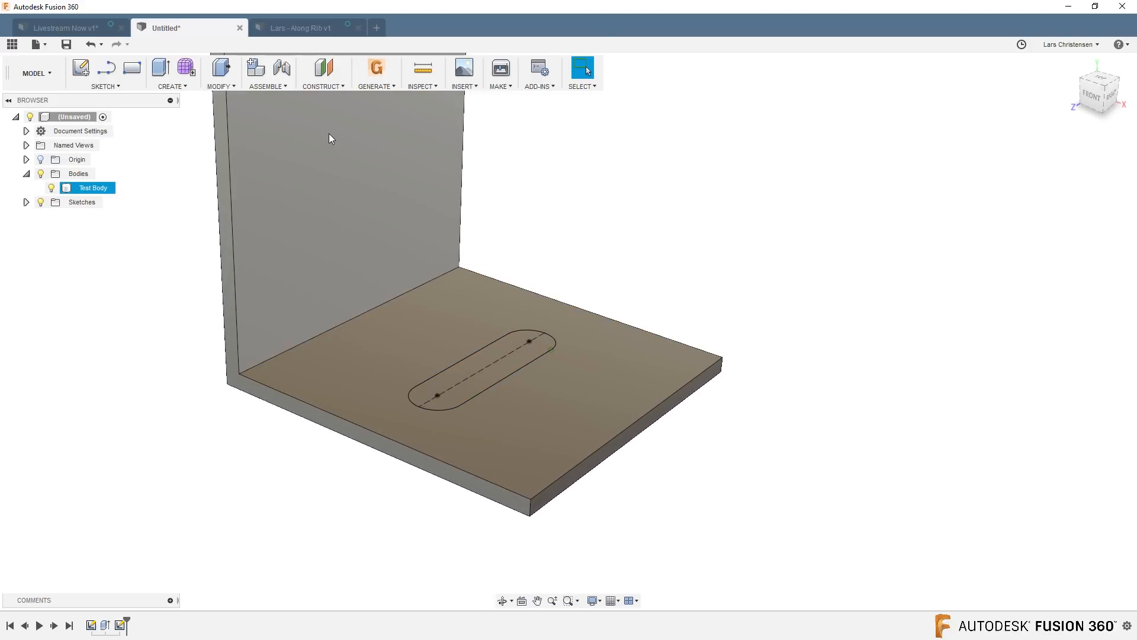
left_click(323, 68)
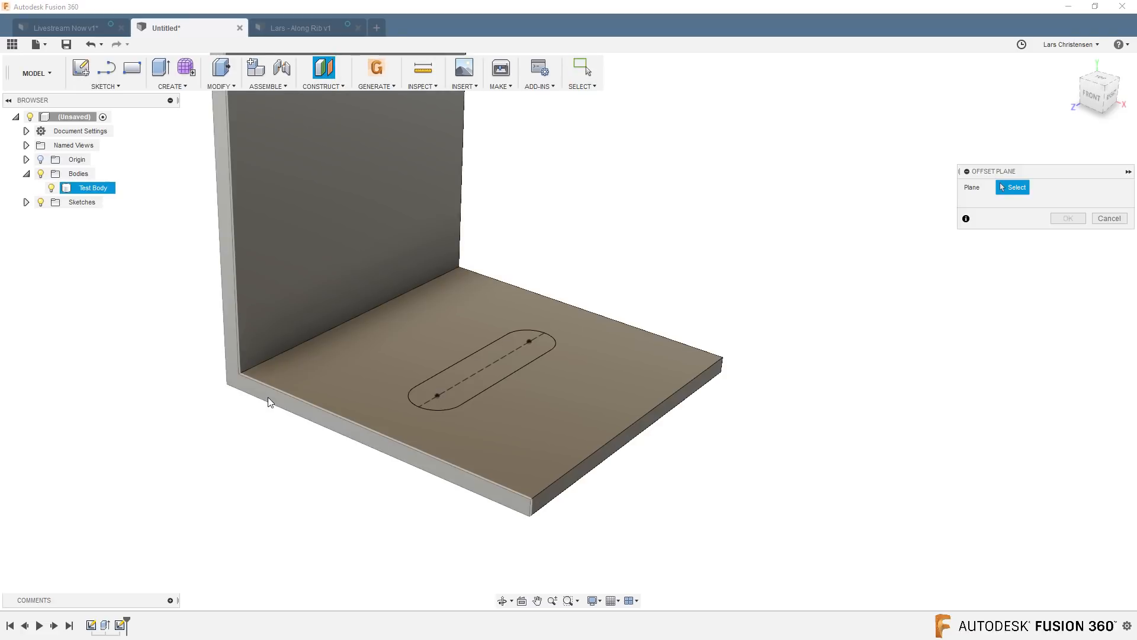
left_click(267, 398)
left_click_drag(251, 407, 296, 454)
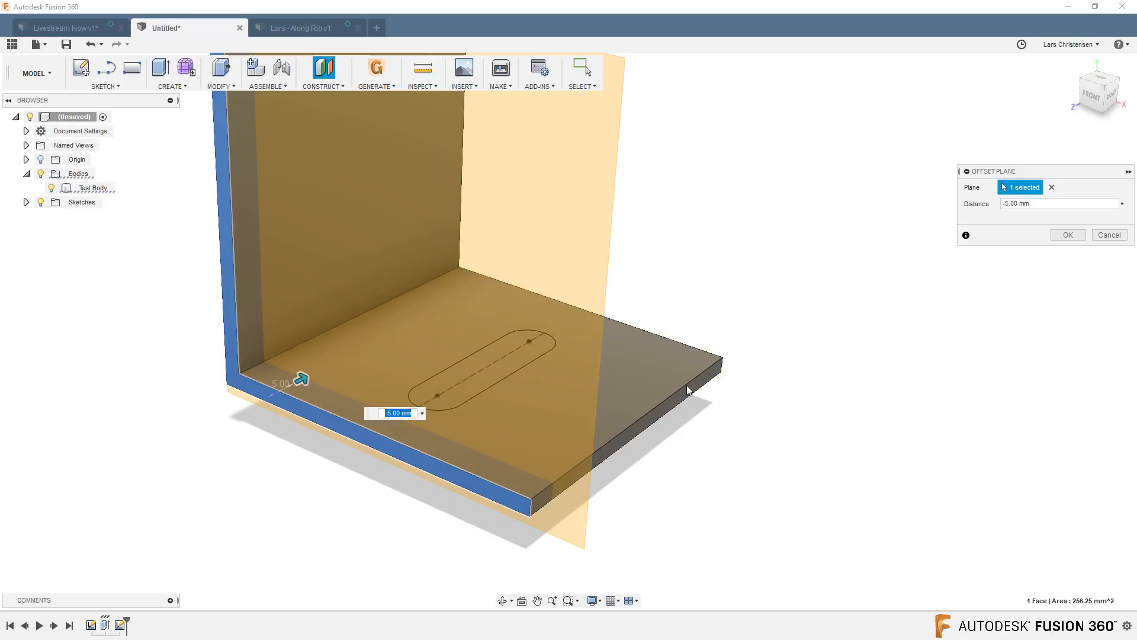
type("-50")
key("Return")
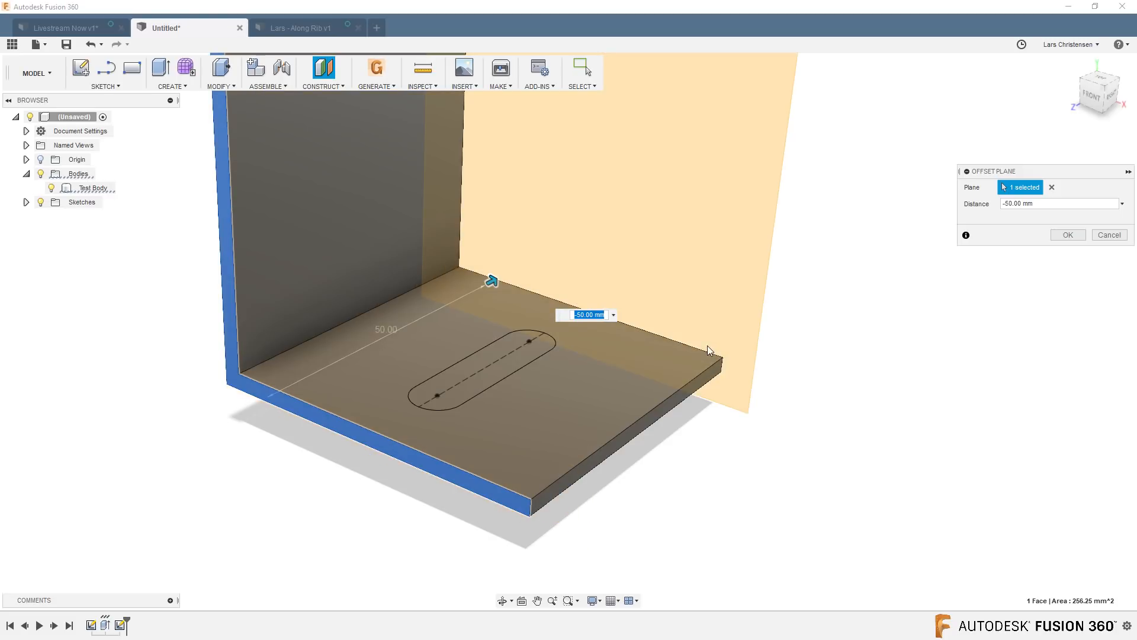
left_click_drag(493, 281, 422, 316)
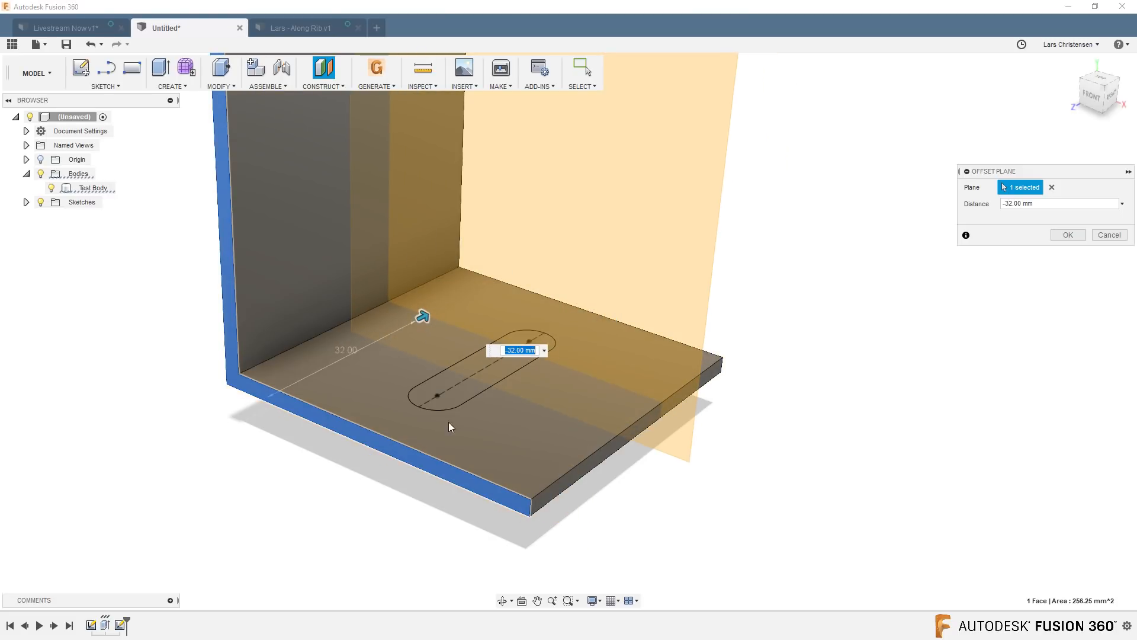
left_click(1109, 235)
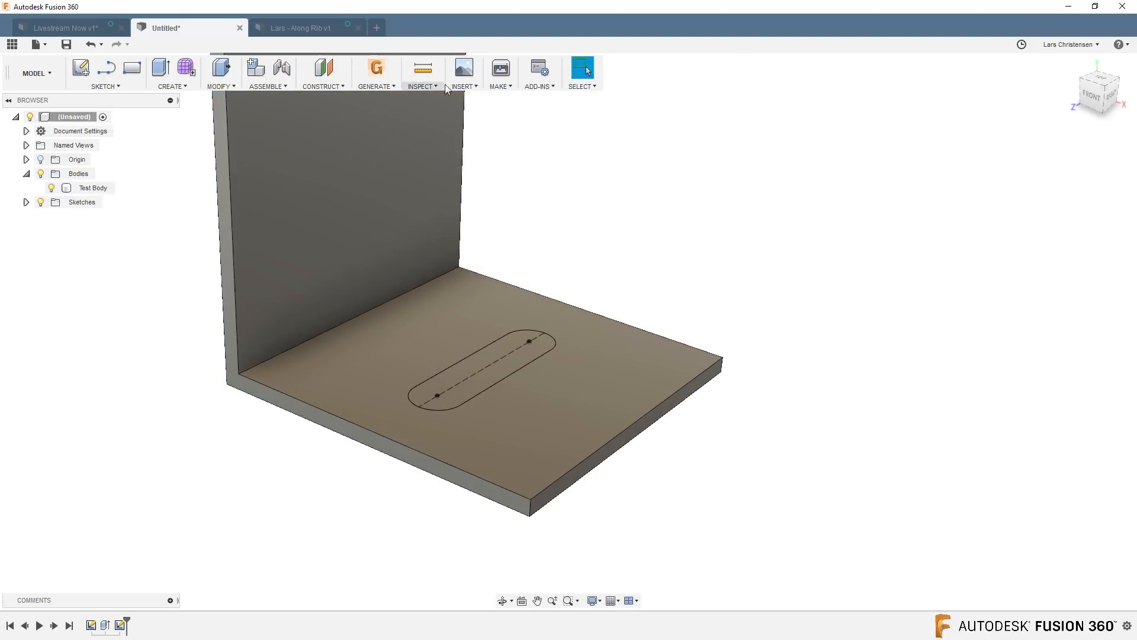
Step: Create a Plane Along Path on the slot's straight side, positioned at the end where the front rounding begins
left_click(332, 88)
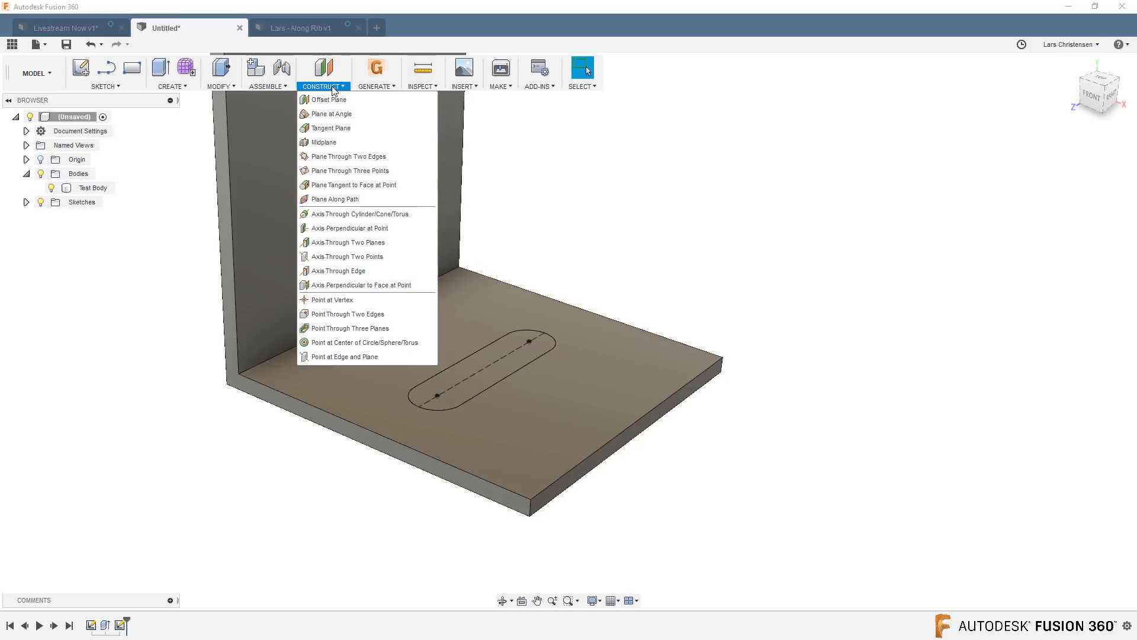
left_click(340, 200)
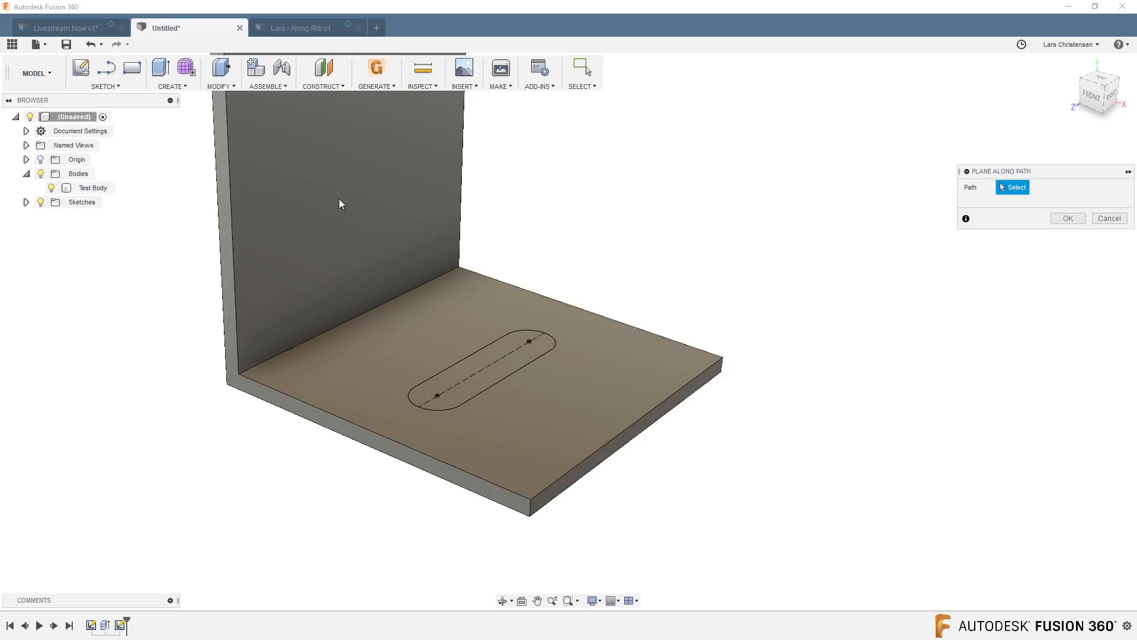
left_click(491, 386)
left_click_drag(501, 379, 466, 402)
left_click(1066, 236)
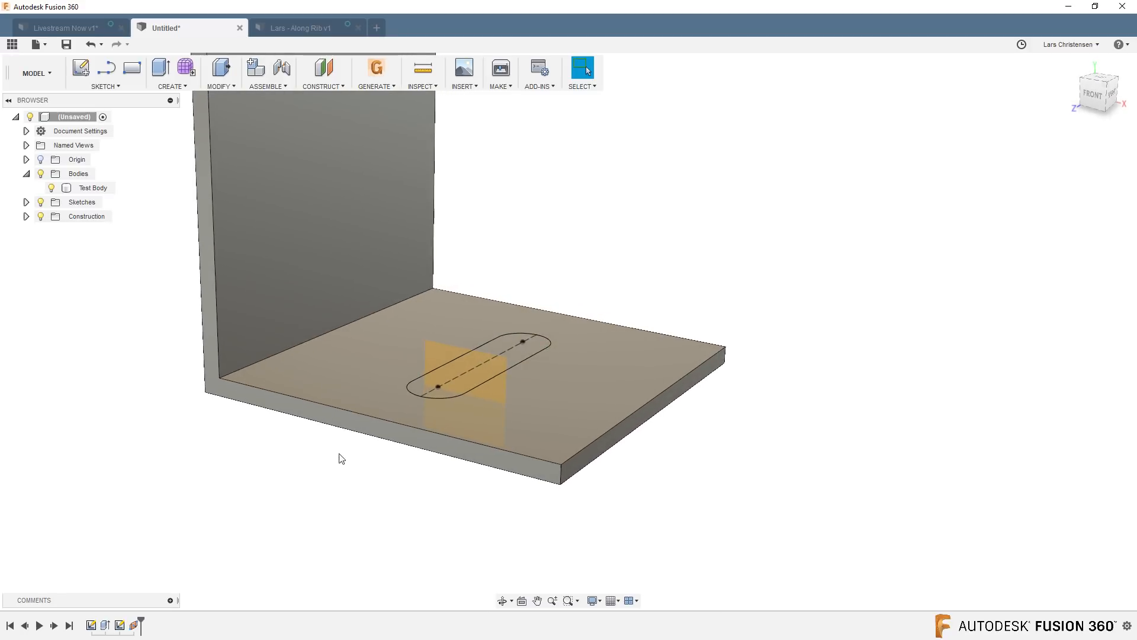
Step: Sketch a 3-point arc on the new path plane, bulging above the plate and spanning the slot's width from the origin
left_click(108, 86)
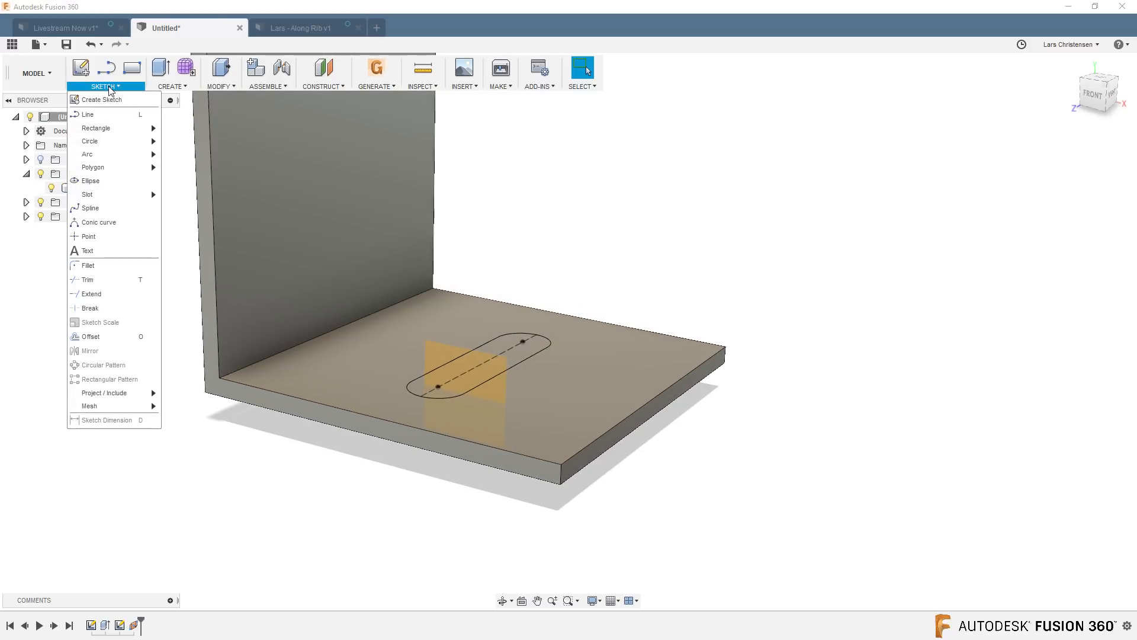
left_click(92, 98)
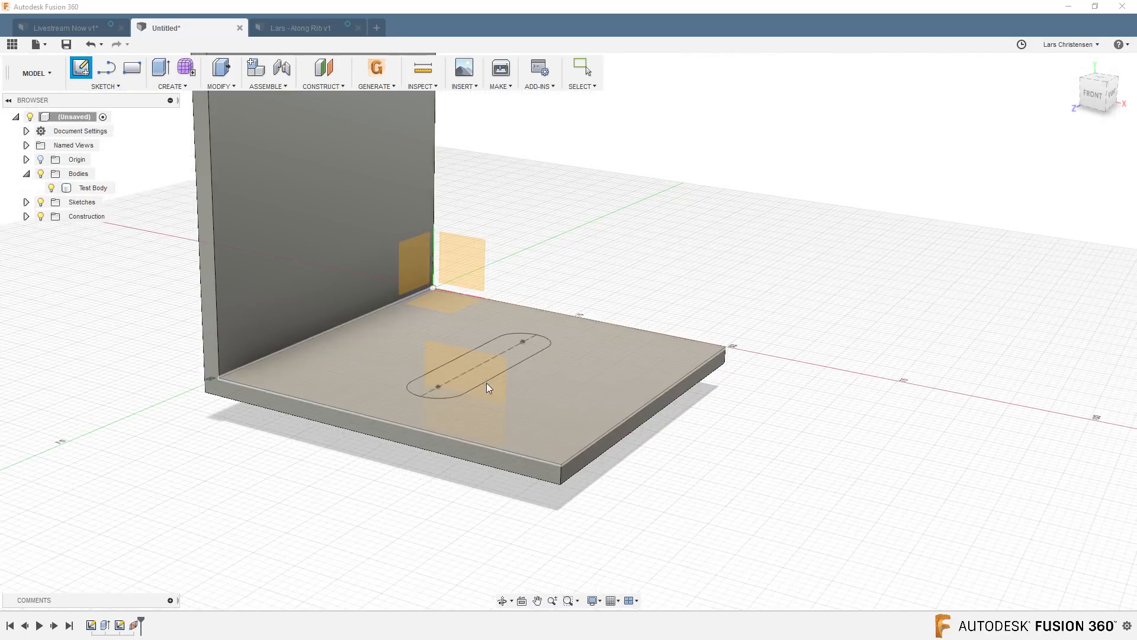
left_click(484, 372)
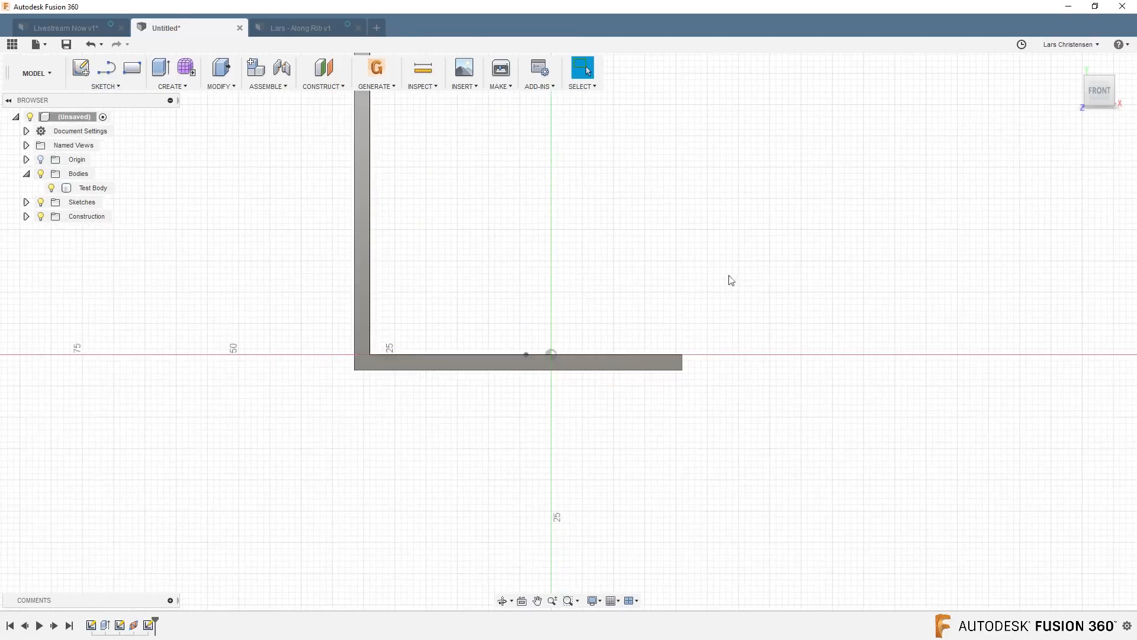
left_click(118, 86)
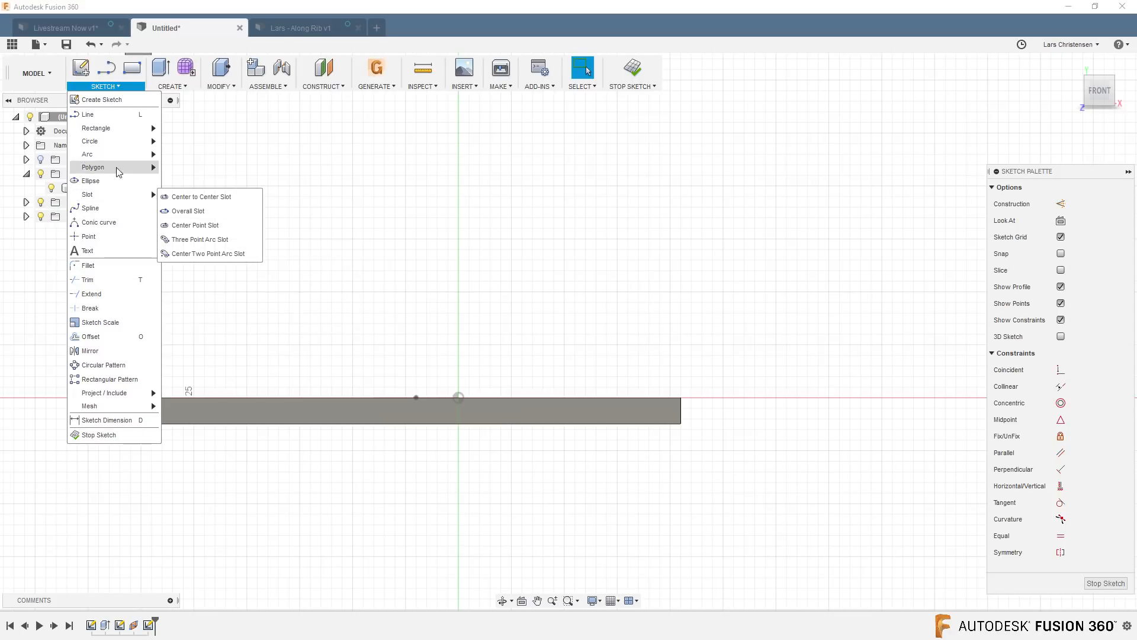
mouse_move(115, 154)
left_click(178, 156)
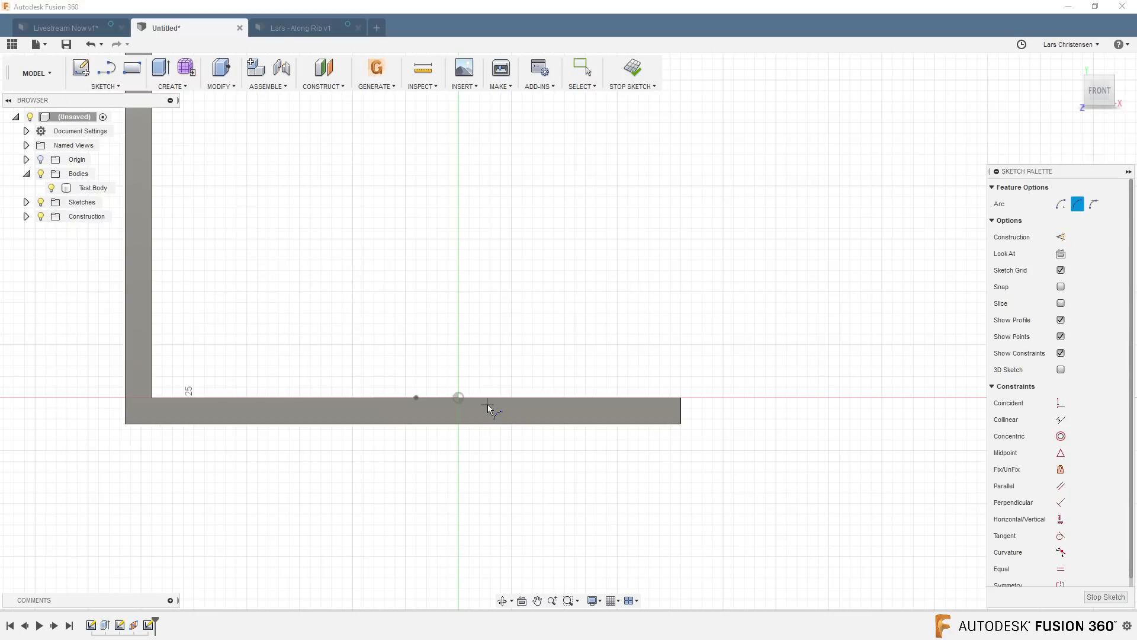
left_click(459, 396)
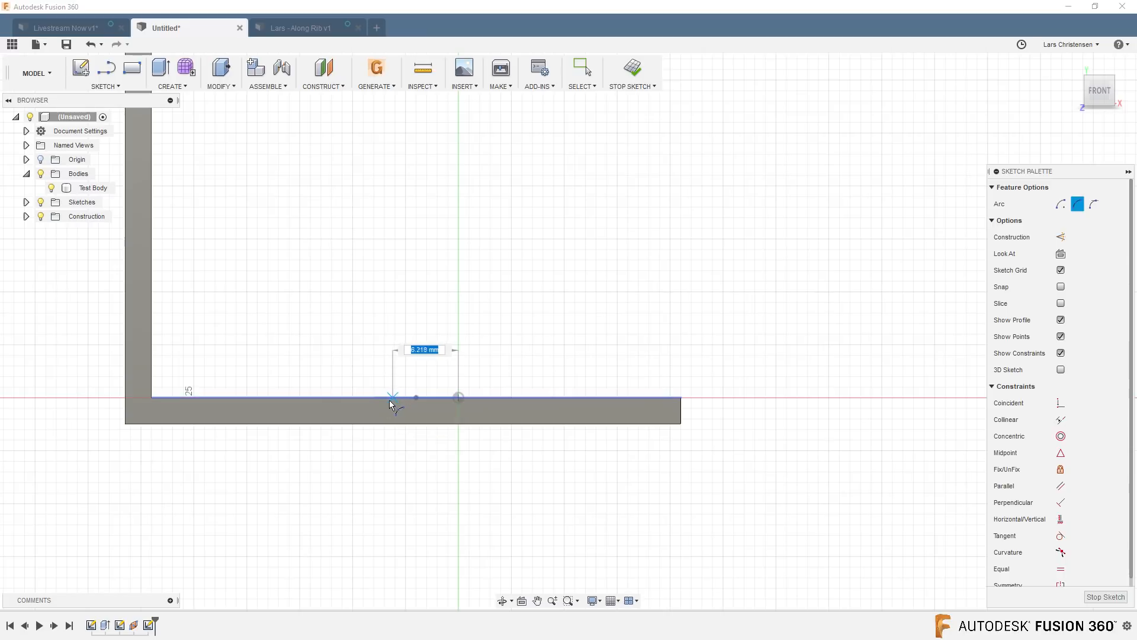
left_click(373, 396)
left_click(416, 379)
scroll(421, 421, "up", 2)
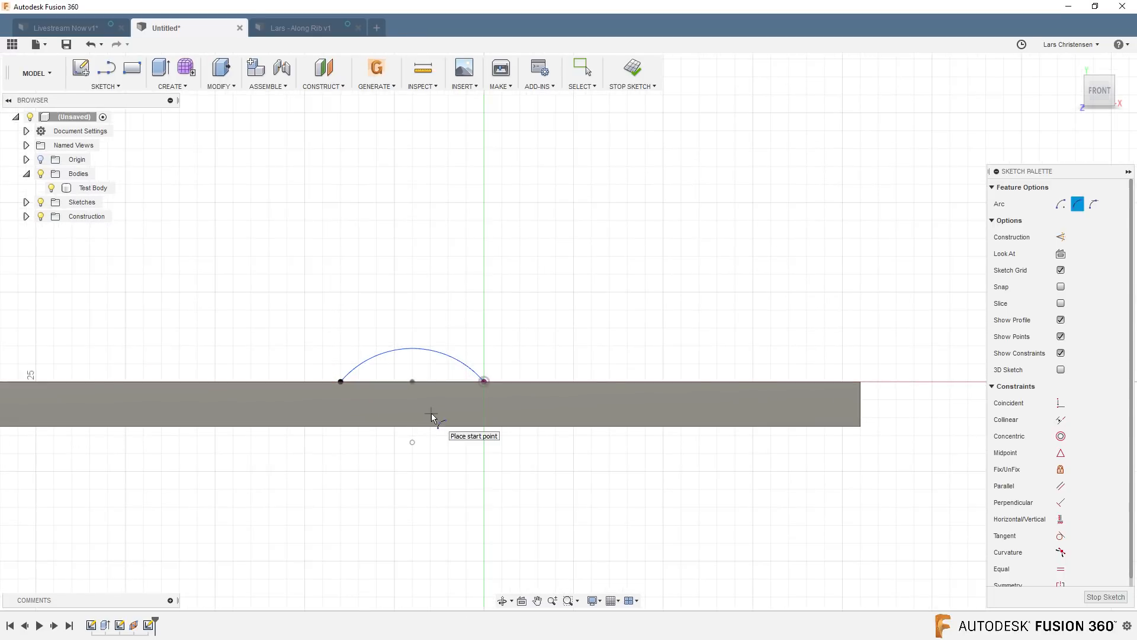
key("Escape")
Step: Dimension the arc with a radius of 5 mm
left_click(459, 360)
left_click(521, 287)
type("5")
key("Return")
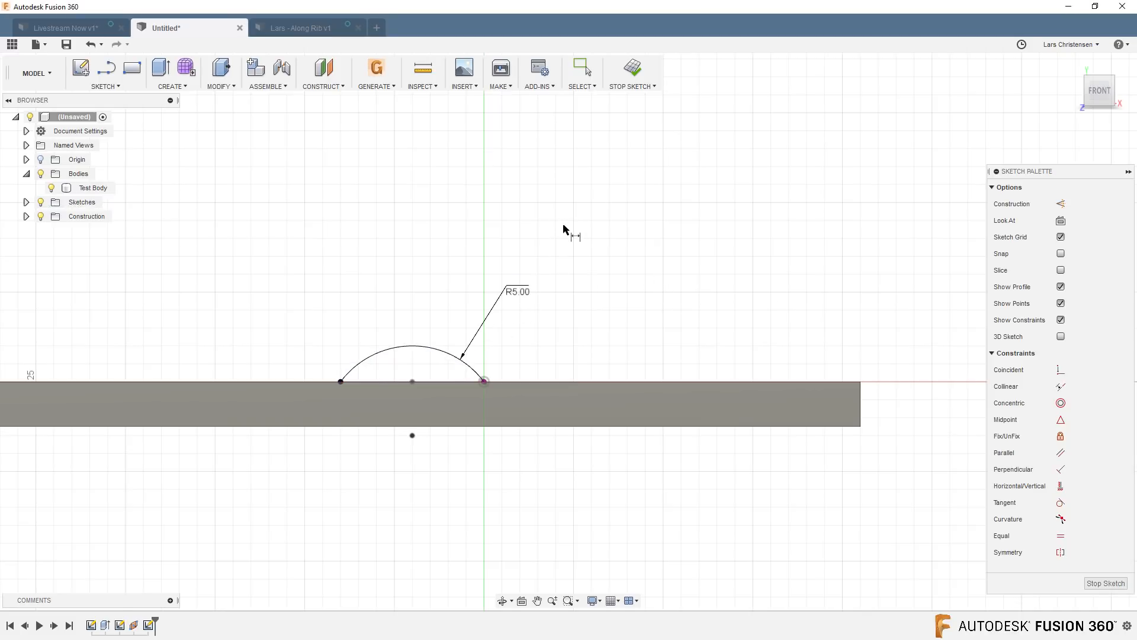
Step: Close the arc with a straight line between its two endpoints and finish the sketch
key("l")
left_click(341, 382)
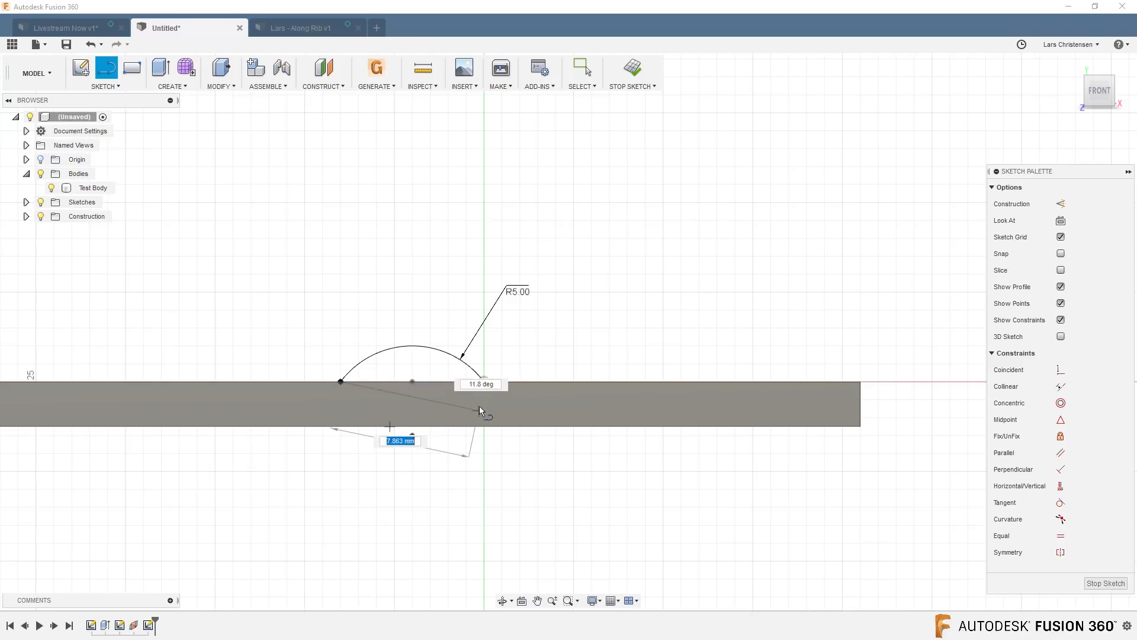
left_click(485, 381)
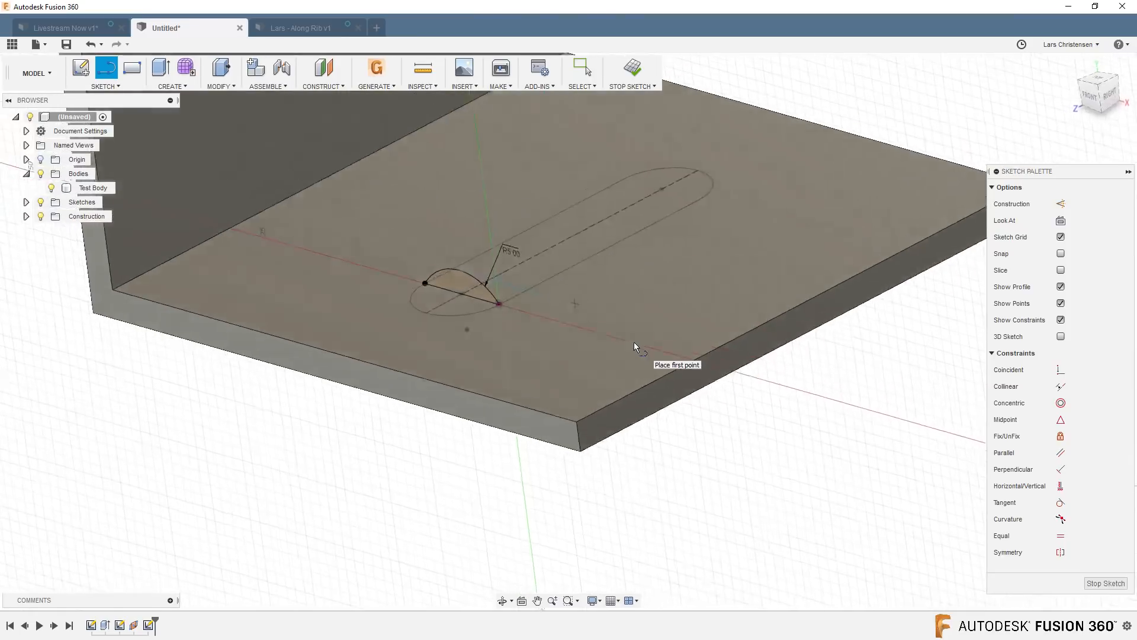
left_click(1089, 584)
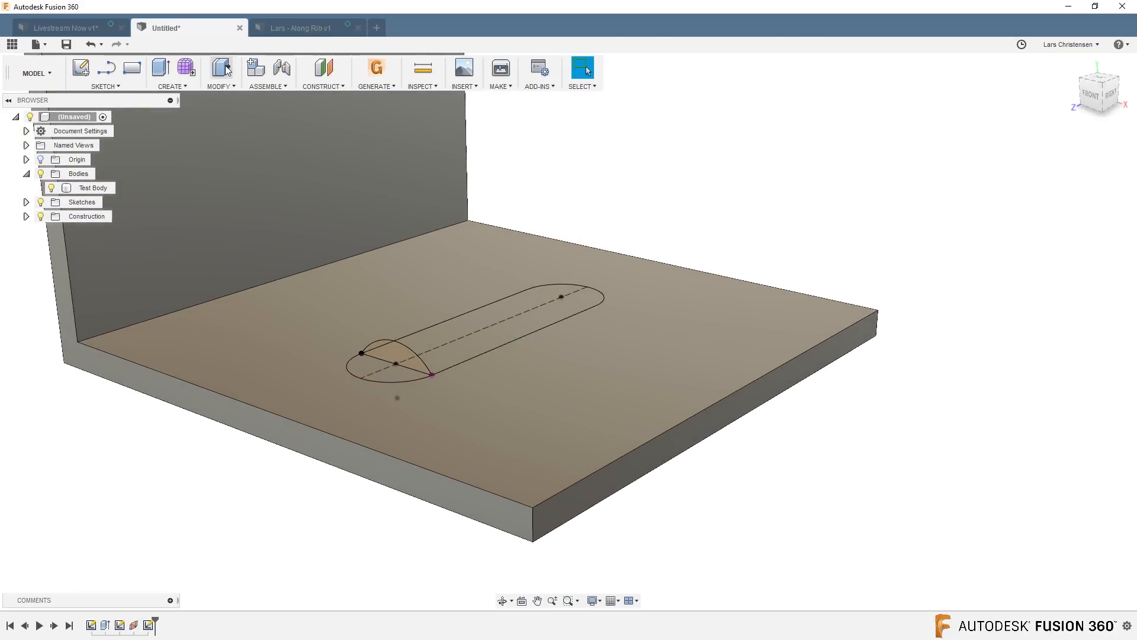
Step: Sweep the closed arc profile along the slot outline as a single-path sweep with the New Body operation
left_click(179, 87)
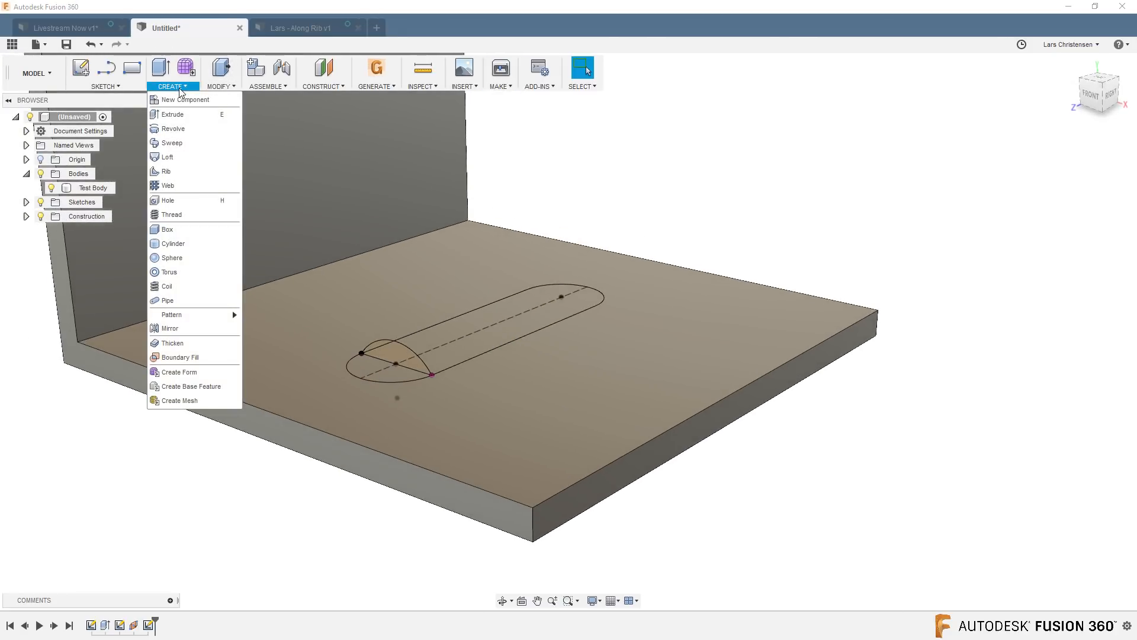
left_click(173, 144)
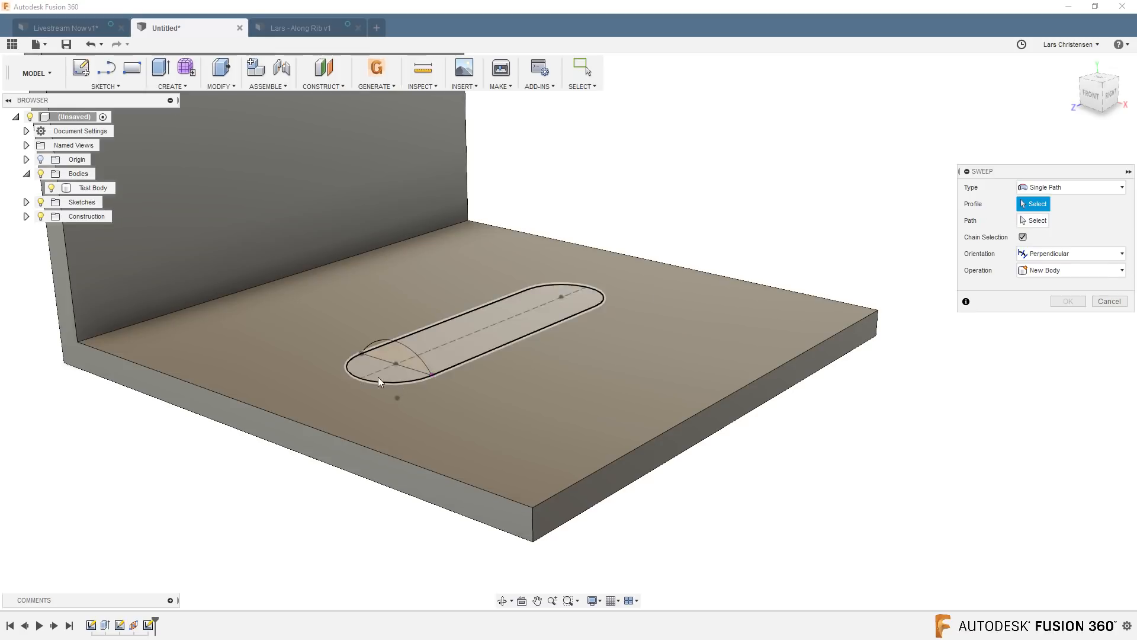
left_click(397, 359)
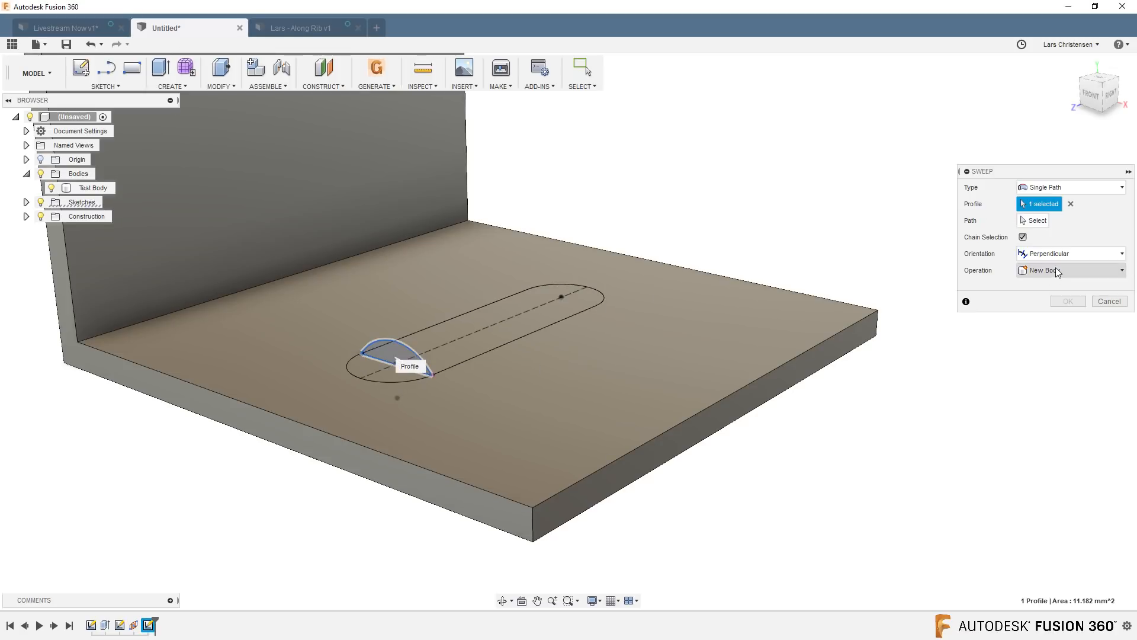
left_click(1022, 218)
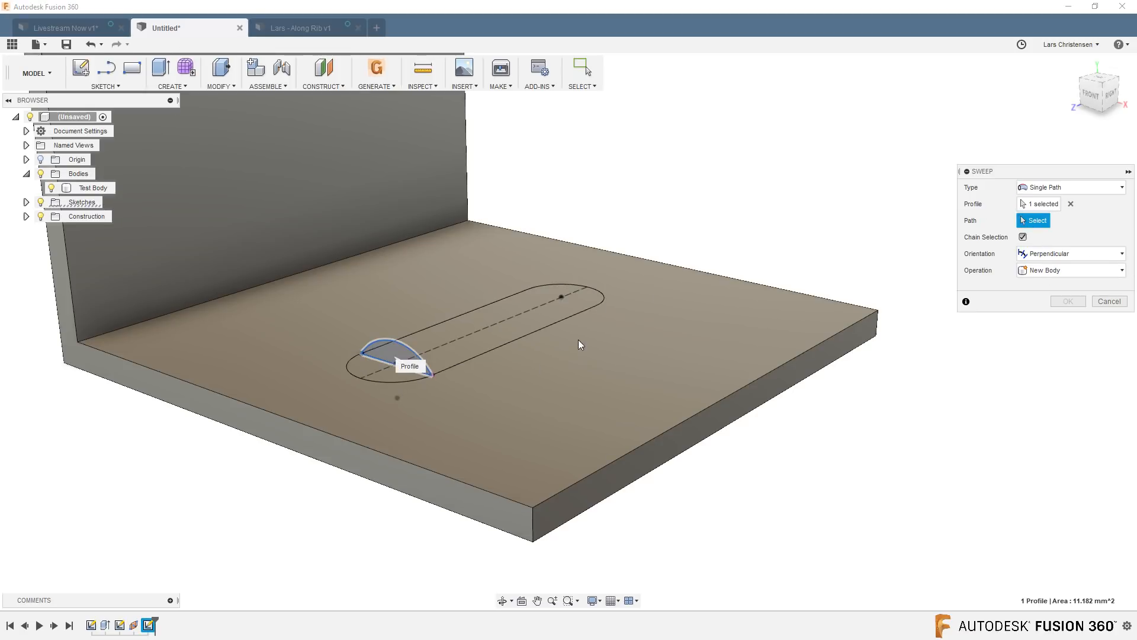
left_click(496, 350)
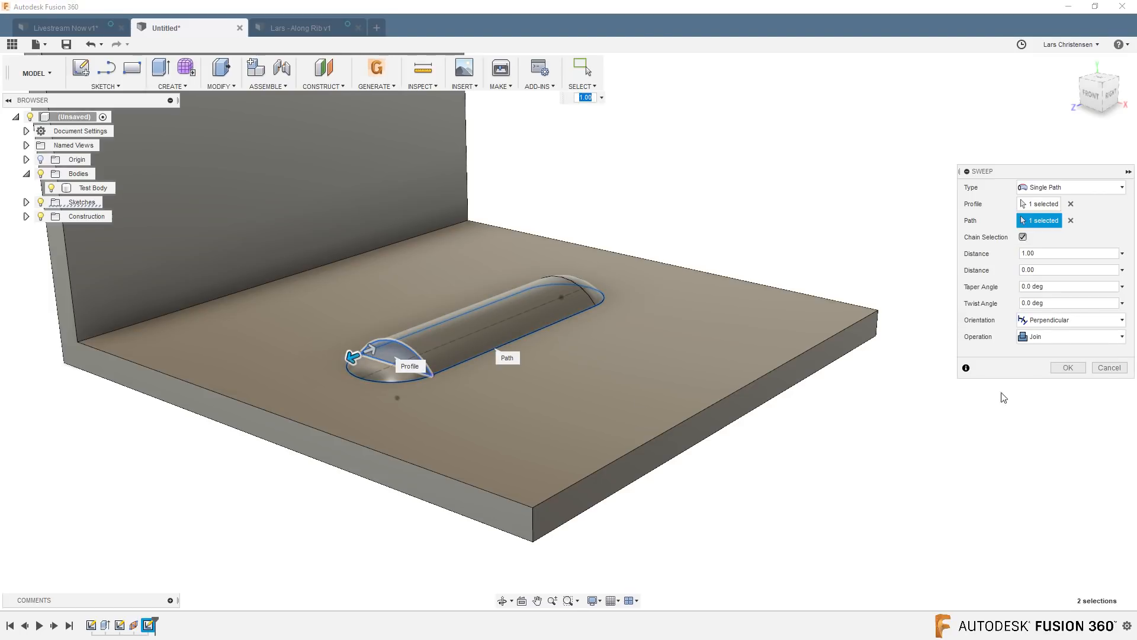
left_click(1065, 336)
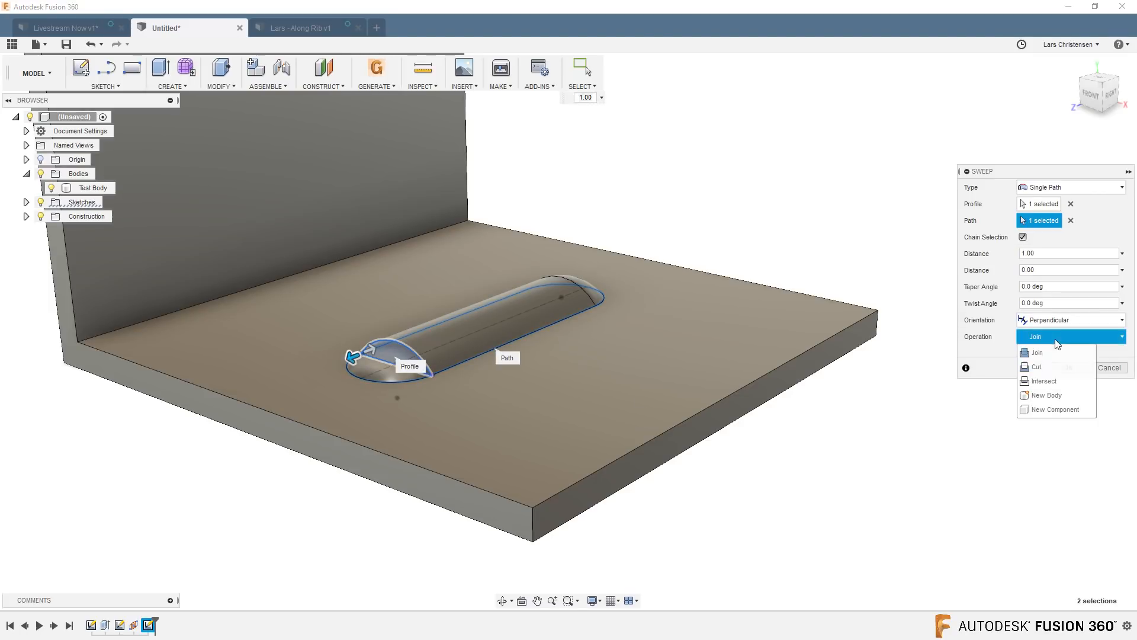
left_click(1046, 396)
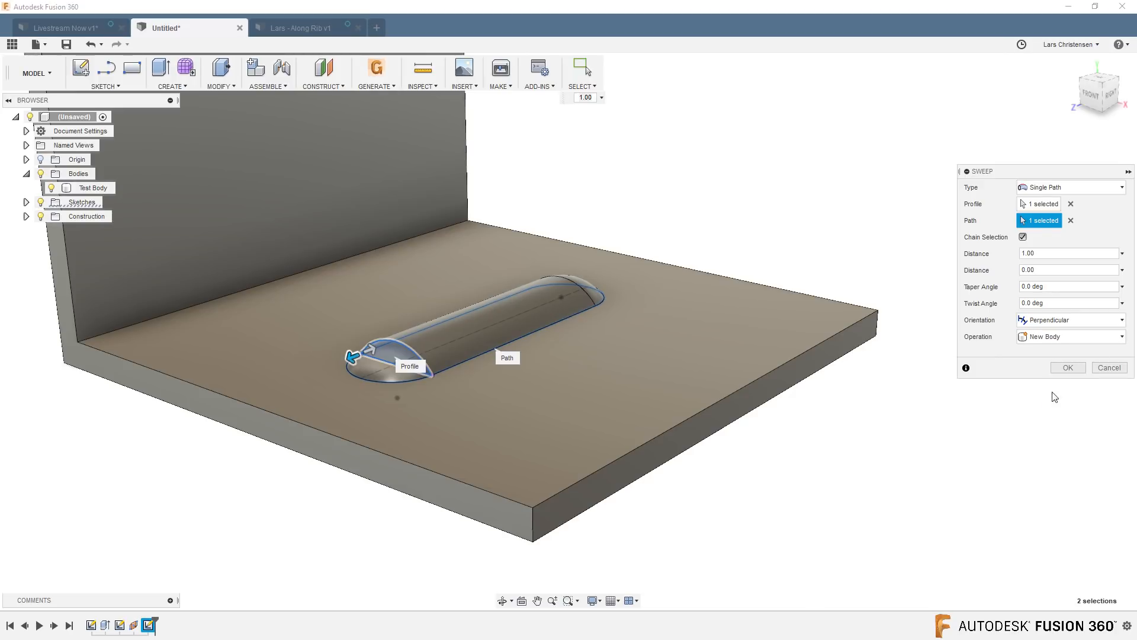
left_click(1067, 368)
Step: Inspect the swept body and the plate's underside, and compare them with the rib in the Livestream Now v1 document
middle_click_drag(866, 435, 558, 318, "shift")
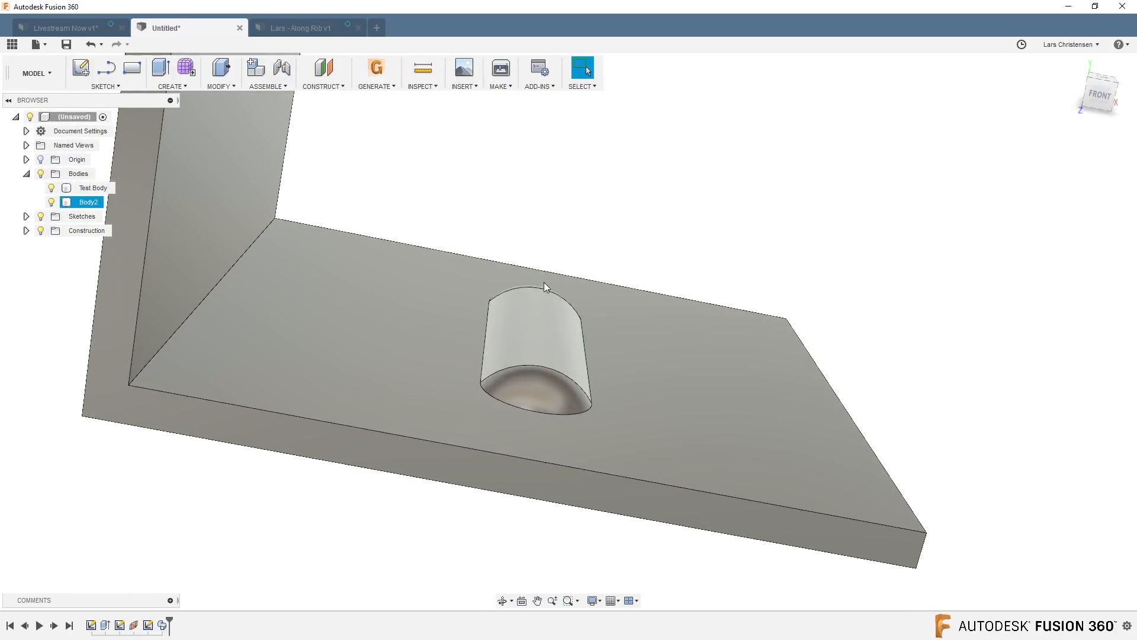
mouse_move(513, 354)
middle_mouse_down("shift")
mouse_move(531, 343)
mouse_move(525, 329)
mouse_move(504, 336)
middle_mouse_up("shift")
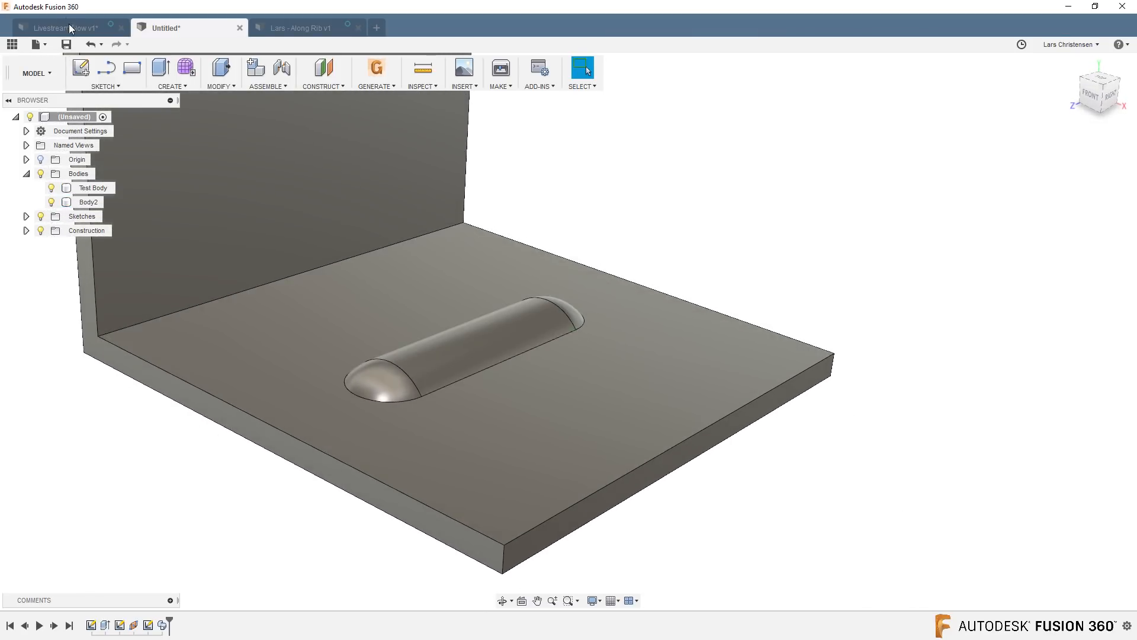
left_click(69, 28)
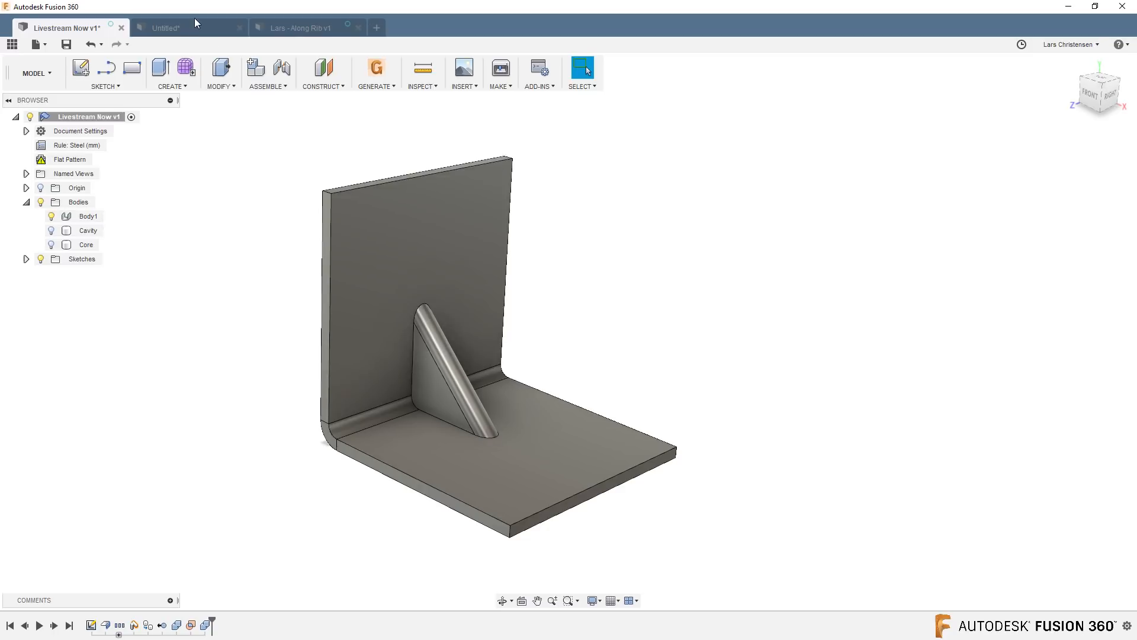
left_click(194, 25)
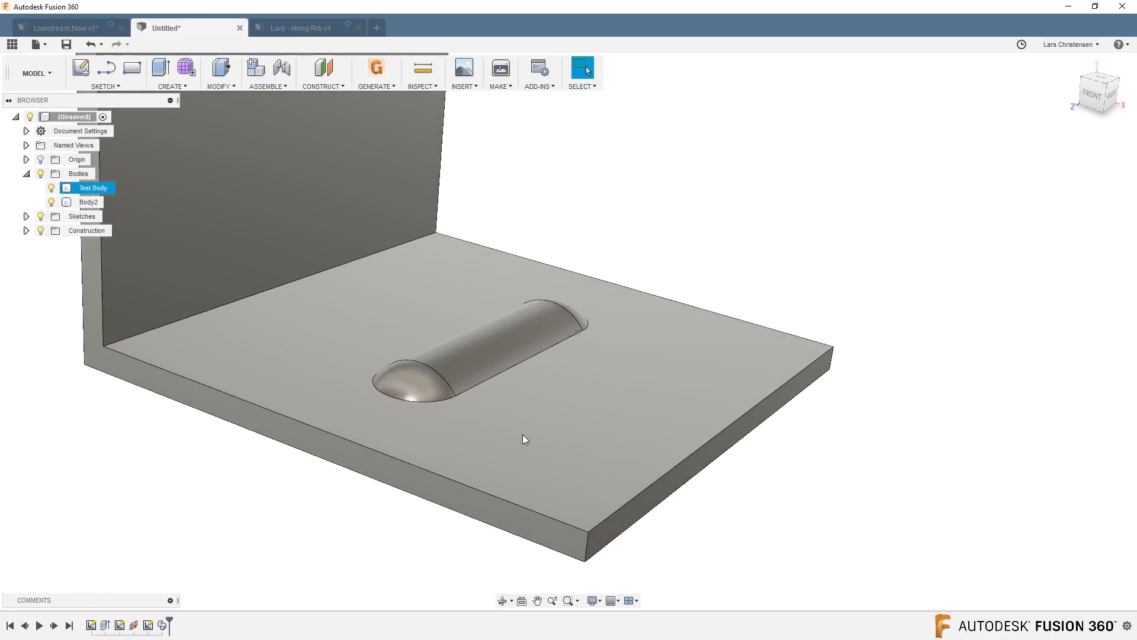
scroll(498, 441, "up", 3)
middle_click_drag(495, 448, 509, 304, "shift")
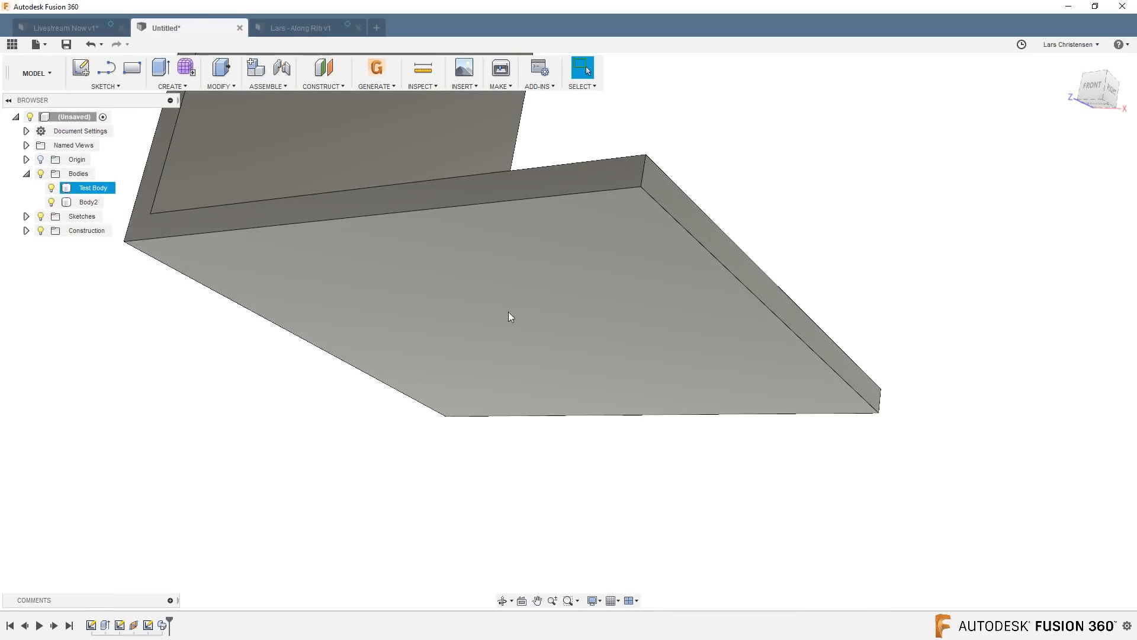
left_click(453, 481)
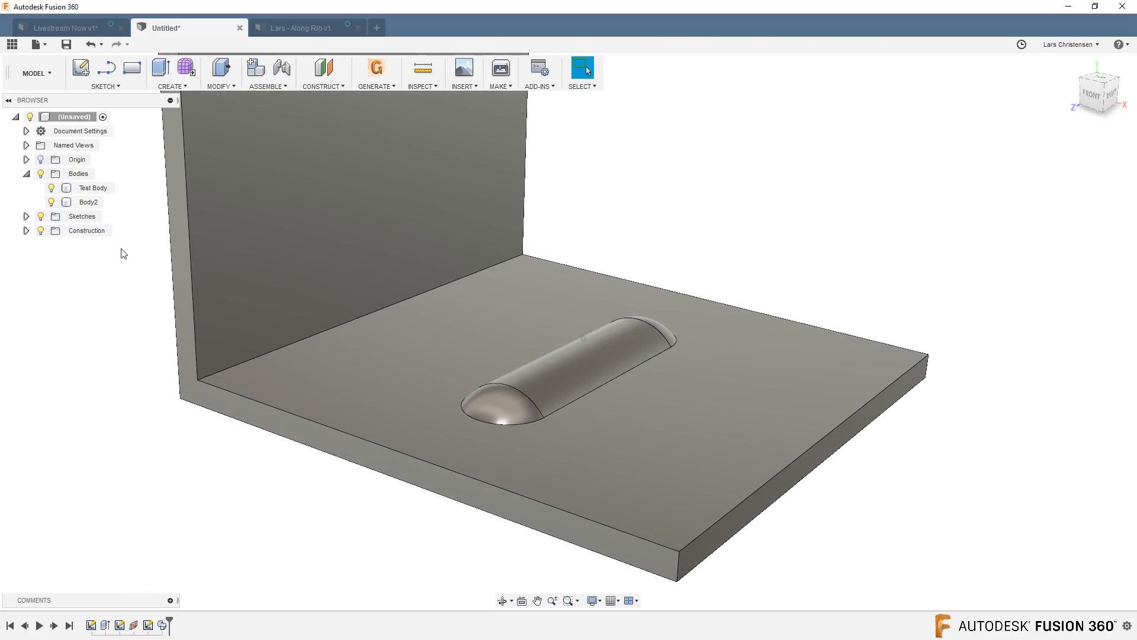
Step: Hide the Test Body and switch to the Patch workspace
left_click(51, 188)
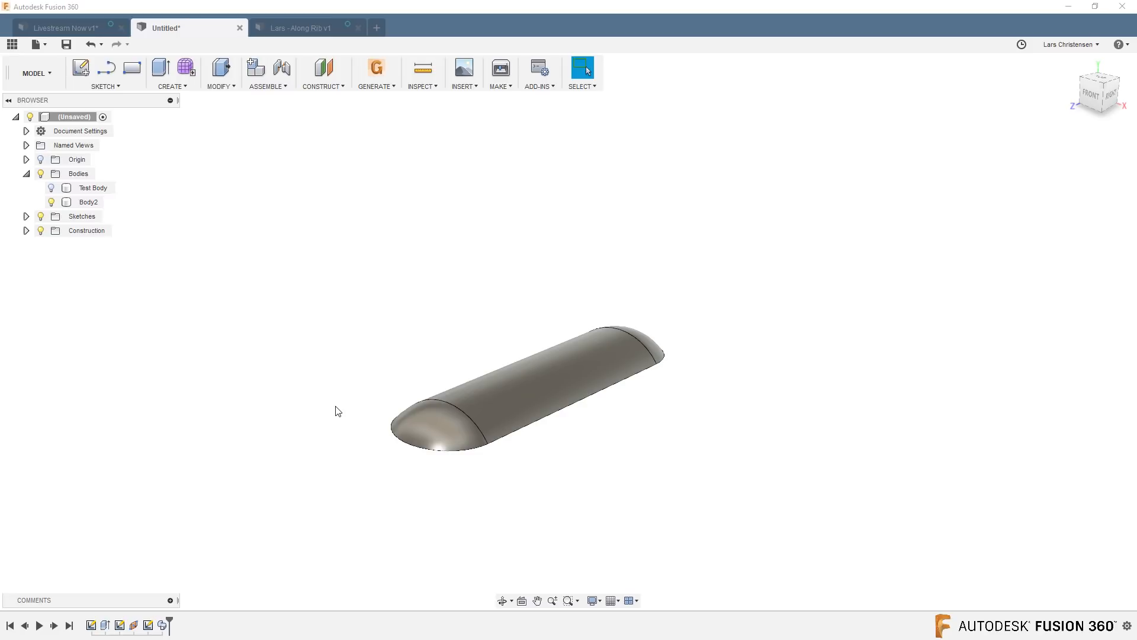
left_click(50, 73)
left_click(30, 122)
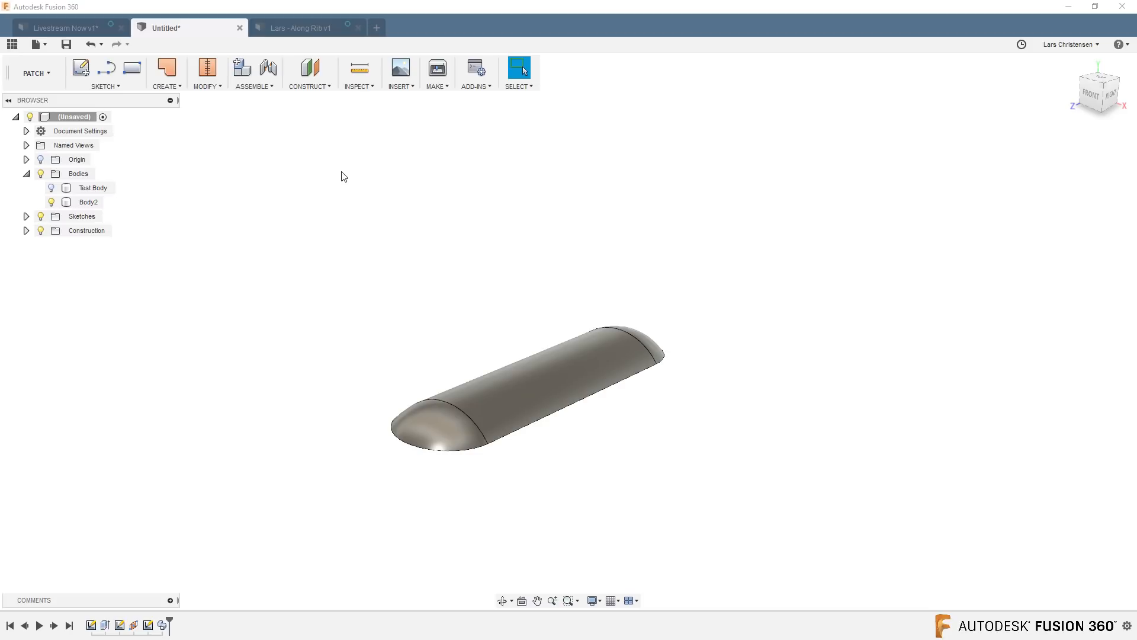
scroll(364, 310, "up", 4)
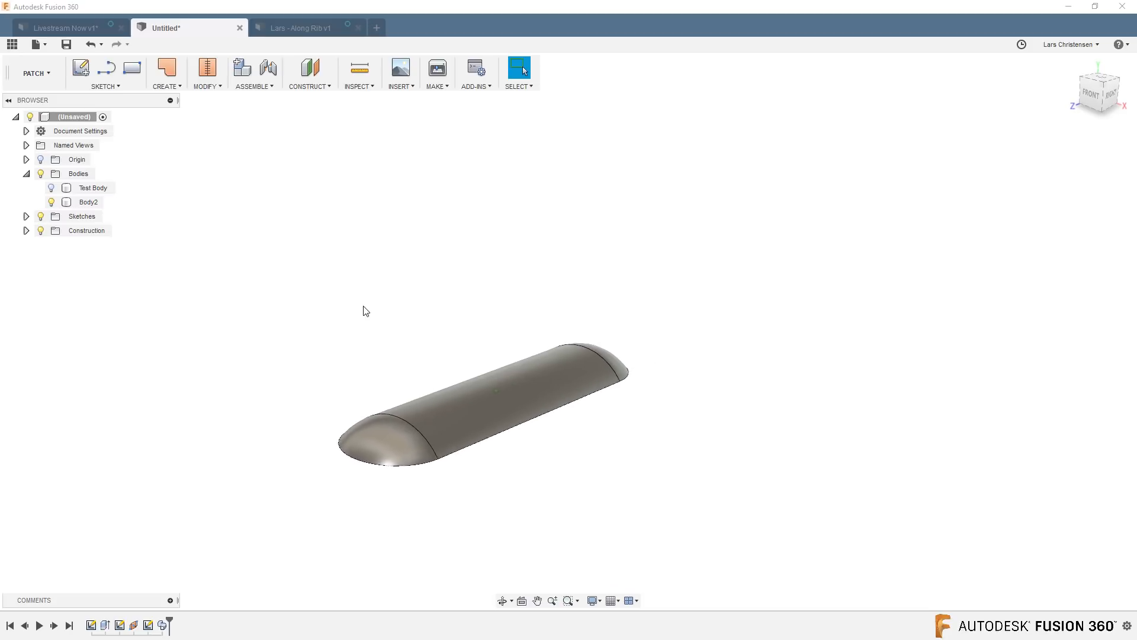
scroll(366, 310, "up", 1)
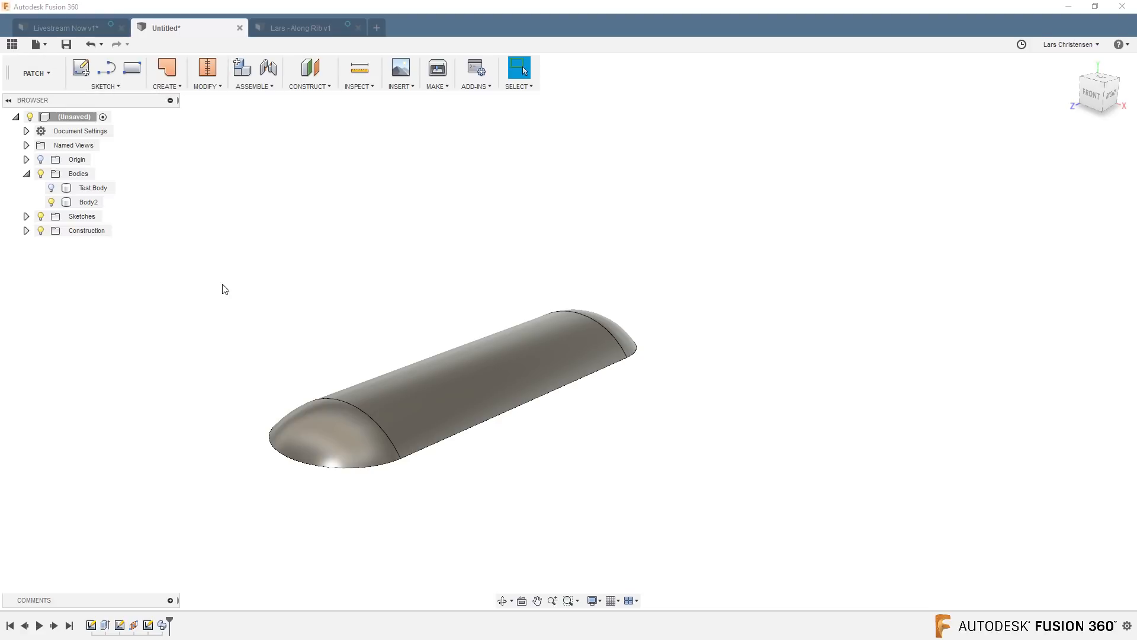
Step: Offset the curved upper faces of the swept solid by 0 mm with chain selection, using the New Body operation
left_click(80, 202)
middle_click_drag(498, 432, 473, 375, "shift")
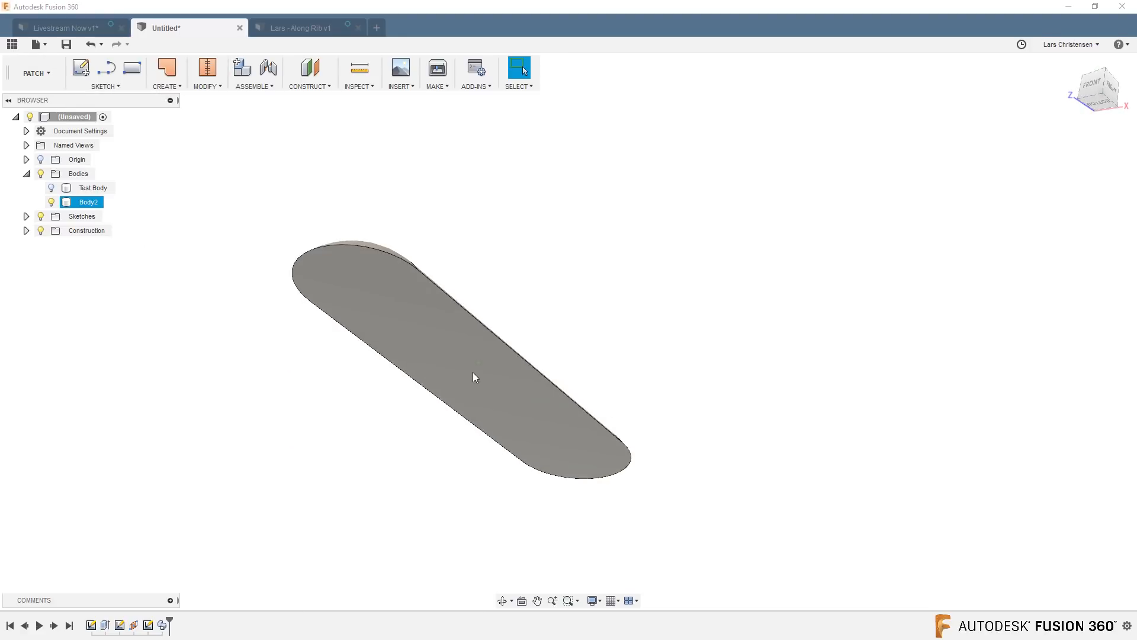
middle_click_drag(441, 433, 445, 480, "shift")
key("Escape")
left_click(88, 202)
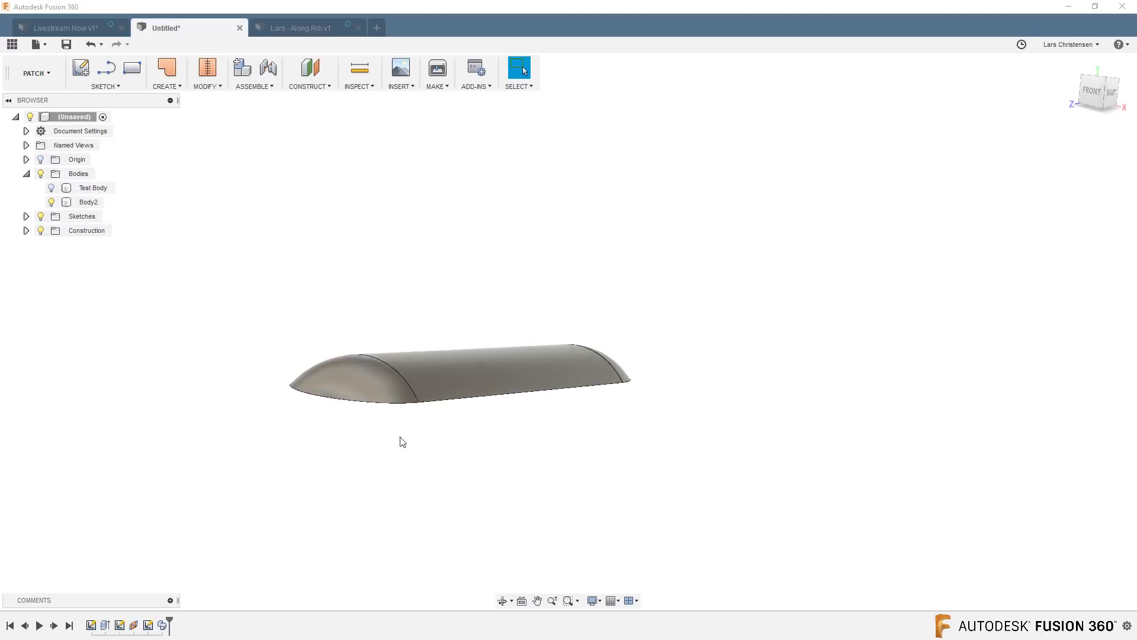
middle_click_drag(398, 438, 426, 355, "shift")
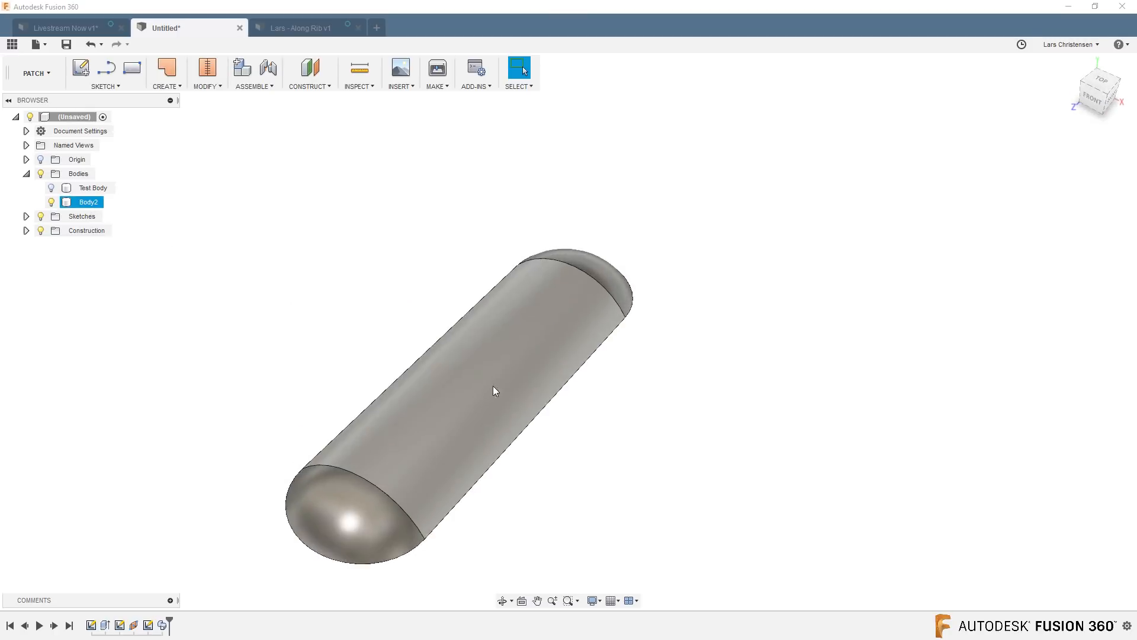
left_click(168, 86)
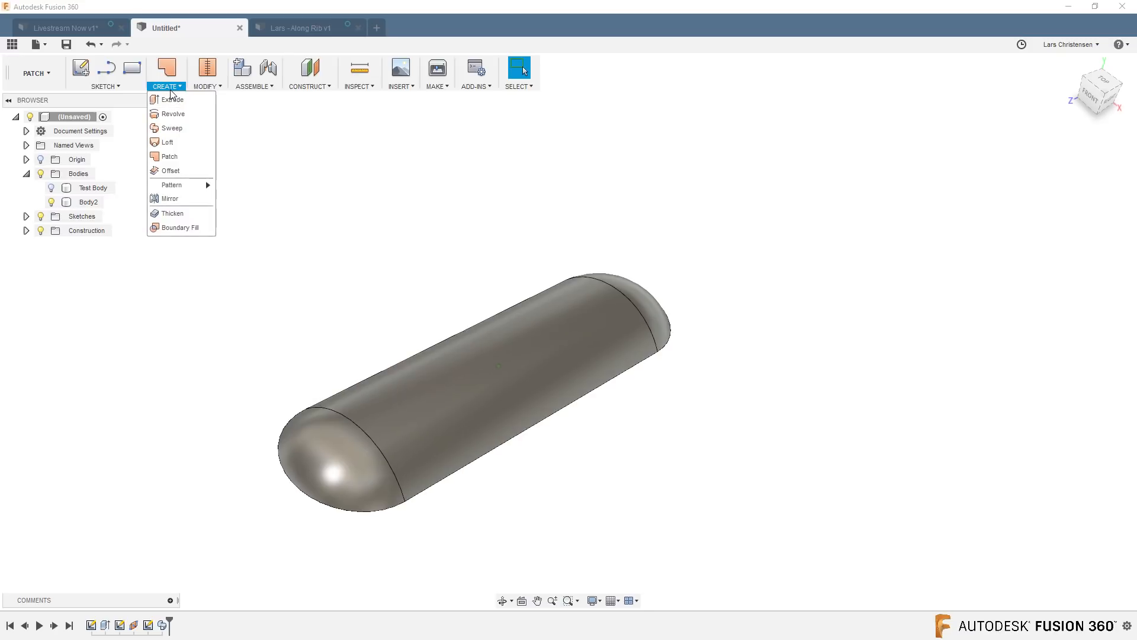
left_click(164, 171)
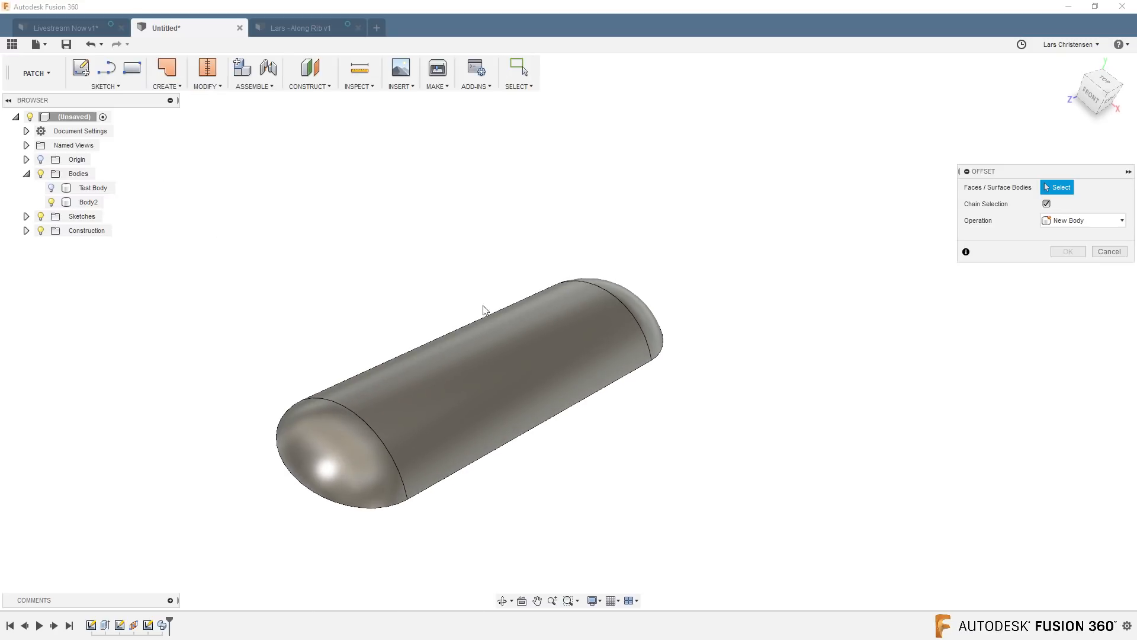
left_click(492, 330)
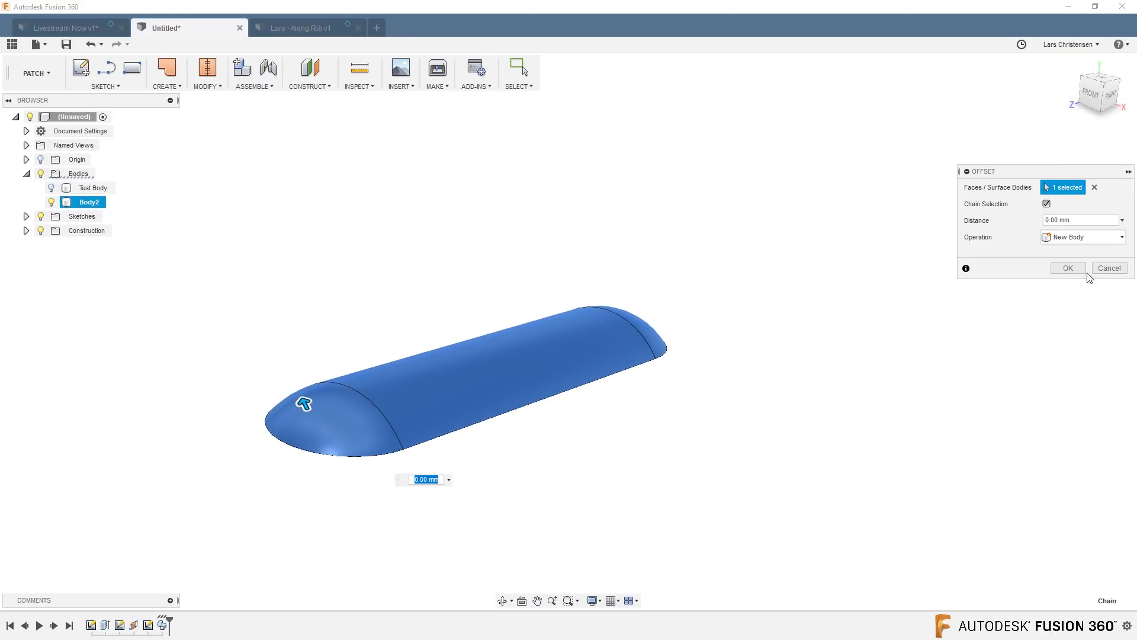
left_click(1068, 268)
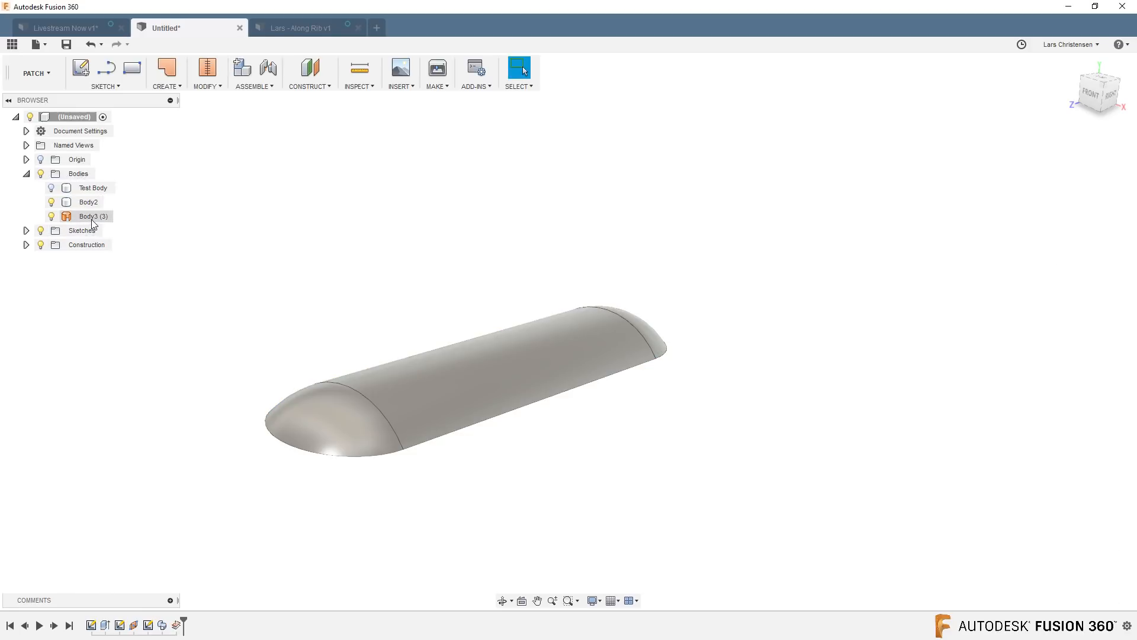
Step: Compare the solid Body2 with the offset surface Body3 by toggling their visibility, leaving only the surface visible
left_click(60, 204)
left_click(52, 202)
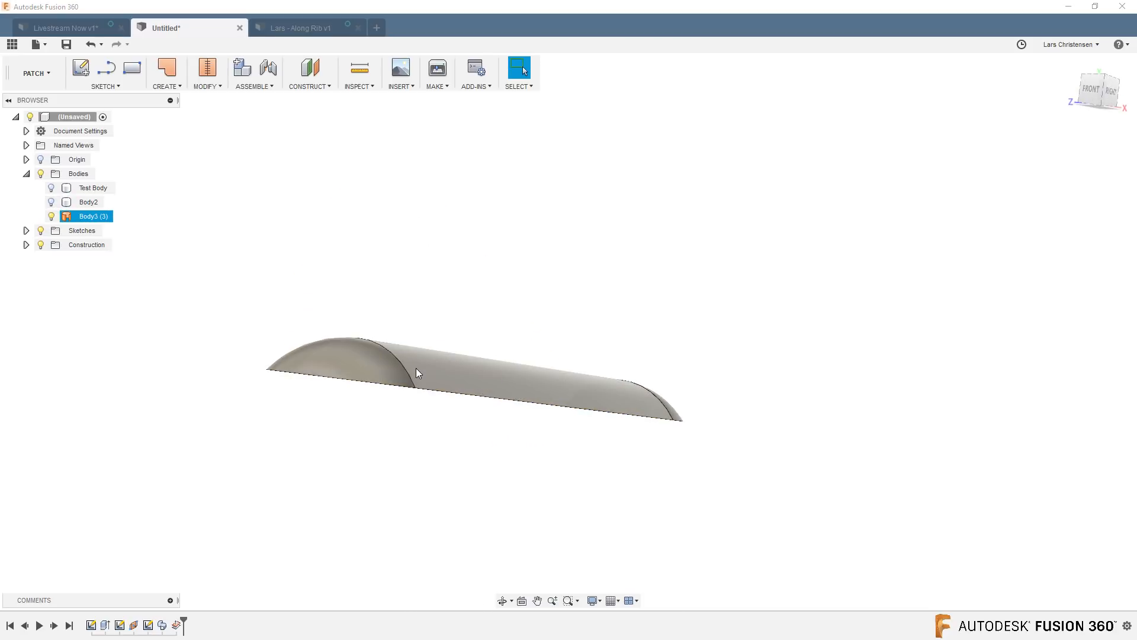
left_click(50, 202)
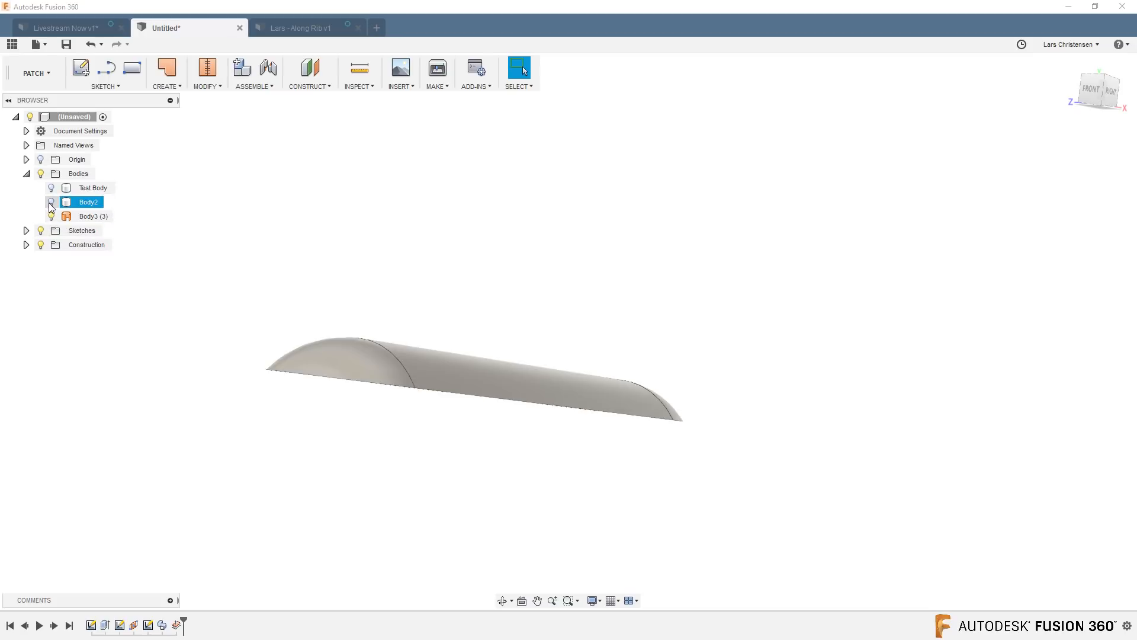
left_click(51, 216)
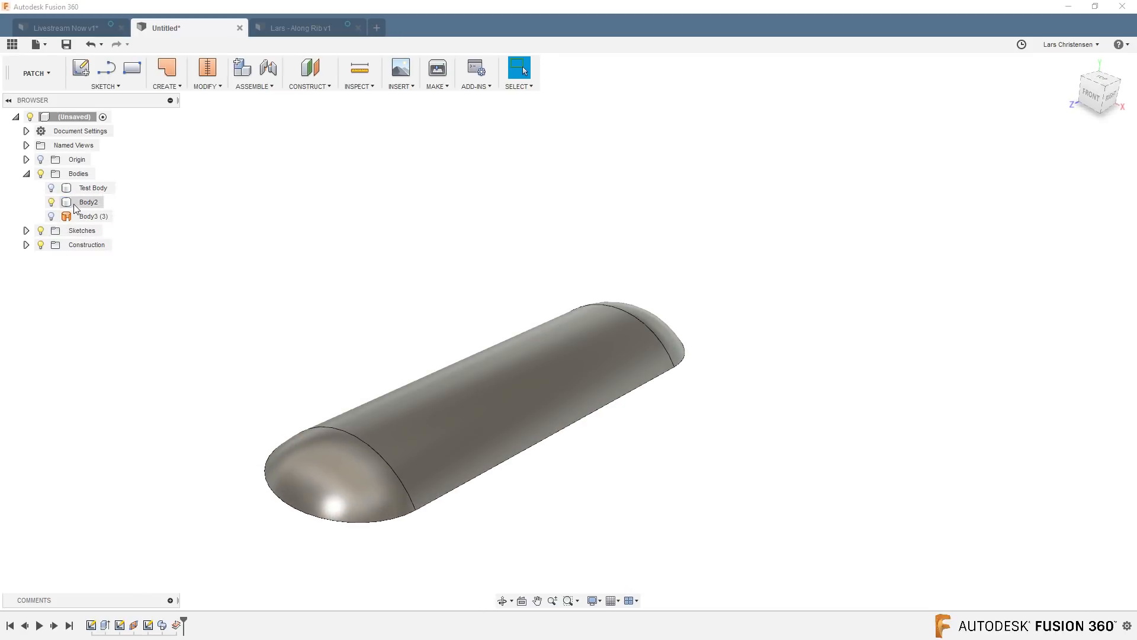
left_click(51, 216)
left_click(51, 202)
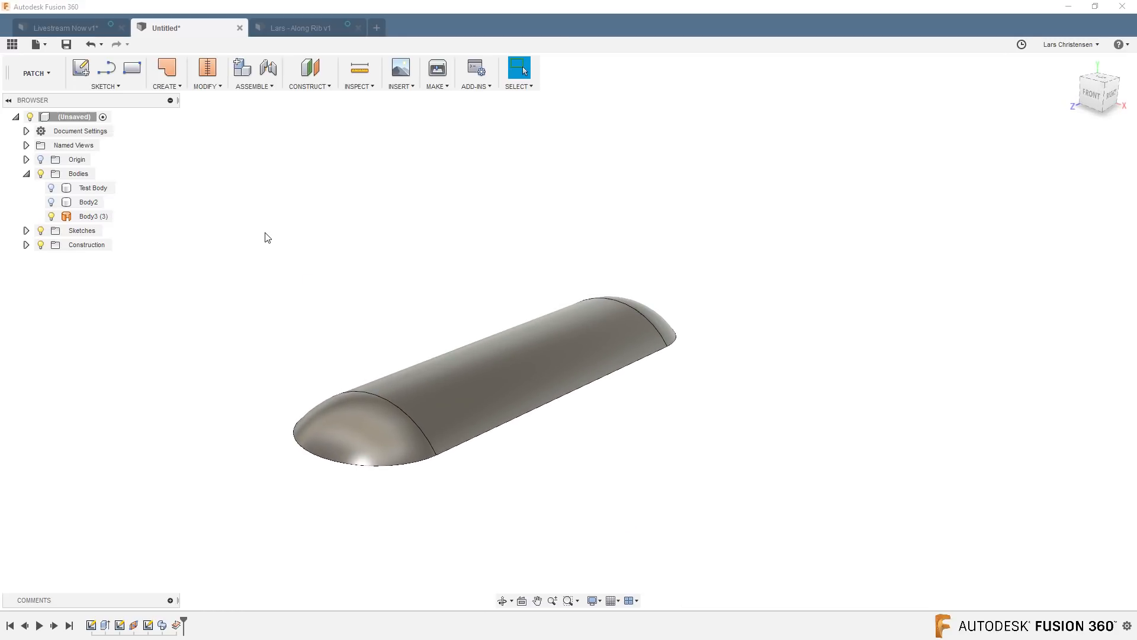
Step: Show the Test Body and start a sketch on the top face of its base plate
left_click(55, 190)
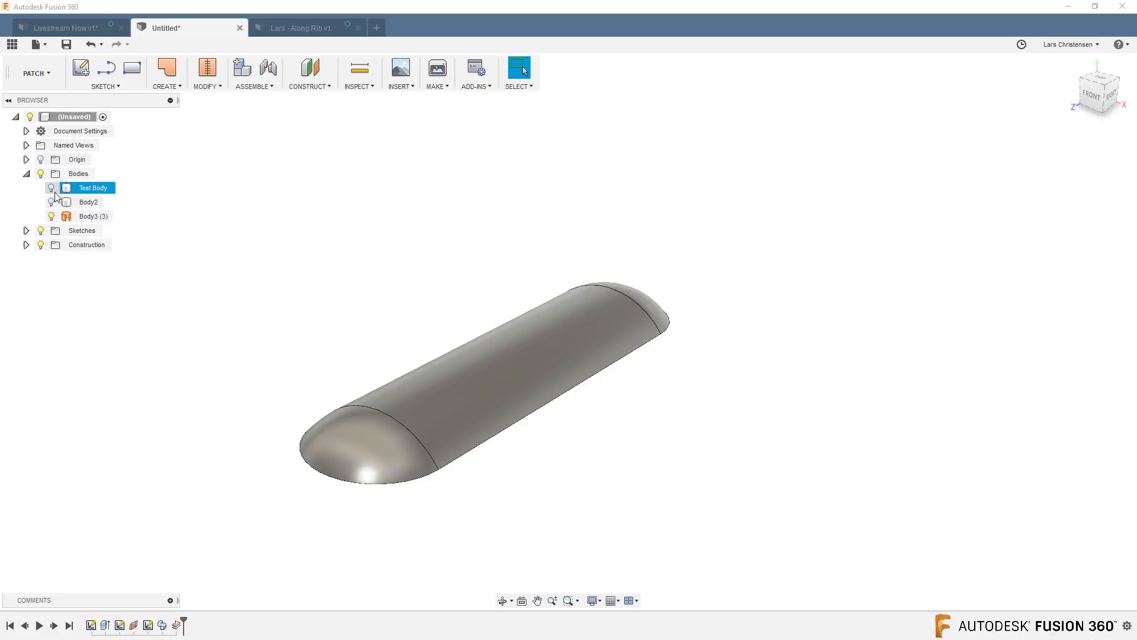
left_click(52, 188)
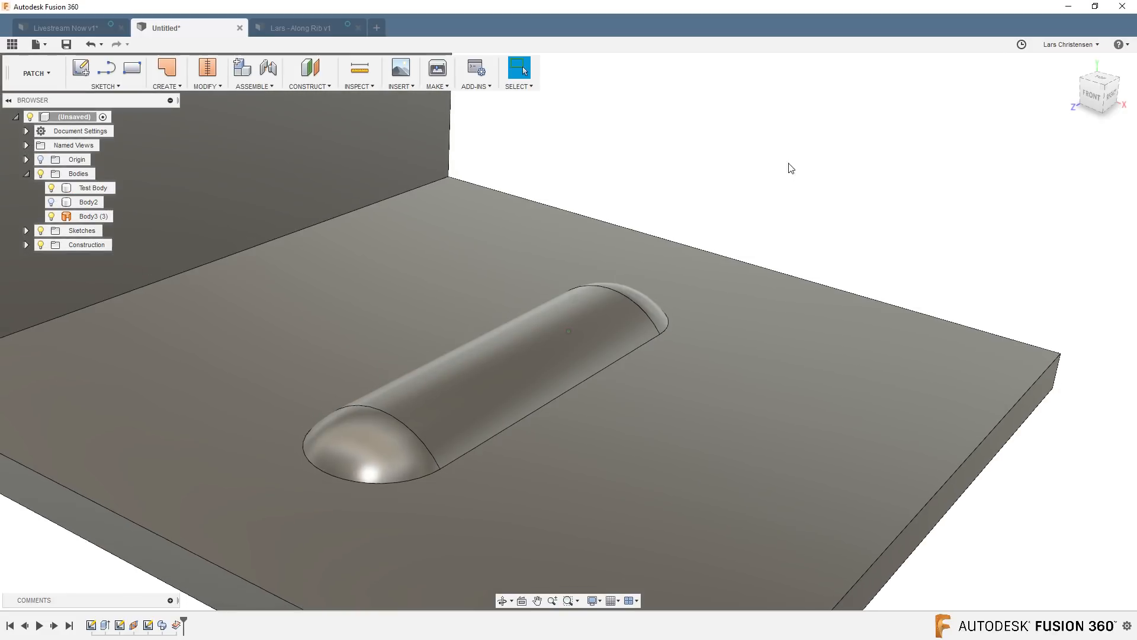
left_click(81, 68)
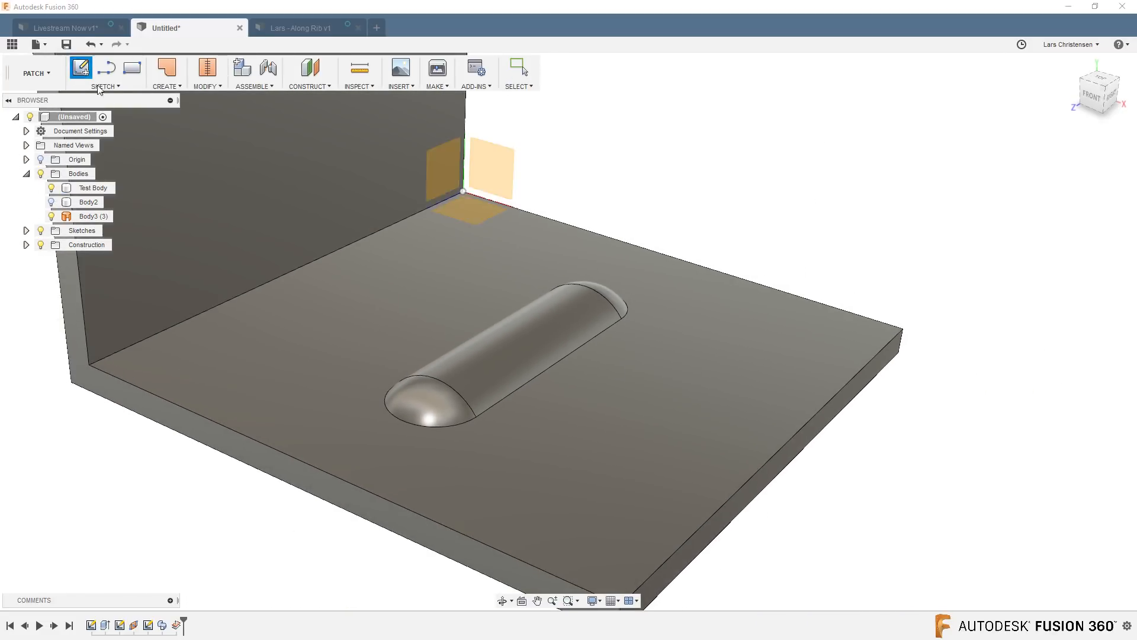
left_click(369, 329)
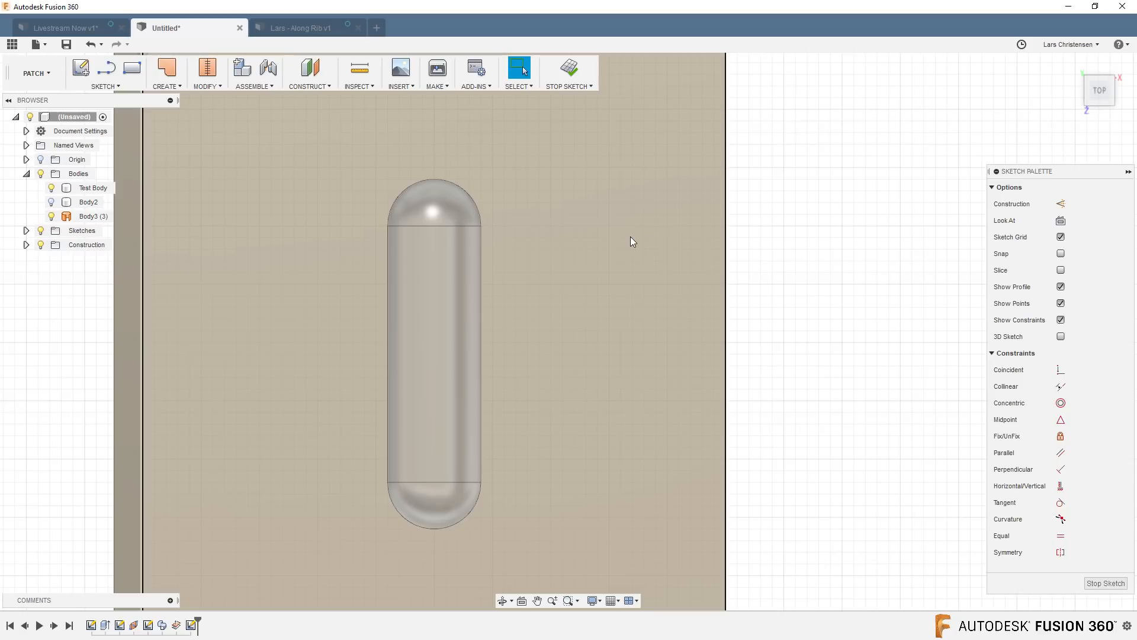
Step: Project the rib surface's two end arcs and two straight side edges into the sketch
key("p")
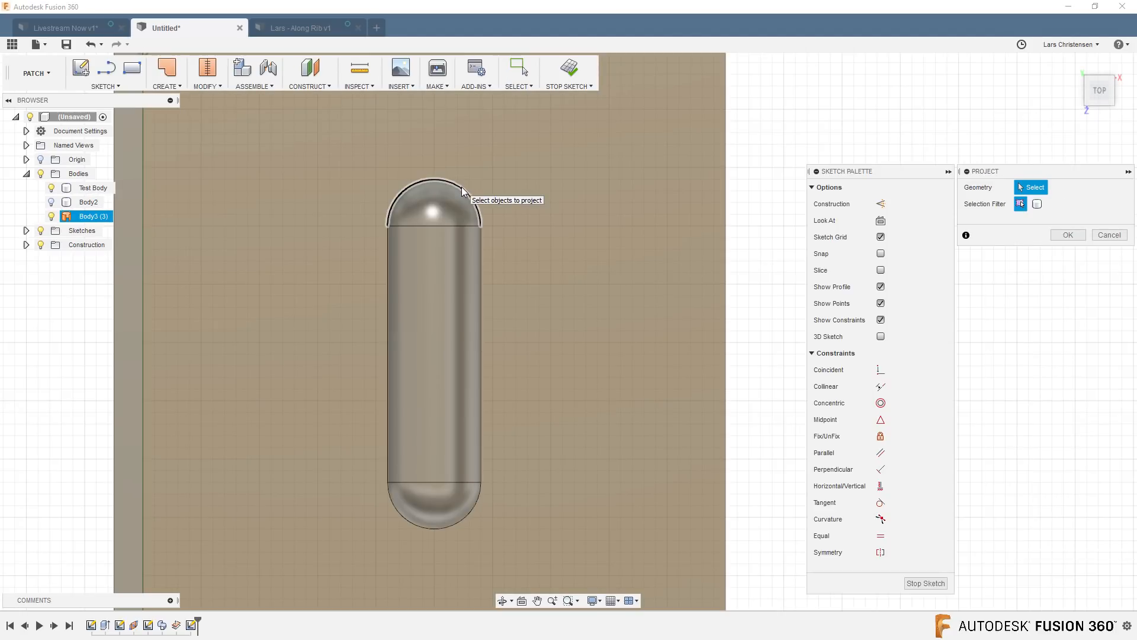
left_click(463, 191)
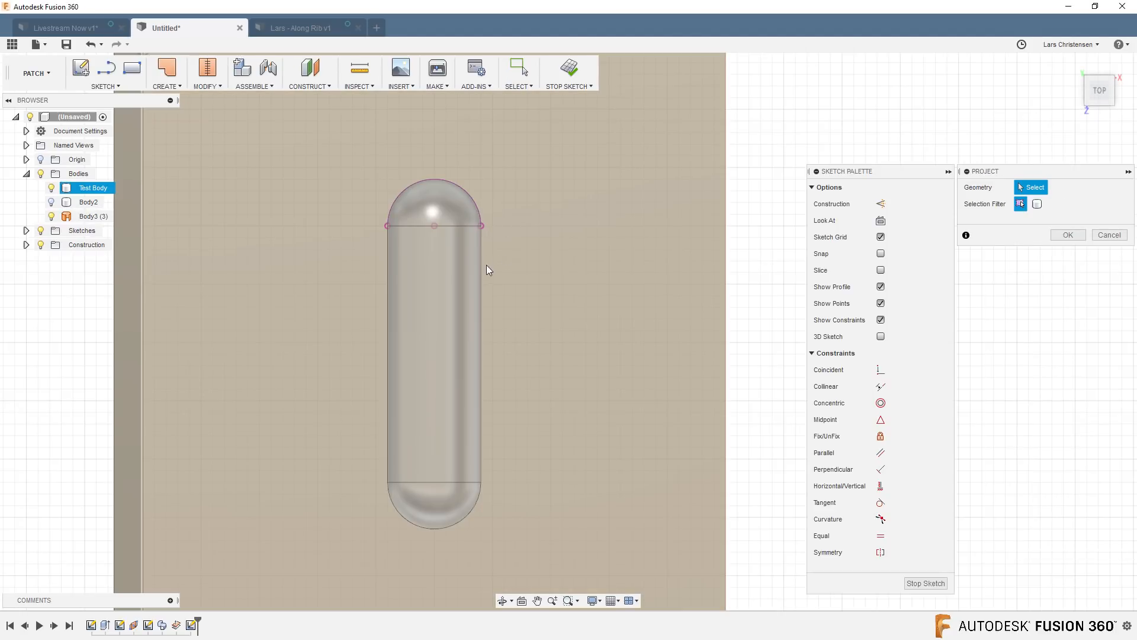
left_click(481, 266)
left_click(443, 528)
left_click(389, 435)
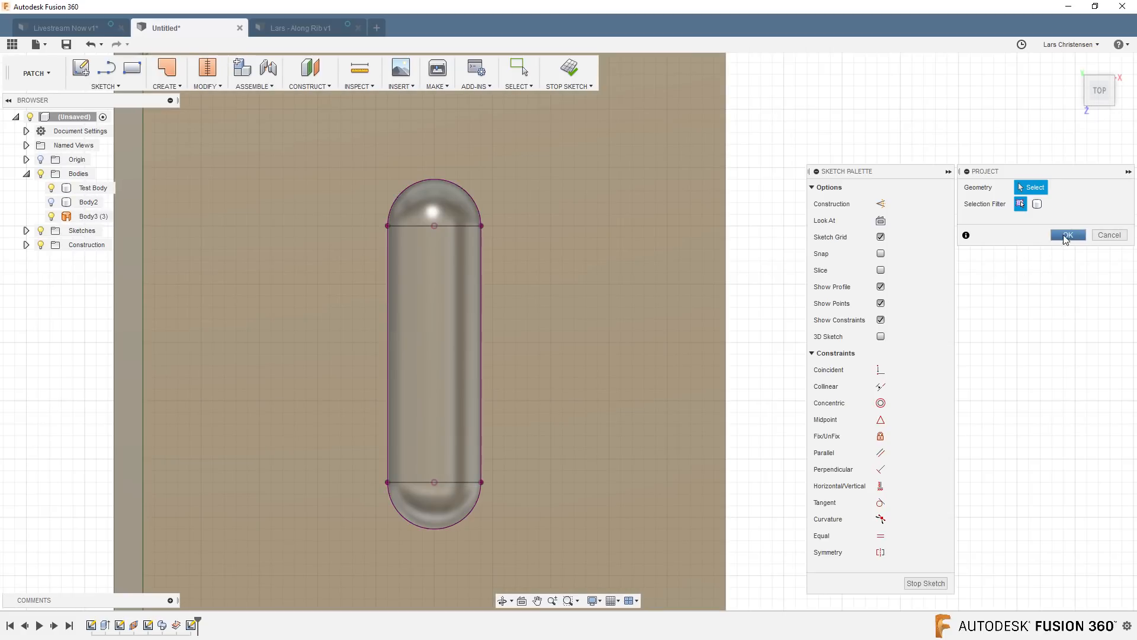
left_click(1061, 237)
Step: Offset the projected slot outline outward by 2.5 mm
key("o")
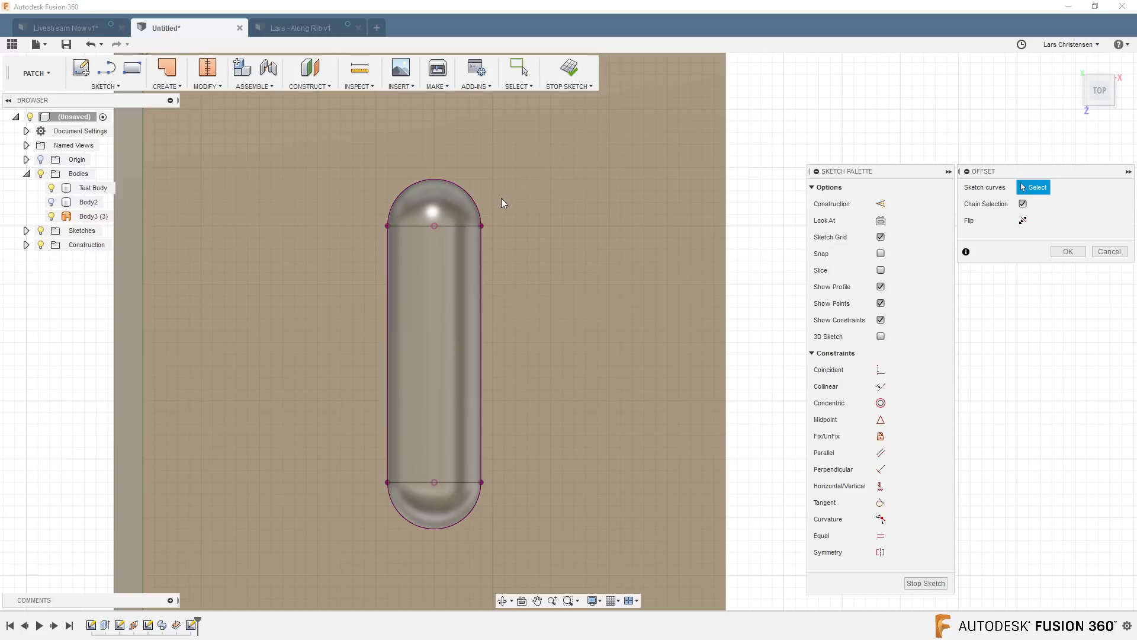
left_click(478, 205)
mouse_move(485, 201)
left_mouse_down()
mouse_move(507, 186)
mouse_move(502, 192)
left_mouse_up()
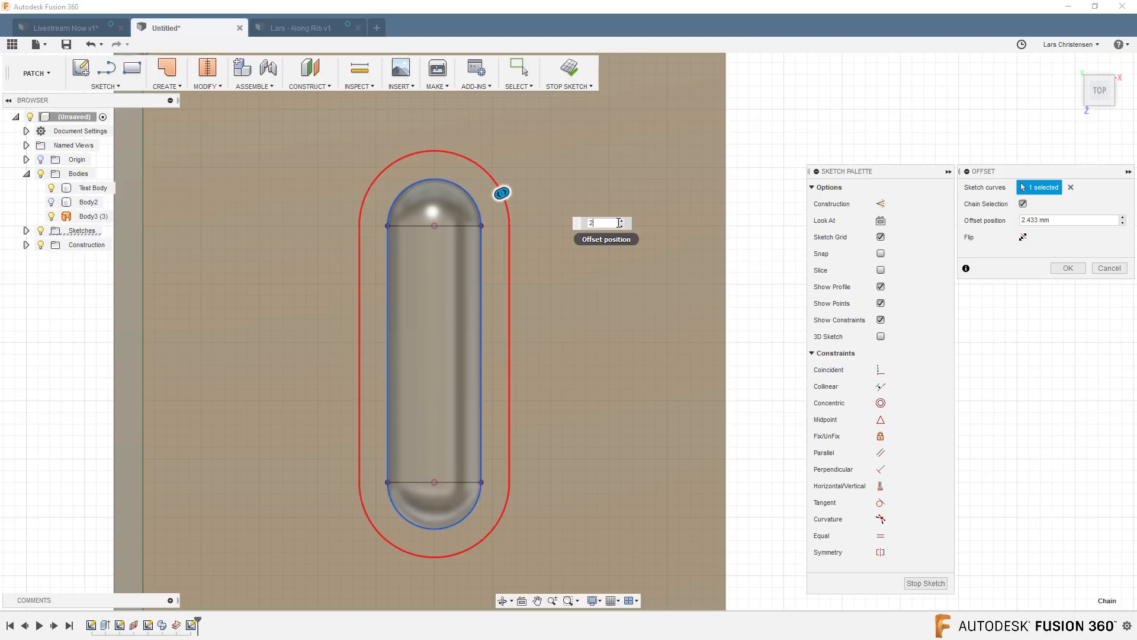
key("Return")
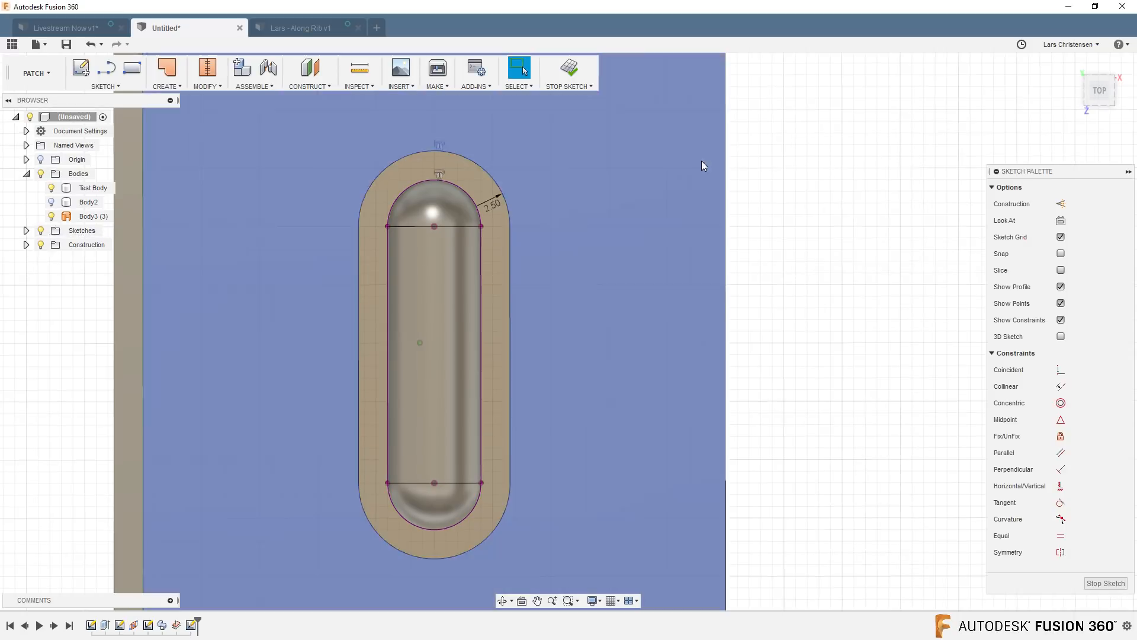
Step: Hide the Test Body and patch the ring-shaped profile between the rib outline and its offset as a new body
middle_click_drag(881, 244, 769, 234, "shift")
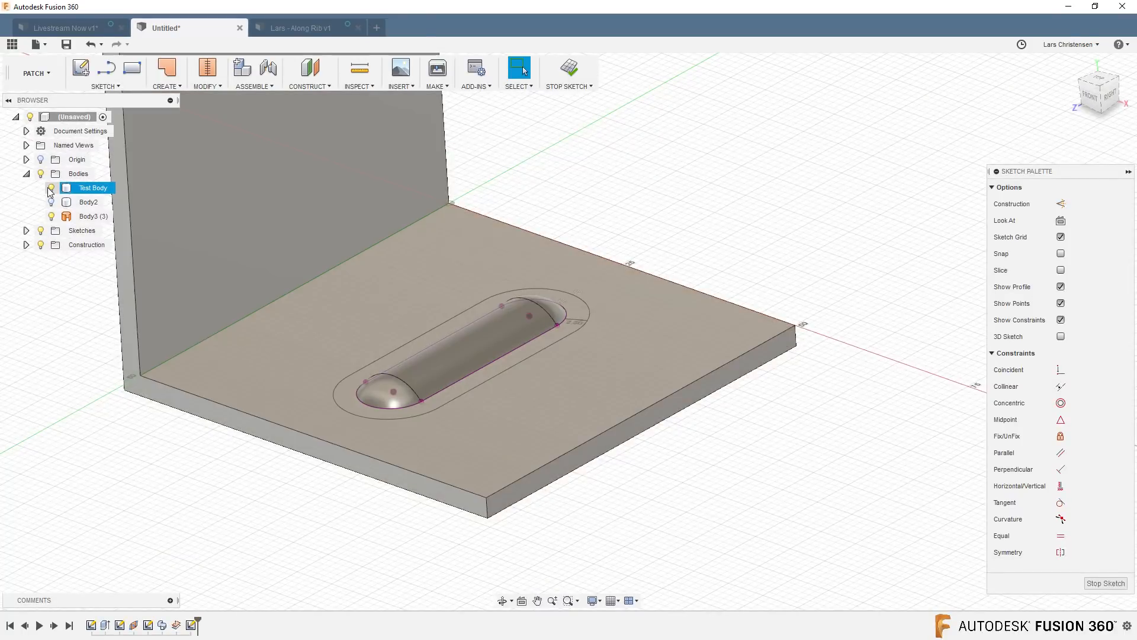
left_click(51, 188)
mouse_move(260, 323)
middle_mouse_down("shift")
mouse_move(442, 421)
mouse_move(450, 404)
mouse_move(444, 425)
mouse_move(429, 426)
middle_mouse_up("shift")
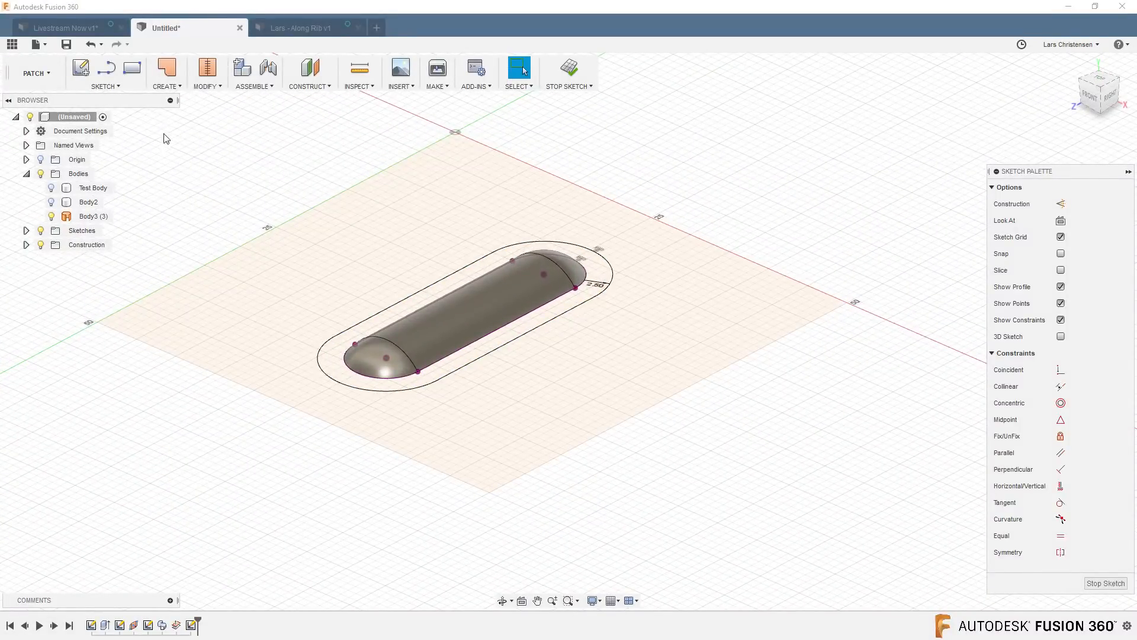
left_click(167, 69)
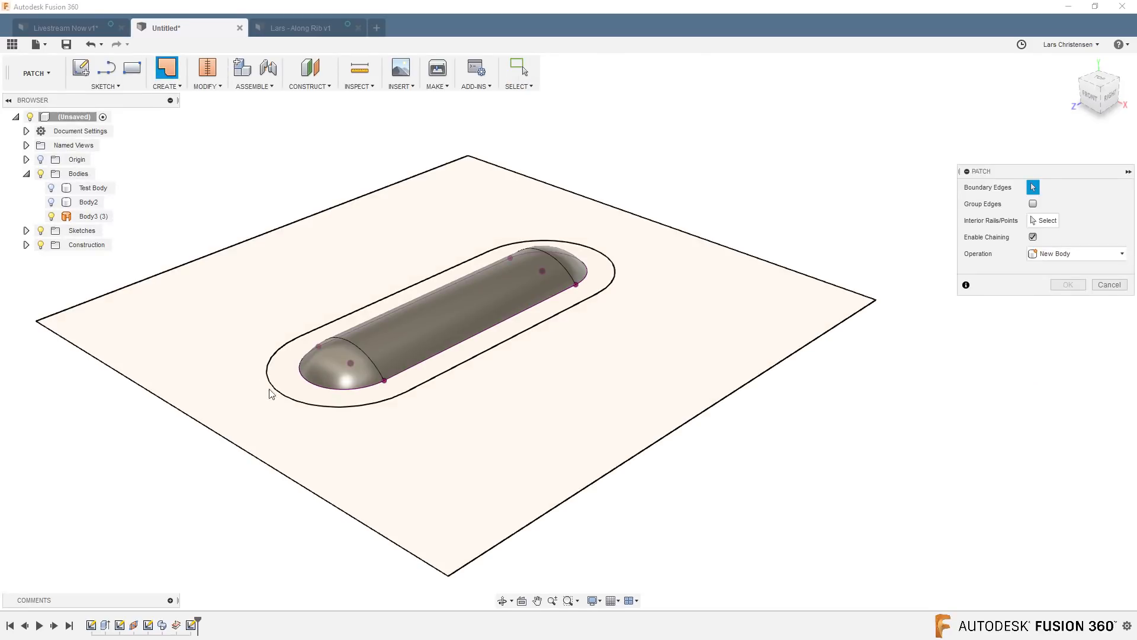
left_click(290, 389)
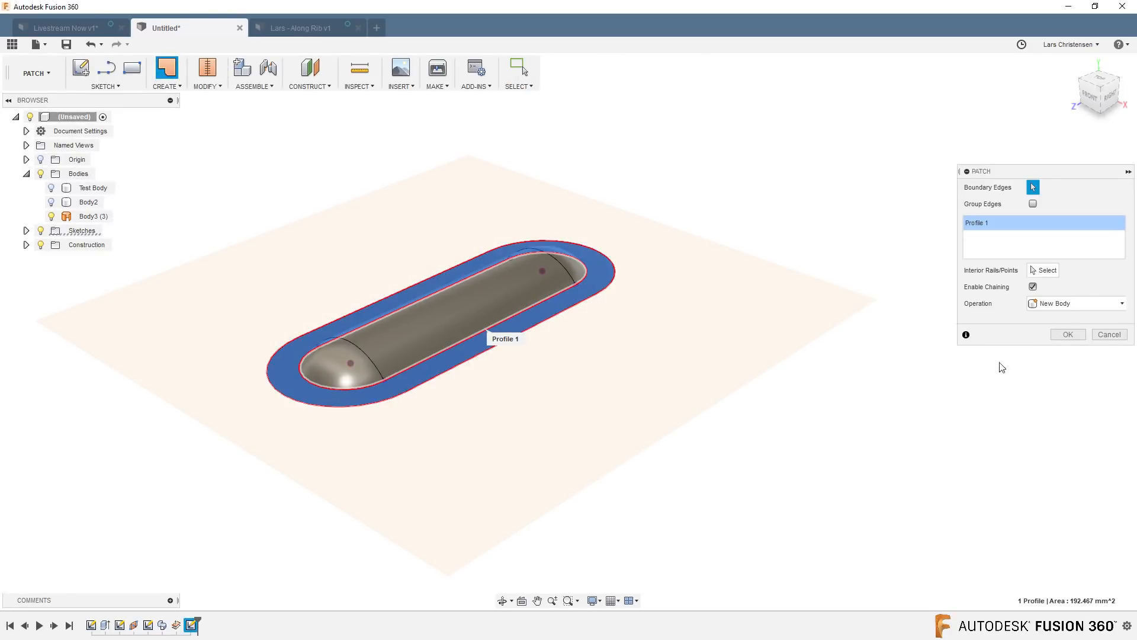
left_click(1061, 335)
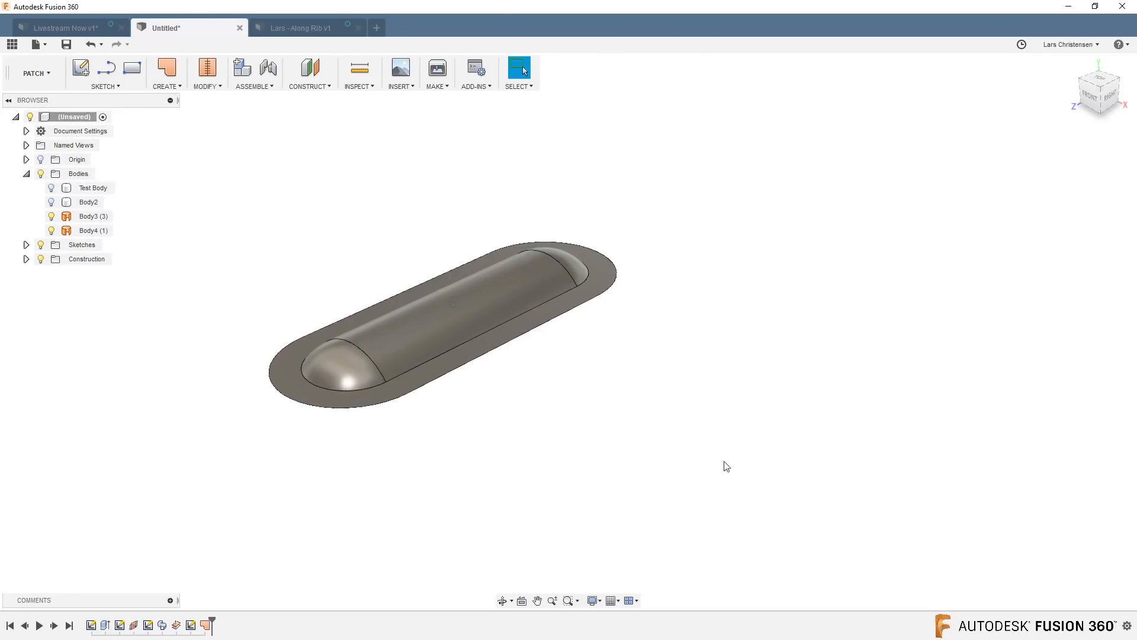
Step: Extrude the outer edge of the flat ring patch 10 mm upward as a new surface body with chaining enabled
middle_click_drag(314, 326, 321, 390, "shift")
middle_click_drag(638, 321, 373, 492, "shift")
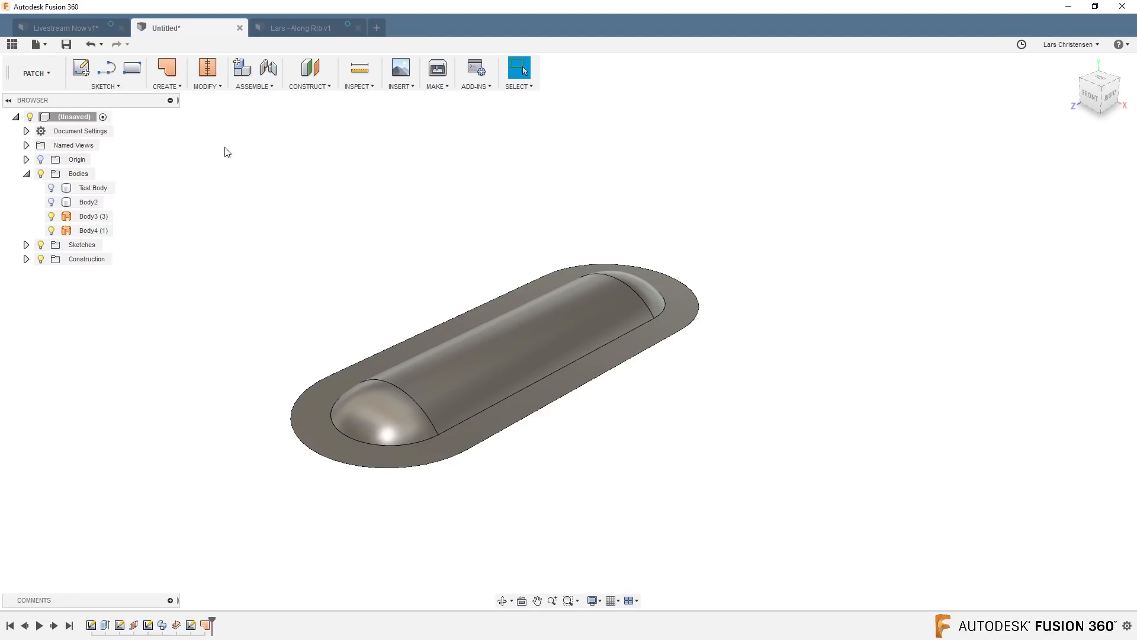
left_click(167, 84)
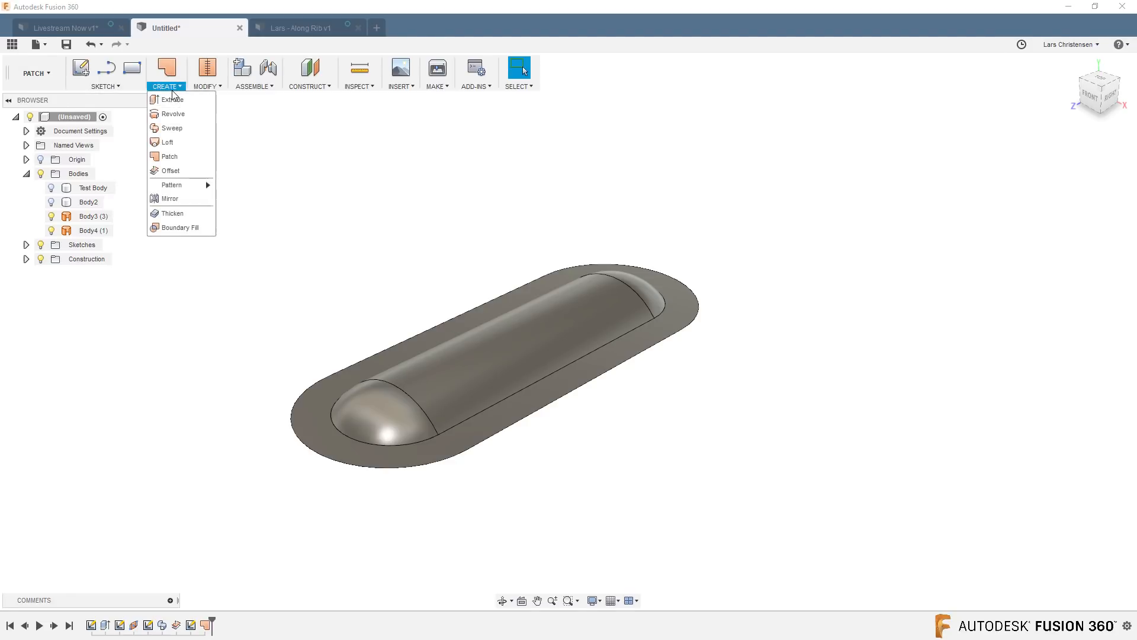
left_click(174, 98)
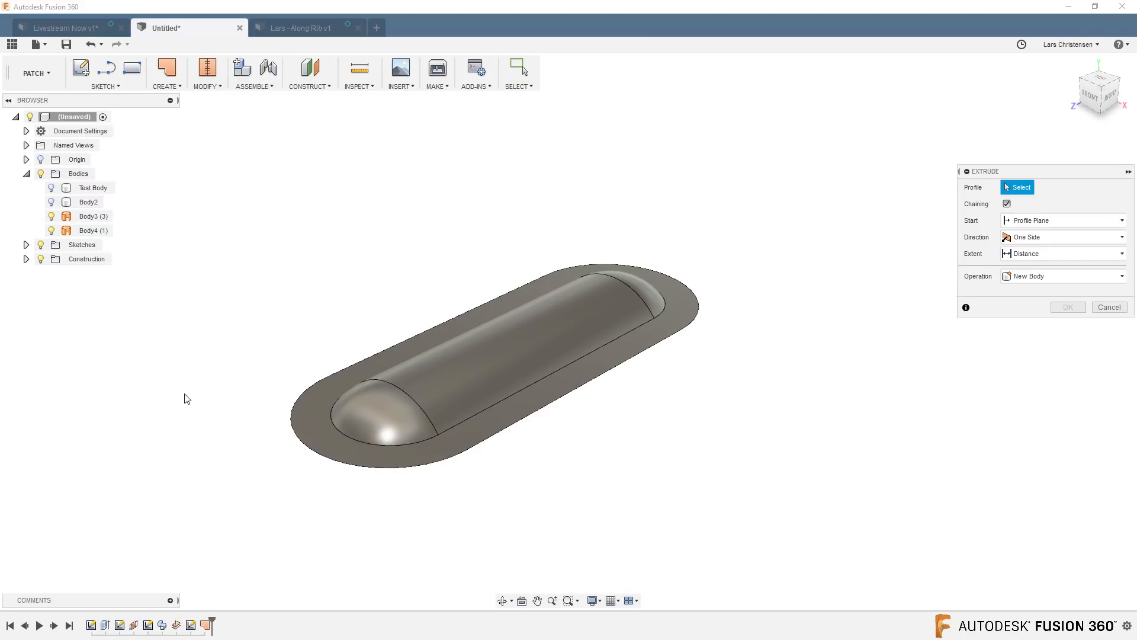
left_click(284, 424)
left_click_drag(288, 410, 302, 262)
middle_click_drag(239, 393, 978, 396, "shift")
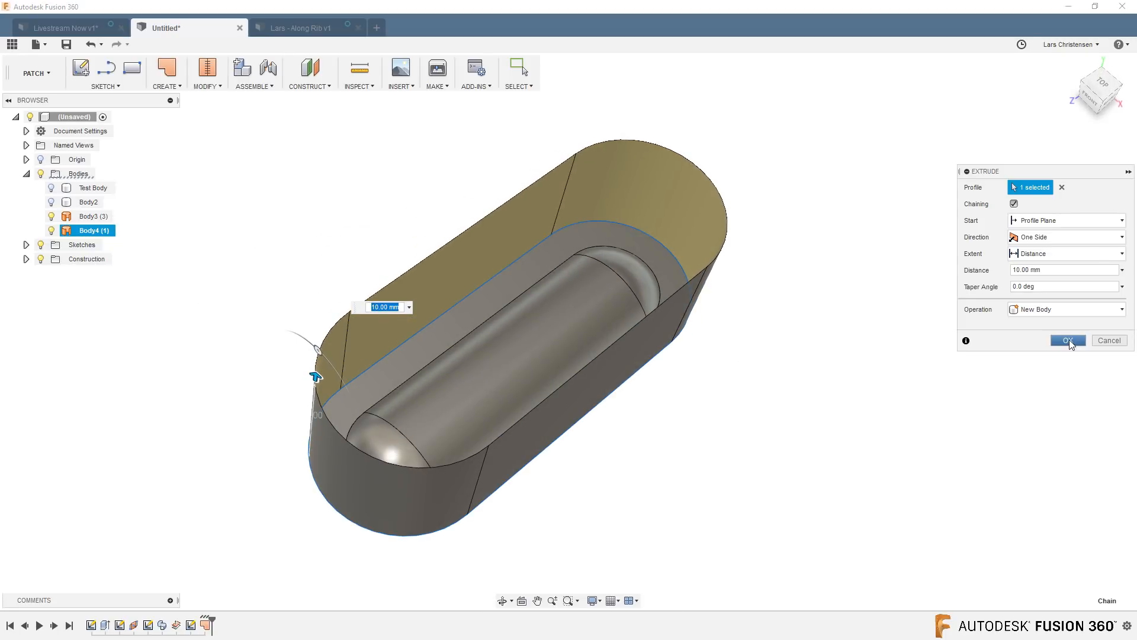
left_click(1069, 340)
middle_click_drag(771, 266, 248, 151, "shift")
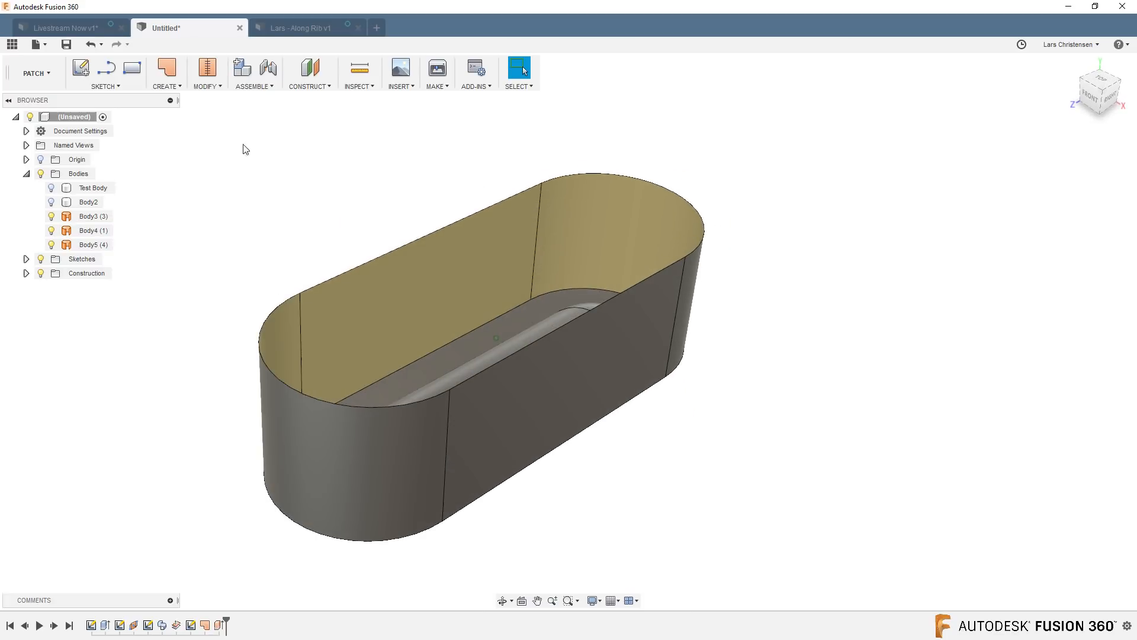
Step: Patch the open upper rim of the extruded slot wall as a new surface body
left_click(170, 76)
left_click(363, 267)
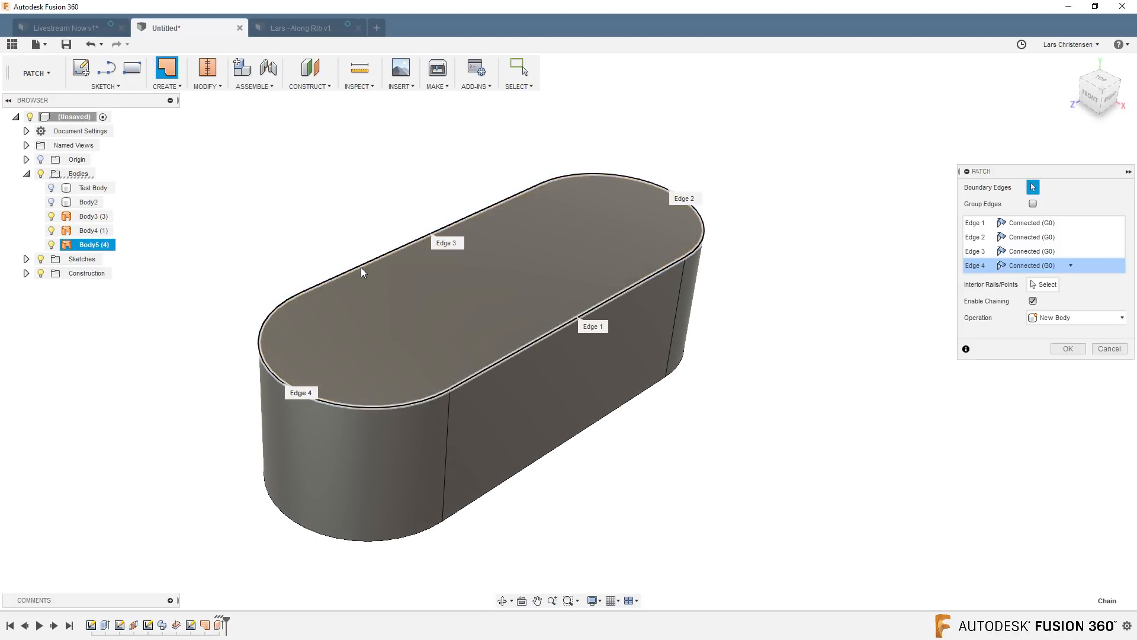
left_click(1067, 349)
middle_click_drag(880, 430, 504, 283, "shift")
middle_click_drag(733, 383, 713, 445, "shift")
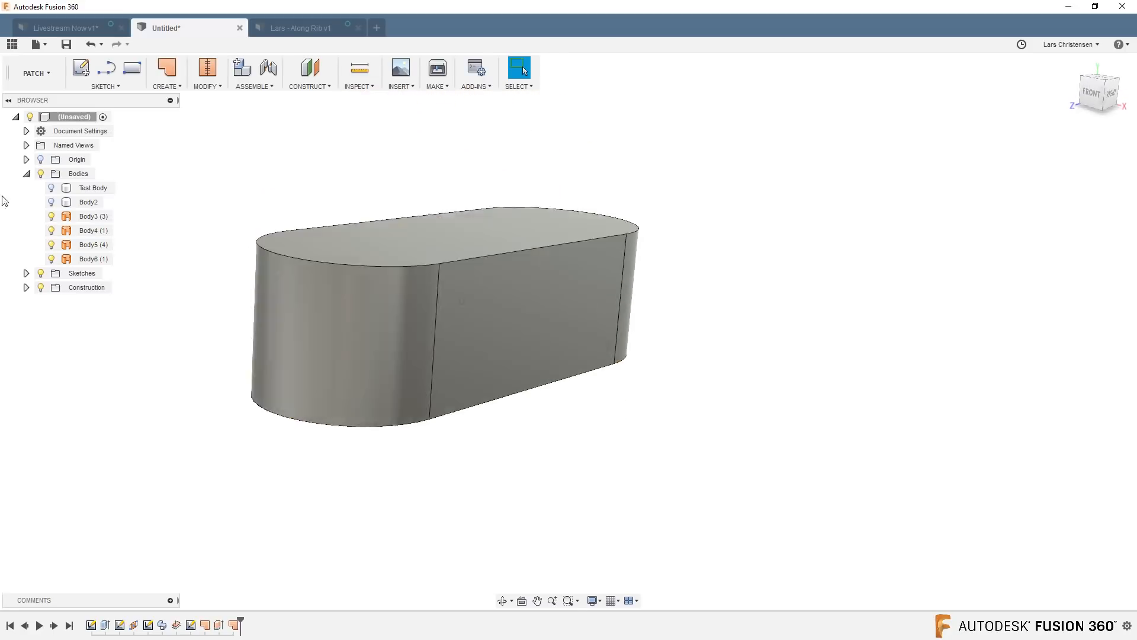
Step: Stitch all the visible surface bodies into one closed body with a 1.00 mm tolerance
left_click(95, 246)
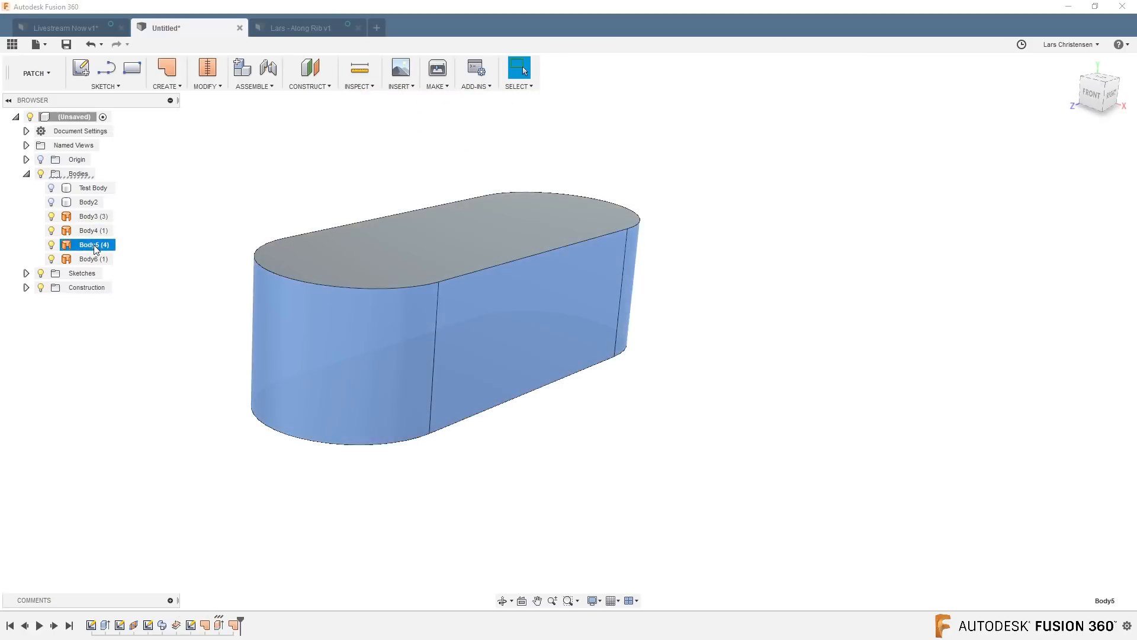
middle_click_drag(175, 276, 187, 136, "shift")
left_click(204, 70)
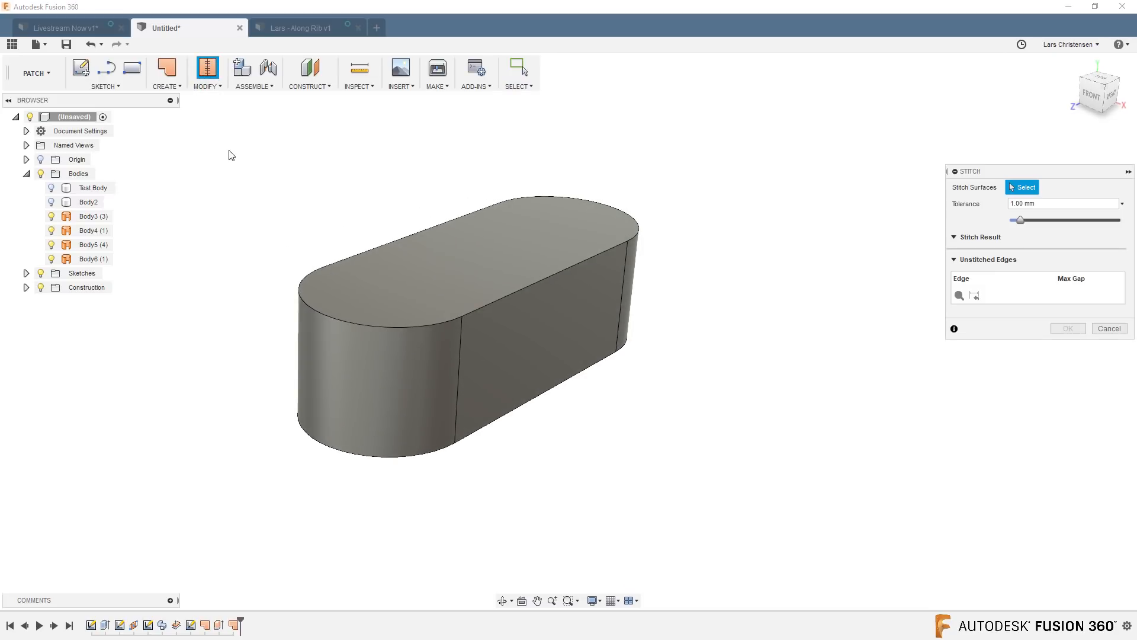
left_click_drag(198, 129, 769, 519)
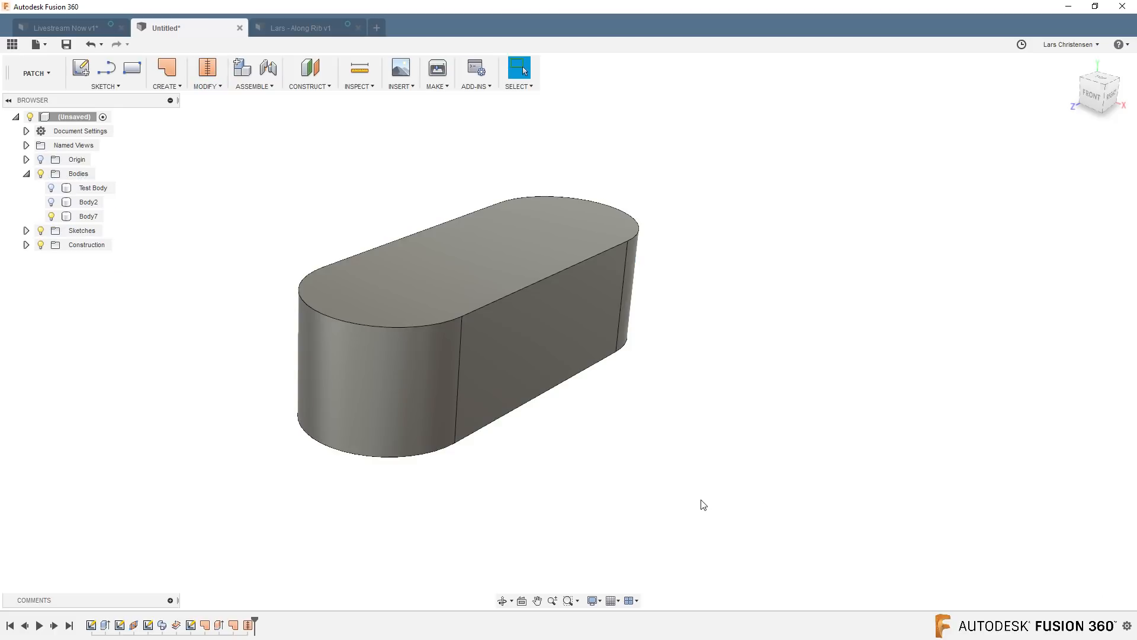
Step: Rename the stitched body as Cavity
left_click(89, 216)
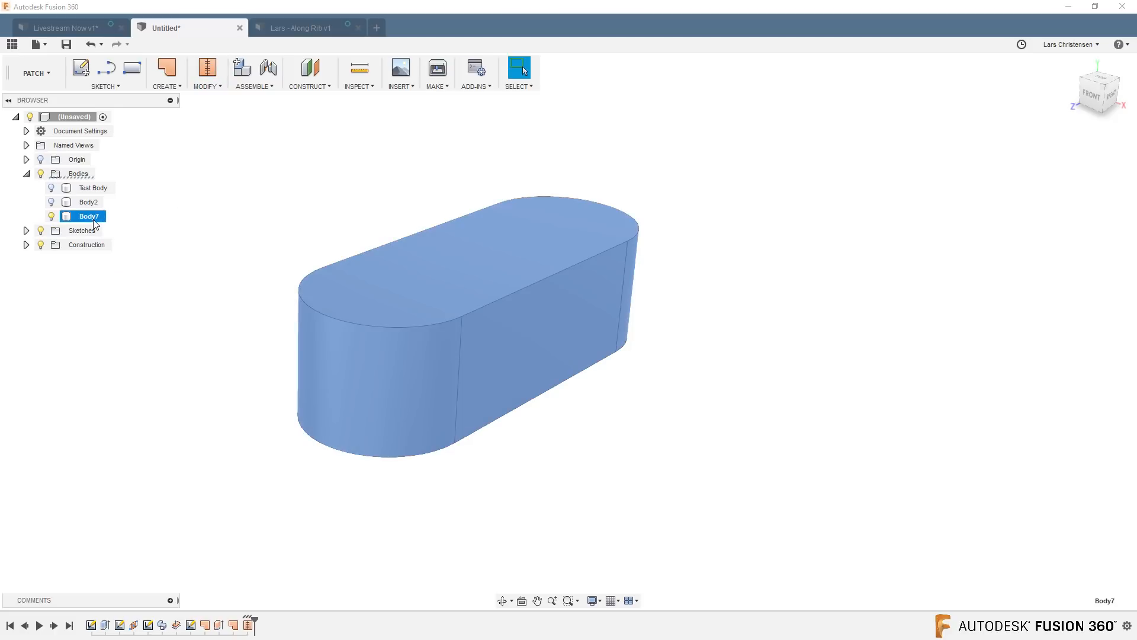
double_click(92, 217)
key("Return")
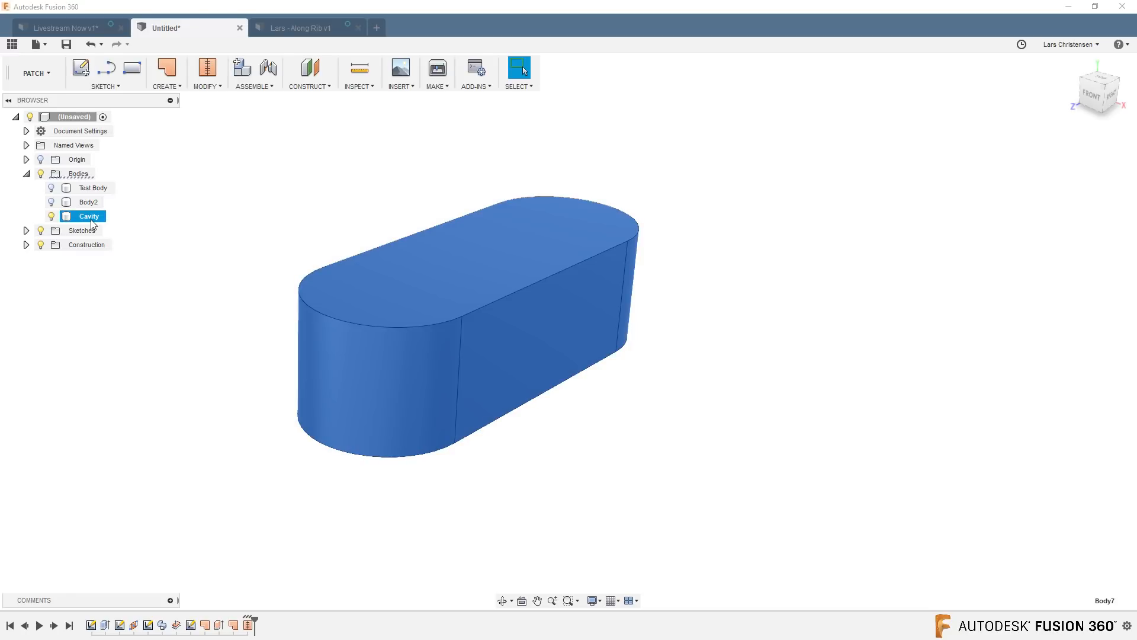
left_click(199, 326)
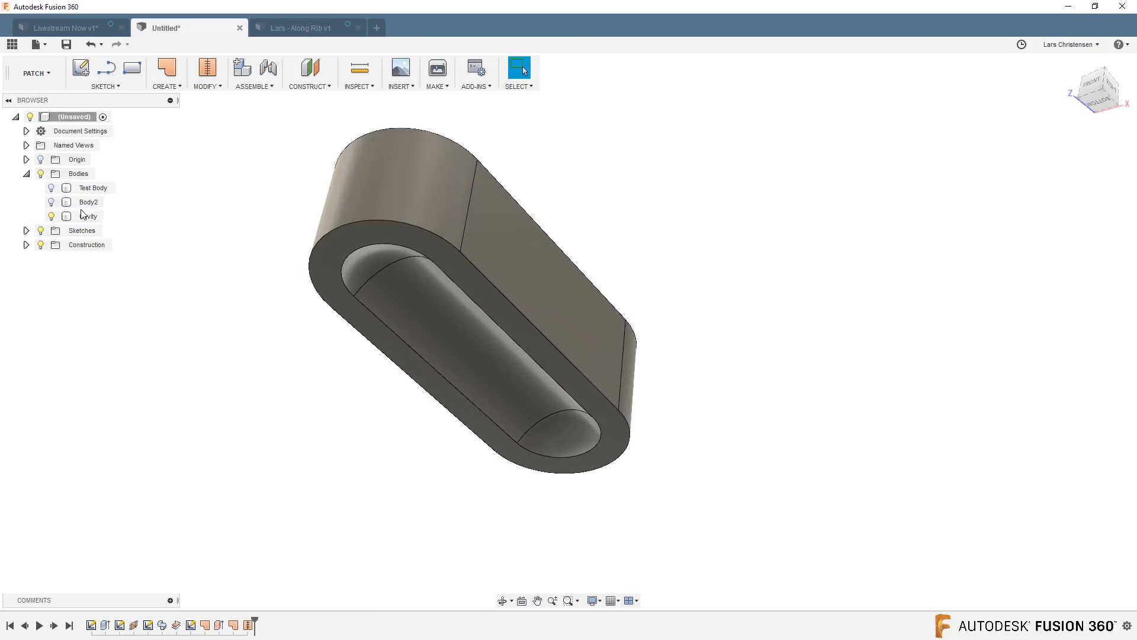
Step: Show the rib body Body2 and hide the Cavity body
left_click(52, 203)
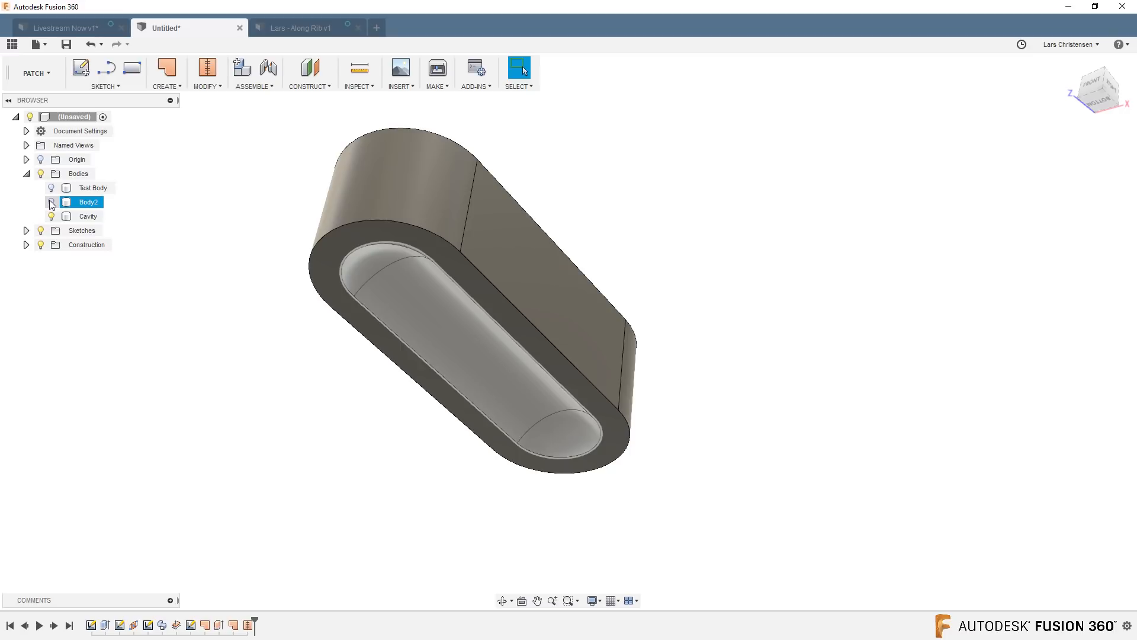
left_click(51, 202)
left_click(168, 325)
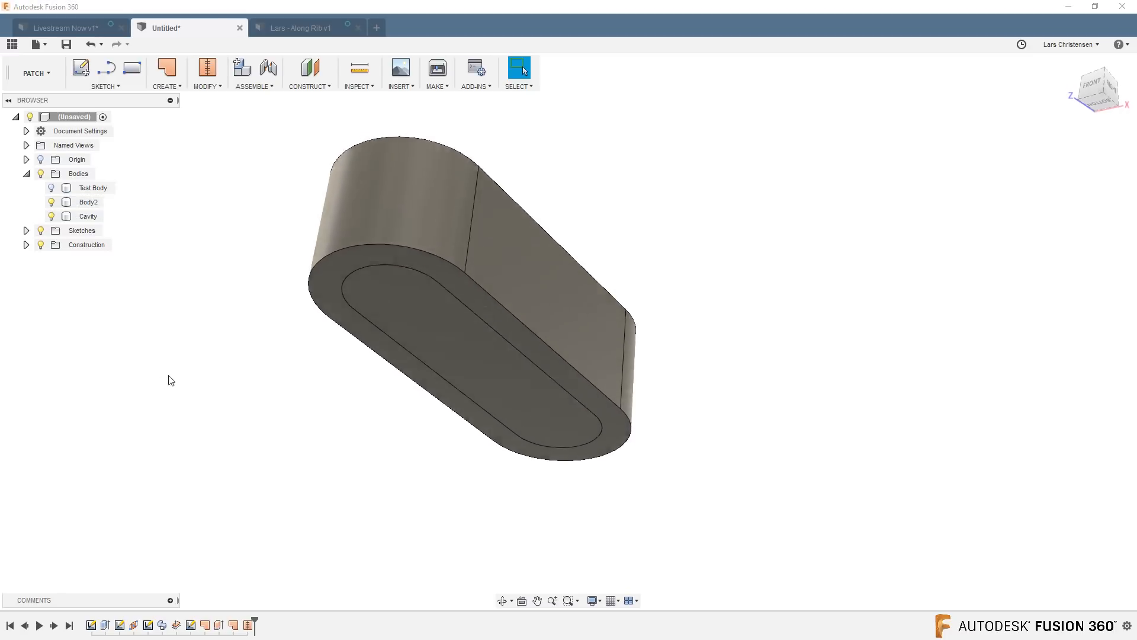
left_click(51, 216)
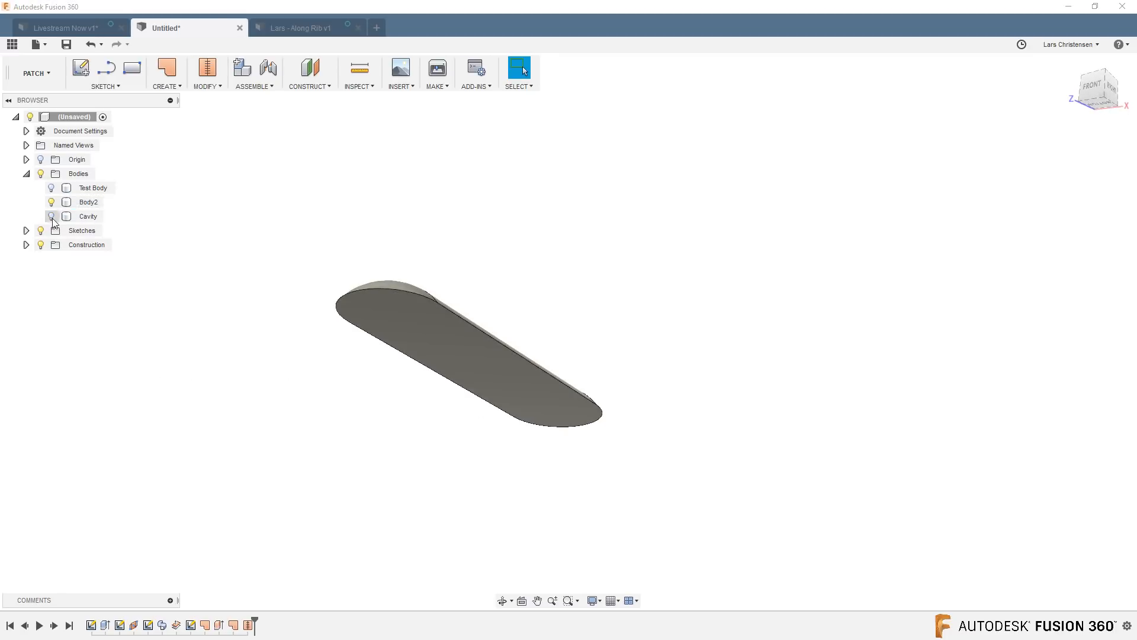
Step: Offset the rib's rounded outer faces by -1 mm as a new surface body and remove Body2
middle_click_drag(176, 342, 203, 308, "shift")
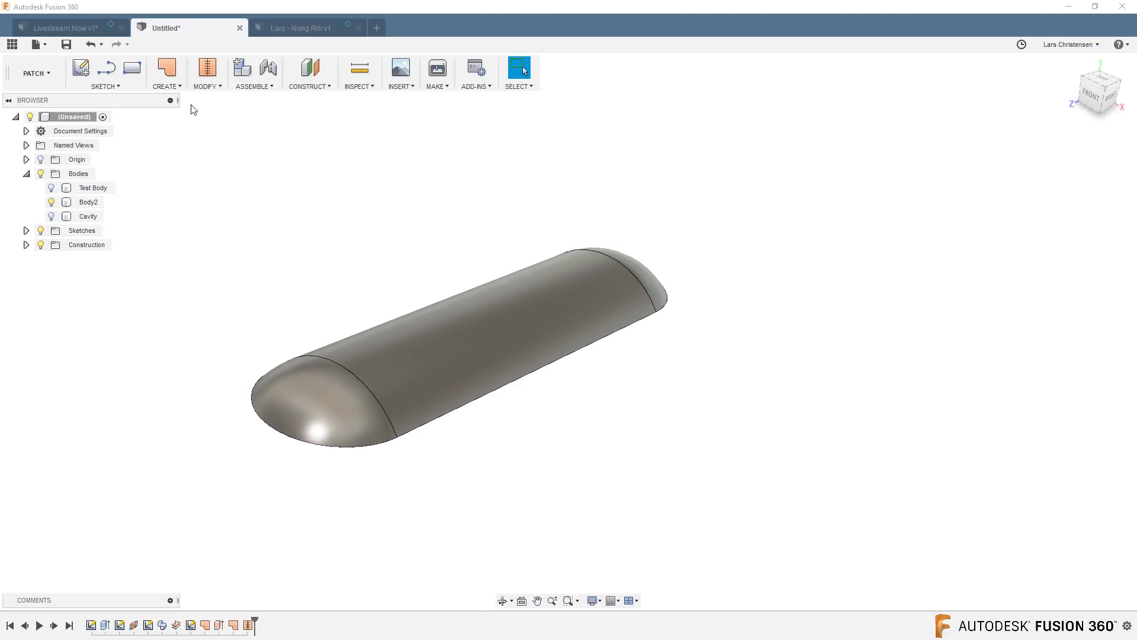
left_click(166, 87)
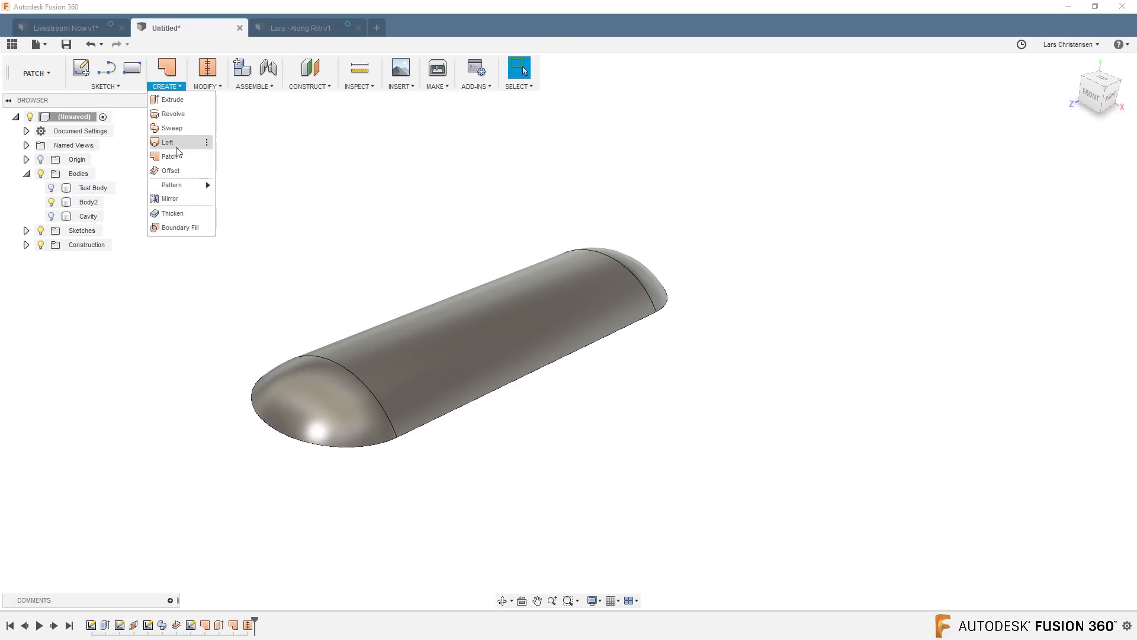
left_click(172, 171)
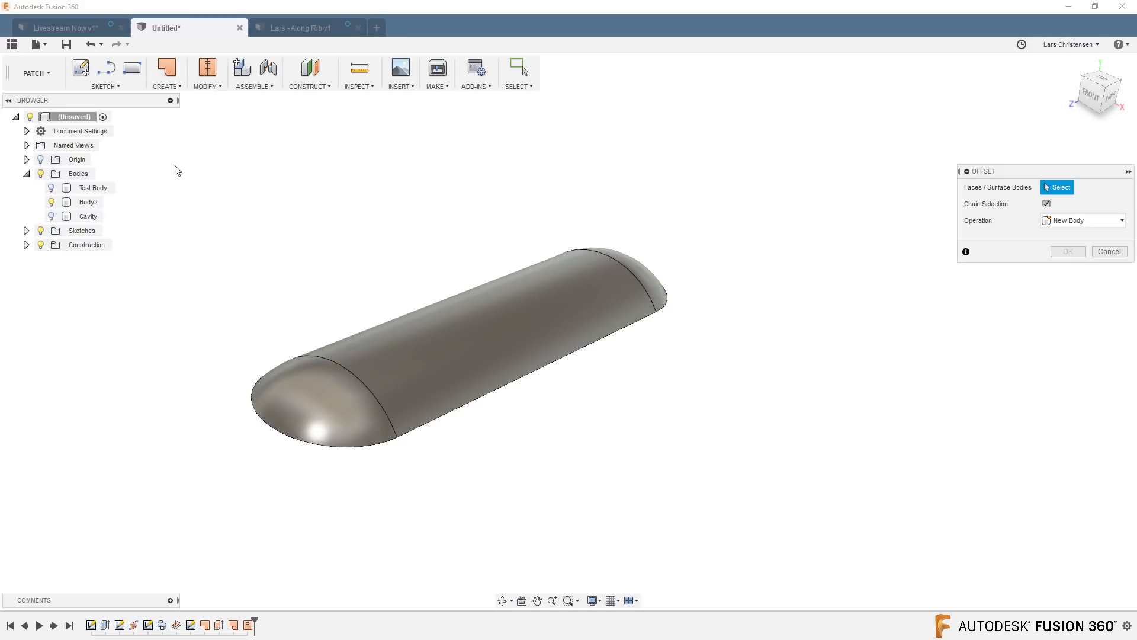
left_click(454, 330)
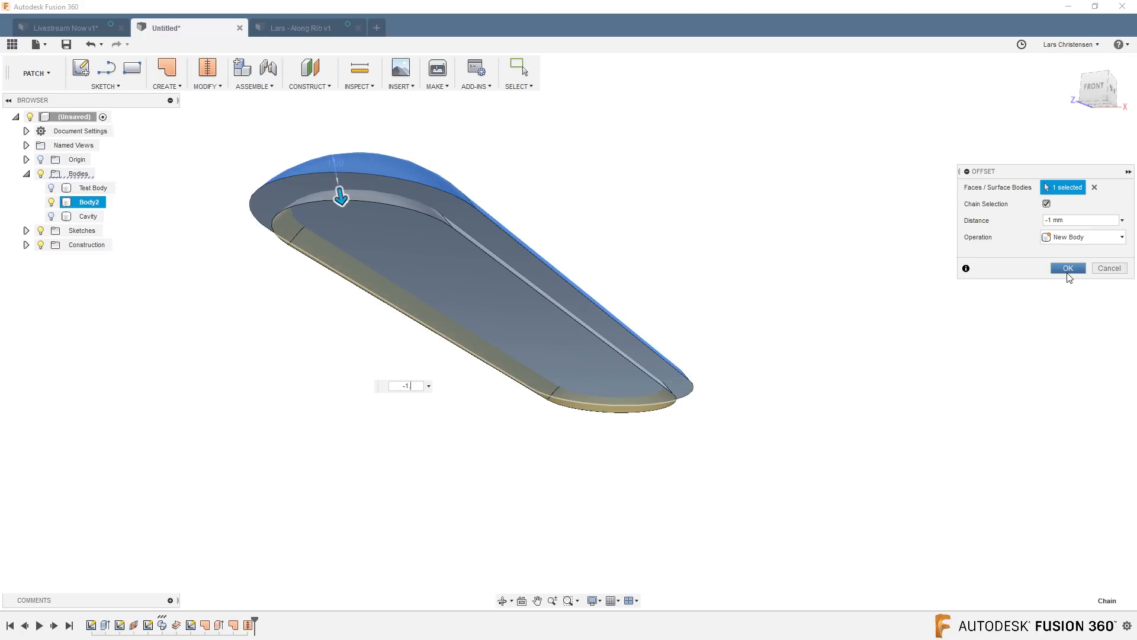
left_click(1068, 268)
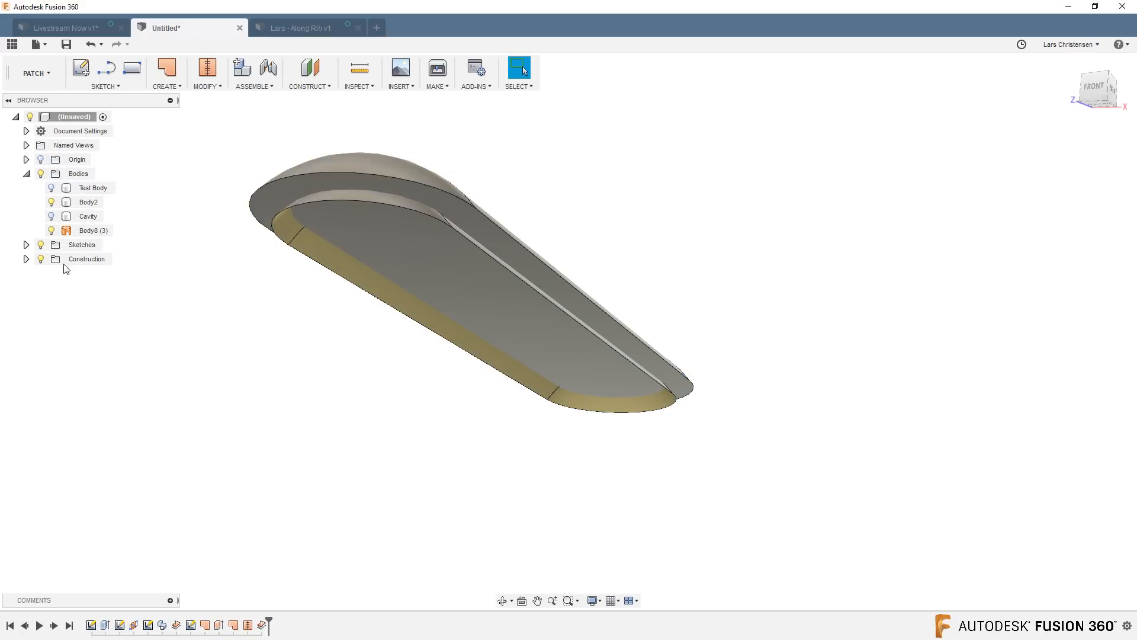
right_click(89, 202)
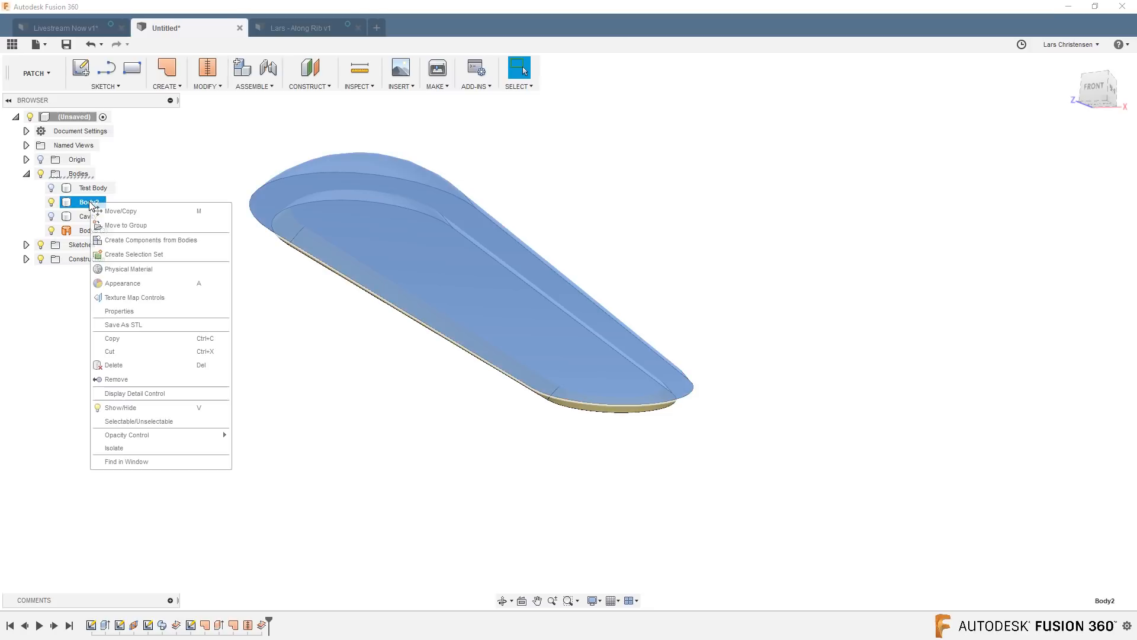
left_click(142, 381)
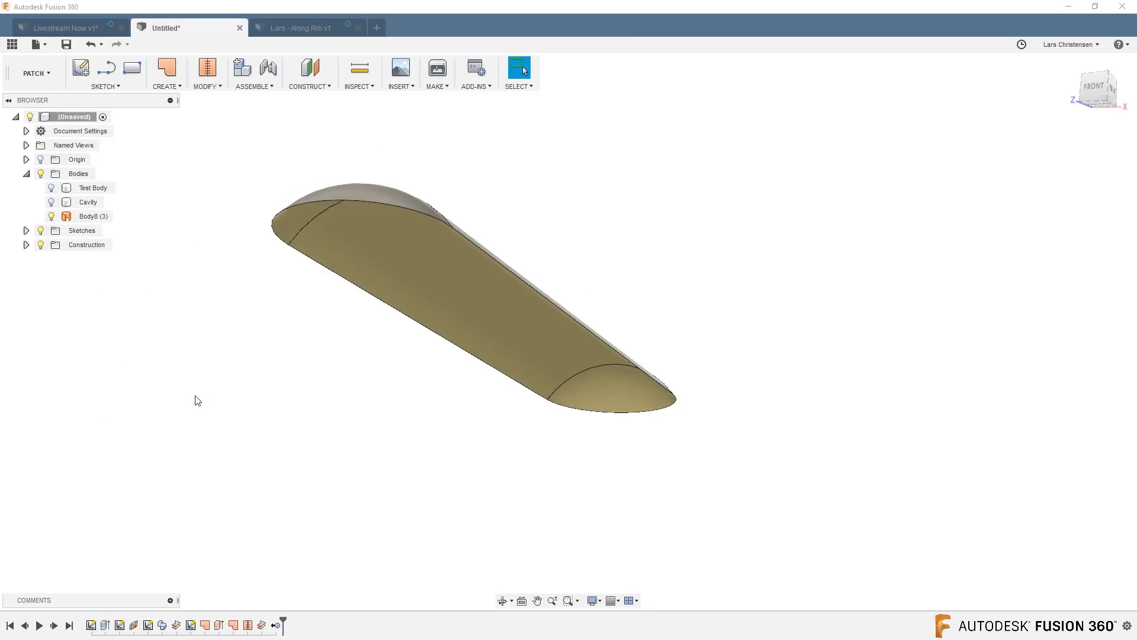
Step: Compare the offset surface with the Cavity recess from below by toggling the visibility of both bodies
left_click(52, 204)
middle_click_drag(264, 346, 521, 445, "shift")
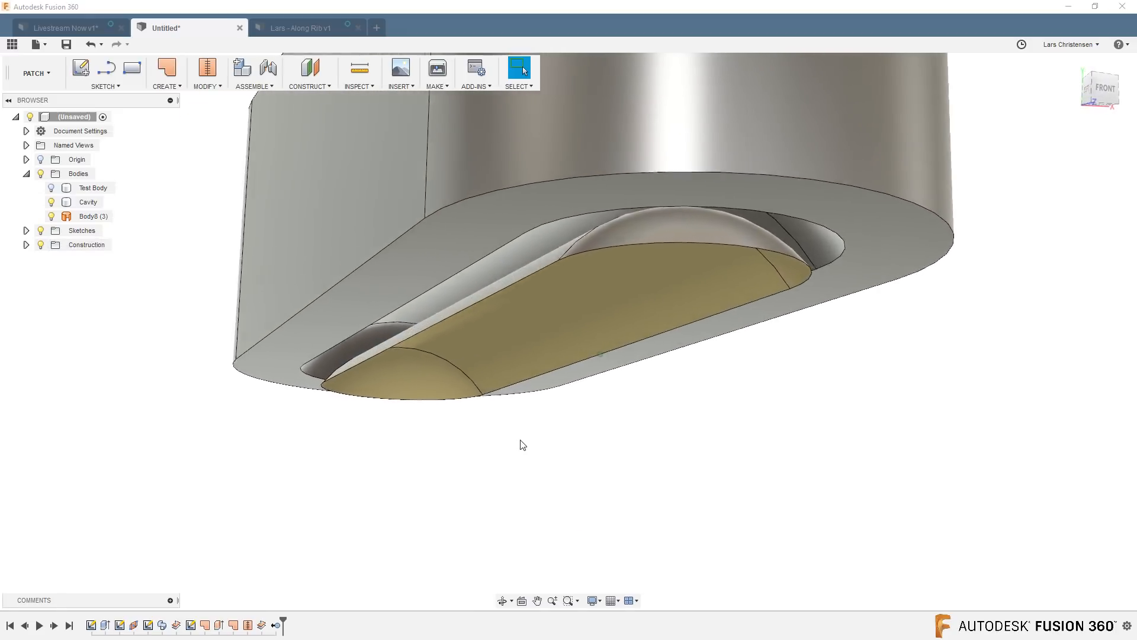
left_click(51, 216)
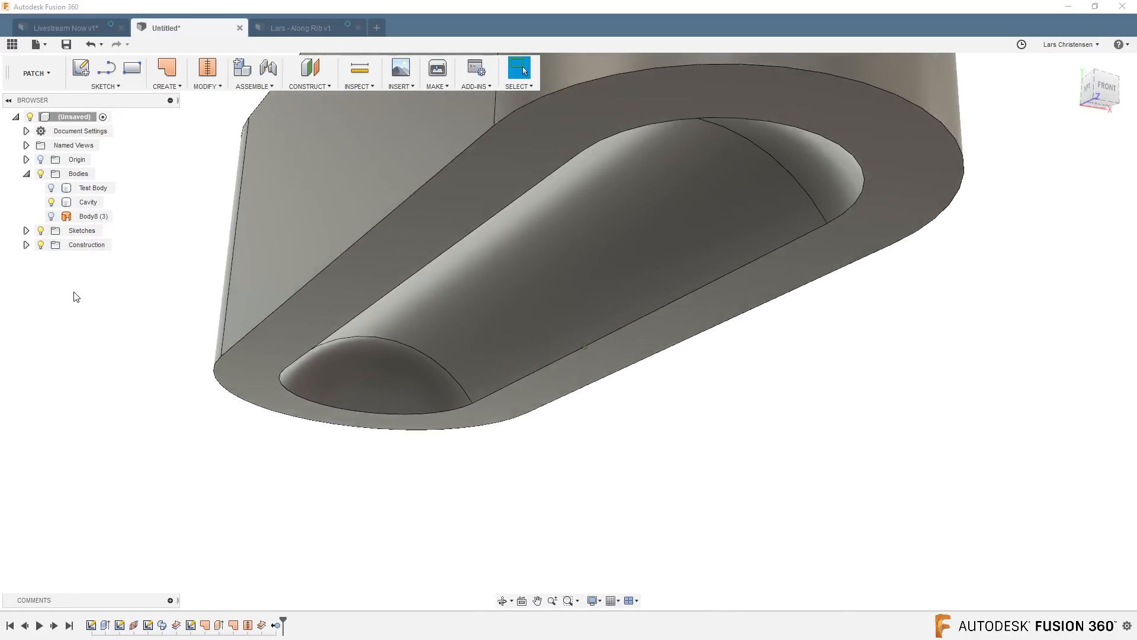
left_click(49, 217)
middle_click_drag(341, 353, 308, 267, "shift")
left_click(51, 202)
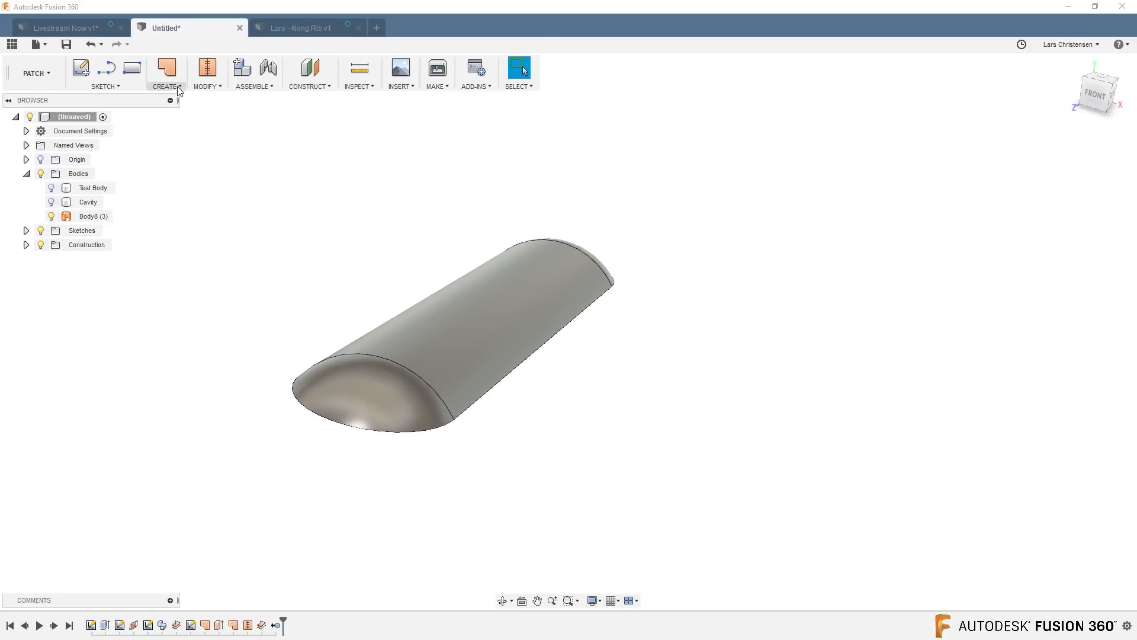
Step: Extend the chained lower edge of the offset surface by 2 mm with the Natural extend type
left_click(206, 87)
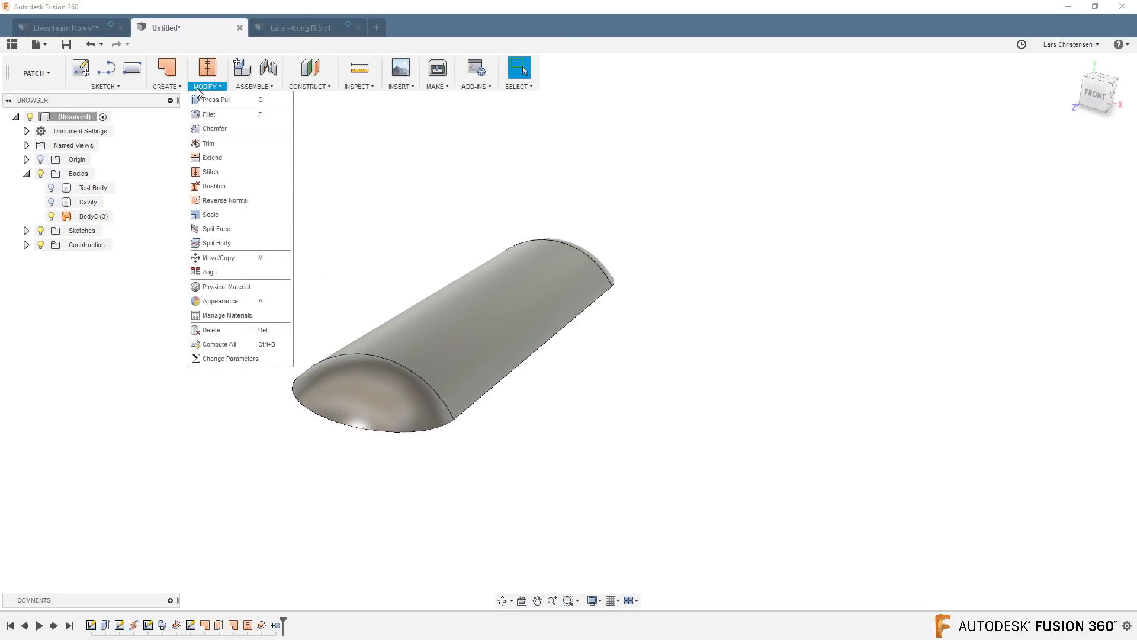
left_click(219, 157)
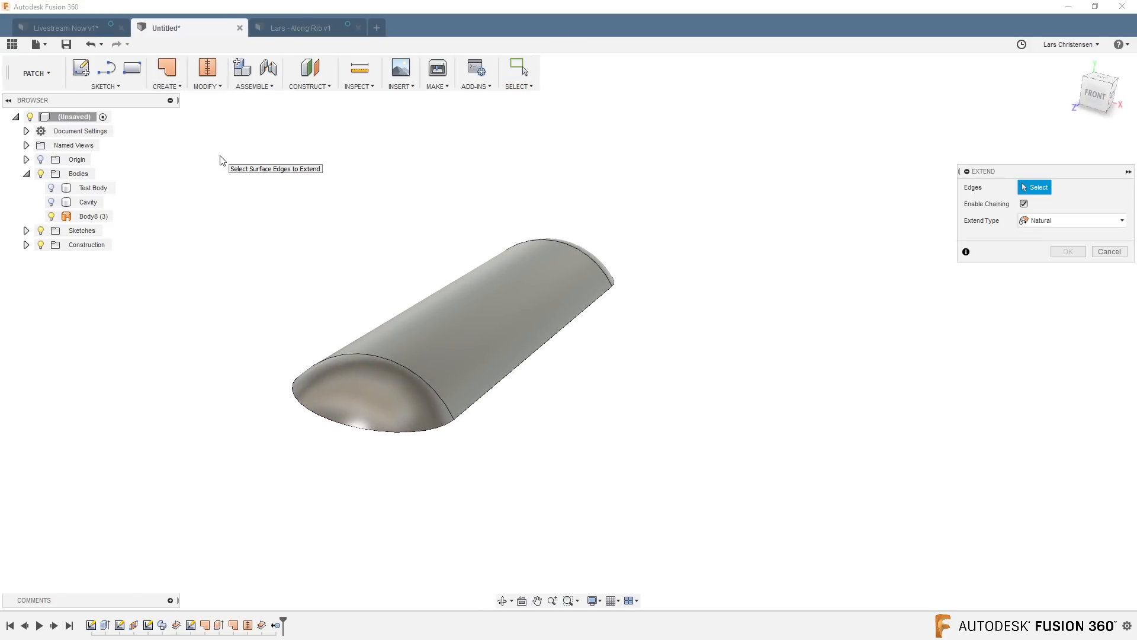
left_click(342, 431)
left_click_drag(335, 437, 301, 490)
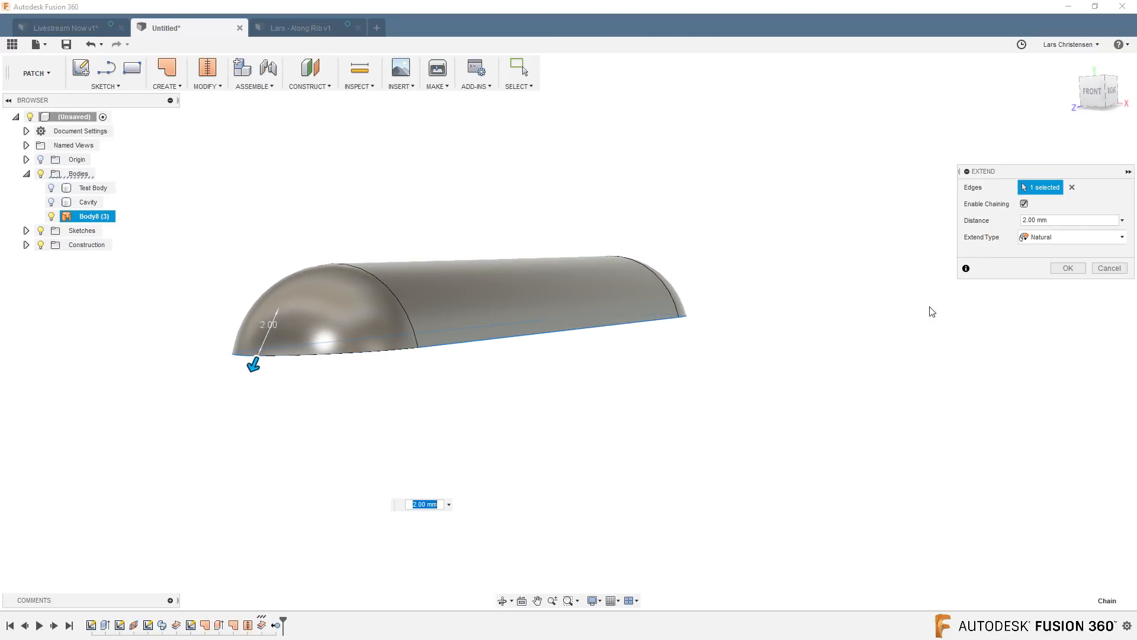
left_click_drag(252, 369, 251, 401)
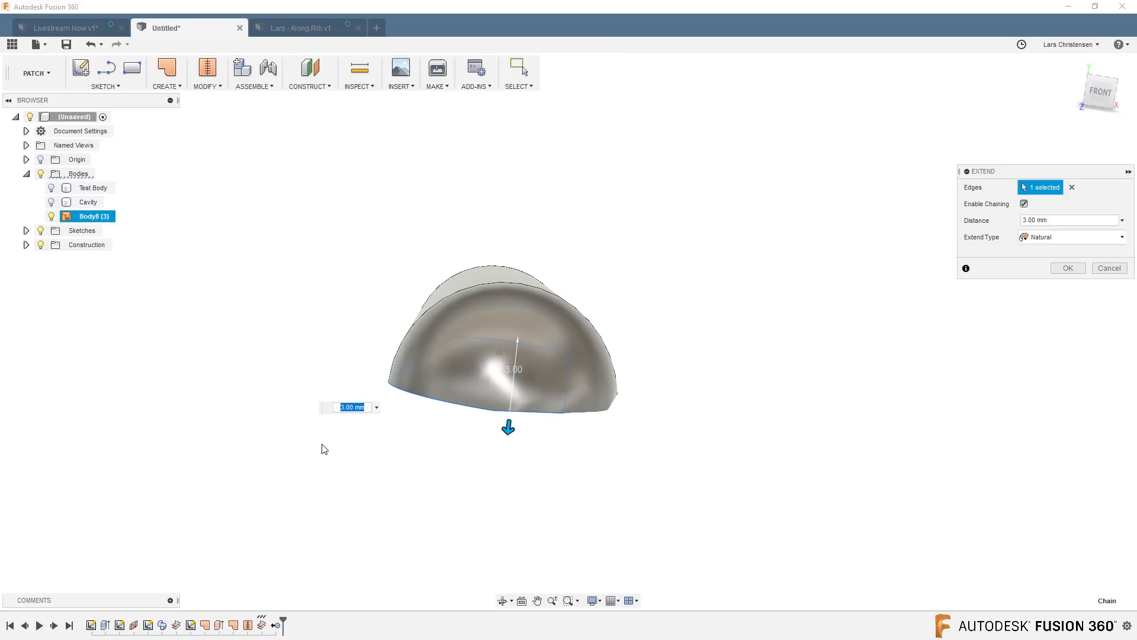
left_click_drag(508, 432, 509, 407)
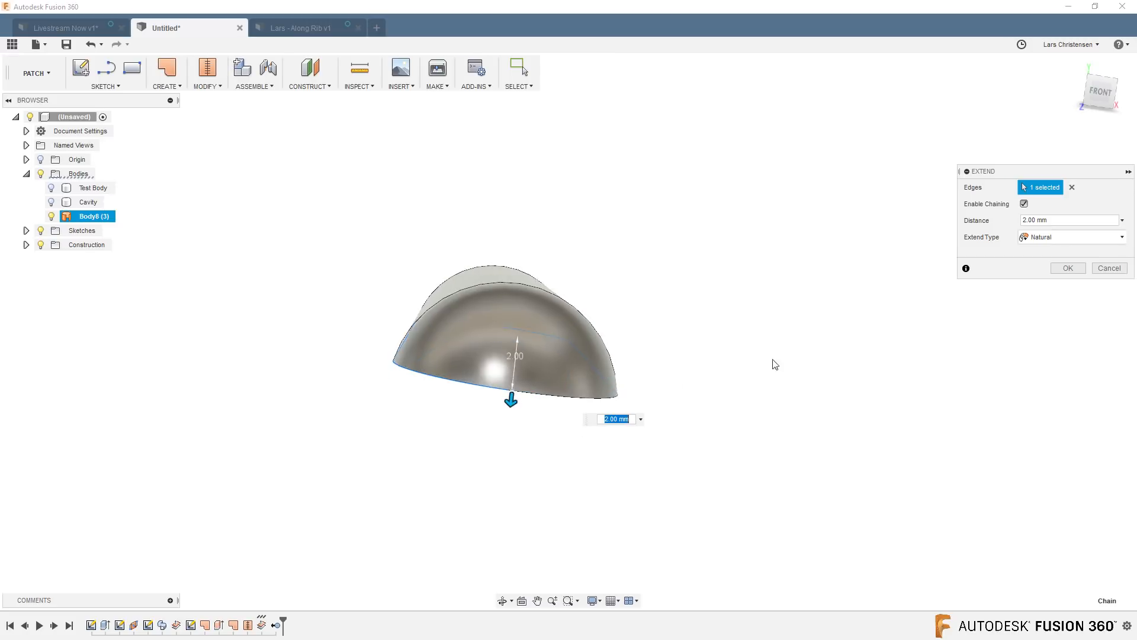
left_click(1072, 268)
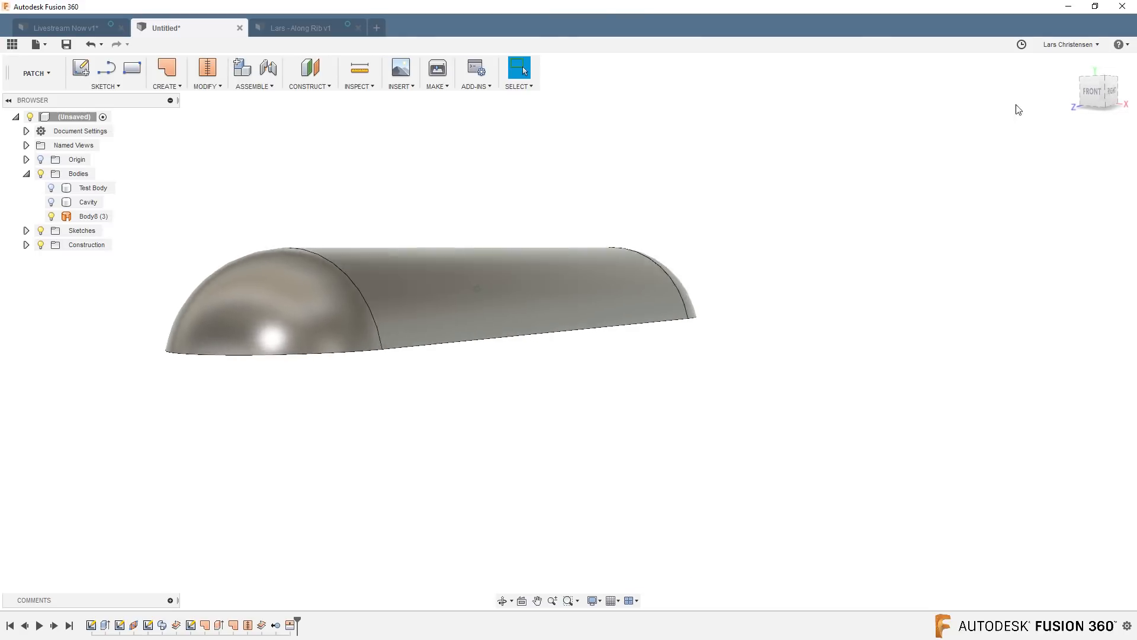
Step: Examine the extended lower edge of the offset surface from the right side and close up at the rounded end
left_click(1108, 92)
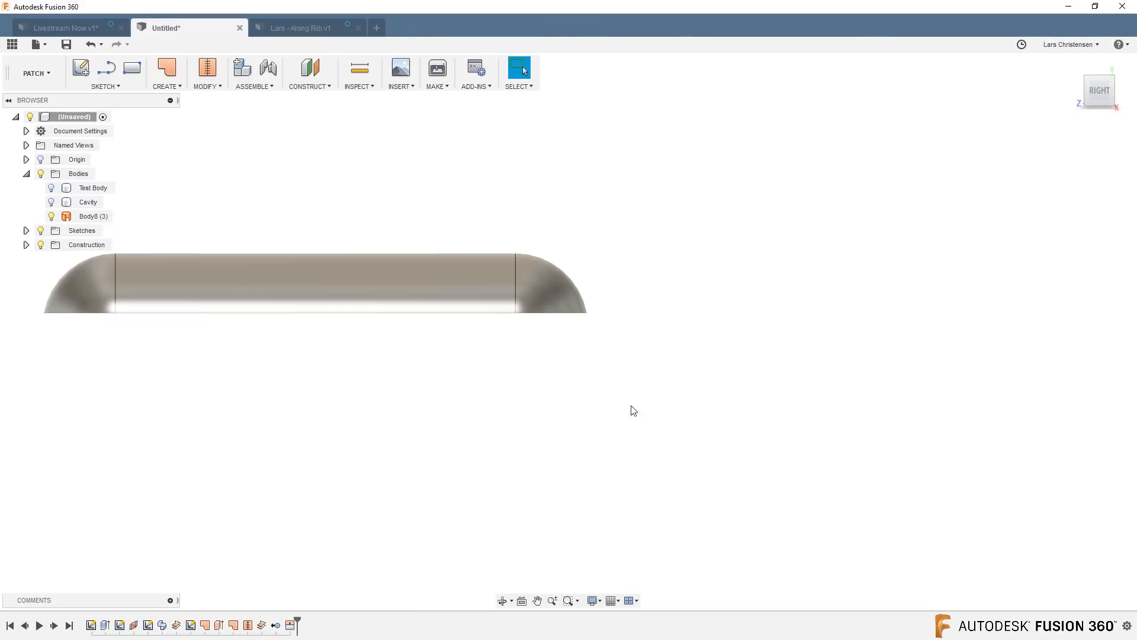
scroll(31, 293, "up", 6)
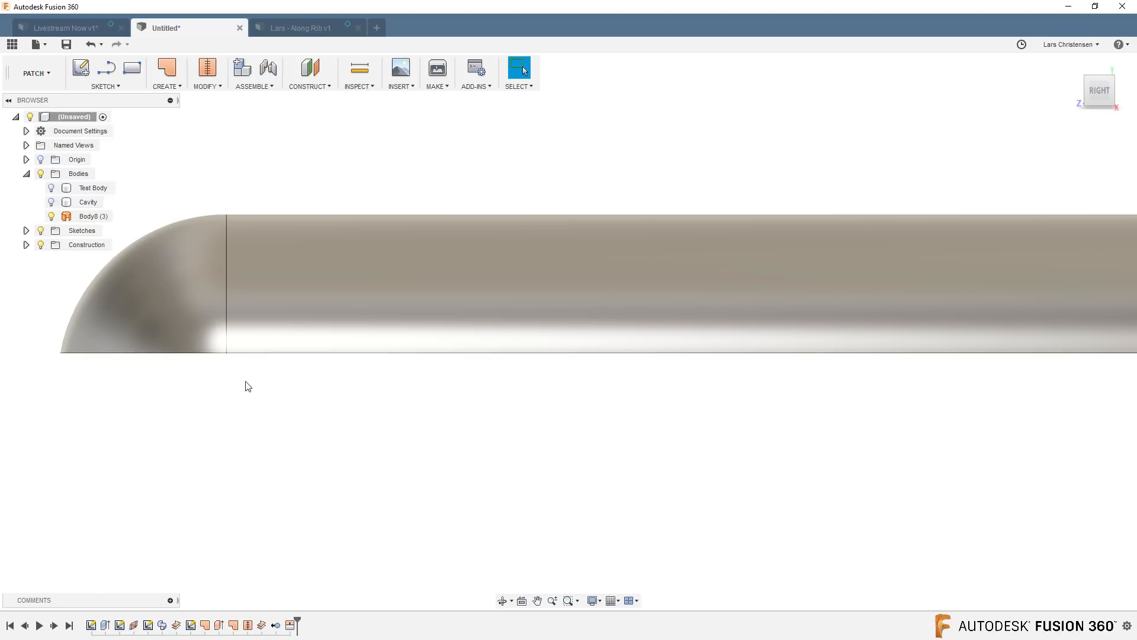
middle_click_drag(295, 385, 400, 394, "shift")
scroll(393, 372, "down", 6)
middle_click_drag(304, 371, 502, 322, "shift")
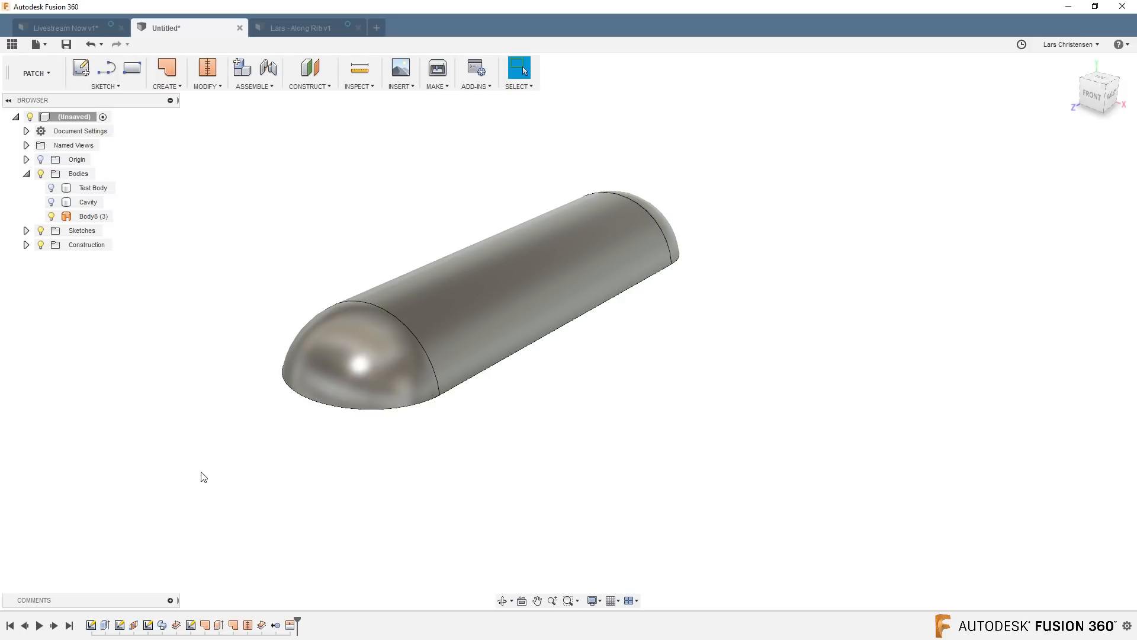
middle_click_drag(356, 457, 538, 413, "shift")
scroll(494, 328, "up", 2)
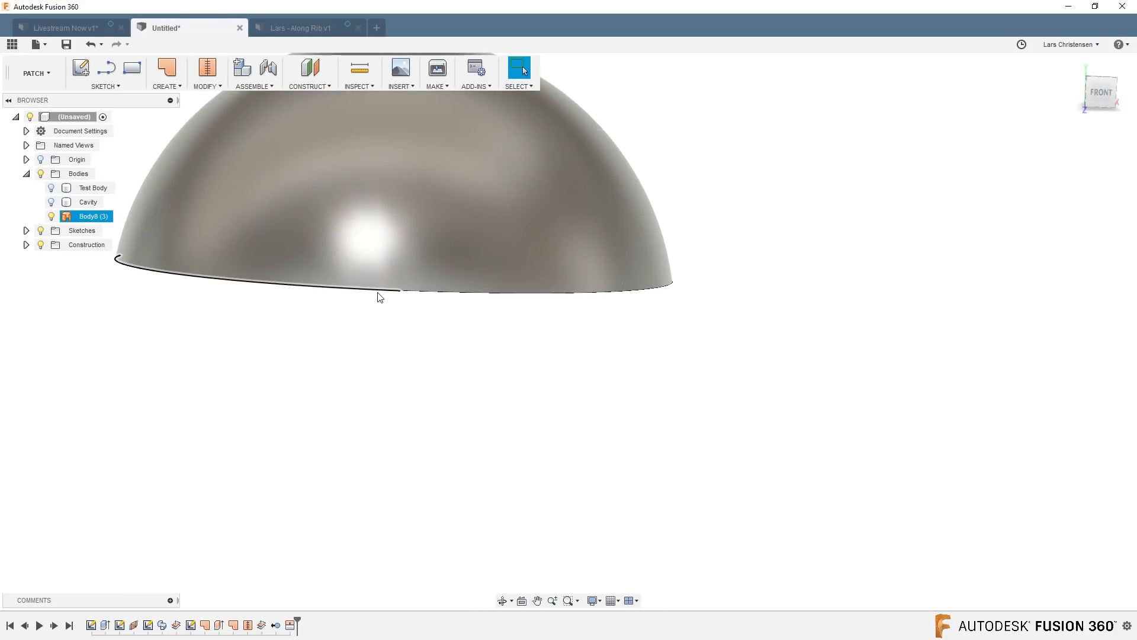
middle_click_drag(399, 287, 97, 343, "shift")
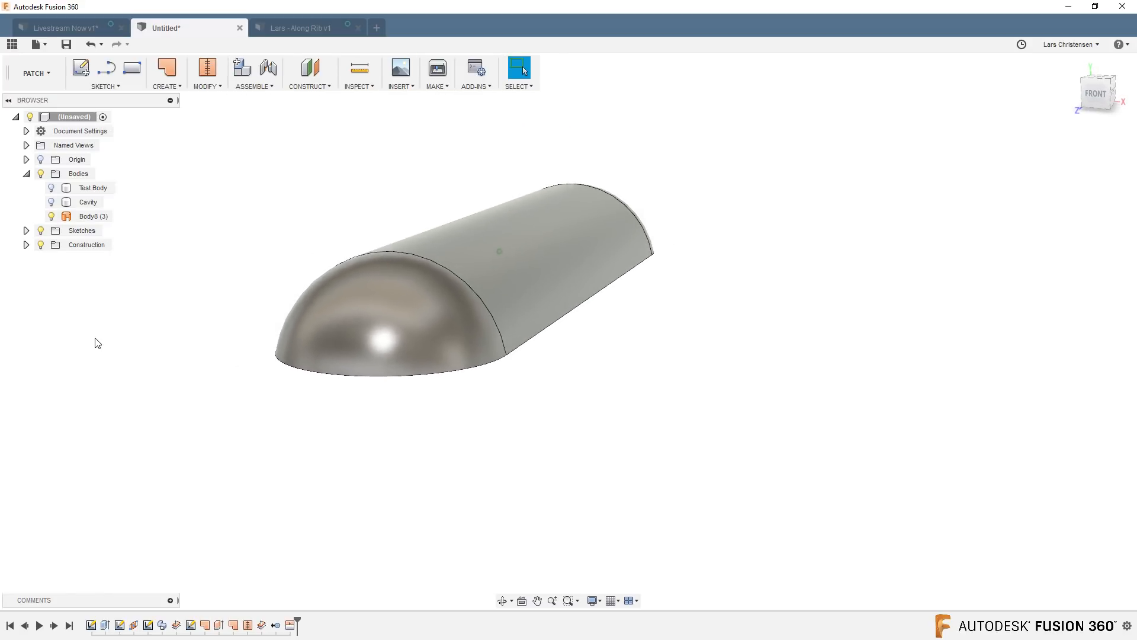
Step: Show the Cavity body and create a construction plane offset 2 mm below its underside face
left_click(51, 202)
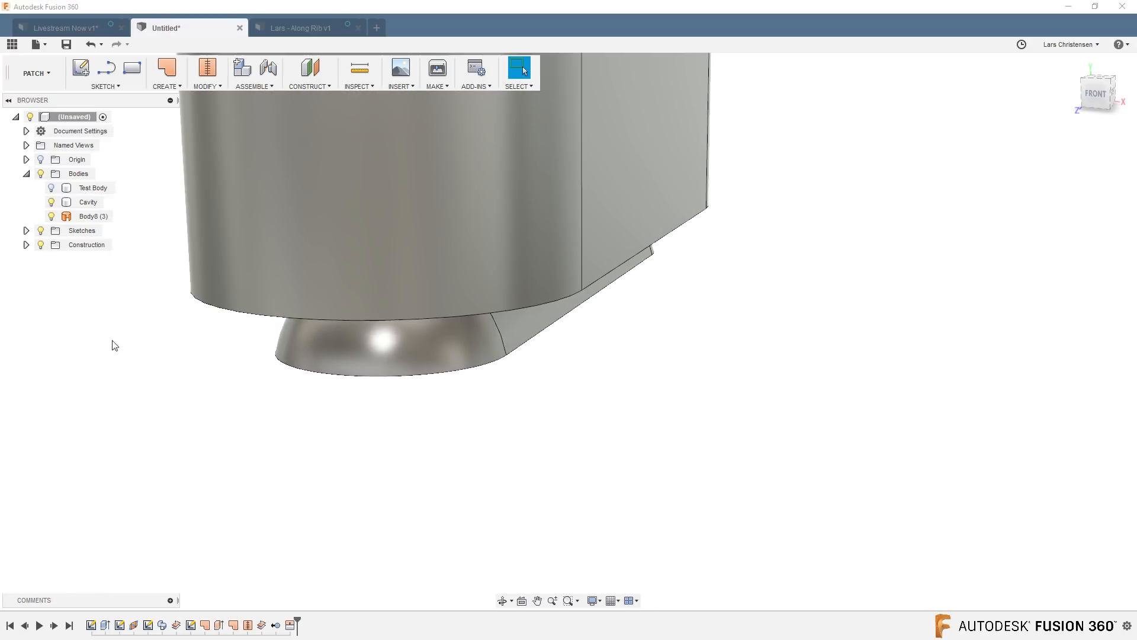
middle_click_drag(121, 357, 123, 346, "shift")
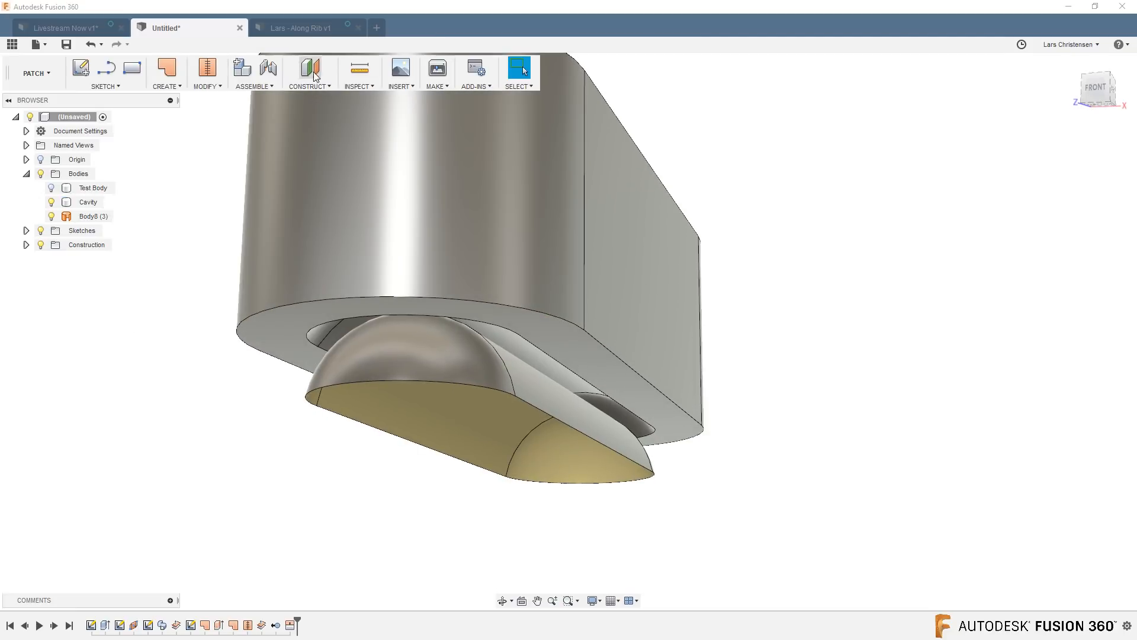
left_click(315, 71)
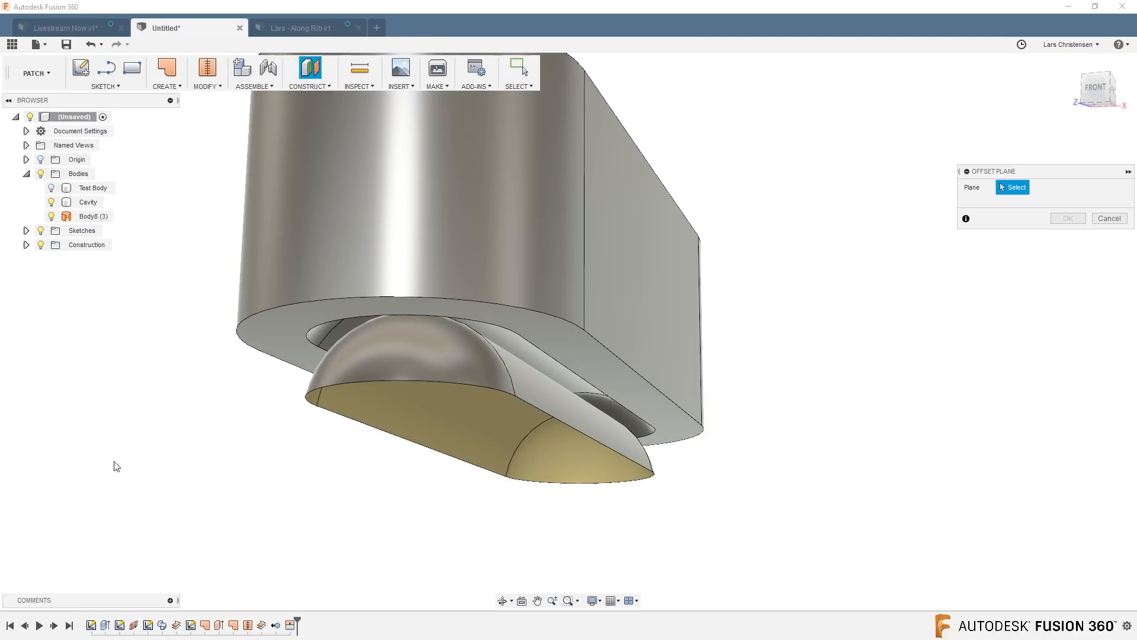
left_click(265, 350)
middle_click_drag(266, 355, 267, 428, "shift")
left_click_drag(276, 408, 275, 459)
middle_click_drag(438, 474, 386, 414, "shift")
mouse_move(278, 409)
left_mouse_down()
mouse_move(273, 458)
mouse_move(278, 407)
left_mouse_up()
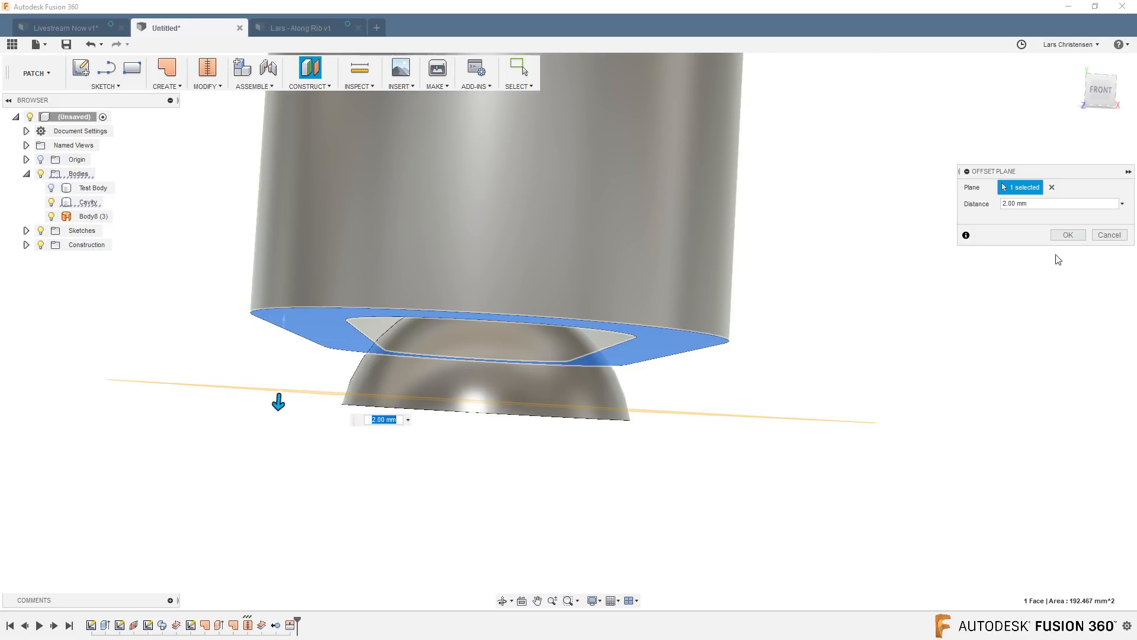
left_click(1067, 235)
Step: Trim the extended surface with the new offset plane, removing the narrow strip below it
middle_click_drag(1030, 291, 957, 337, "shift")
left_click(207, 87)
left_click(207, 144)
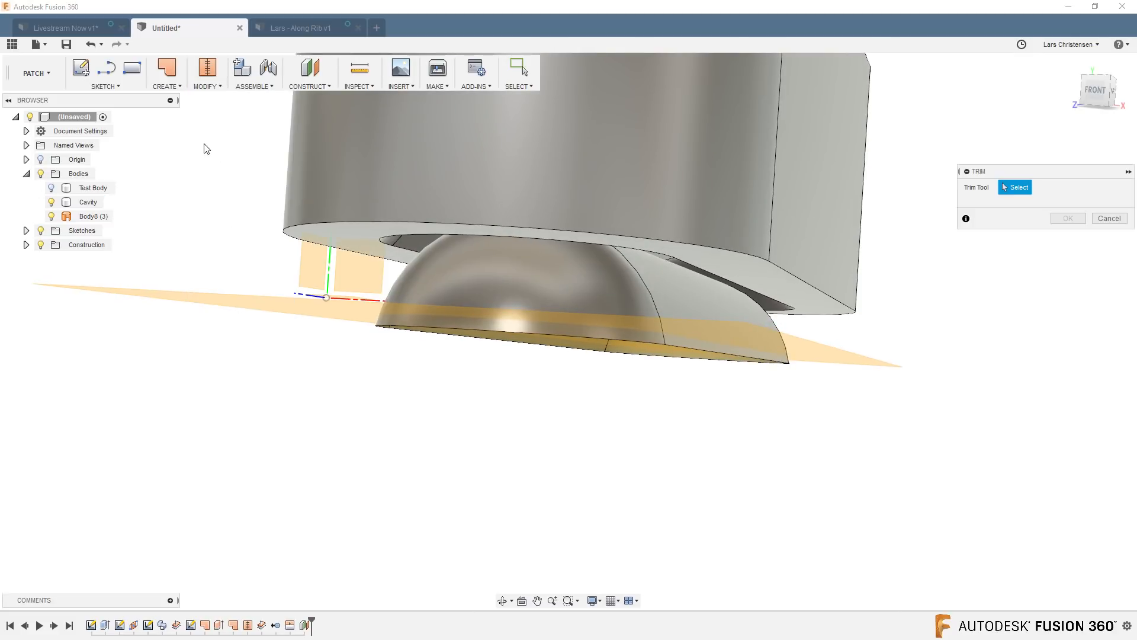
left_click_drag(202, 146, 203, 148, "shift")
middle_click_drag(203, 148, 143, 205, "shift")
middle_click_drag(447, 322, 323, 423, "shift")
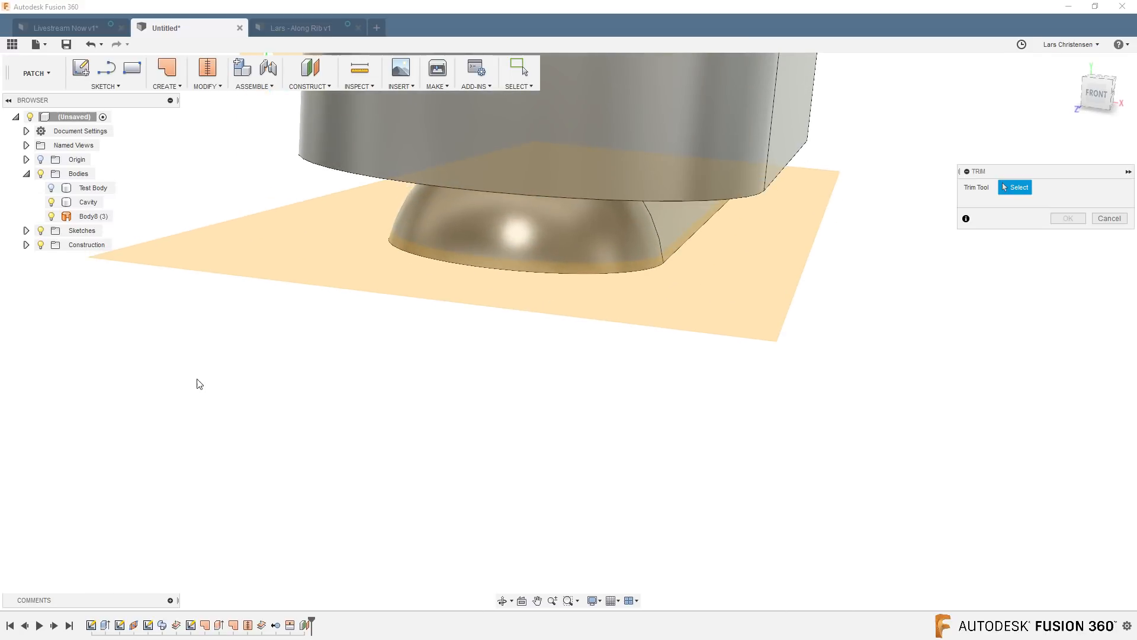
left_click(296, 264)
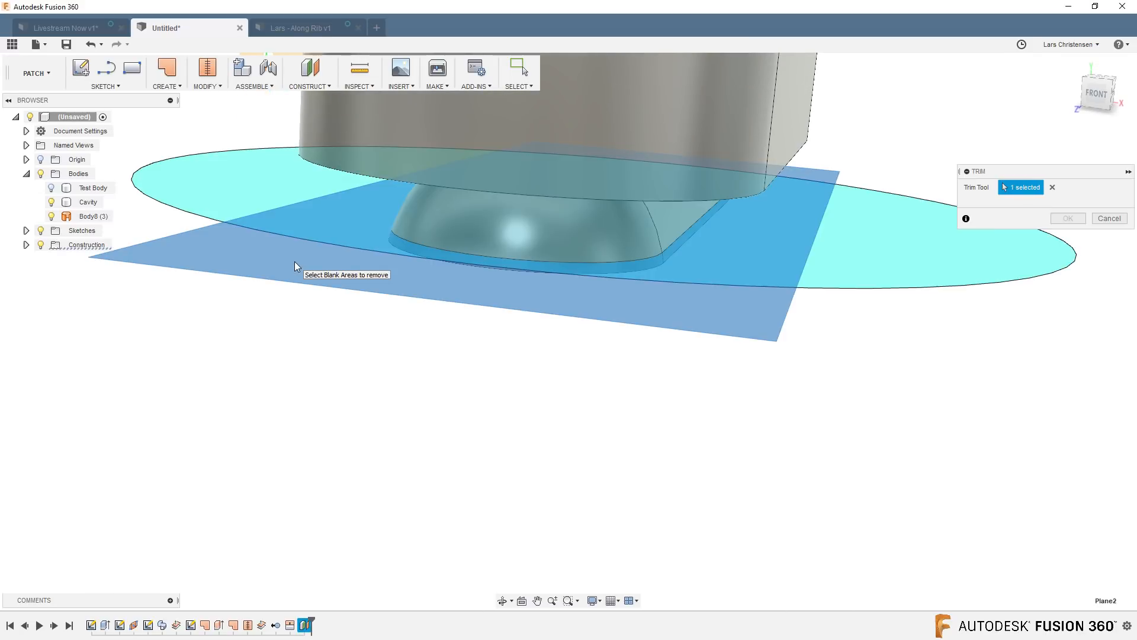
middle_click_drag(304, 285, 235, 346, "shift")
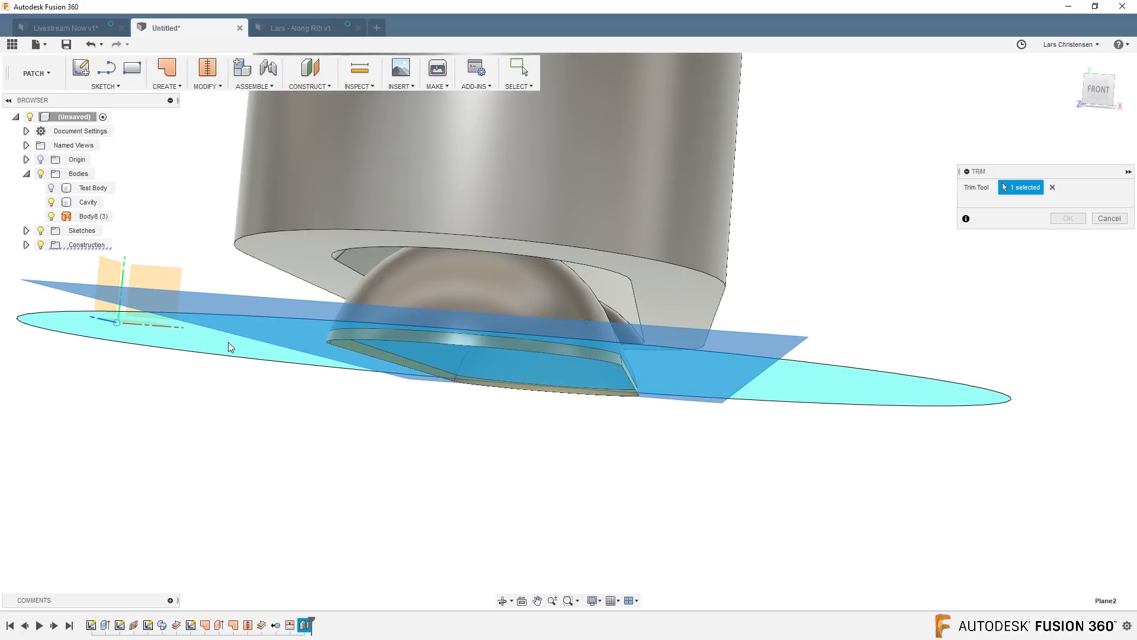
left_click(365, 338)
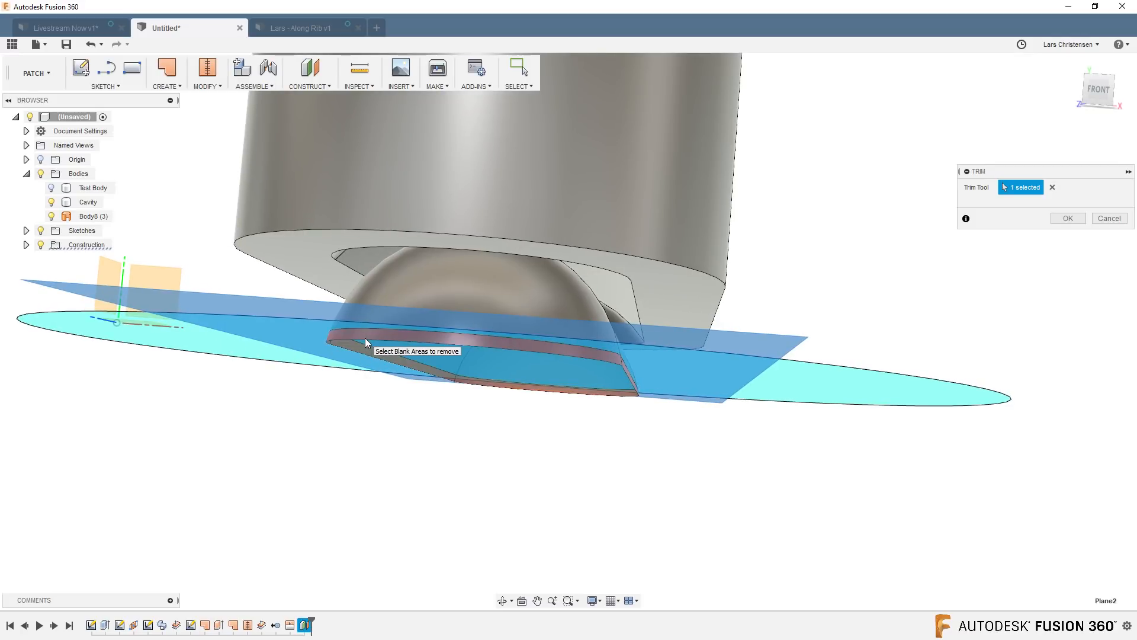
left_click(1066, 218)
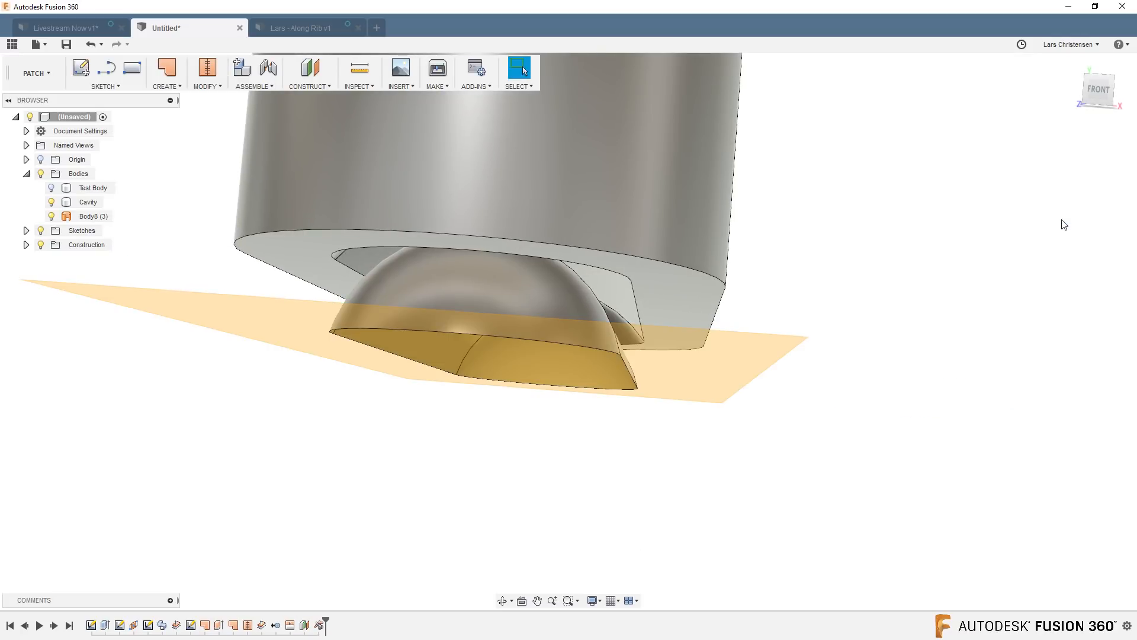
Step: Check the trimmed lower edge of the surface and hide construction Plane2
middle_click_drag(930, 384, 642, 381, "shift")
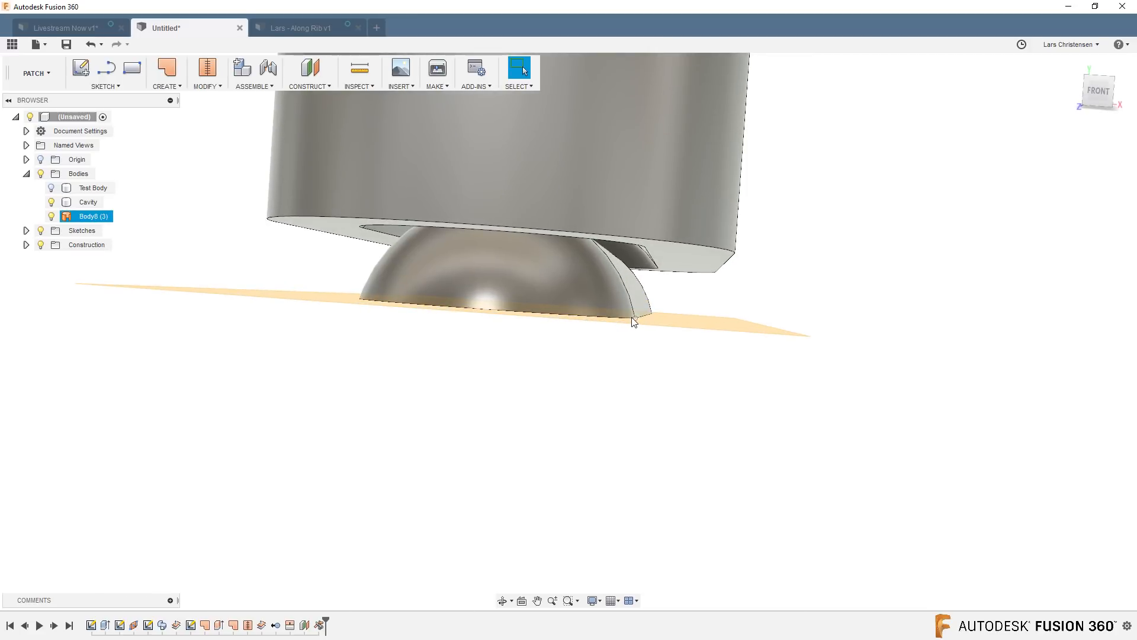
middle_click_drag(502, 354, 657, 300, "shift")
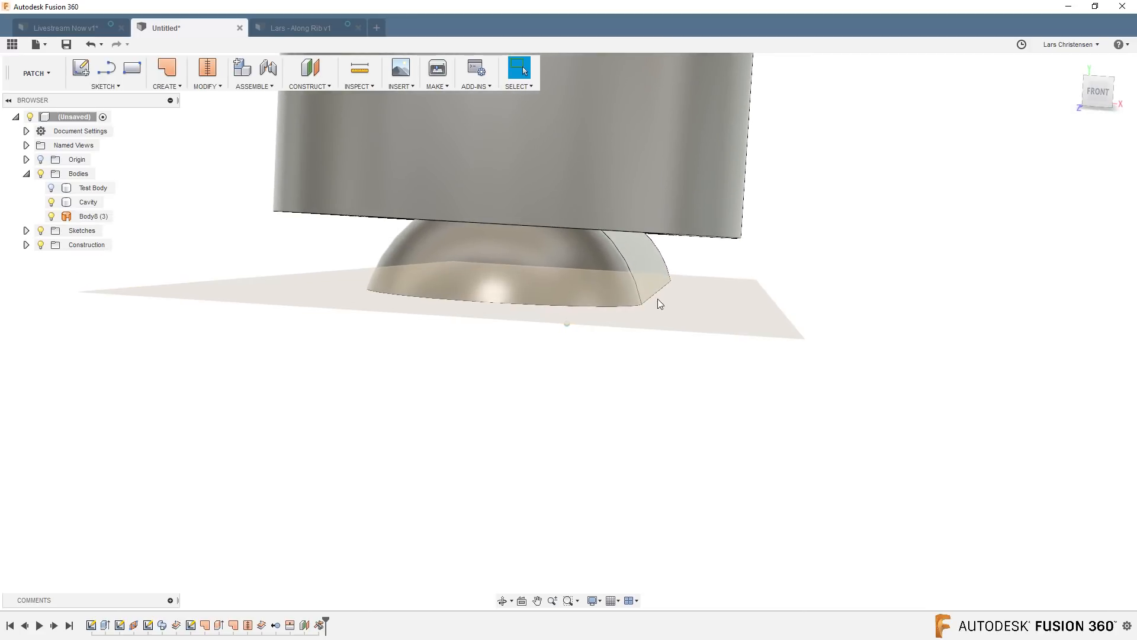
left_click(27, 245)
left_click(51, 273)
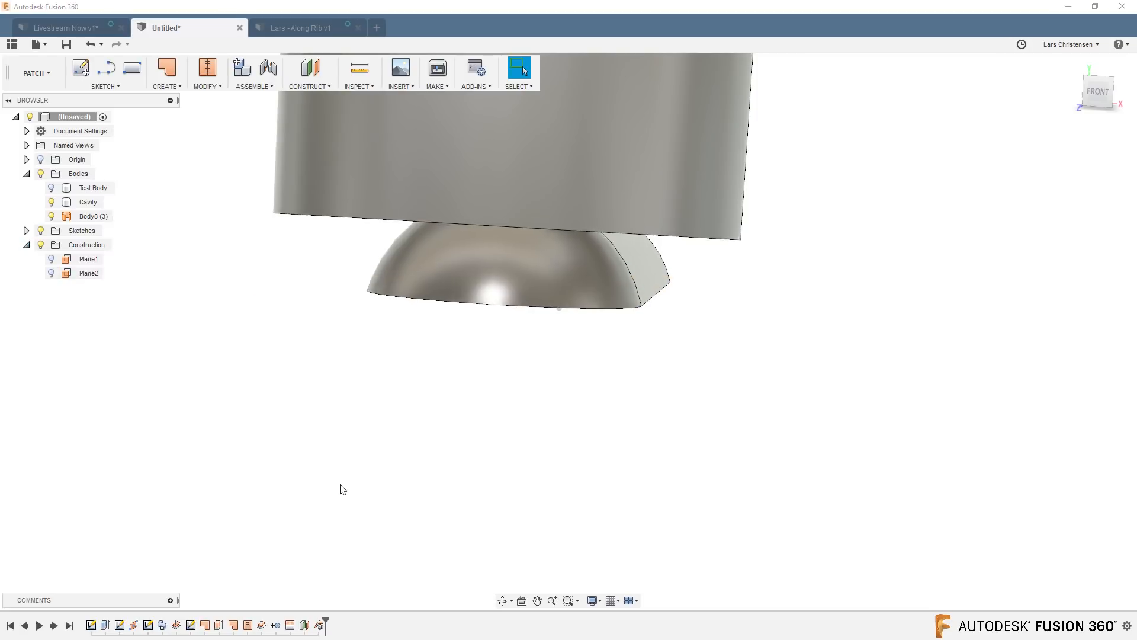
Step: Extrude the trimmed surface's chained lower edge 10 mm downward as a new surface body
middle_click_drag(342, 489, 396, 499, "shift")
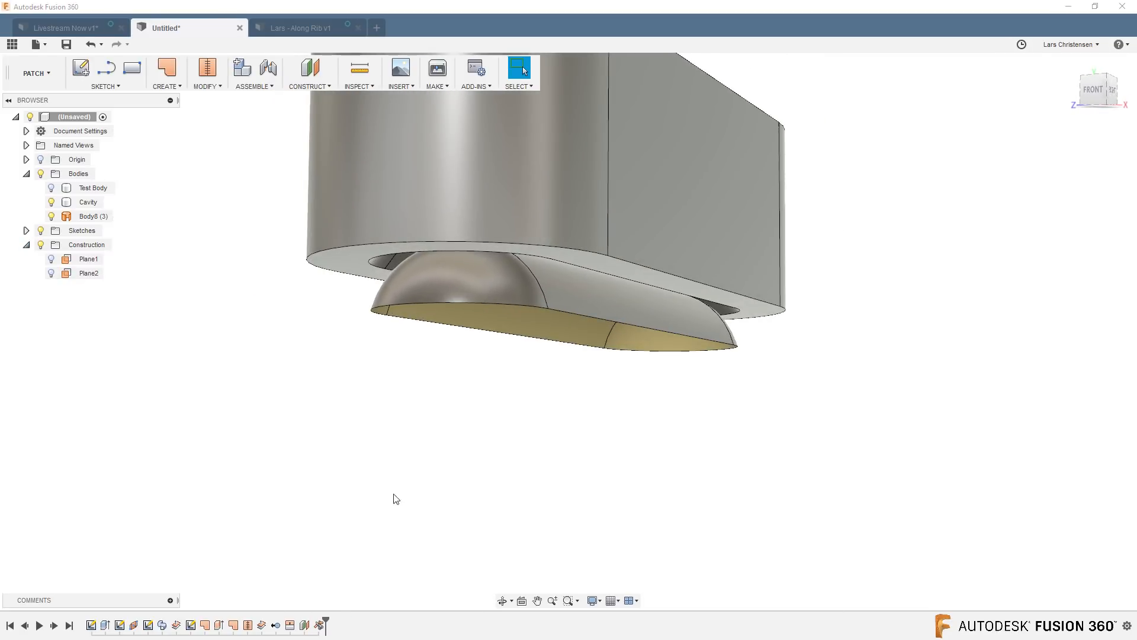
left_click(170, 88)
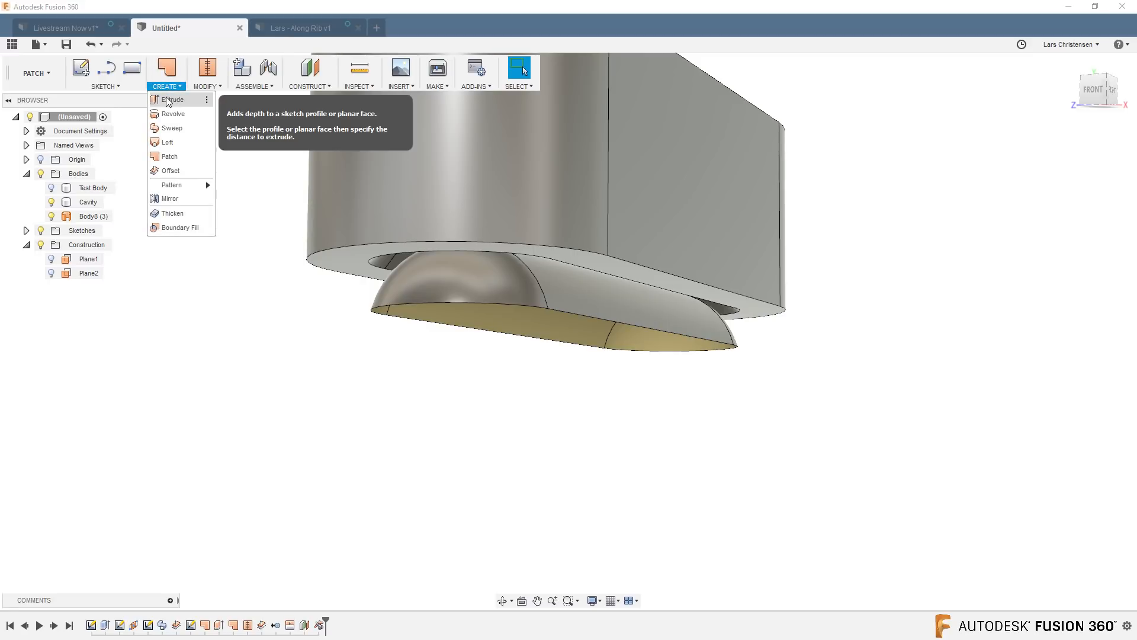
left_click(169, 101)
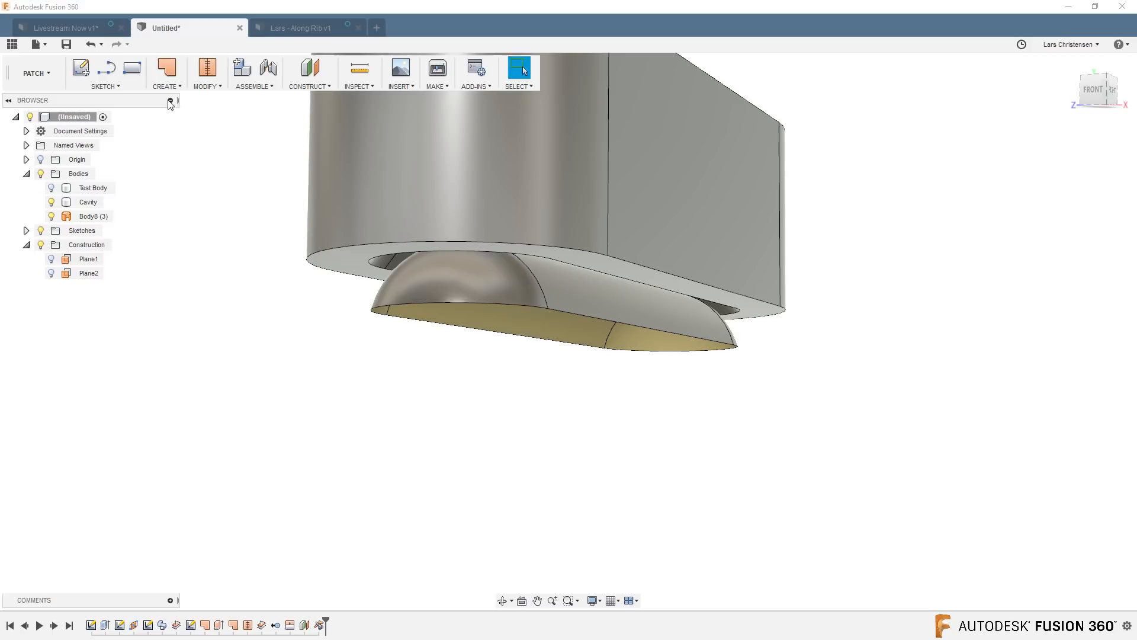
left_click(605, 319)
left_click_drag(464, 325, 477, 428)
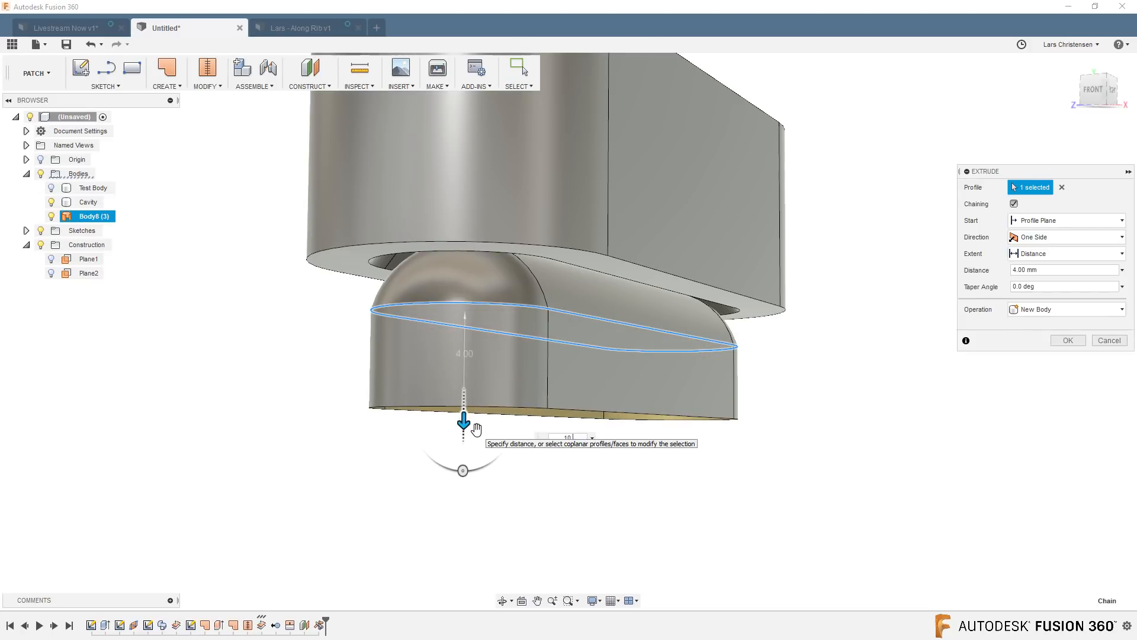
type("10")
key("Return")
Step: Patch the open slot-shaped lower end of the extruded walls as a new surface body
middle_click_drag(453, 425, 664, 264, "shift")
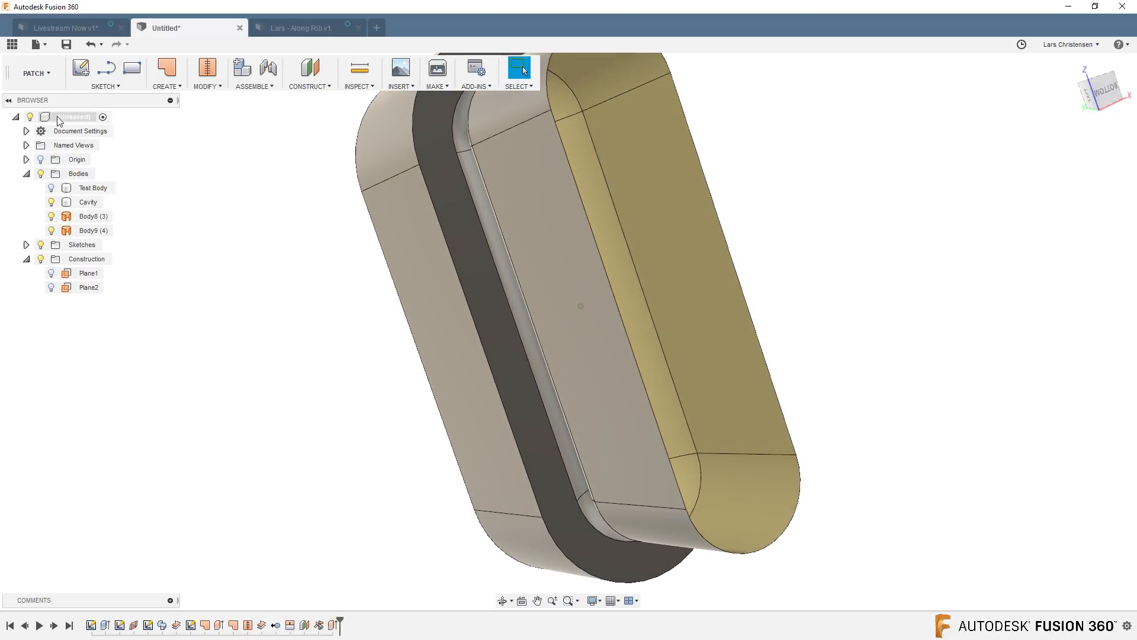
left_click(167, 70)
middle_click_drag(363, 186, 673, 231, "shift")
left_click(692, 233)
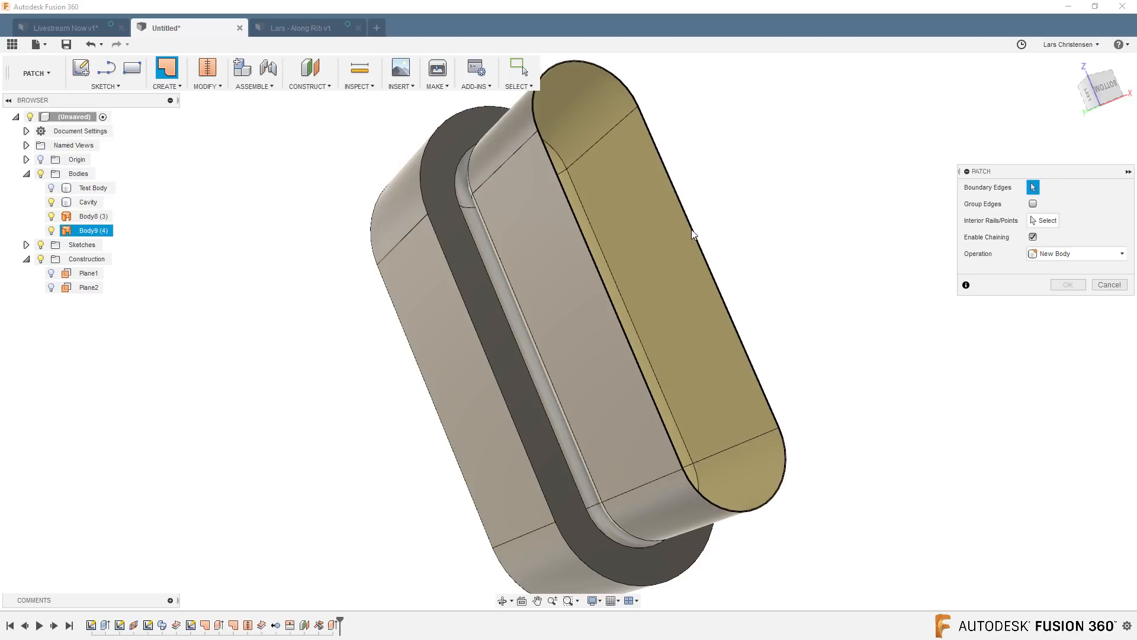
left_click(1068, 348)
Step: Hide the Cavity and stitch the domed, side-wall and end-patch surfaces into a new body with 1 mm tolerance
middle_click_drag(954, 414, 844, 474, "shift")
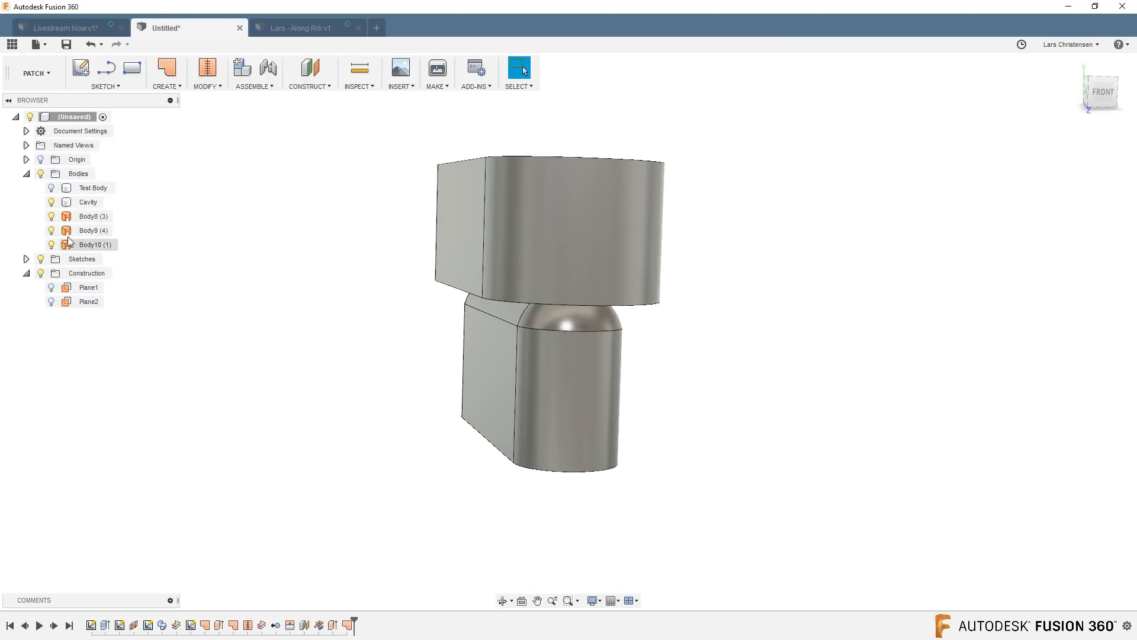
left_click(52, 202)
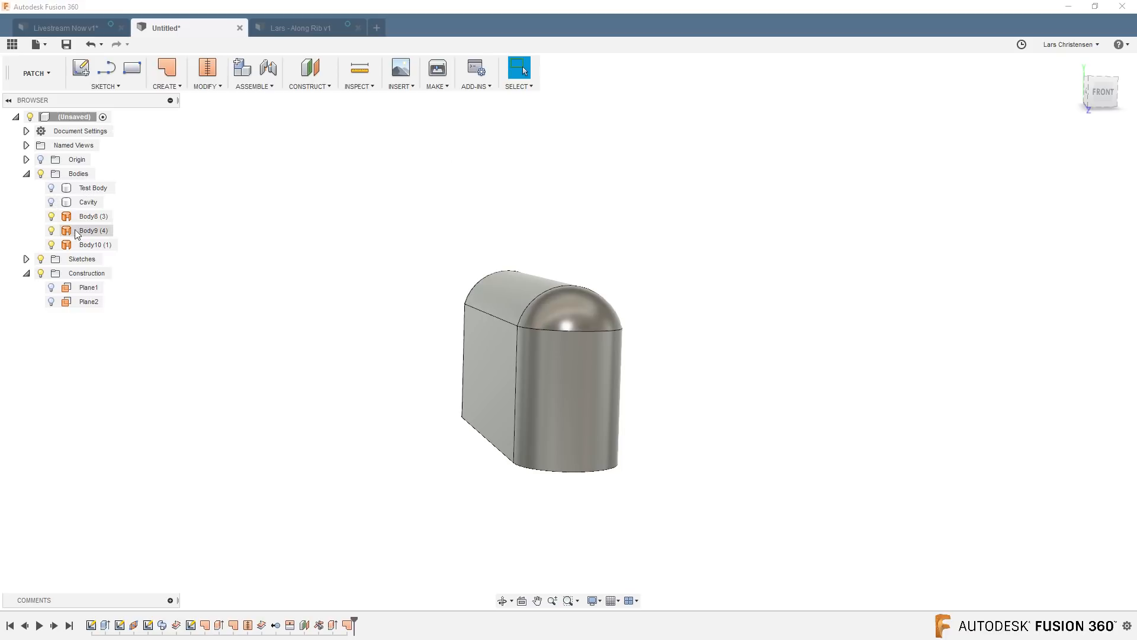
left_click(209, 70)
left_click_drag(396, 225, 757, 548)
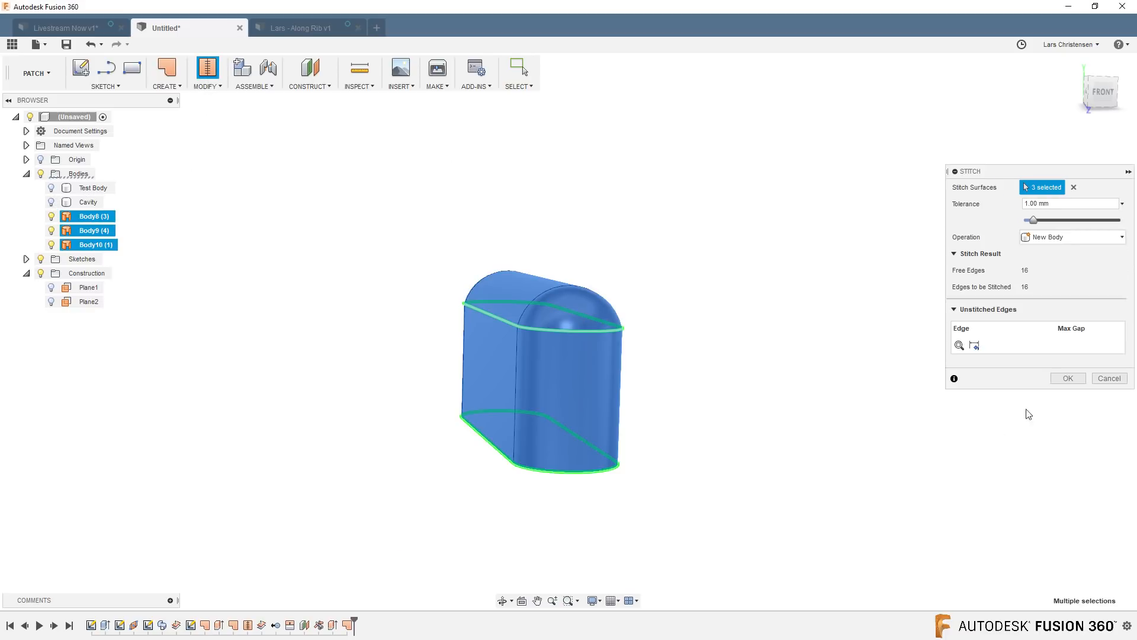
left_click(1069, 379)
Step: Rename the stitched body as Core and show the Cavity body again
double_click(88, 215)
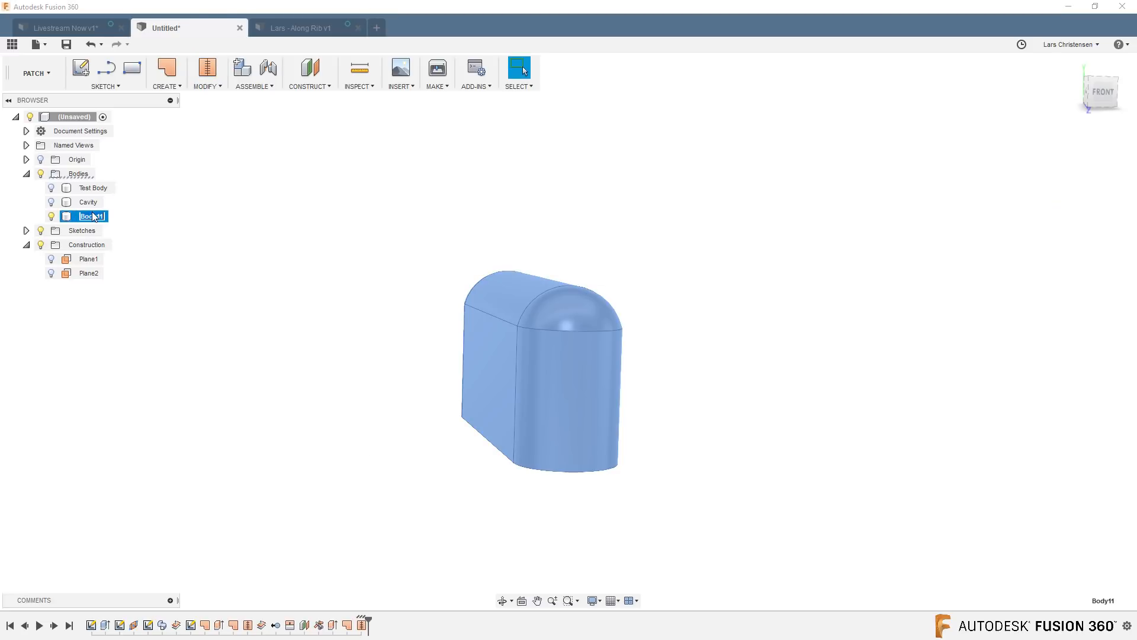
key("Return")
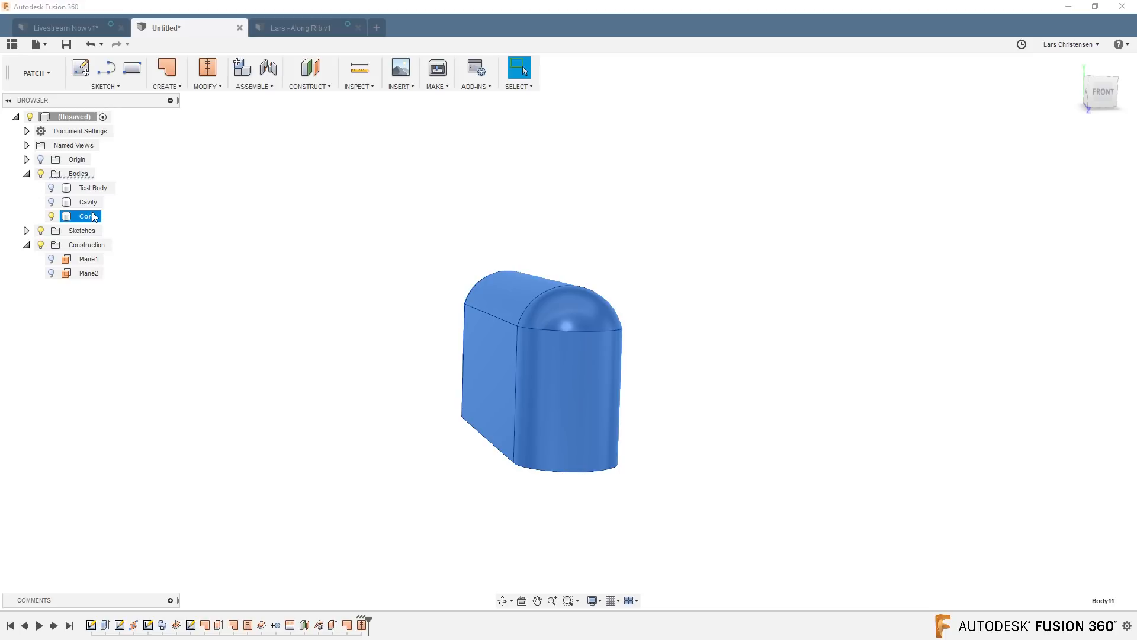
left_click(51, 201)
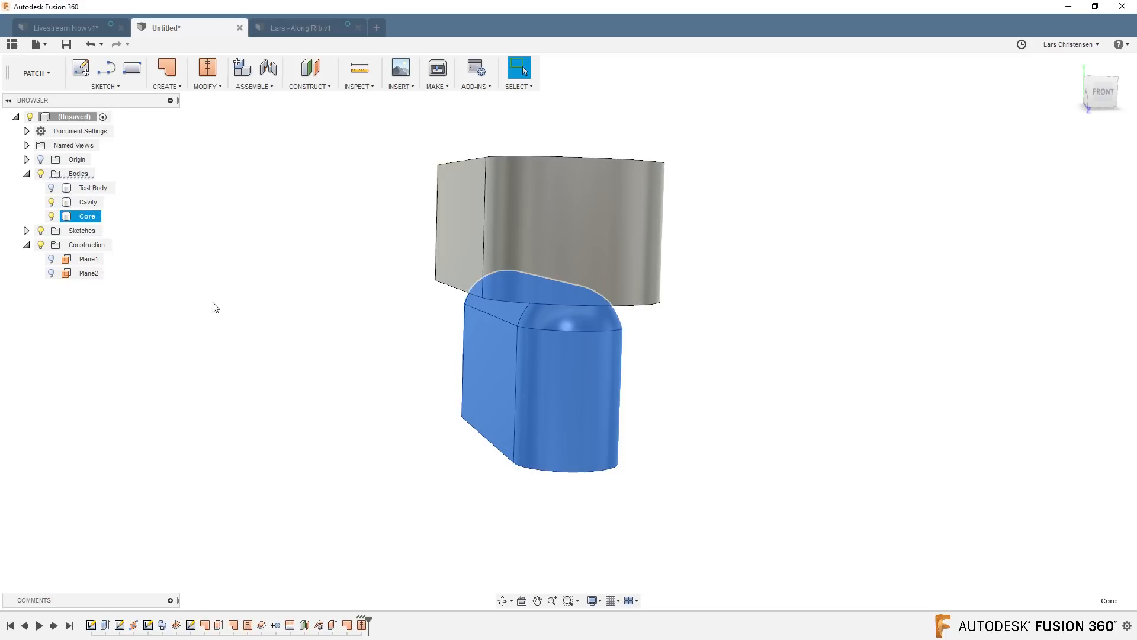
left_click(217, 308)
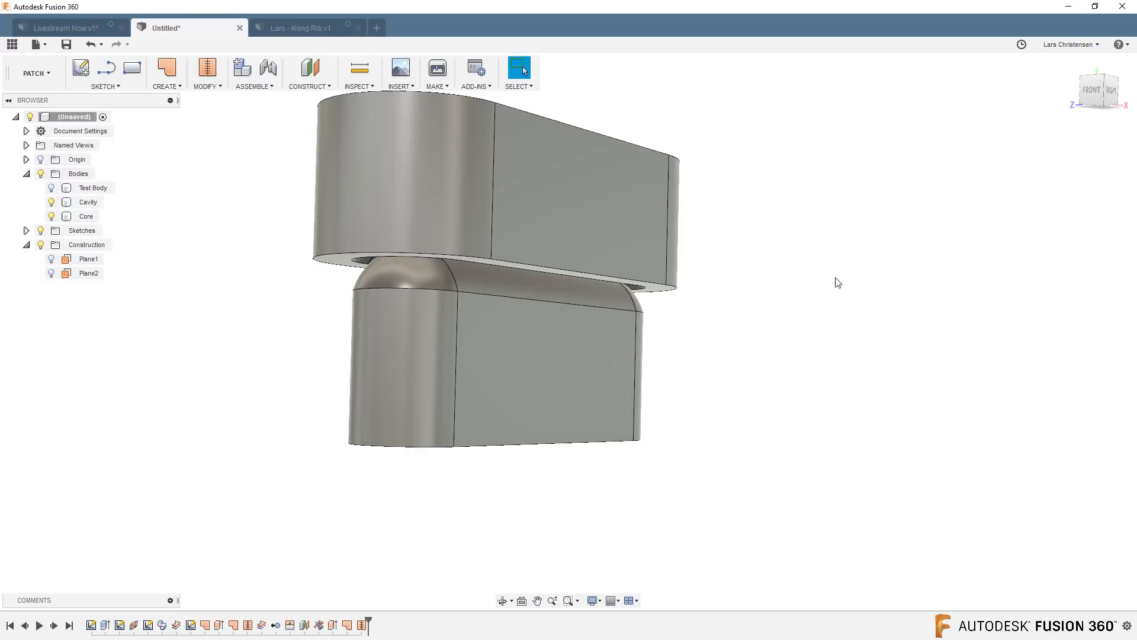
Step: Apply the Paint - Enamel Glossy (Green) appearance to the Core body
right_click(835, 278)
left_click(854, 365)
left_click(921, 461)
left_click(920, 473)
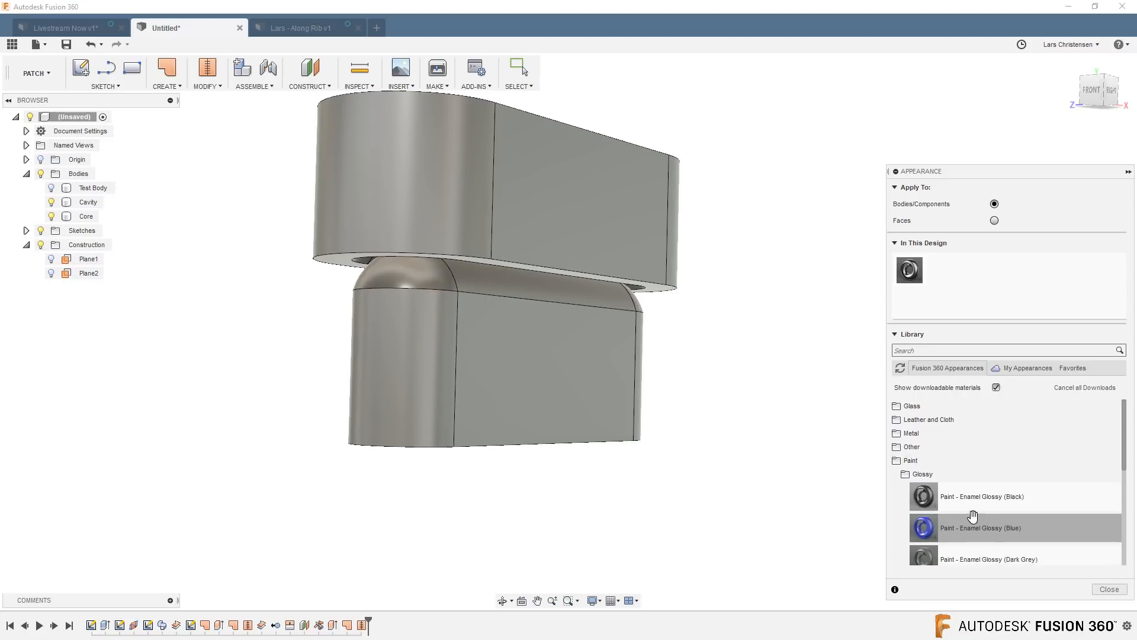
scroll(970, 516, "down", 3)
left_click_drag(970, 510, 527, 389)
Step: Apply the Paint - Enamel Glossy (Red) appearance to the Cavity body
scroll(1001, 521, "down", 5)
scroll(999, 487, "up", 3)
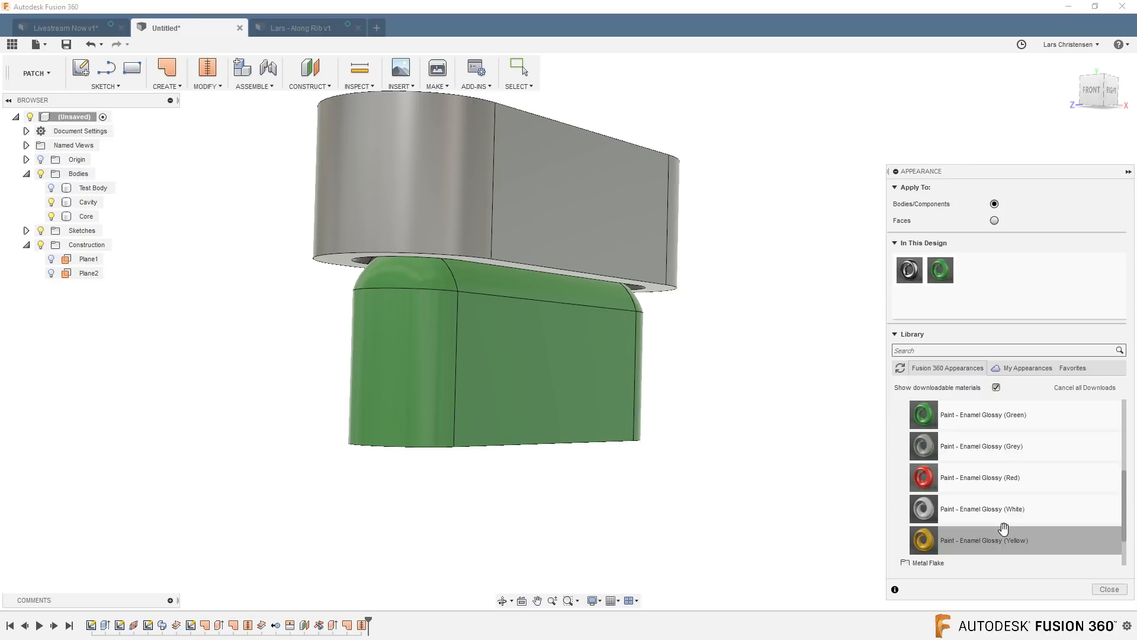
left_click_drag(999, 478, 563, 212)
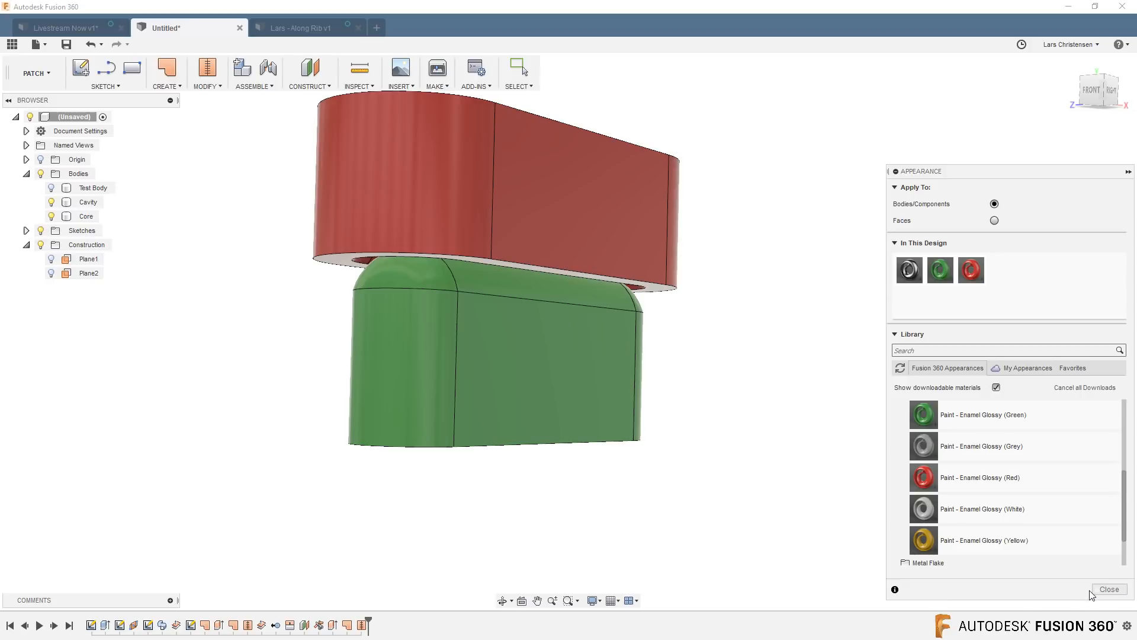
left_click(1107, 590)
Step: Save the design as "Livestream Along Rib" in the Sheet Metal Rib Library folder
middle_click_drag(718, 548, 150, 333, "shift")
middle_click_drag(215, 365, 185, 337, "shift")
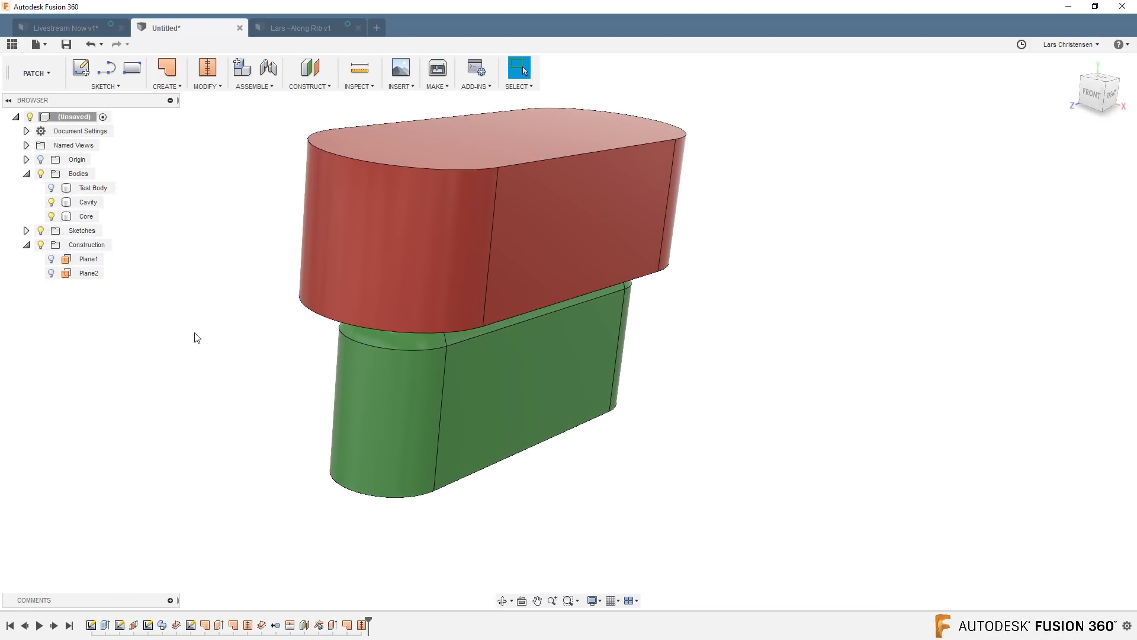
left_click(65, 45)
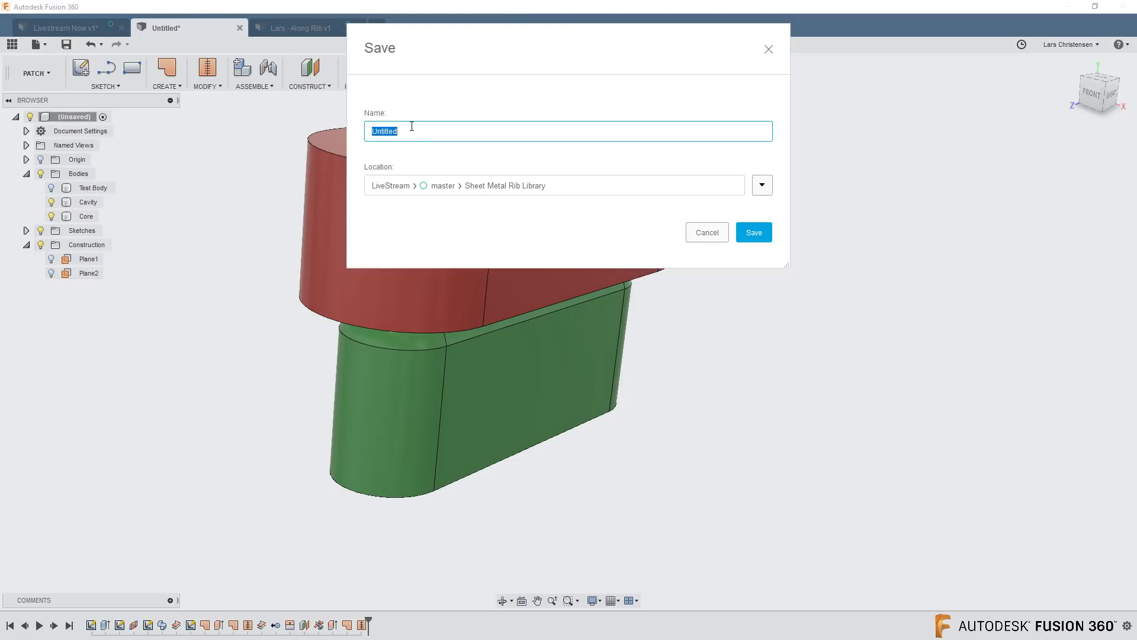
type("Livestream Along Rib")
left_click(754, 232)
Step: Switch to the Livestream Now design and insert the Livestream Along Rib design from the Sheet Metal Rib Library into it
left_click(11, 44)
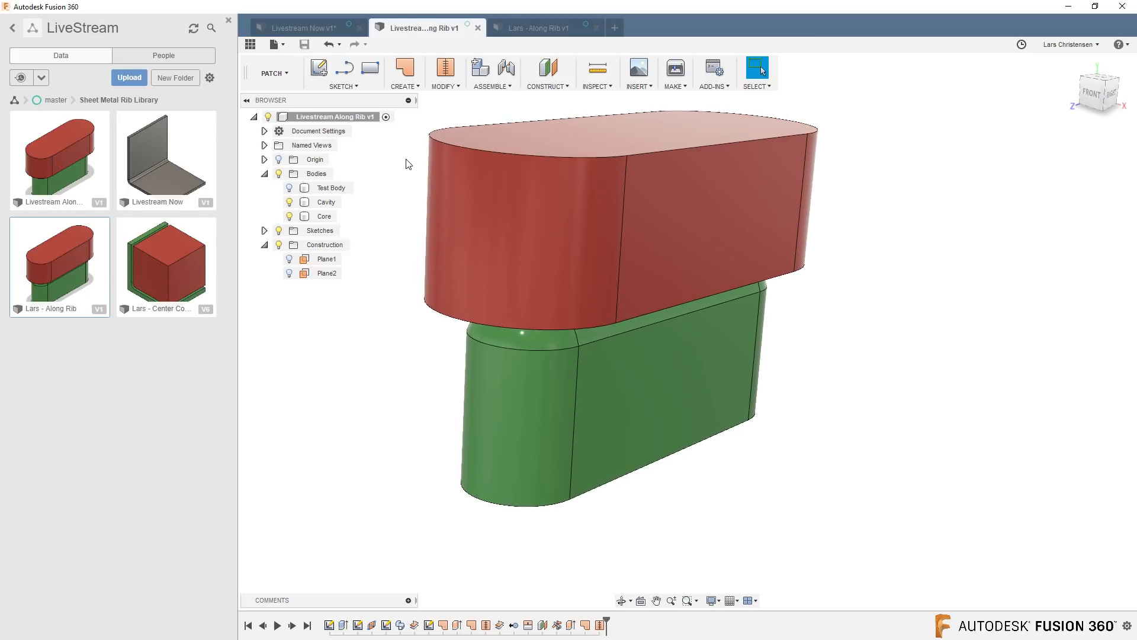
left_click(331, 28)
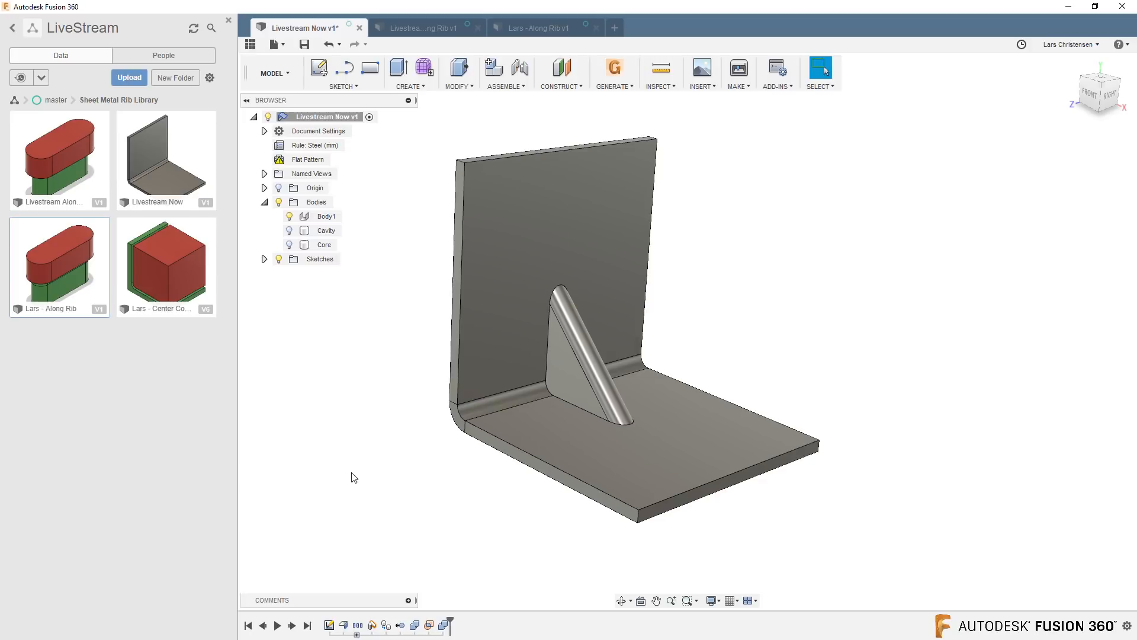
left_click(264, 202)
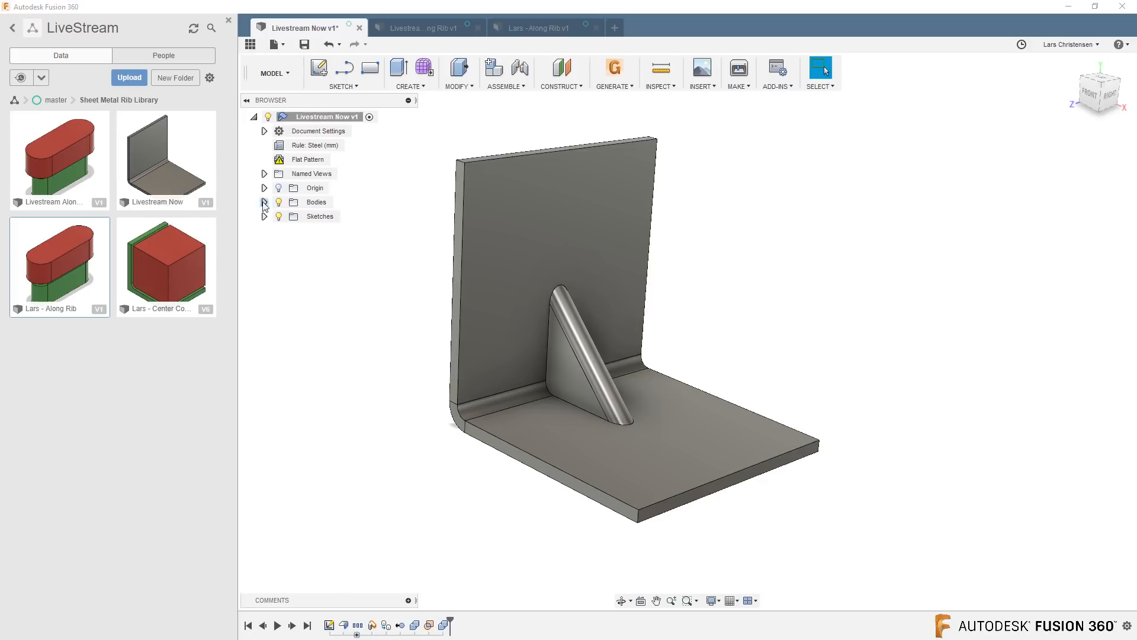
right_click(66, 163)
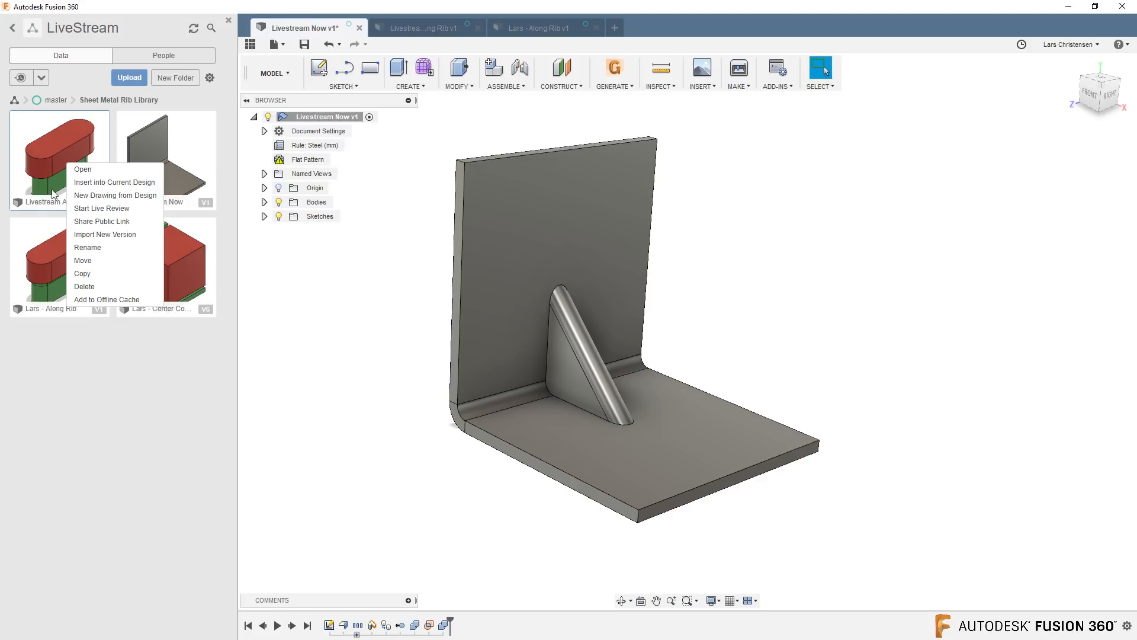
left_click(101, 186)
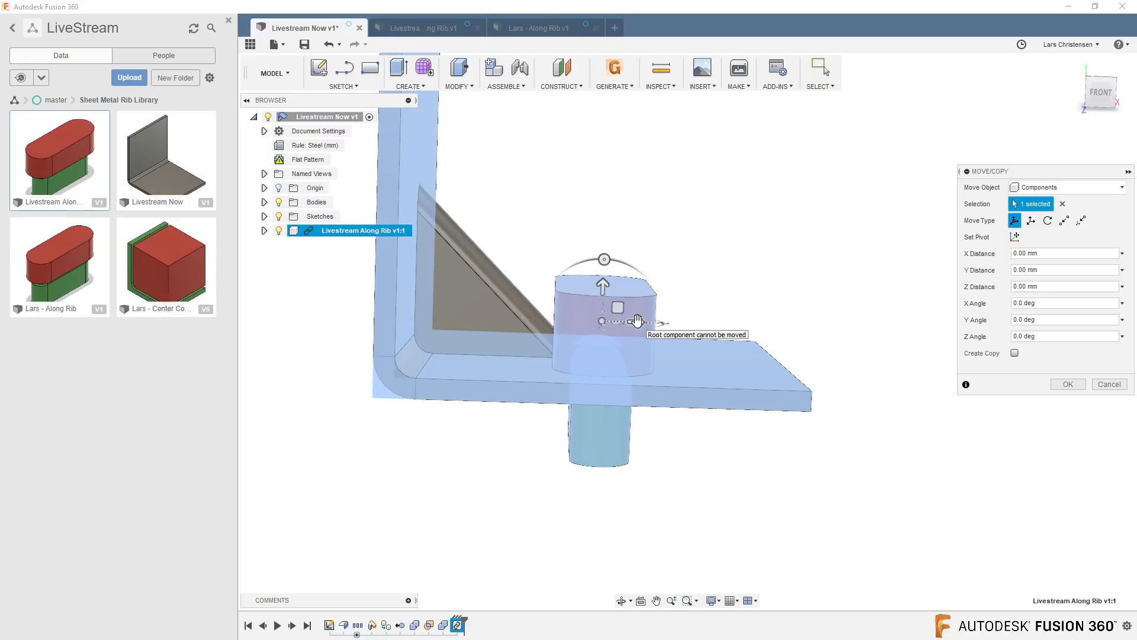
Step: Move the inserted rib component 13 mm along X and break its link to the source design
left_click_drag(637, 320, 731, 344)
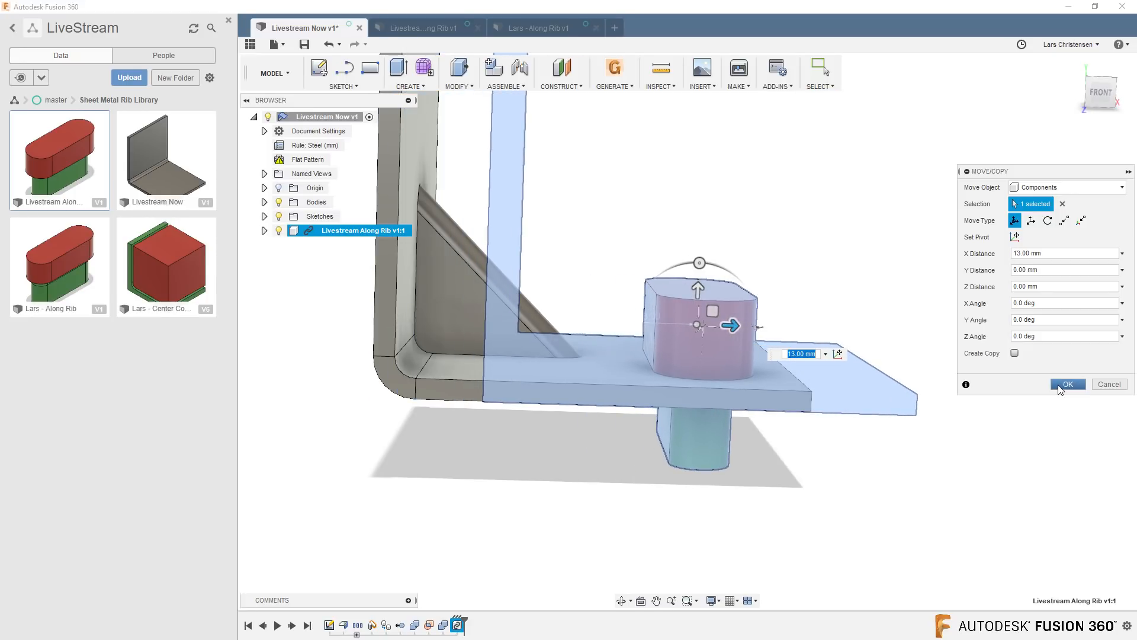
left_click(1066, 385)
middle_click_drag(854, 487, 741, 374, "shift")
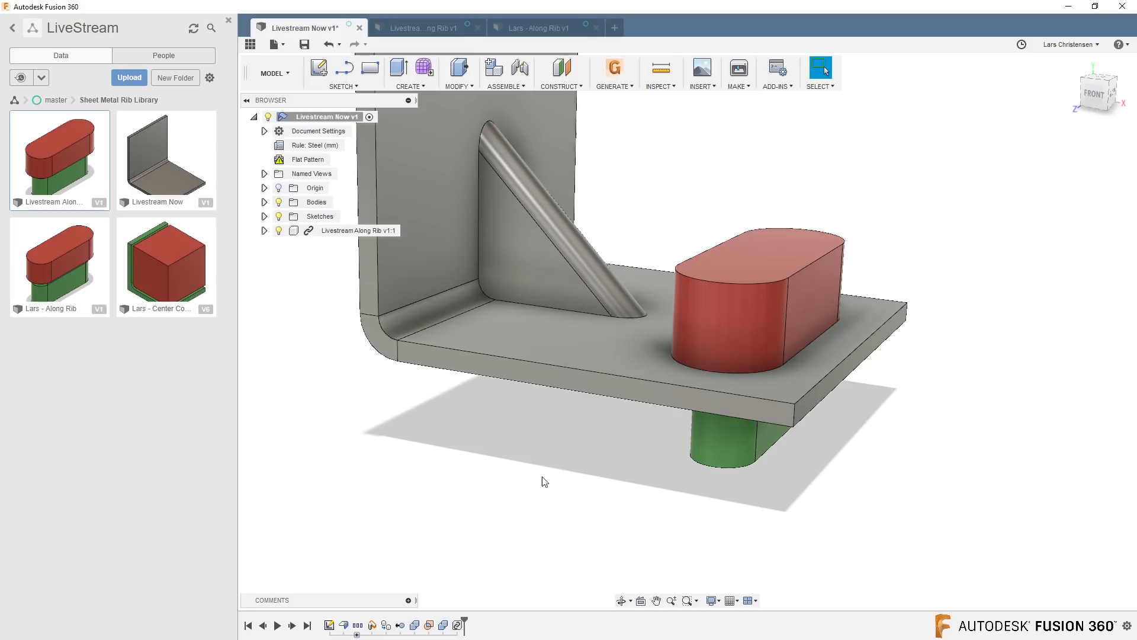
right_click(320, 230)
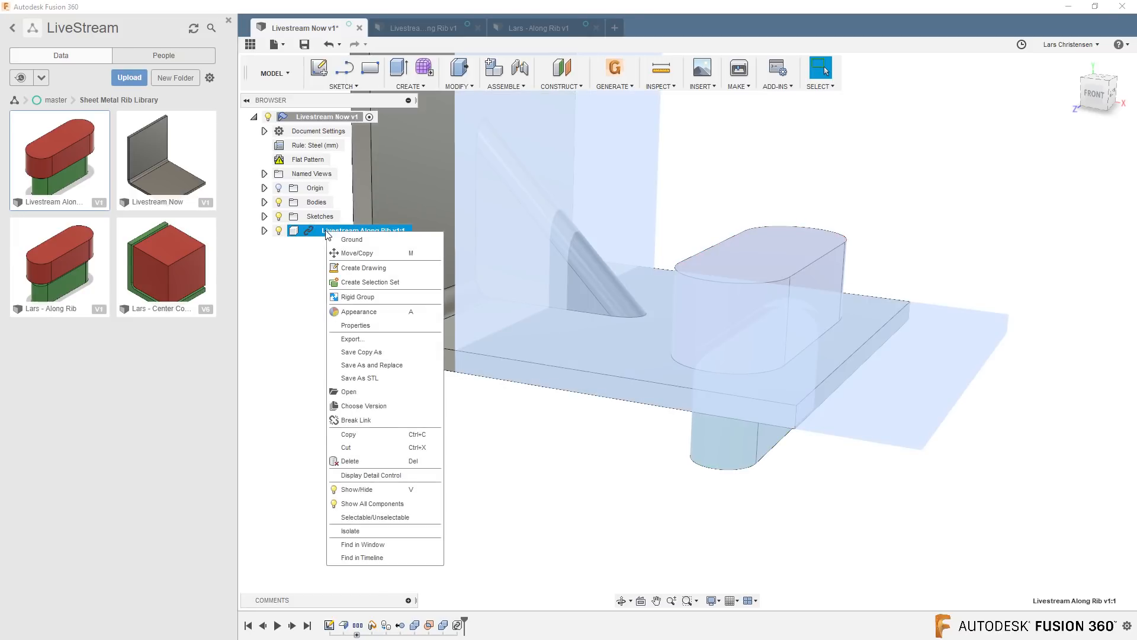
left_click(360, 421)
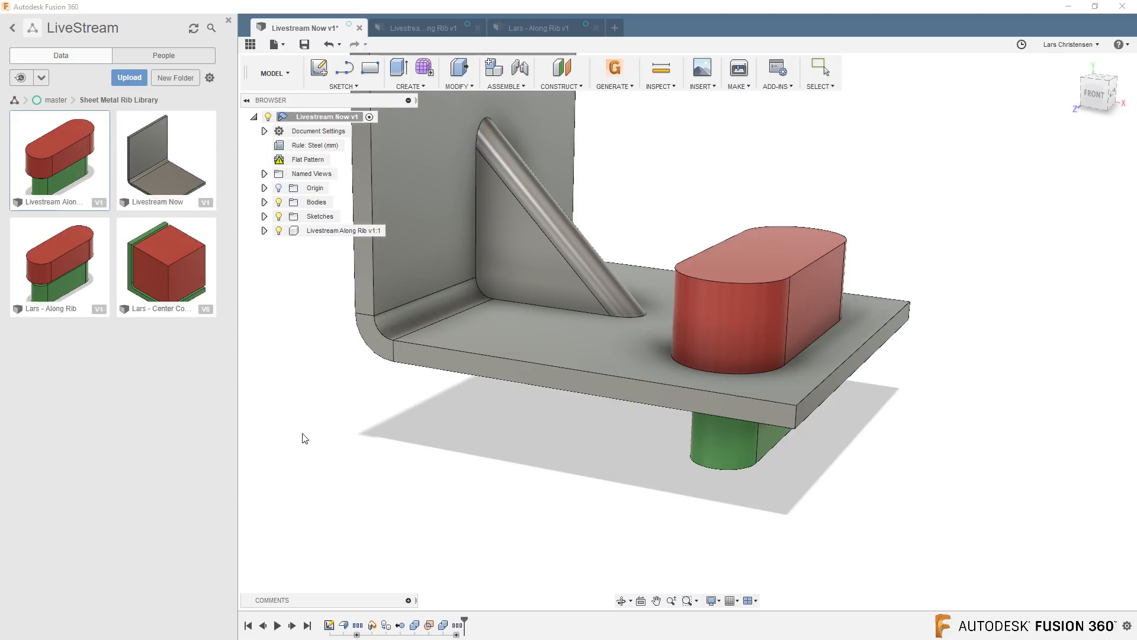
Step: Copy the Cavity and Core bodies from the Livestream Along Rib component into the main design's own Bodies folder
left_click(264, 231)
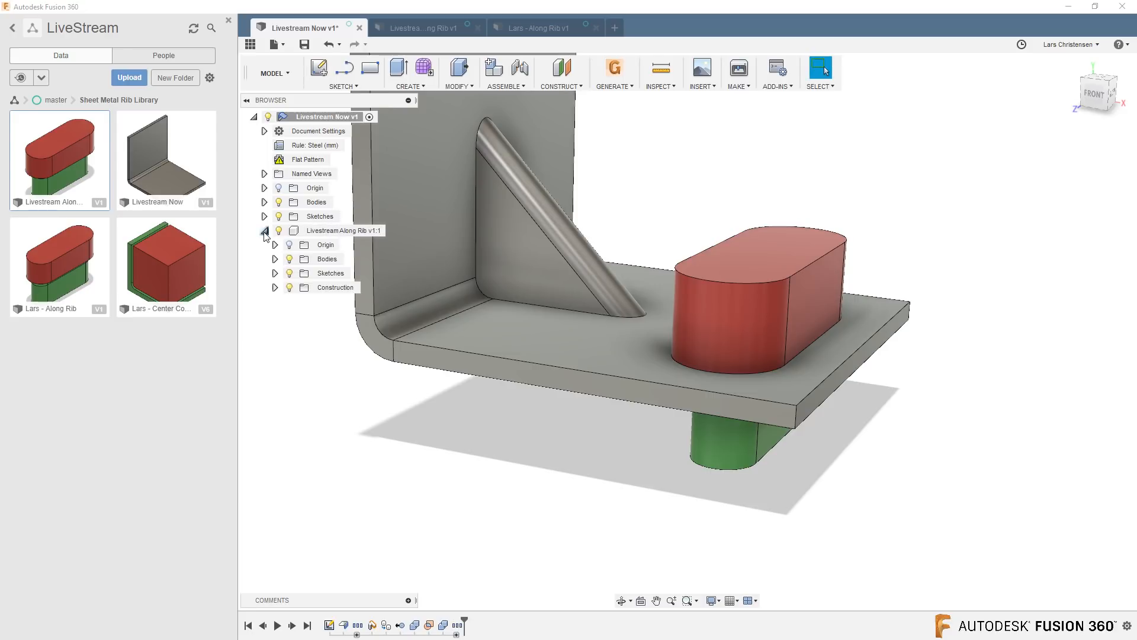
left_click(274, 258)
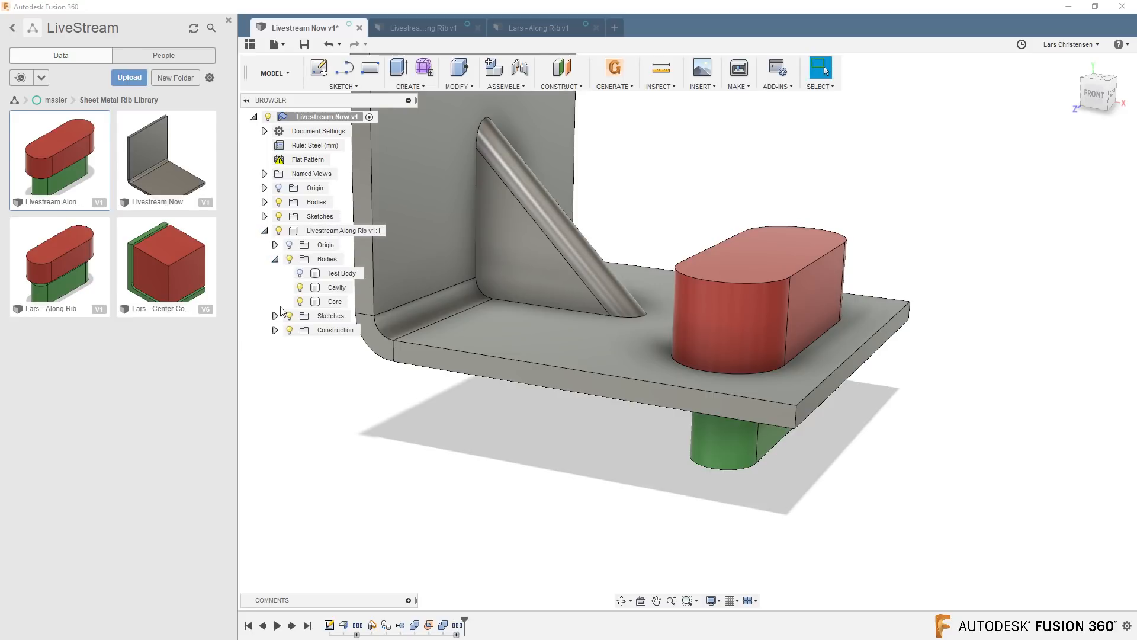
left_click(338, 288)
left_click(332, 301, "ctrl")
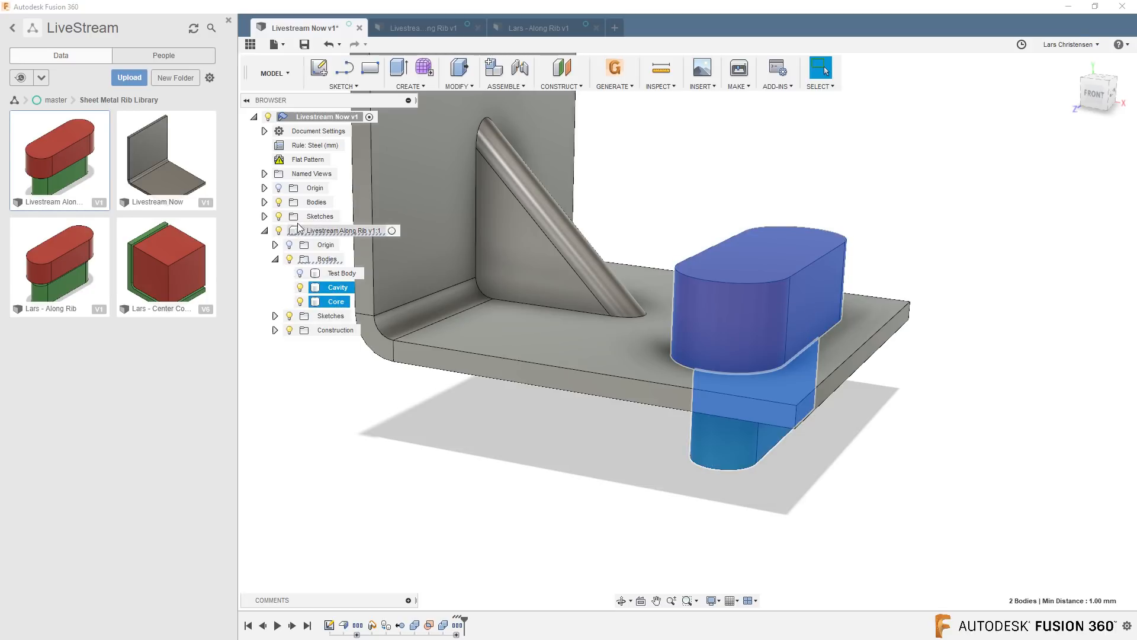
left_click(264, 202)
left_click(314, 201)
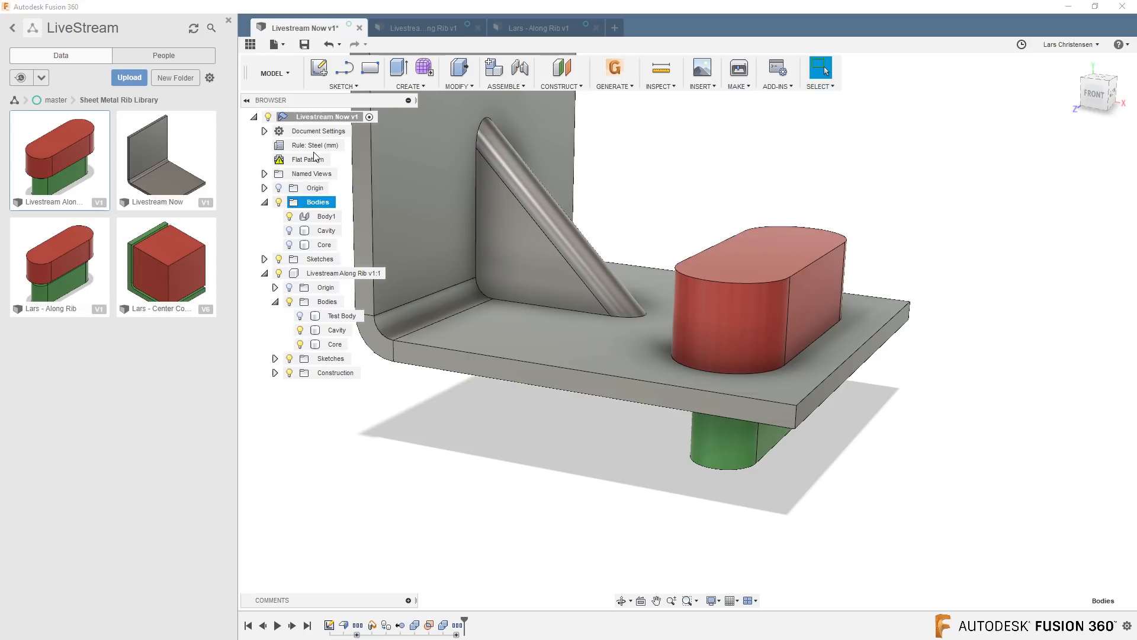
right_click(320, 204)
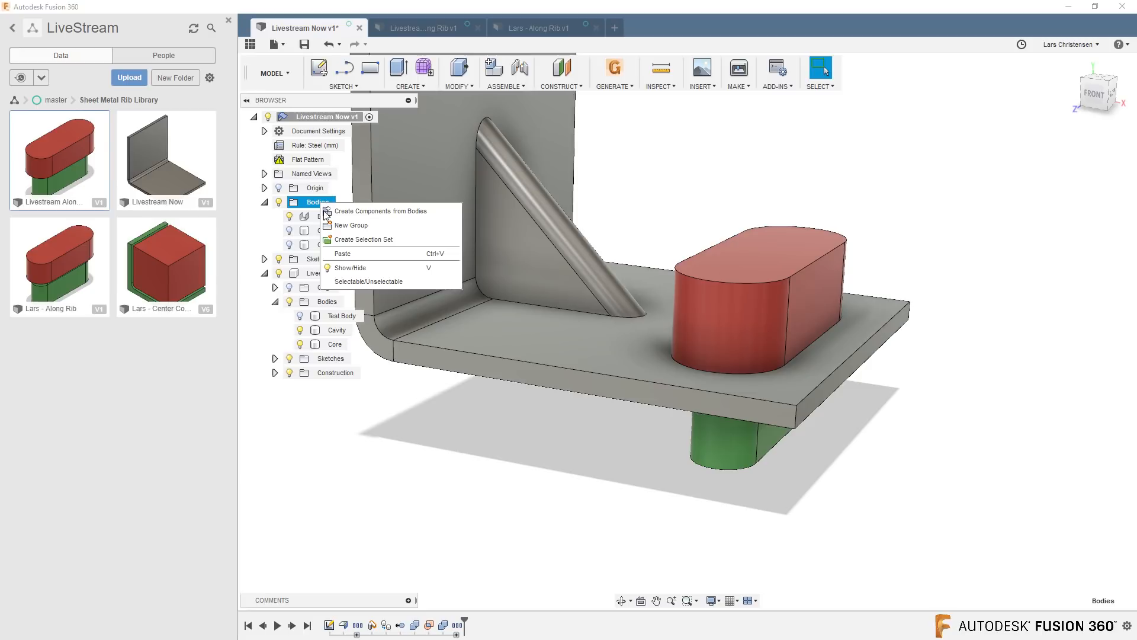
left_click(342, 254)
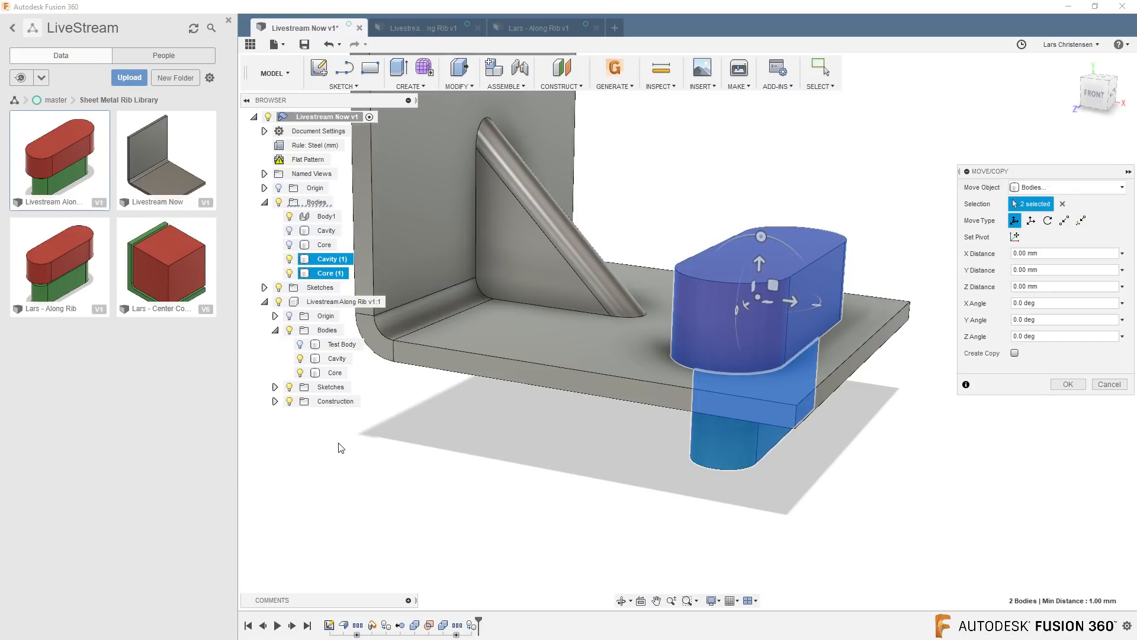
key("Return")
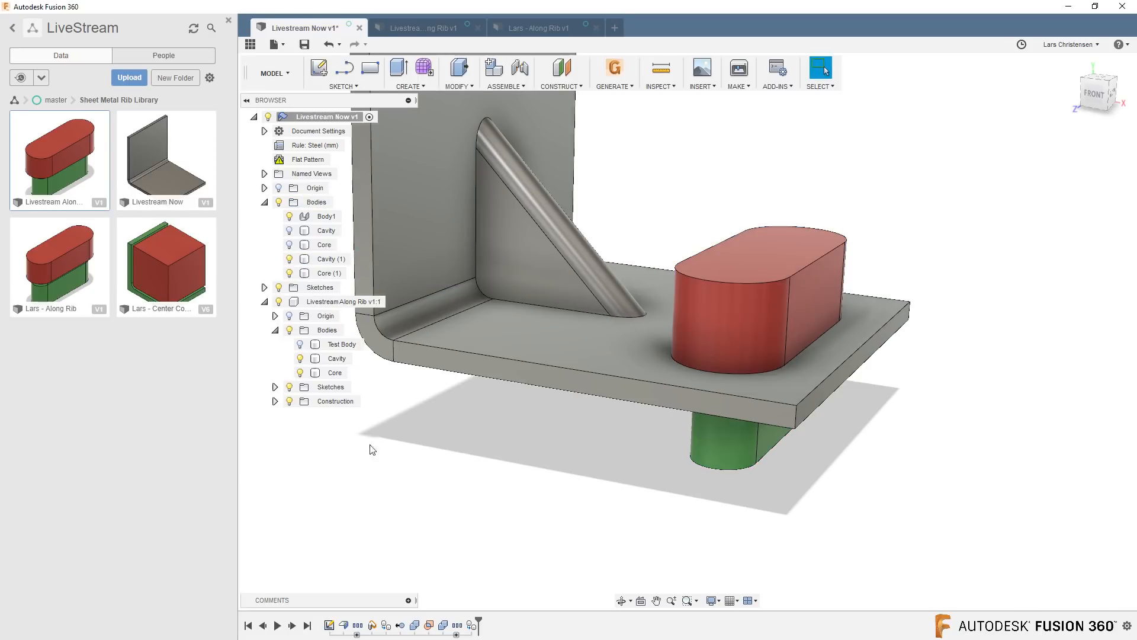
Step: Remove the Livestream Along Rib component from the design, keeping the copied Cavity and Core bodies
left_click(264, 301)
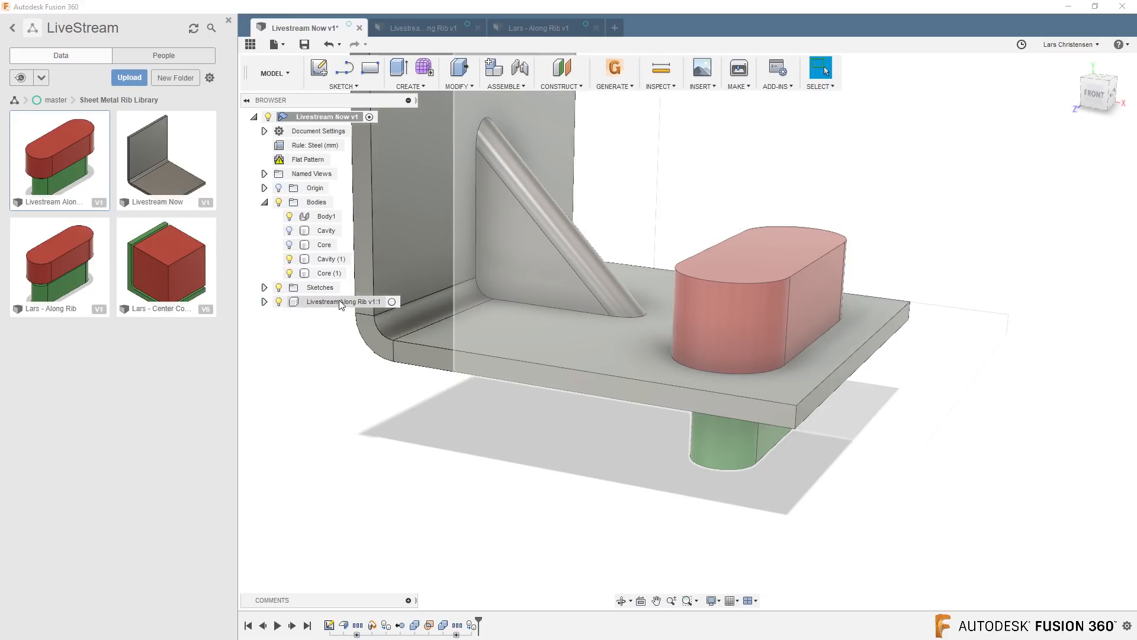
right_click(341, 301)
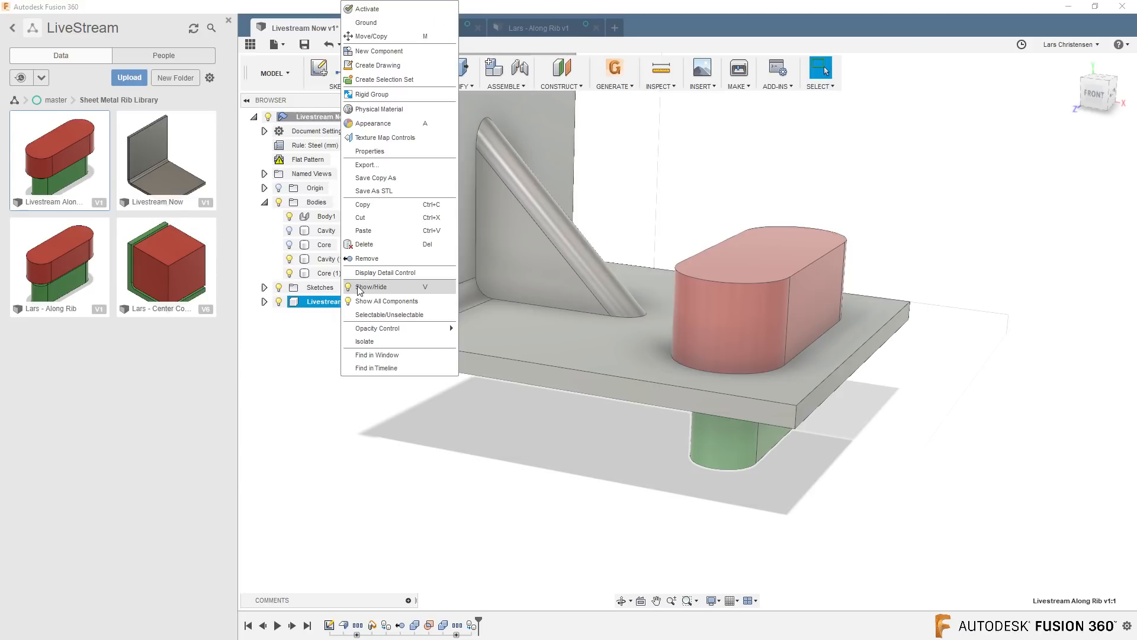
left_click(366, 258)
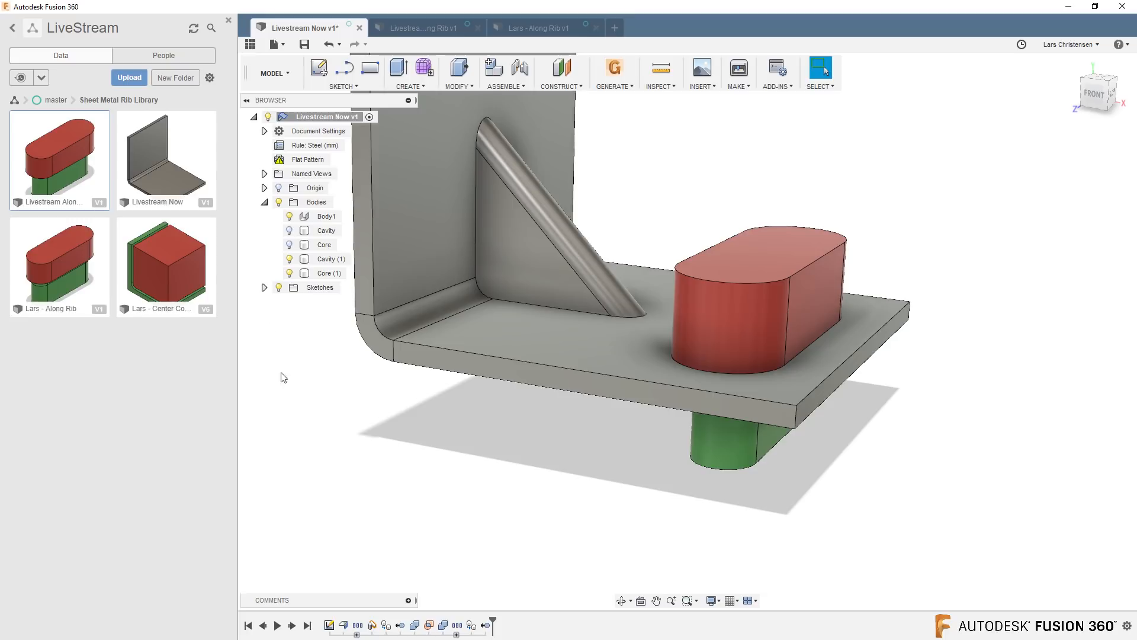
scroll(414, 501, "up", 1)
middle_click_drag(415, 500, 424, 566)
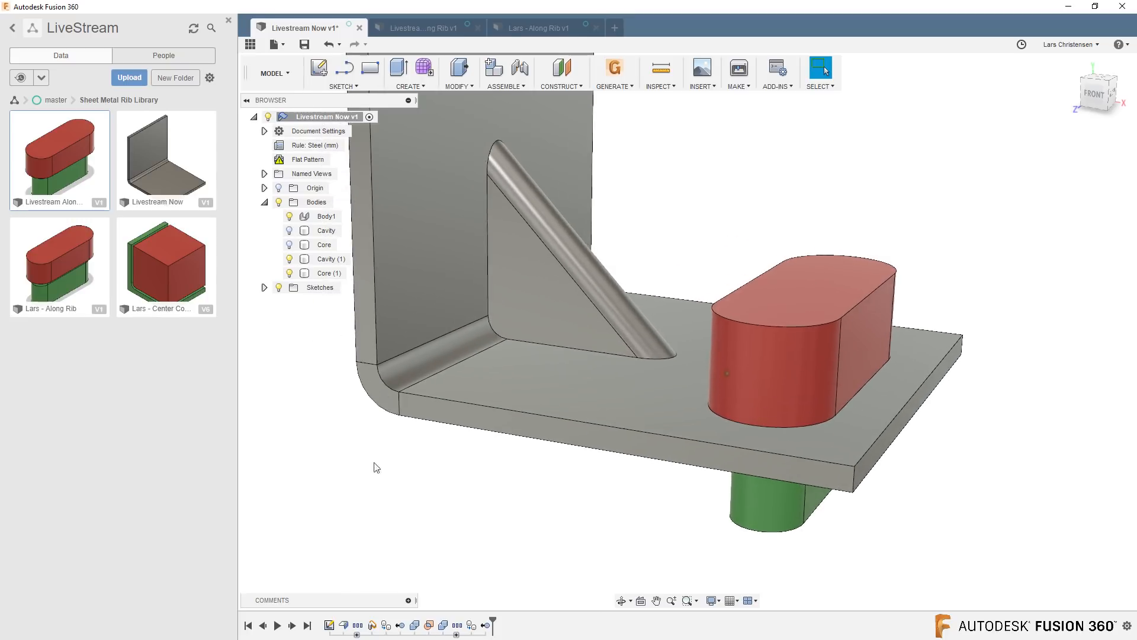
Step: Examine the copied Cavity and Core bodies against the bracket by hiding and showing them in turn
left_click(264, 203)
middle_click_drag(372, 333, 290, 244, "shift")
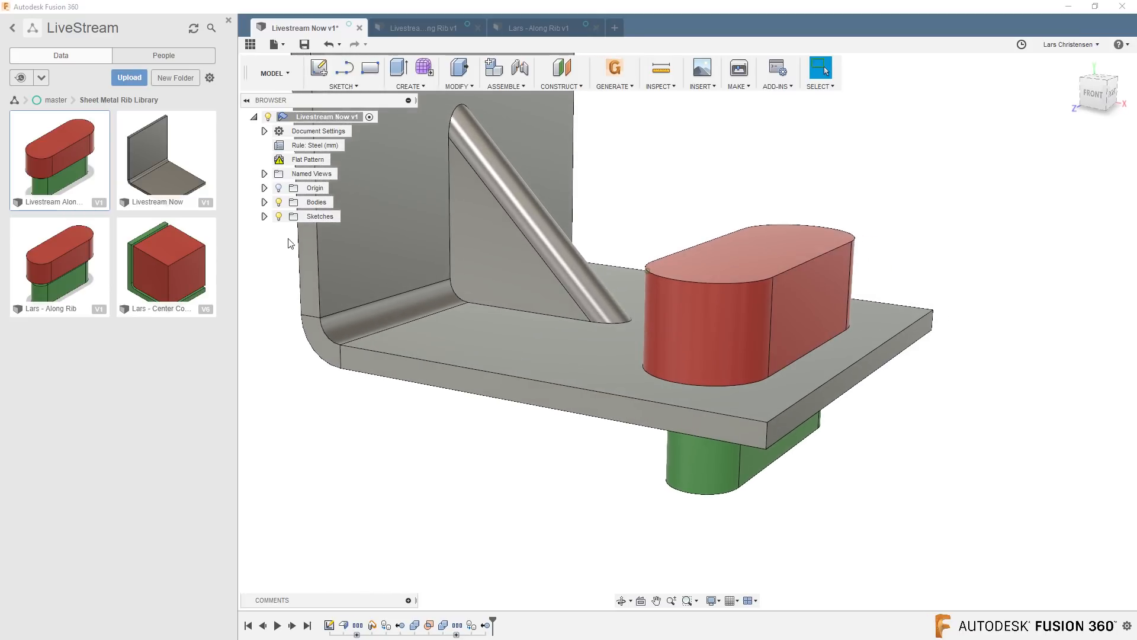
left_click(265, 203)
left_click(290, 273)
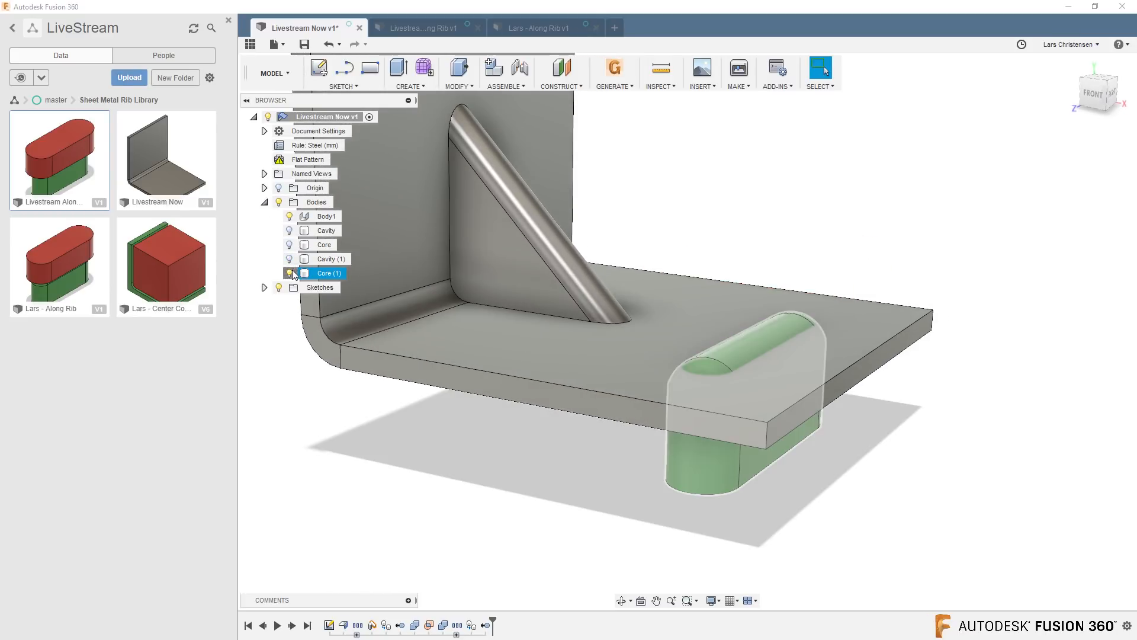
left_click(290, 273)
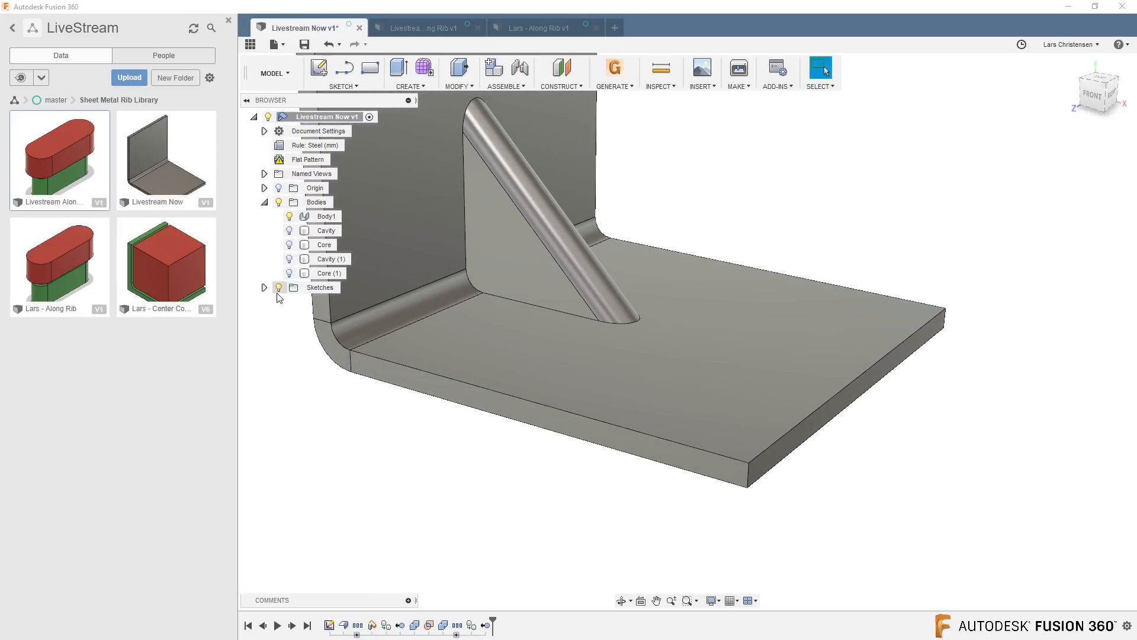
left_click(289, 273)
left_click(289, 259)
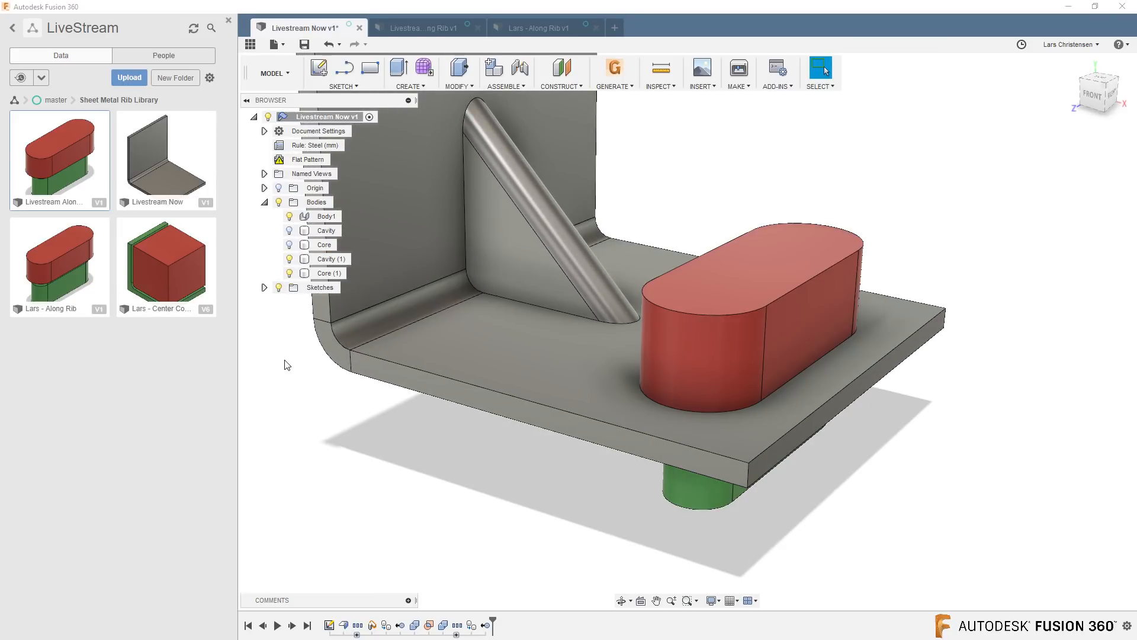
middle_click_drag(469, 490, 472, 455, "shift")
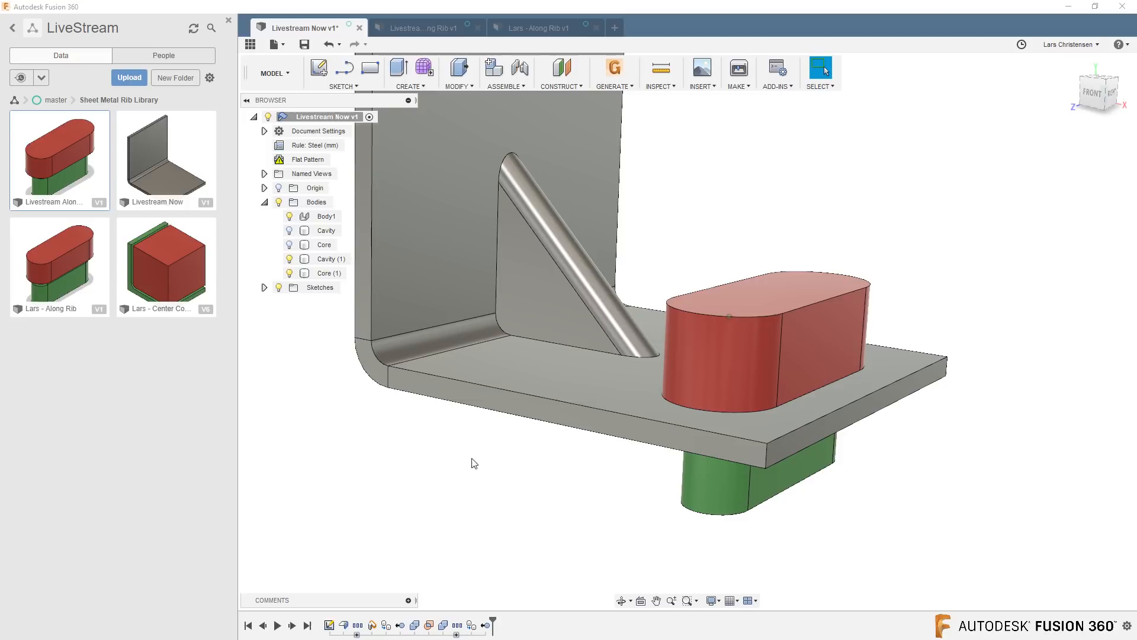
Step: Combine with the Cut operation, using Body1 as target and Cavity (1) and Core (1) as tools, with Keep Tools enabled
left_click(535, 261)
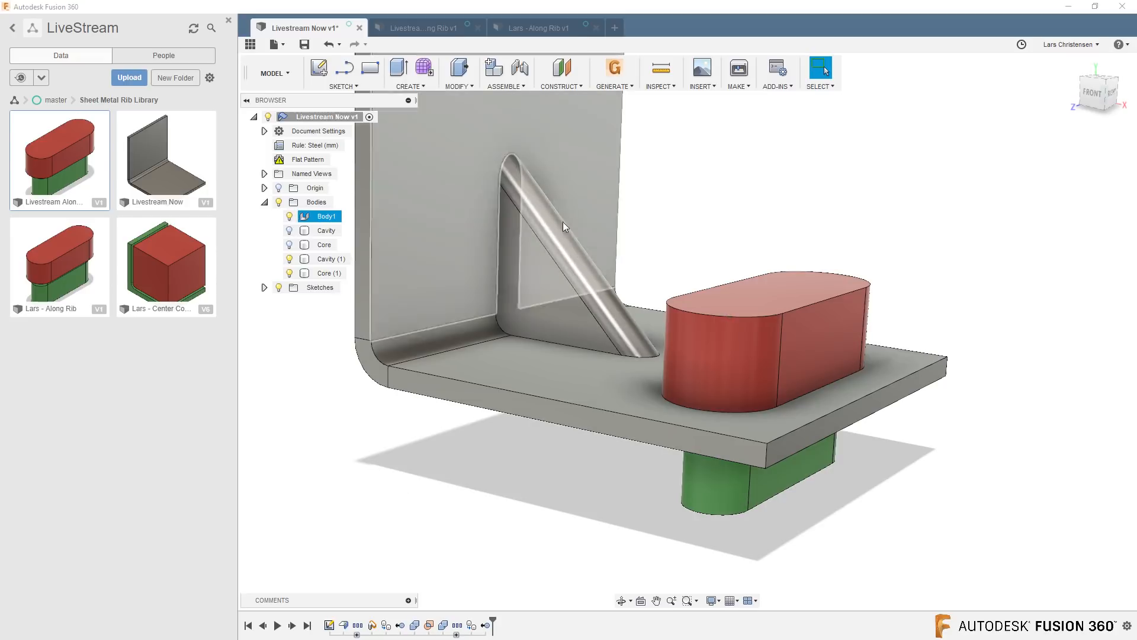
key("Escape")
left_click(456, 87)
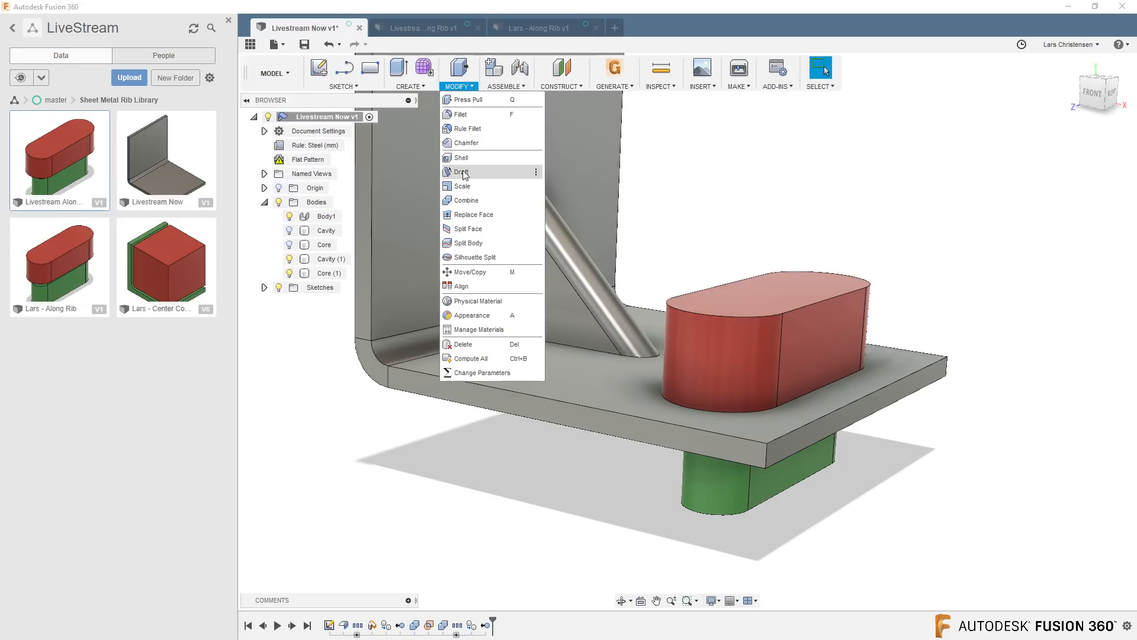
left_click(474, 204)
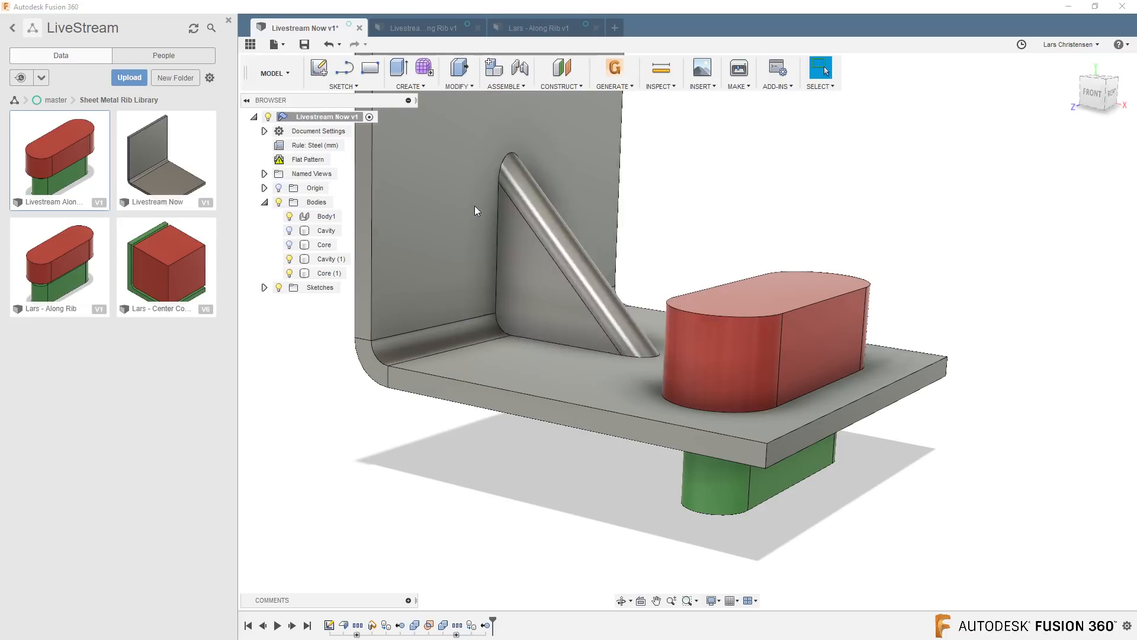
left_click(1069, 220)
left_click(1053, 250)
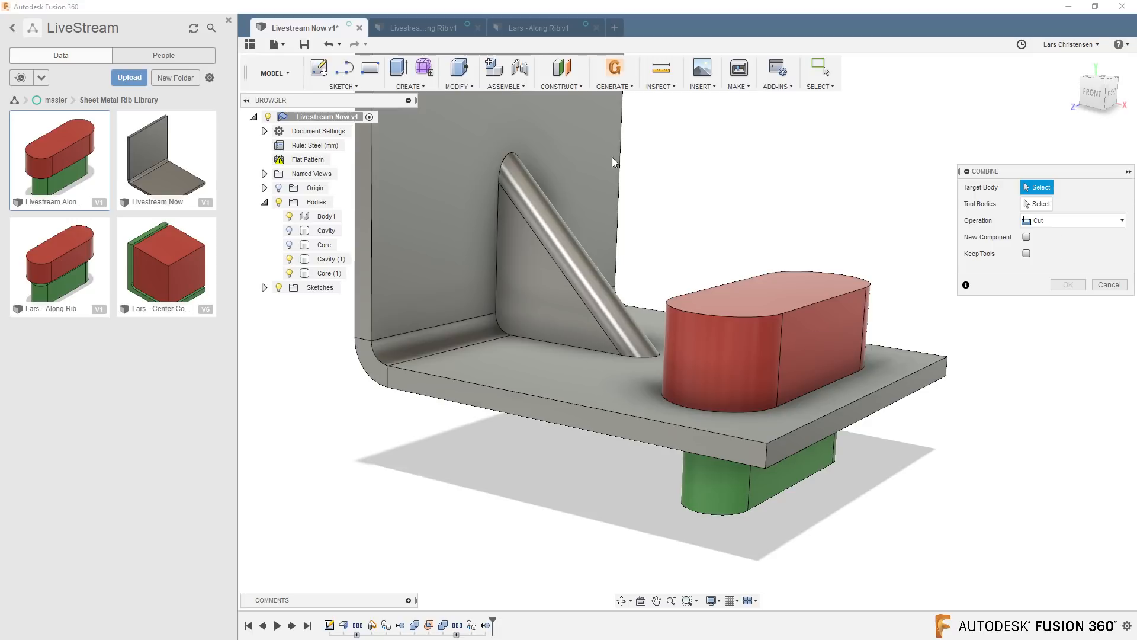
left_click(591, 158)
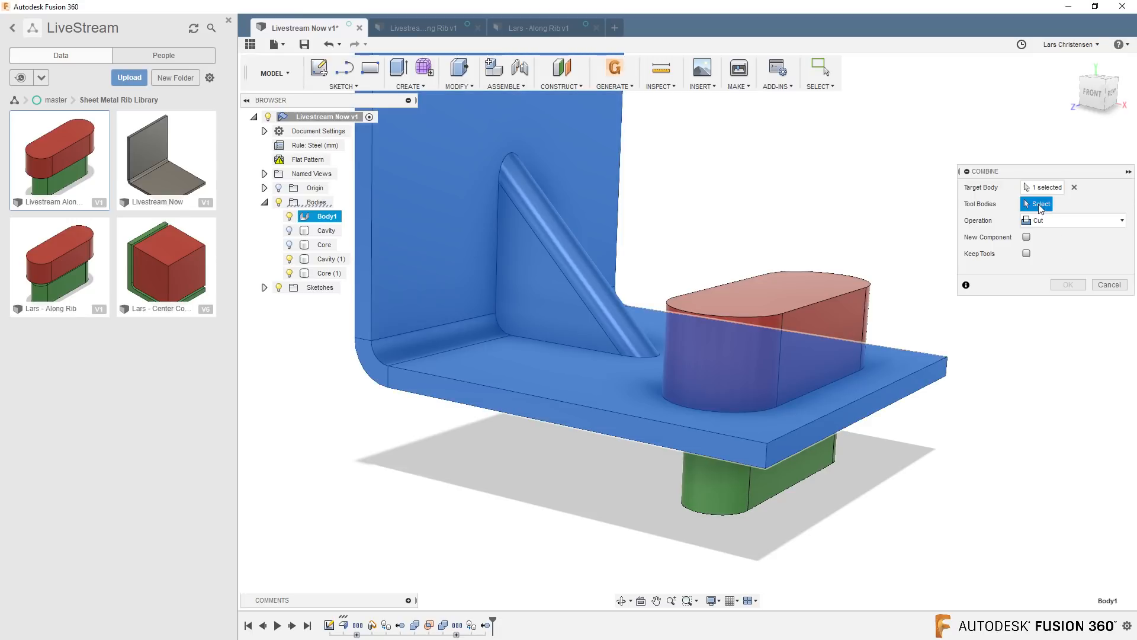
left_click(837, 287)
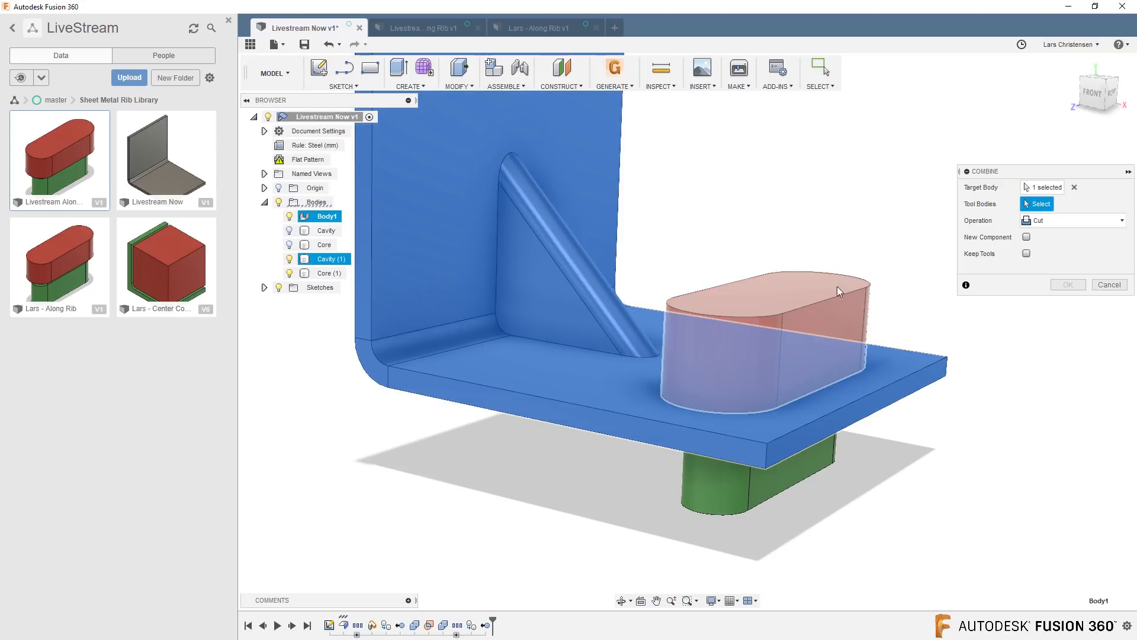
left_click(694, 496)
left_click(1026, 254)
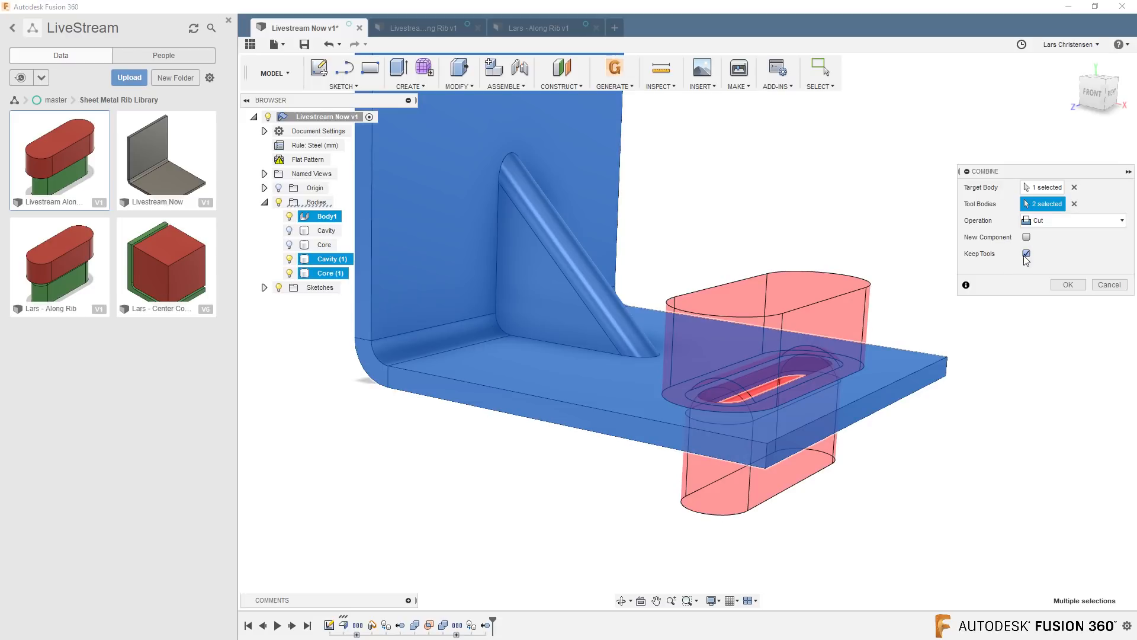
left_click(1068, 284)
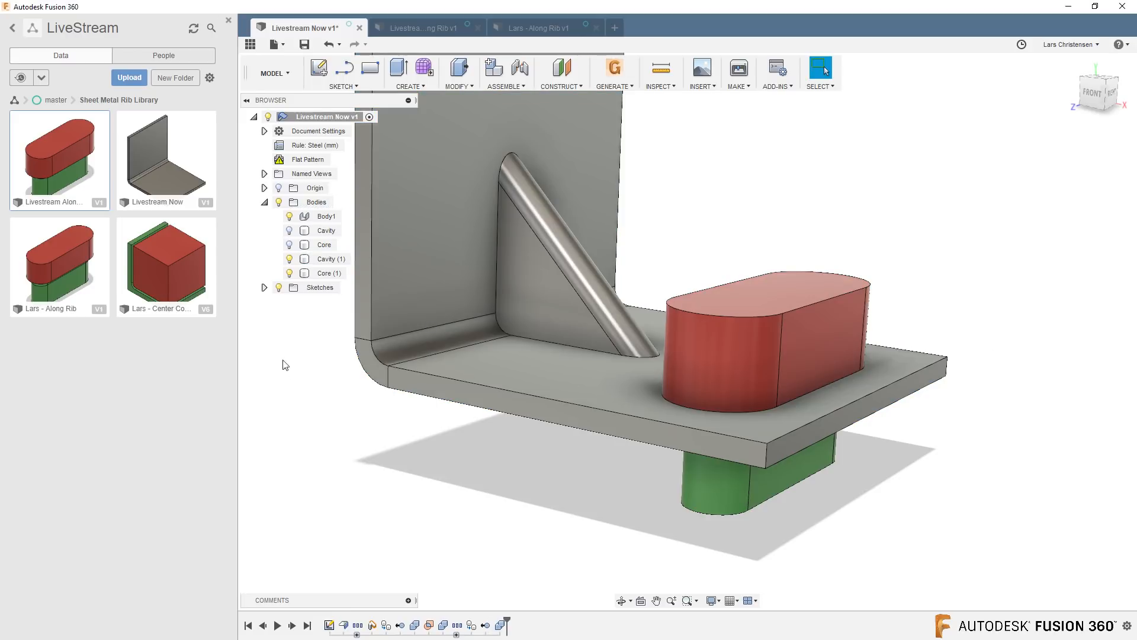
Step: Hide the Cavity (1) and Core (1) bodies to examine the cut in the bracket's flange
left_click(289, 273)
left_click(289, 259)
middle_click_drag(683, 503, 768, 397, "shift")
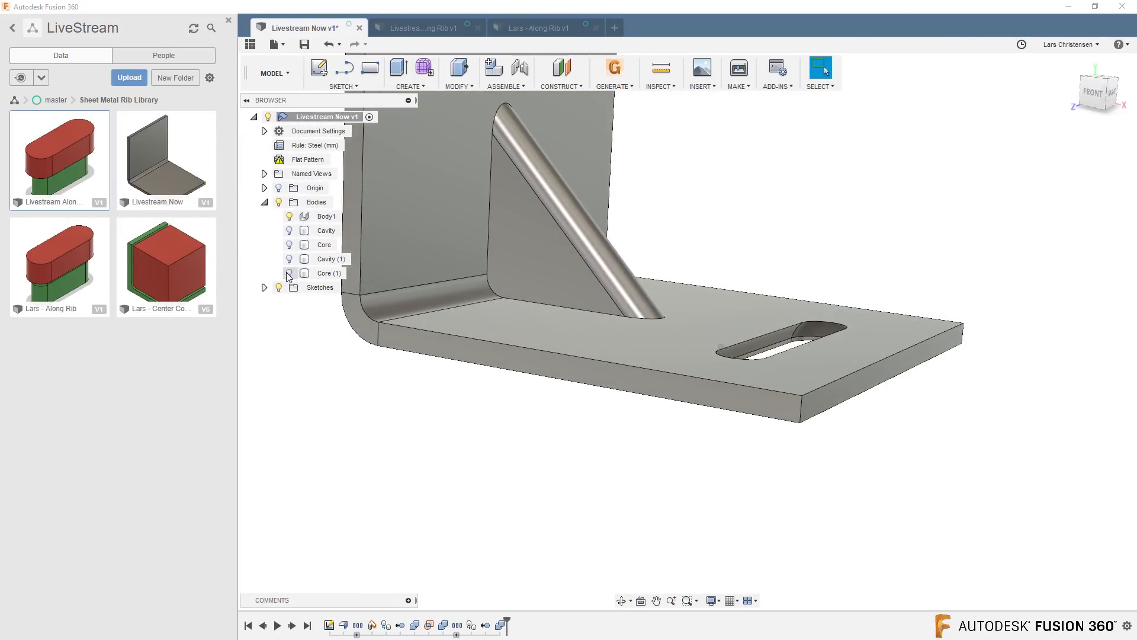
Step: Show Core (1) and Cavity (1) and Boundary Fill them with Body1 as tools, creating a new body from the cell between them
left_click(289, 273)
left_click(289, 258)
left_click(407, 86)
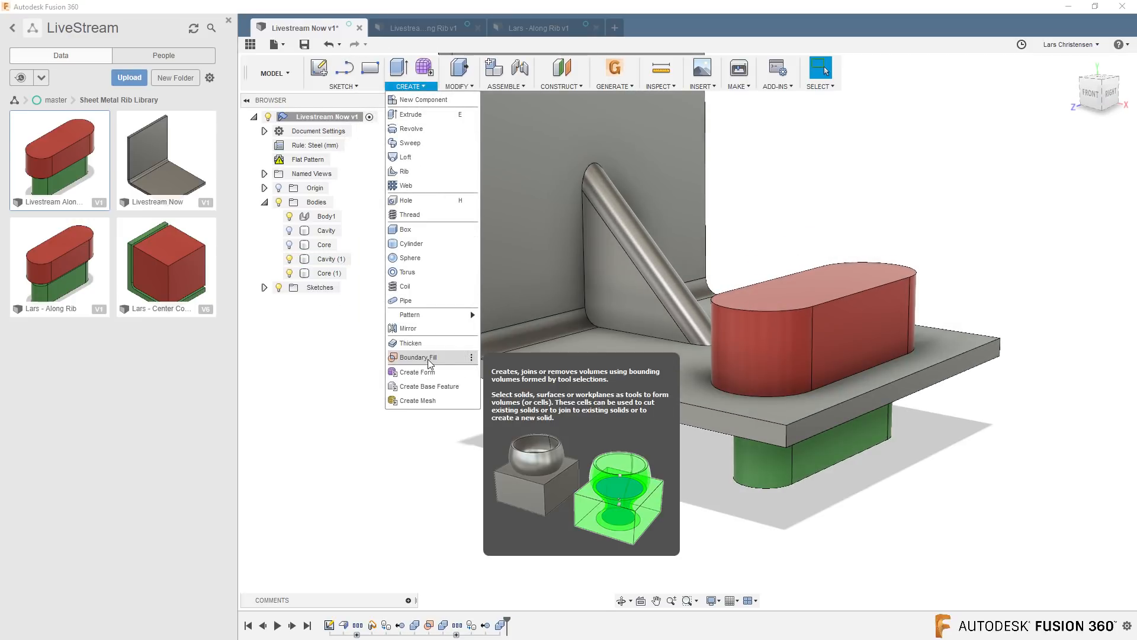
left_click(418, 357)
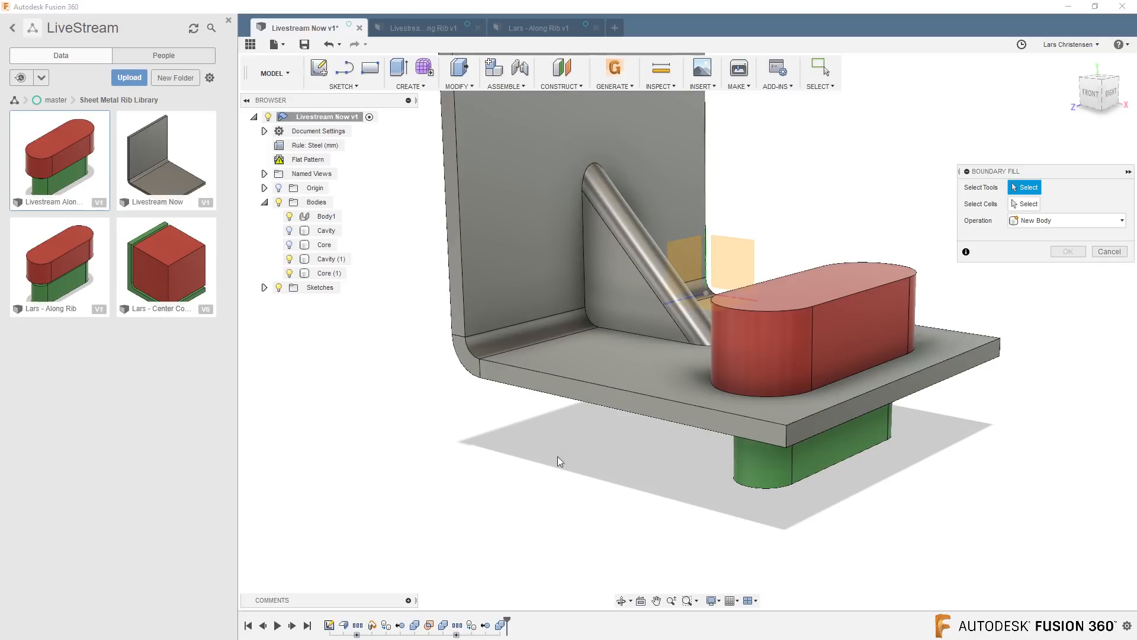
left_click(595, 396)
left_click(749, 472)
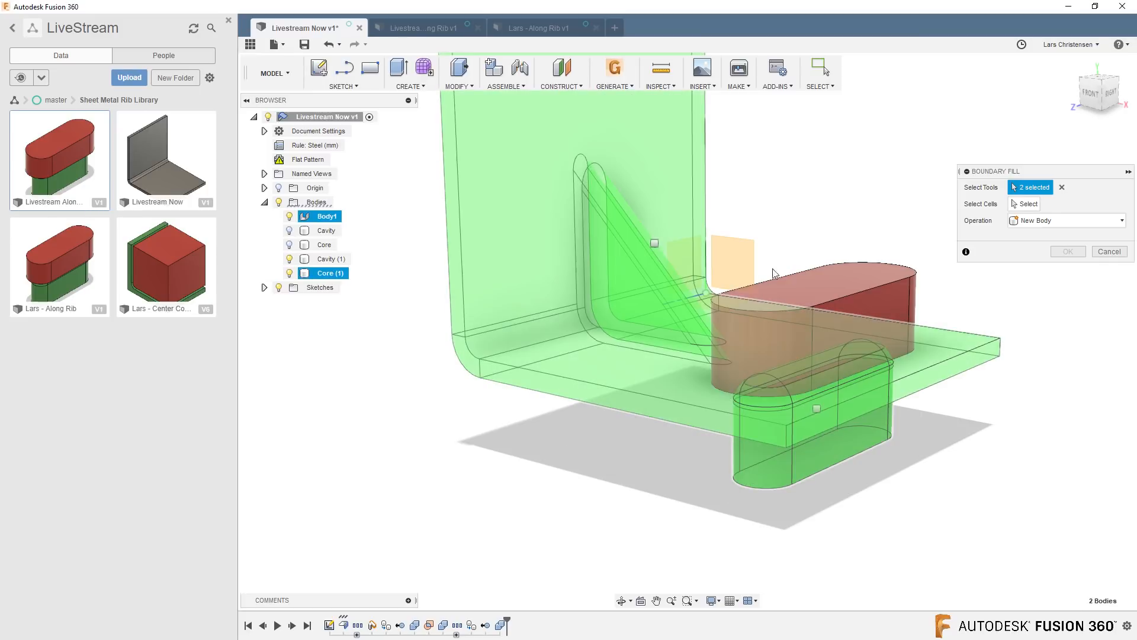
left_click(806, 294)
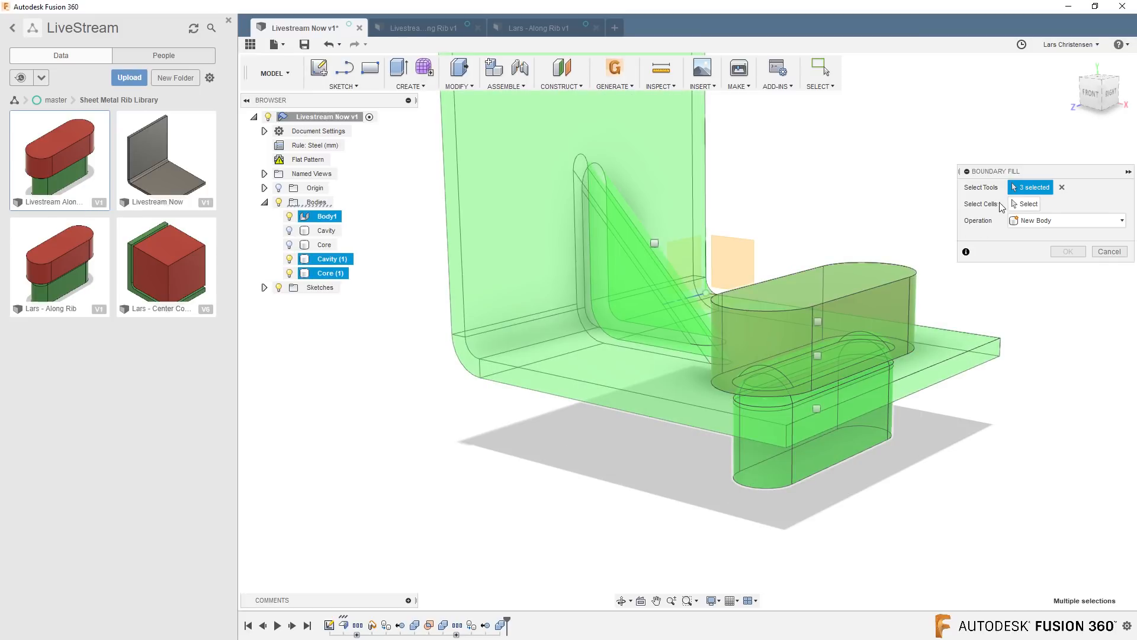
left_click(1016, 205)
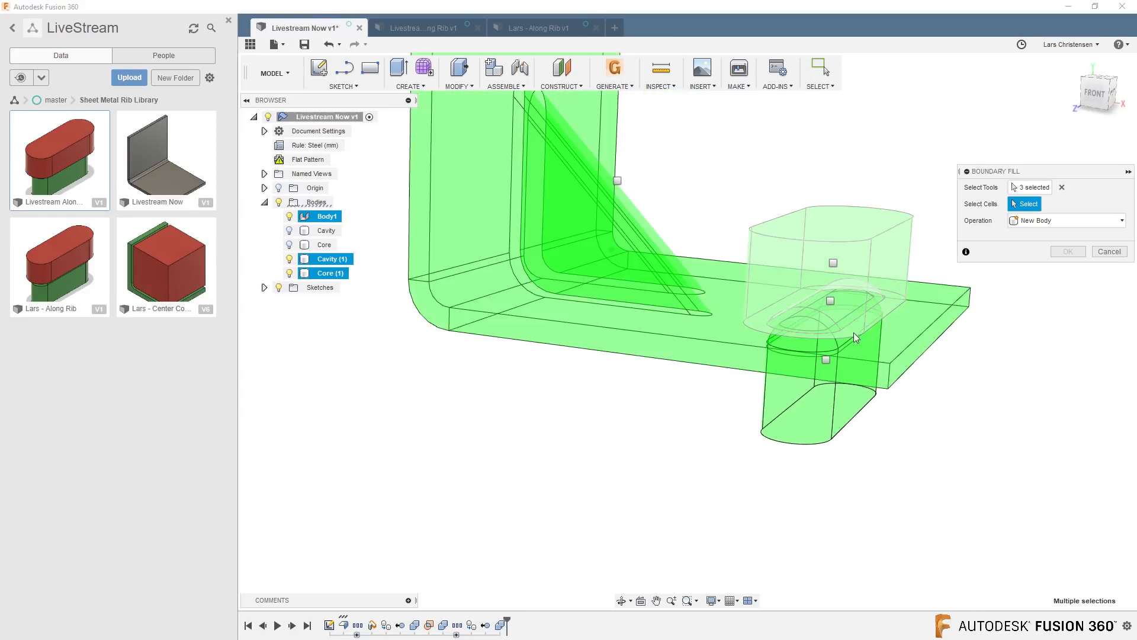
left_click(832, 301)
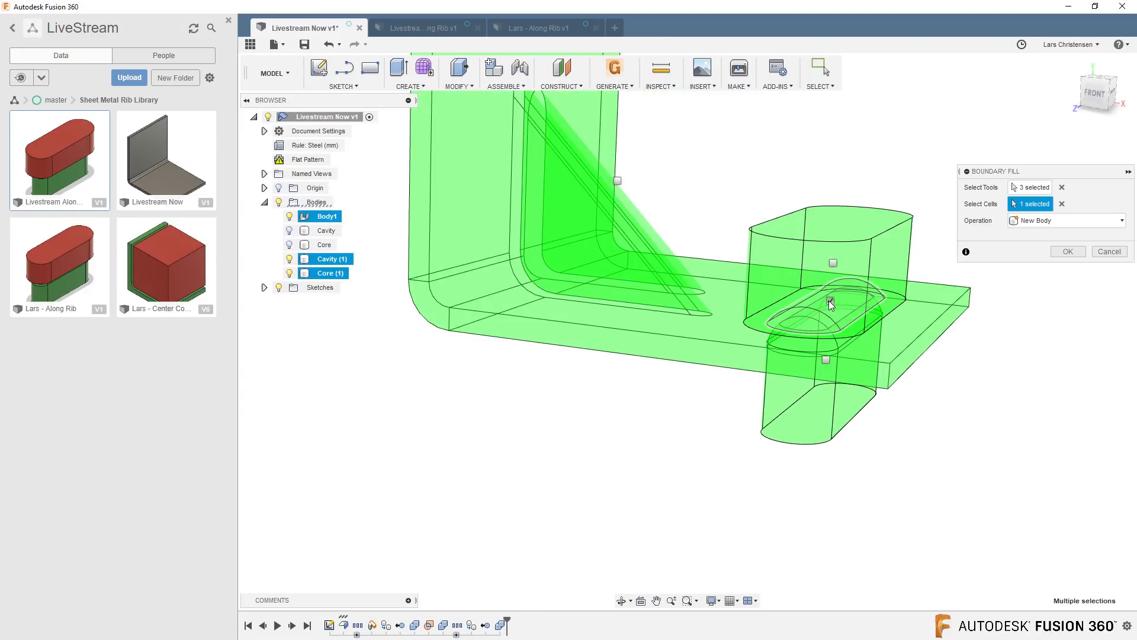
left_click(1067, 251)
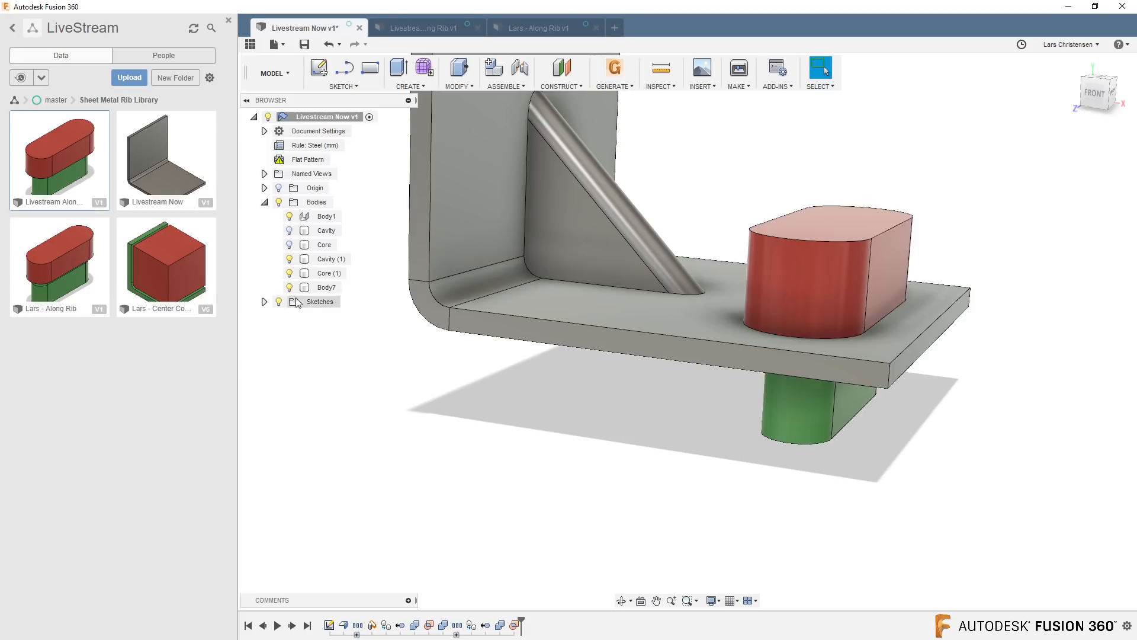
Step: Hide the Core (1) and Cavity (1) bodies to examine the filled rib body in the flange
left_click(289, 273)
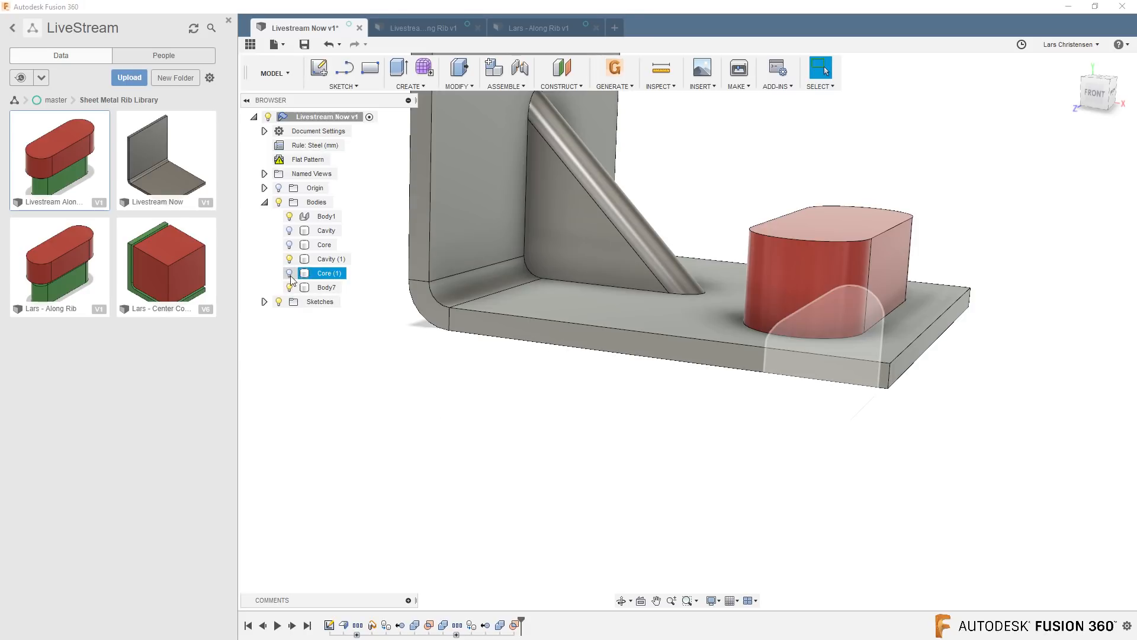
left_click(289, 258)
middle_click_drag(574, 484, 801, 406, "shift")
middle_click_drag(809, 419, 675, 391, "shift")
Step: Combine with the Join operation, using Body1 as target and Body7 as tool, with Keep Tools disabled
left_click(450, 87)
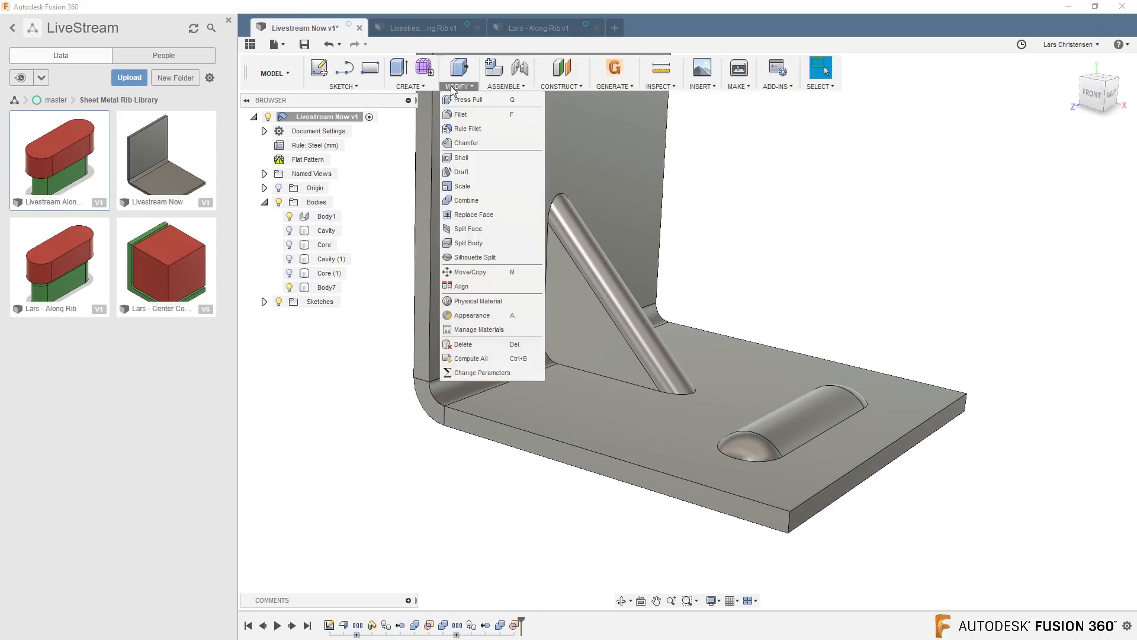
left_click(457, 200)
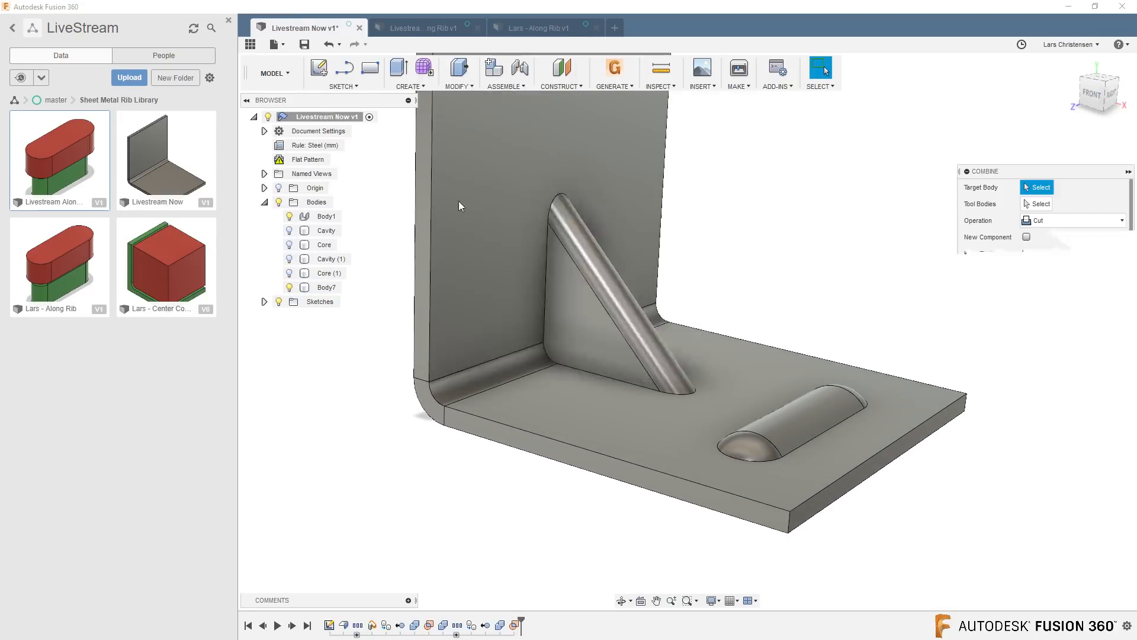
left_click(1079, 223)
left_click(1048, 238)
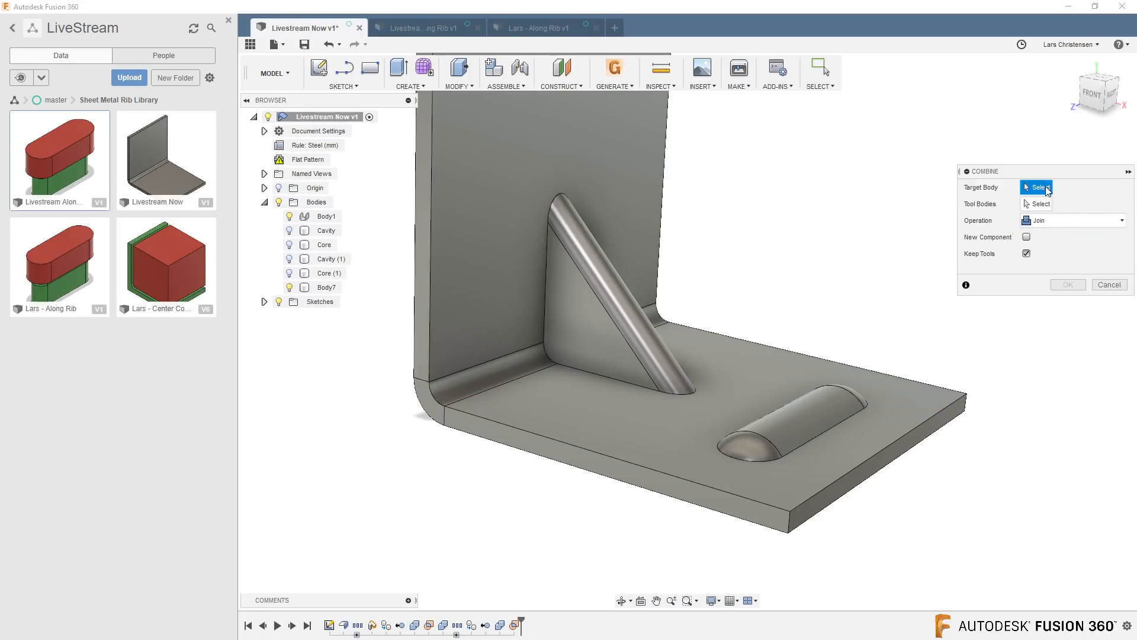
left_click(326, 217)
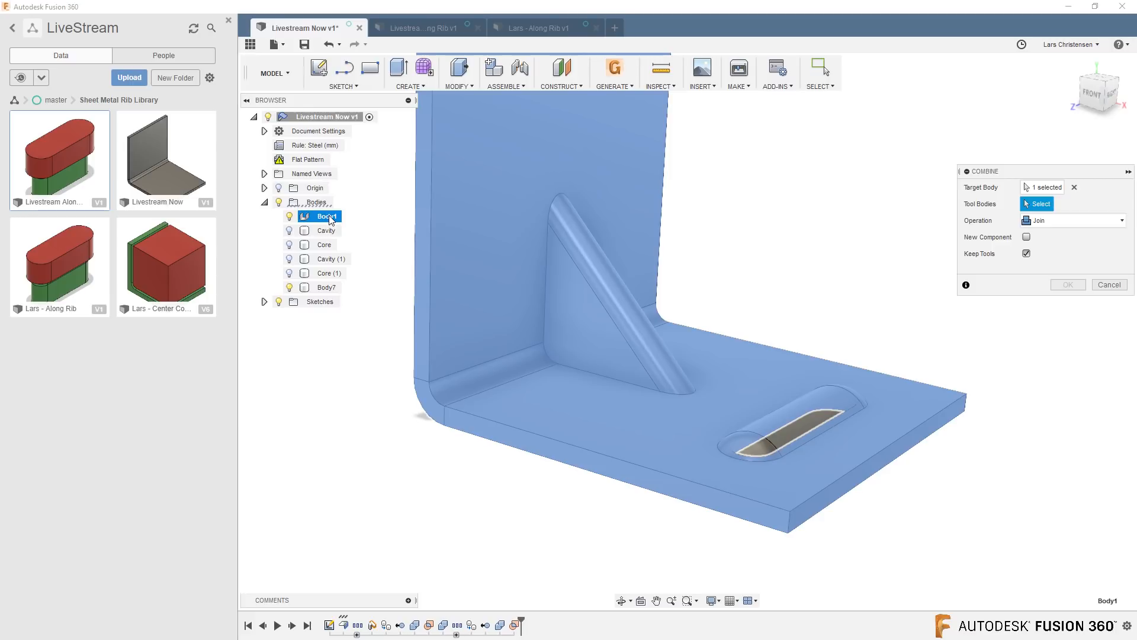
left_click(328, 288)
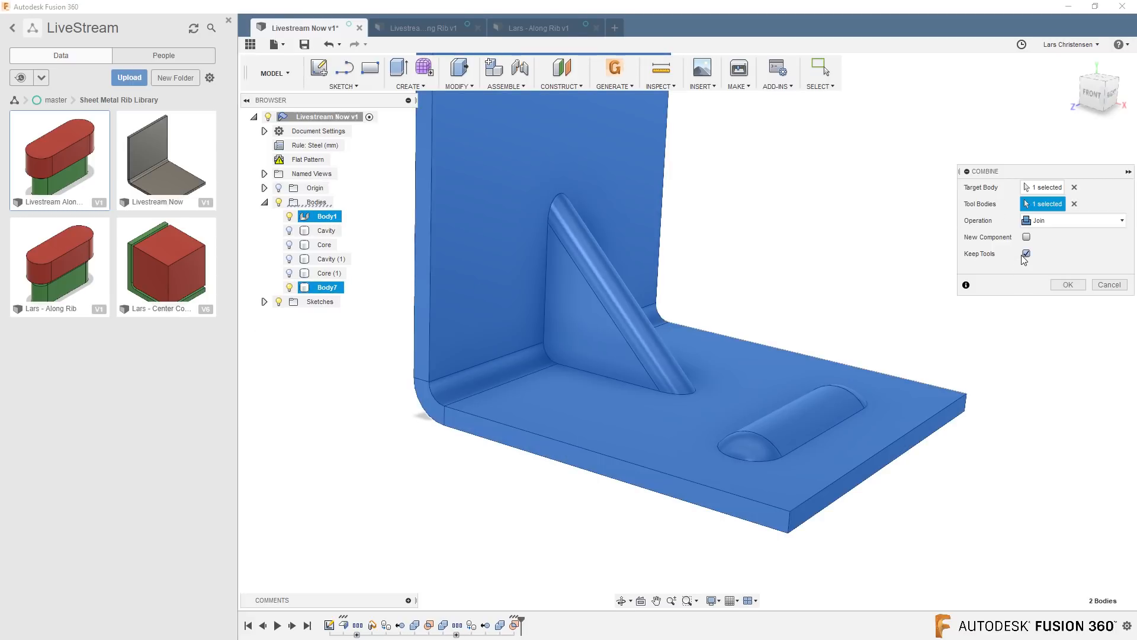
left_click(1068, 286)
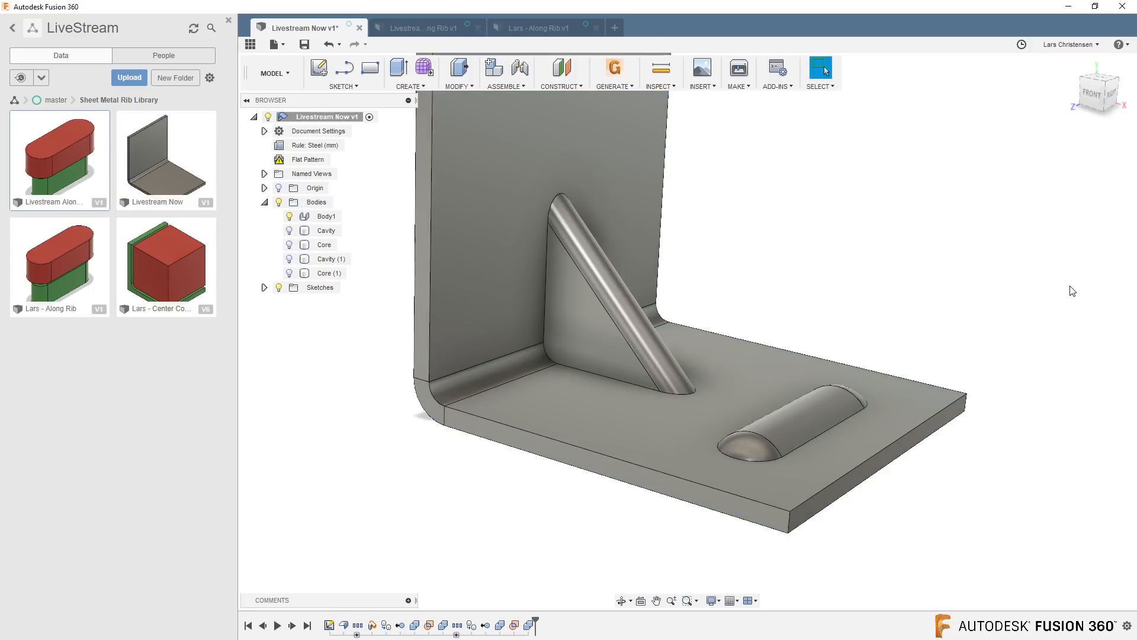
Step: Remove the Cavity, Core, Cavity (1) and Core (1) bodies from the design, leaving only Body1
middle_click_drag(729, 573, 808, 313, "shift")
middle_click_drag(813, 357, 289, 362, "shift")
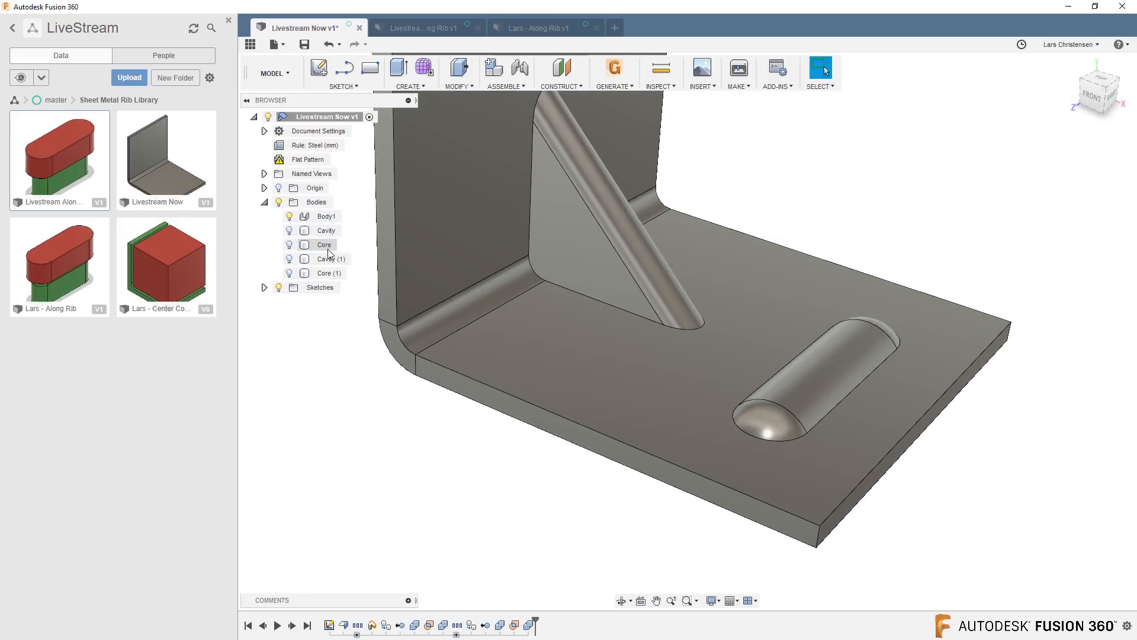
left_click(327, 230)
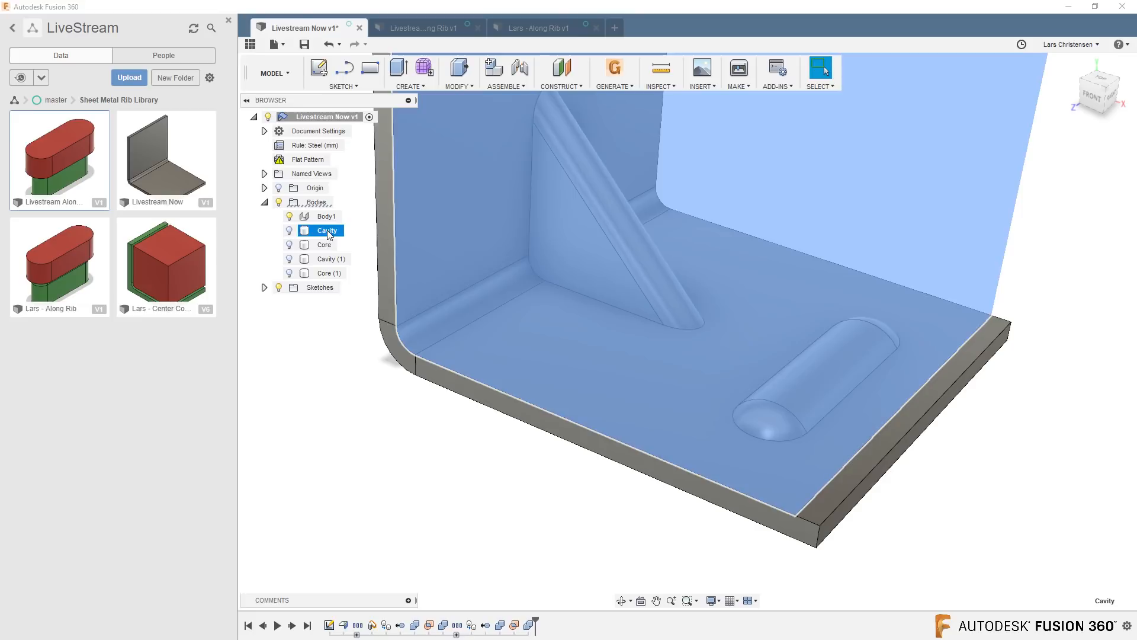
left_click(325, 274, "shift")
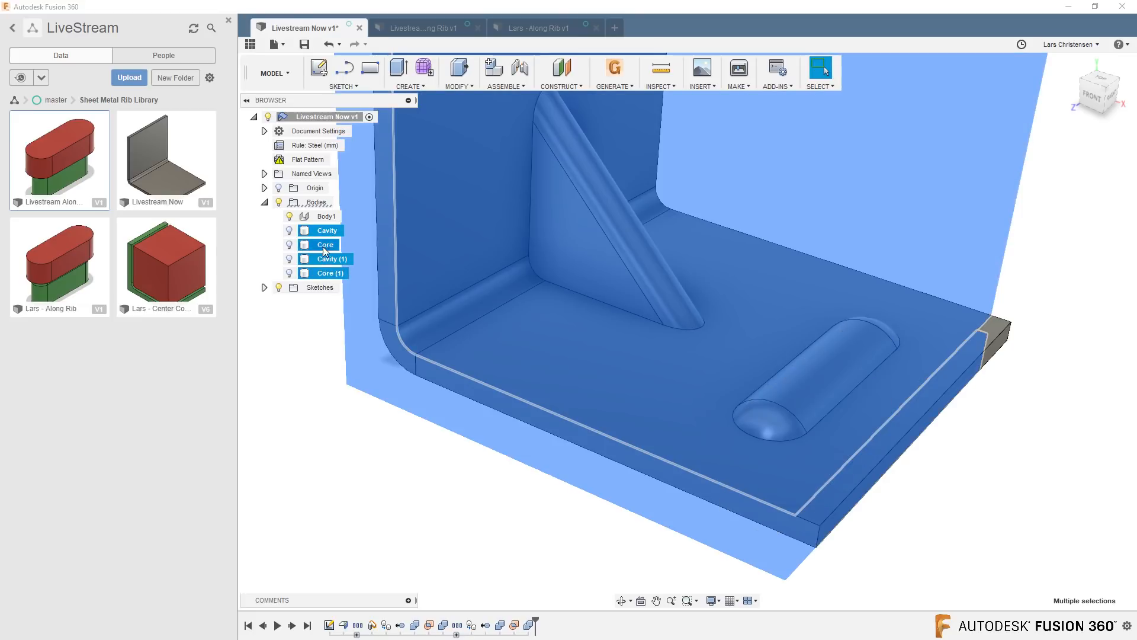
right_click(324, 279)
left_click(361, 467)
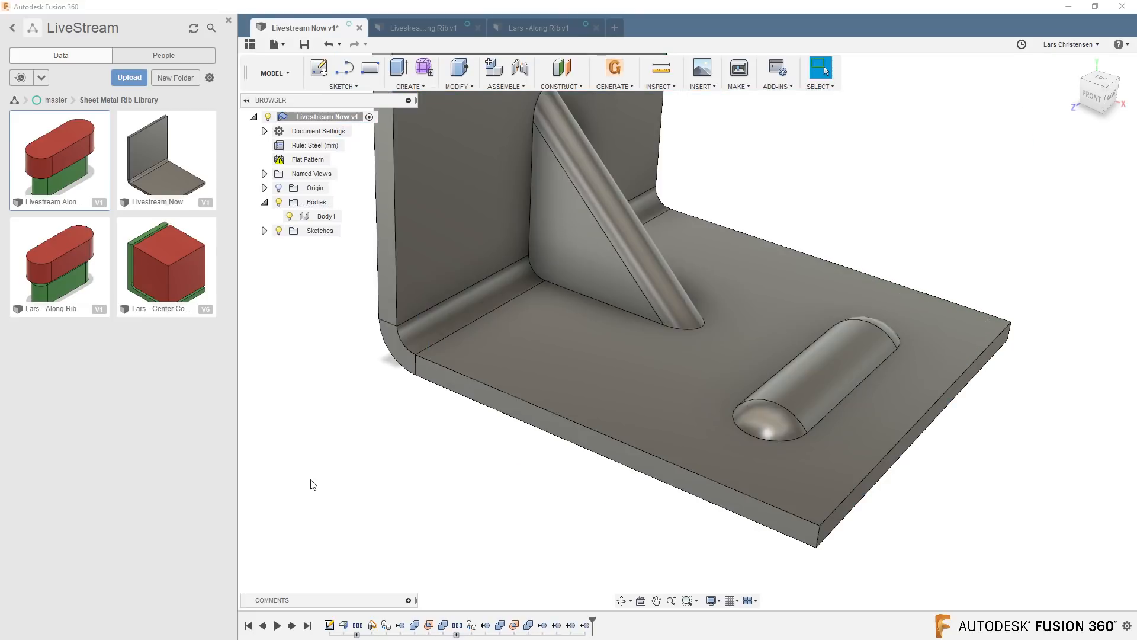
Step: Roll the timeline back to just after the contour flange, view the flat pattern, and return the timeline to its end
mouse_move(324, 514)
middle_mouse_down("shift")
mouse_move(446, 587)
mouse_move(438, 568)
middle_mouse_up("shift")
middle_click_drag(401, 320, 525, 528, "shift")
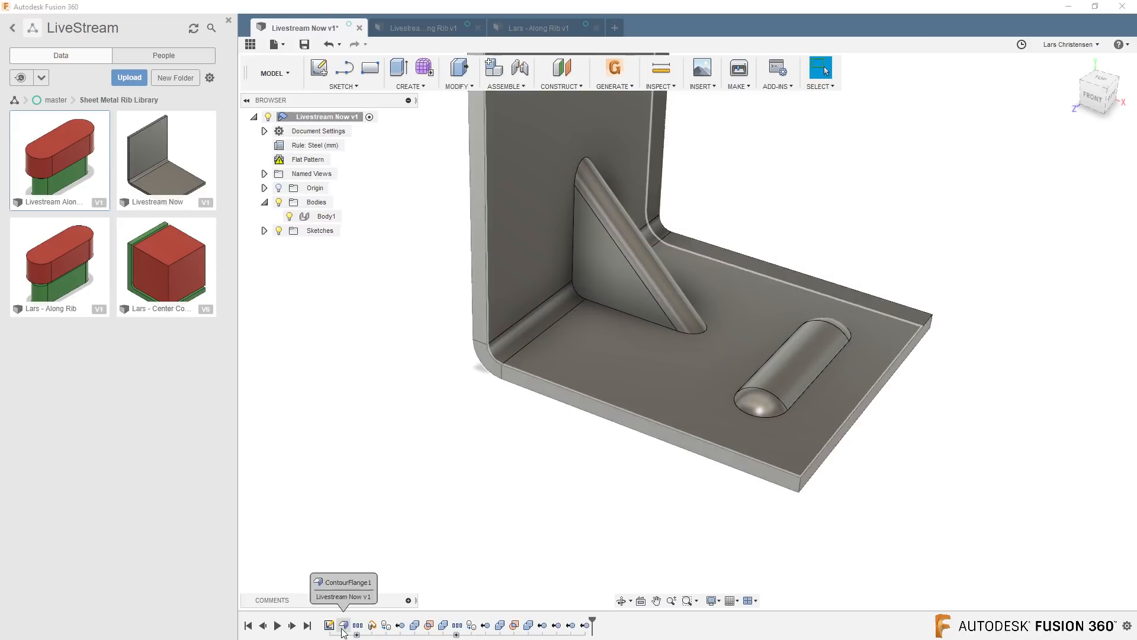
left_click_drag(592, 619, 351, 620)
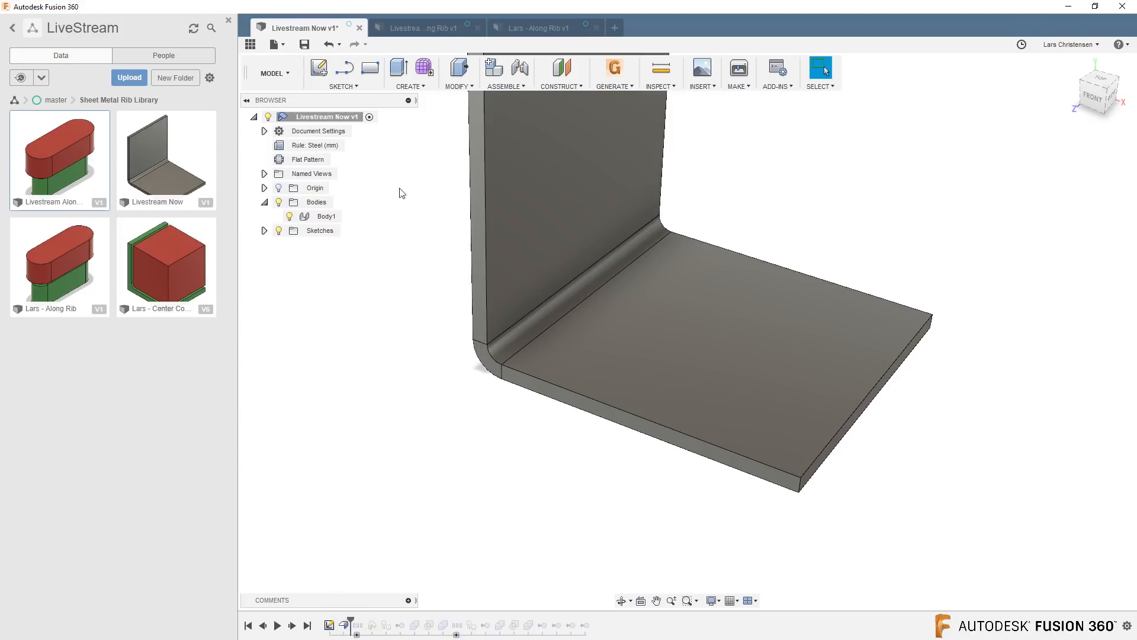
double_click(332, 159)
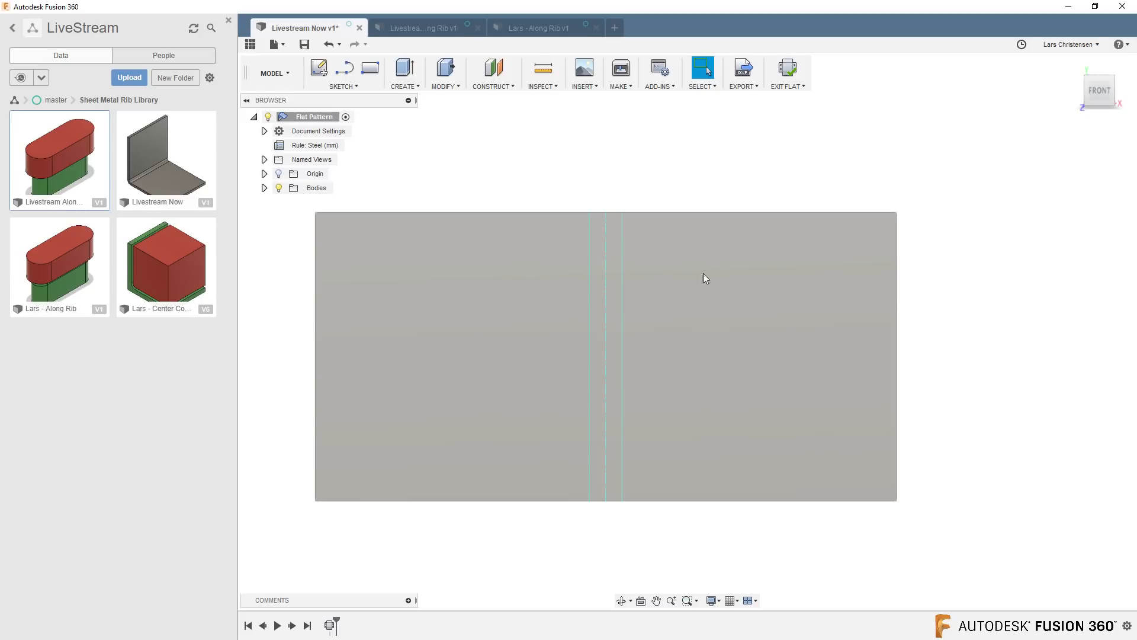
left_click(788, 70)
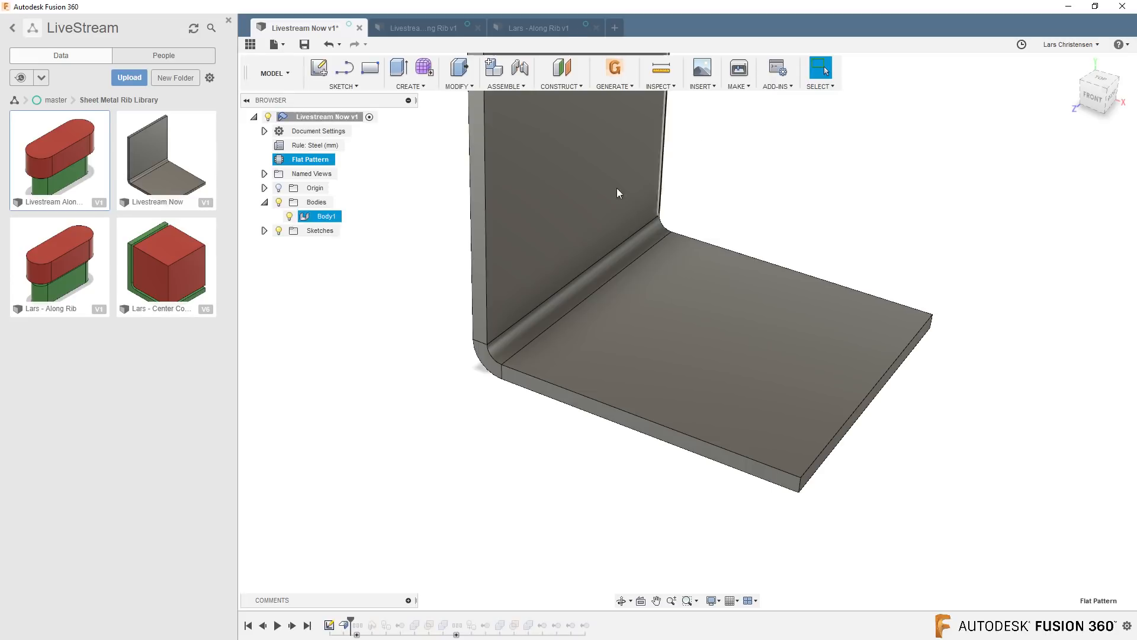
left_click_drag(350, 623, 592, 623)
middle_click_drag(418, 505, 479, 591, "shift")
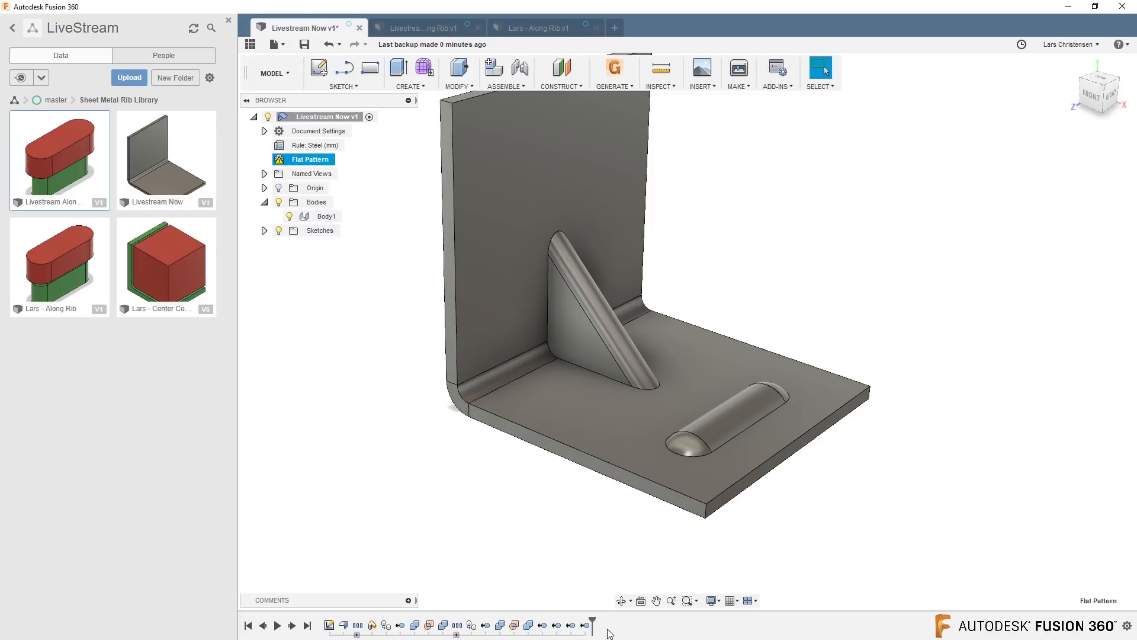
Step: Check the unribbed bracket's flat pattern once more by rolling back to the contour flange, and restore all features
left_click_drag(593, 625, 350, 627)
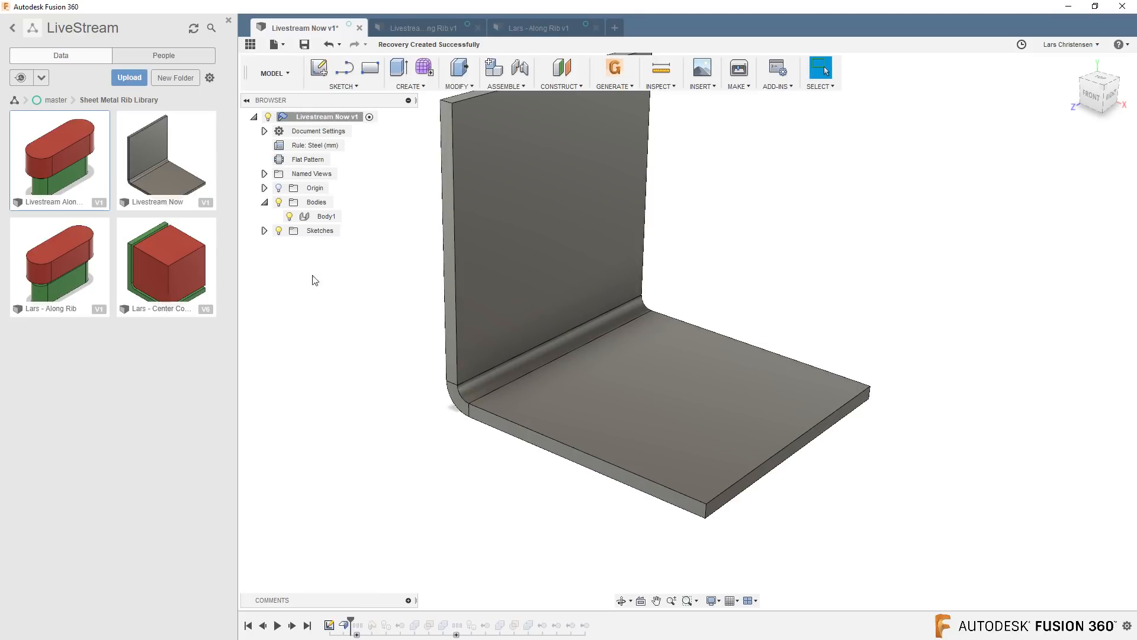
double_click(323, 159)
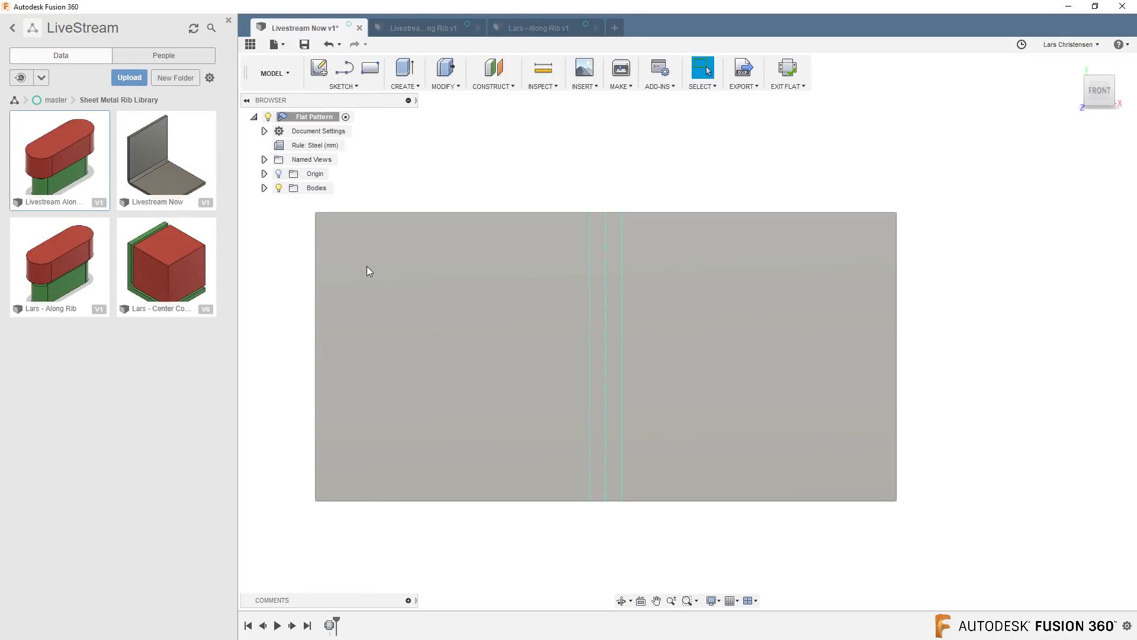
left_click(781, 70)
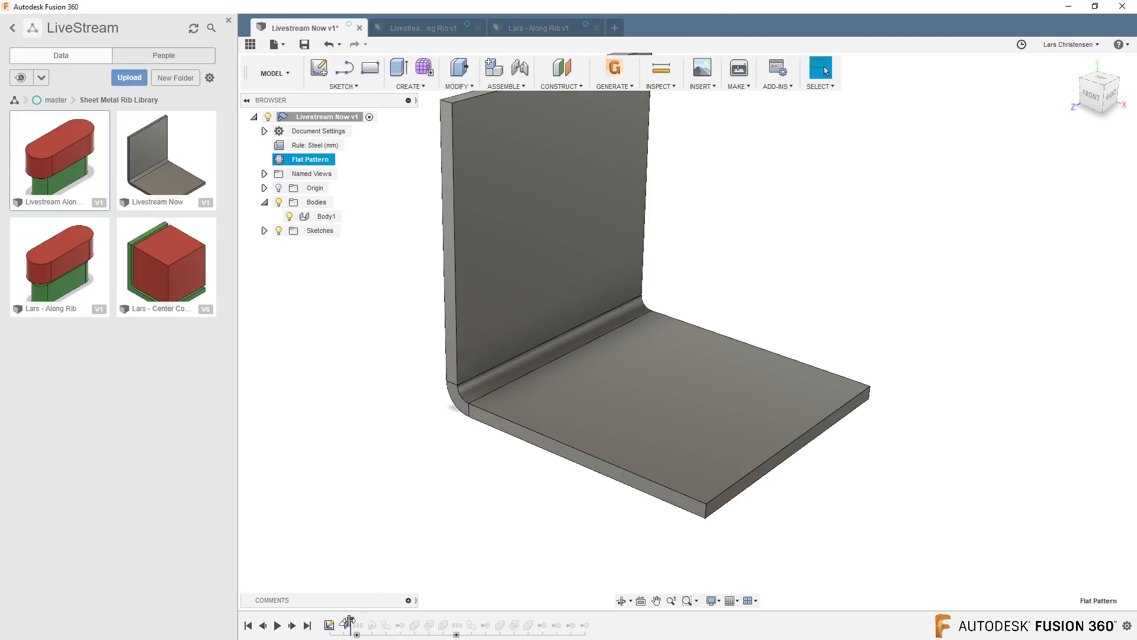
mouse_move(466, 628)
left_click_drag(436, 623, 591, 623)
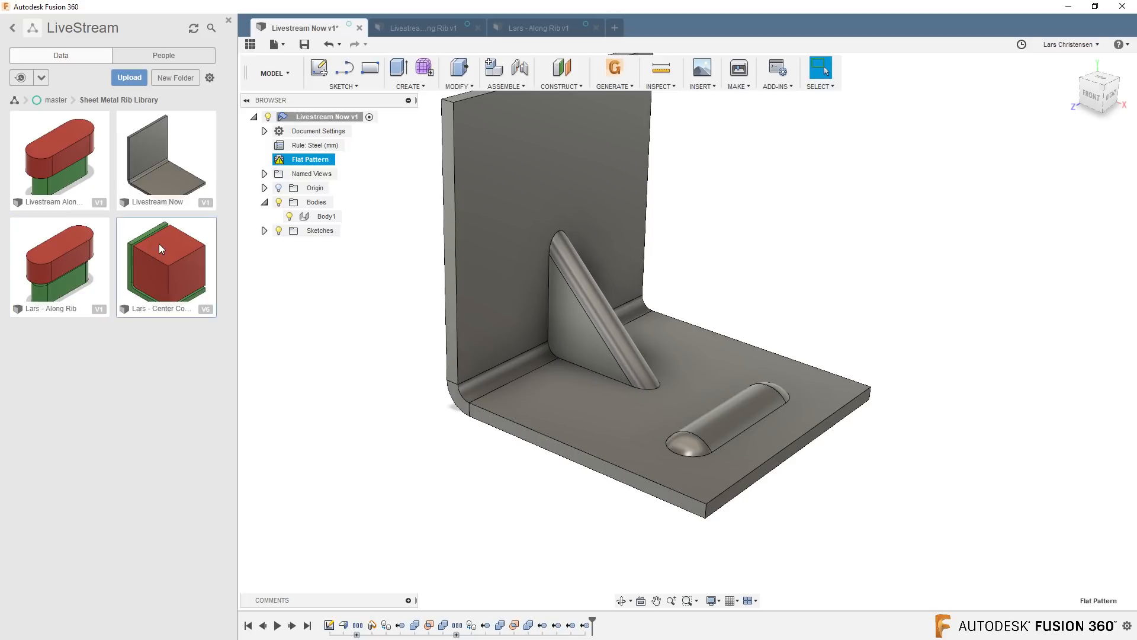
Step: Open the Center Corner Rib design from the Sheet Metal Rib Library folder
left_click(85, 247)
scroll(501, 439, "up", 1)
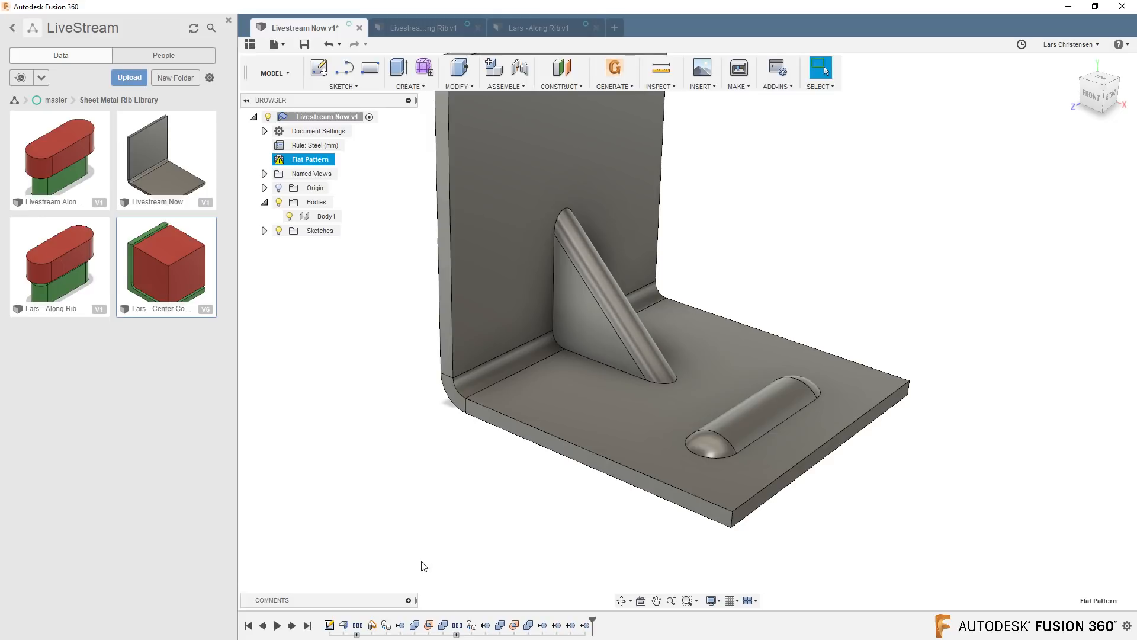
scroll(526, 515, "down", 3)
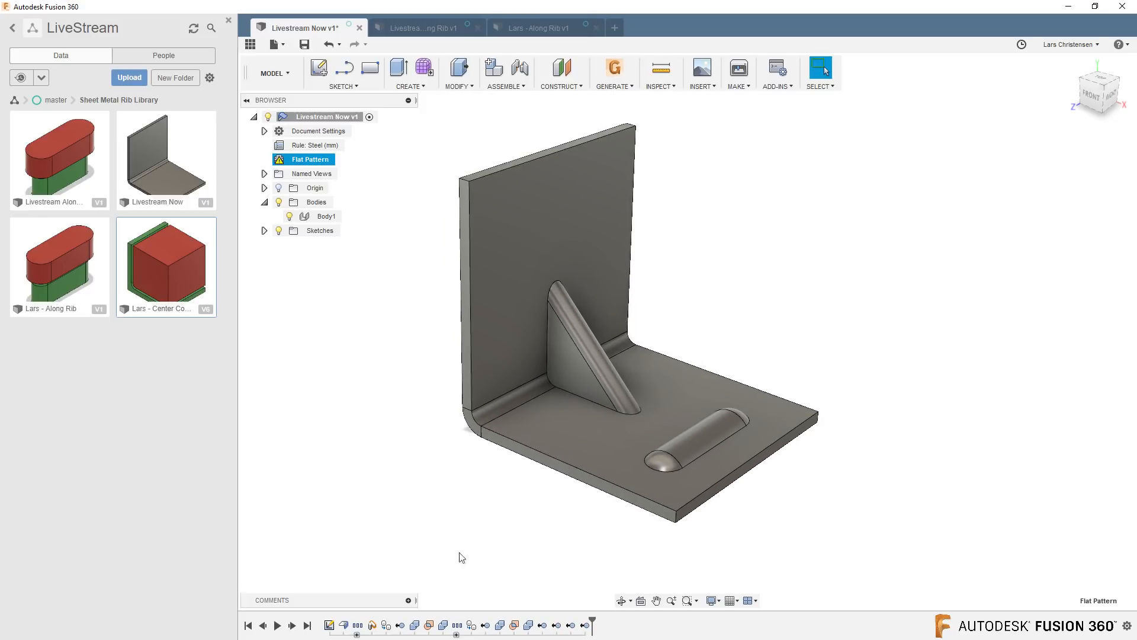
left_click(601, 487)
left_click(408, 417)
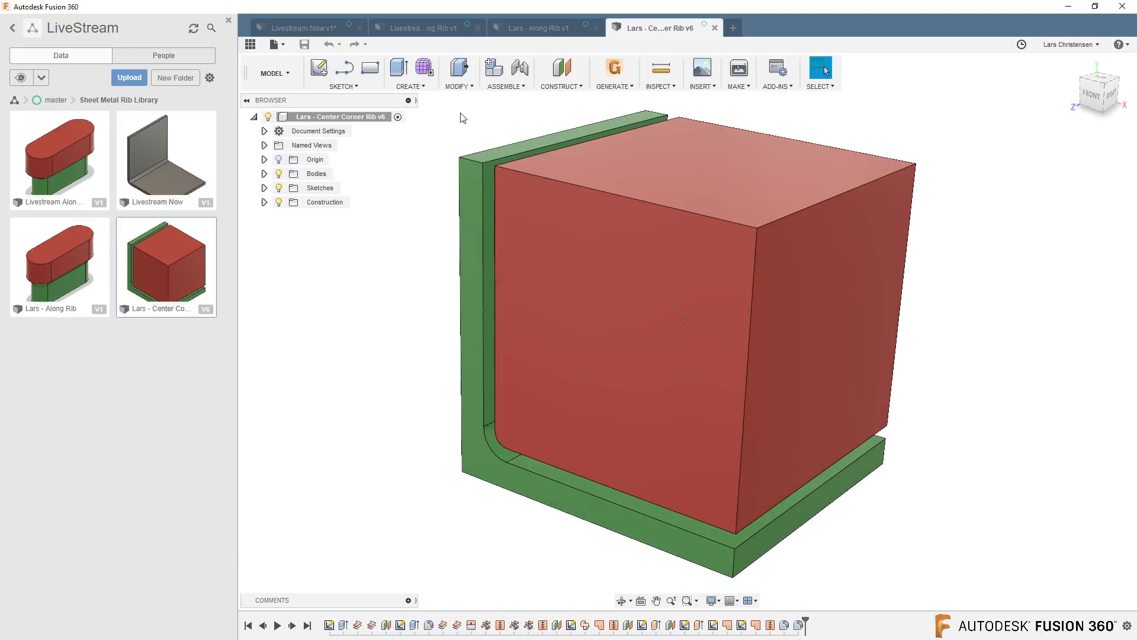
Step: Expand the bodies of the Center Corner Rib design and hide the Cavity body, leaving Core shown
left_click(469, 87)
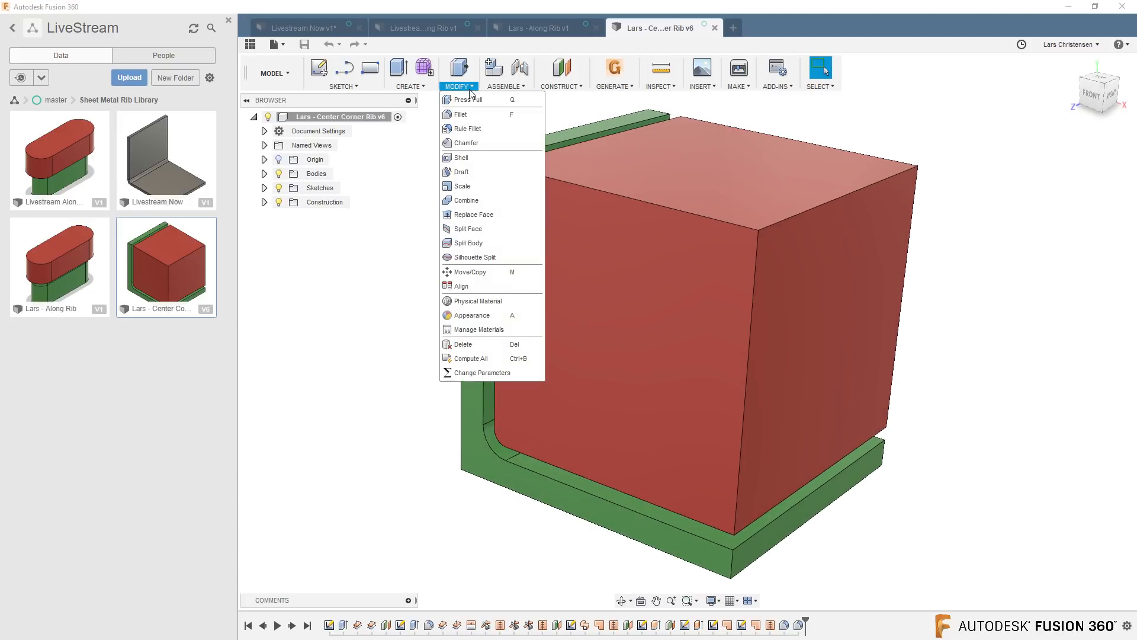
left_click(264, 173)
left_click(290, 217)
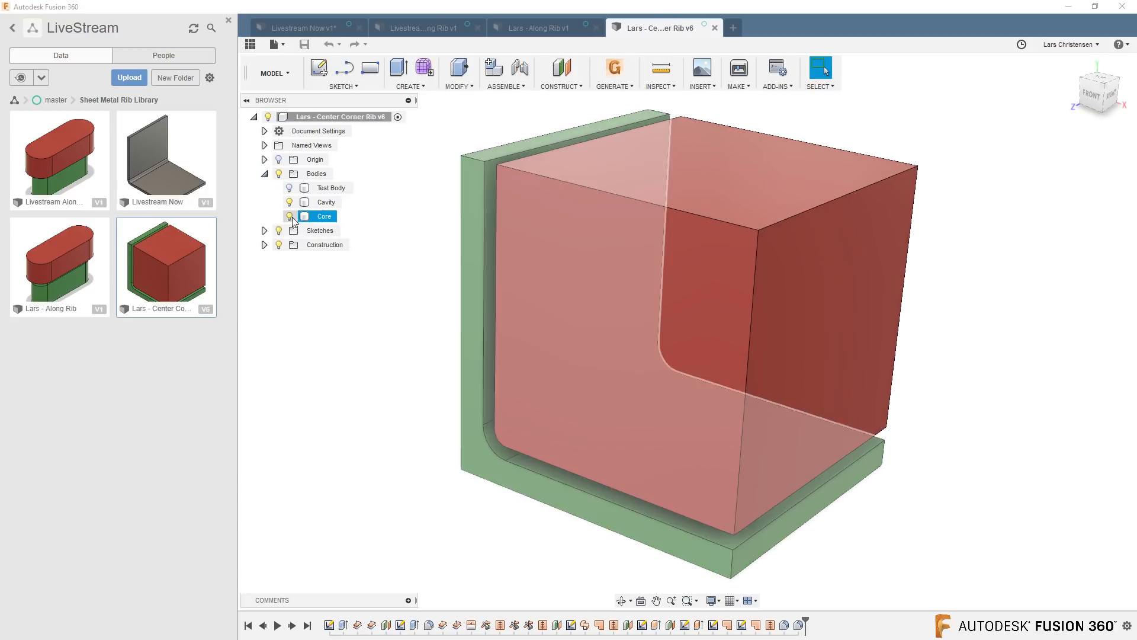
left_click(289, 202)
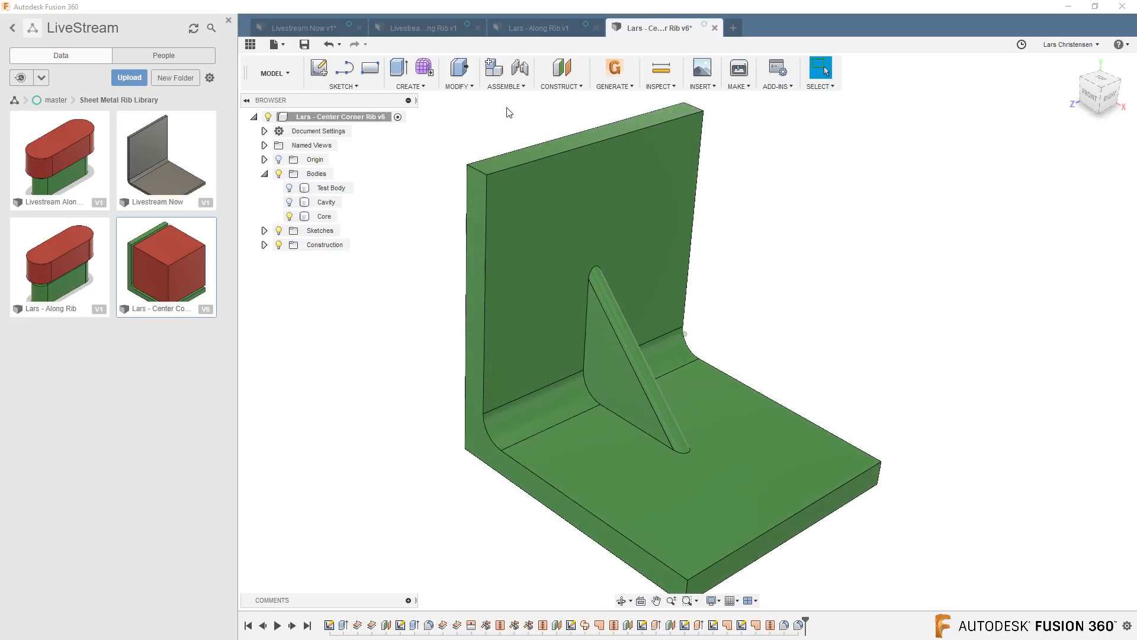
Step: Set the RibThickness user parameter to 5 mm in the Center Corner Rib design
left_click(459, 86)
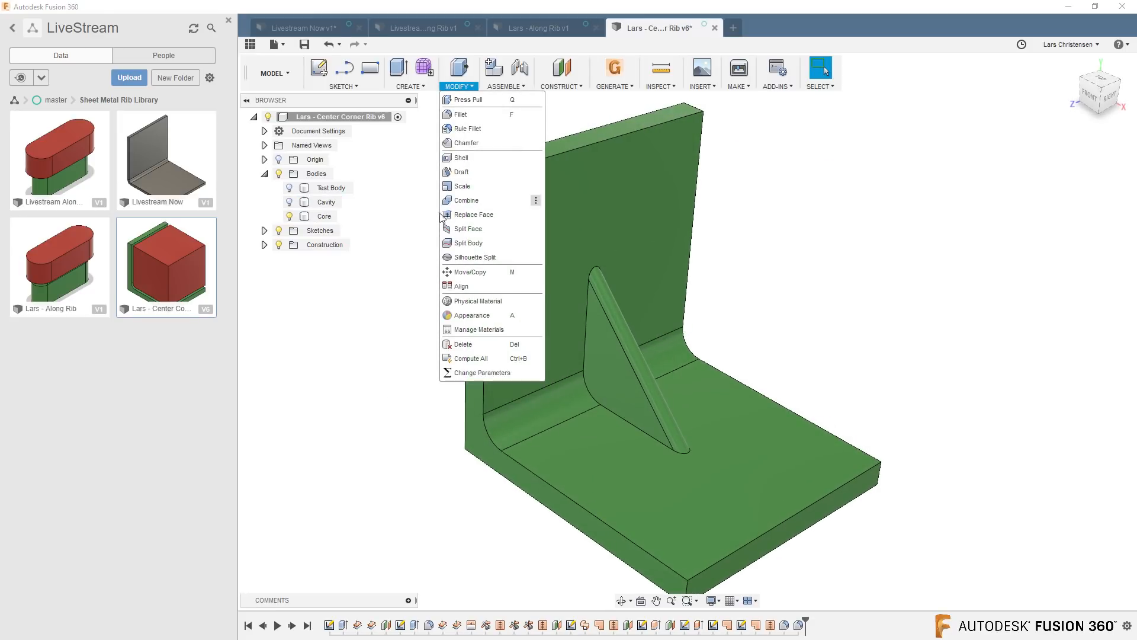
left_click(448, 372)
left_click(323, 302)
double_click(323, 302)
left_click_drag(286, 305, 204, 307)
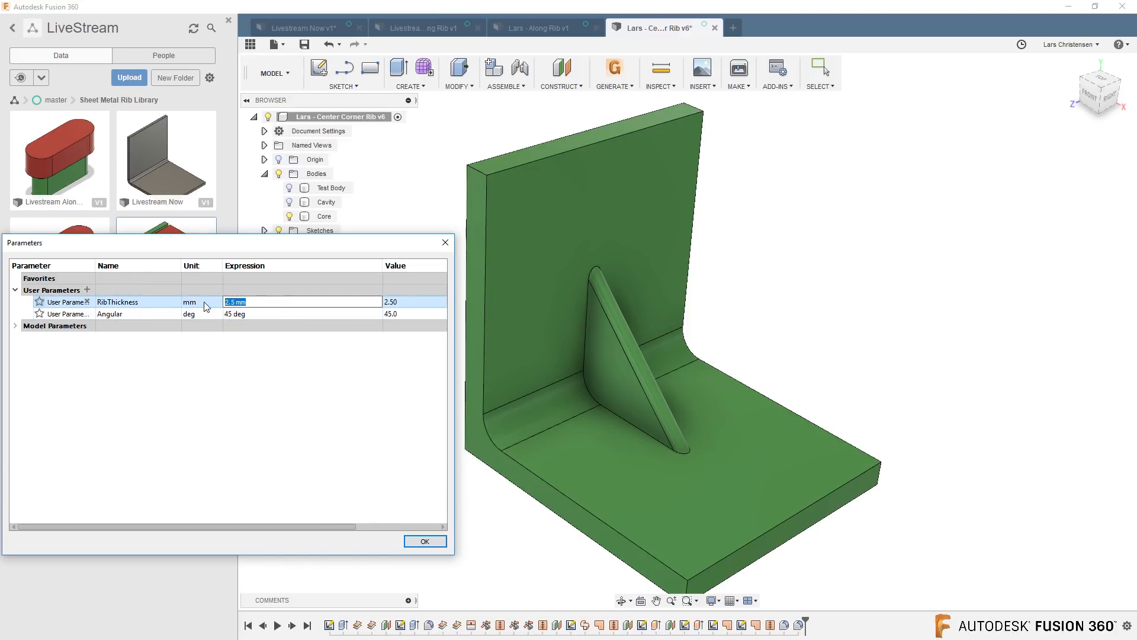
type("5.")
key("Return")
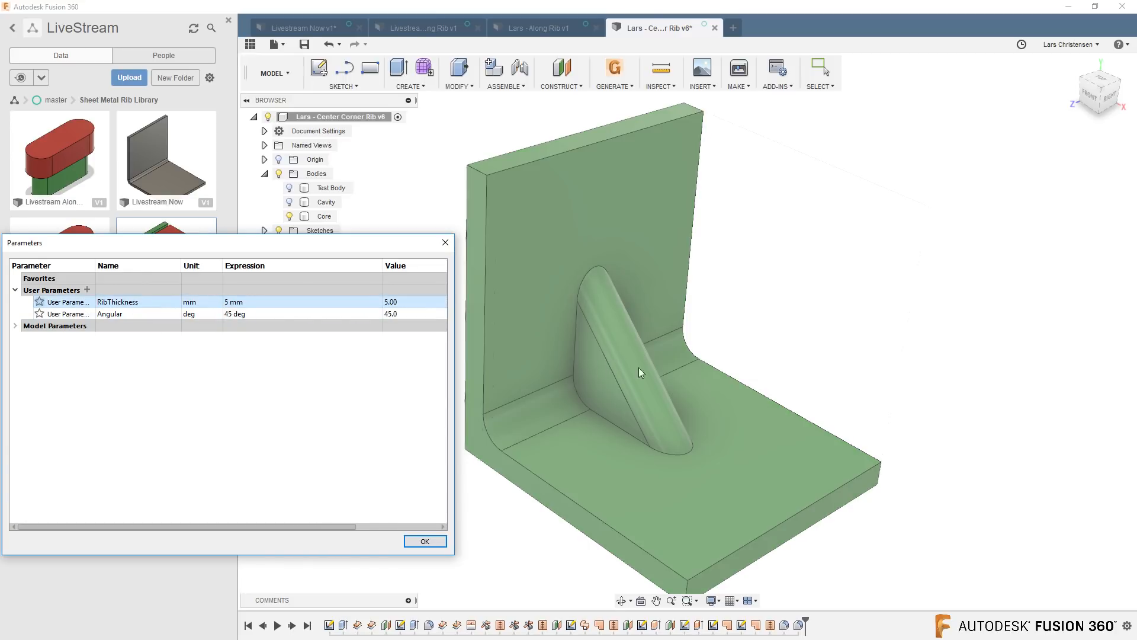